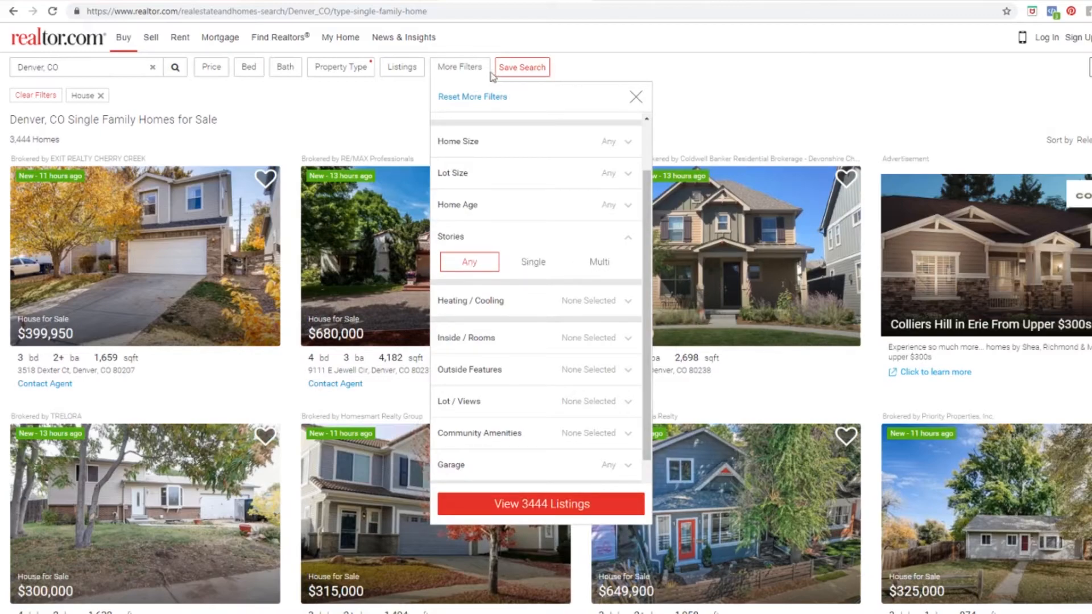
Step: Filter the Denver single-family house results to Single story homes, leaving 99 listings
left_click(471, 70)
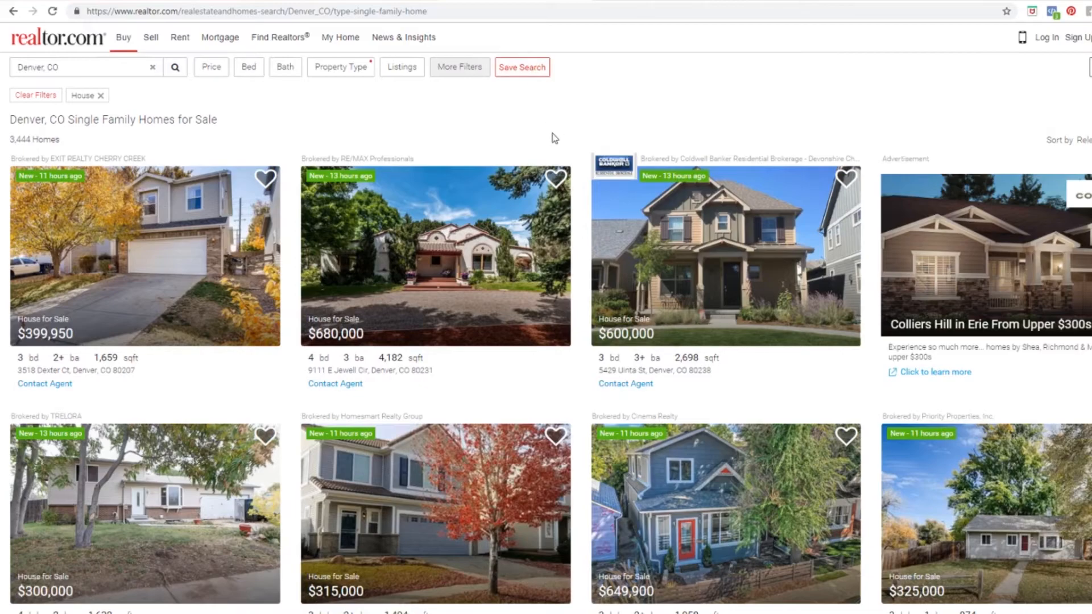
scroll(575, 392, "down", 3)
scroll(577, 395, "down", 2)
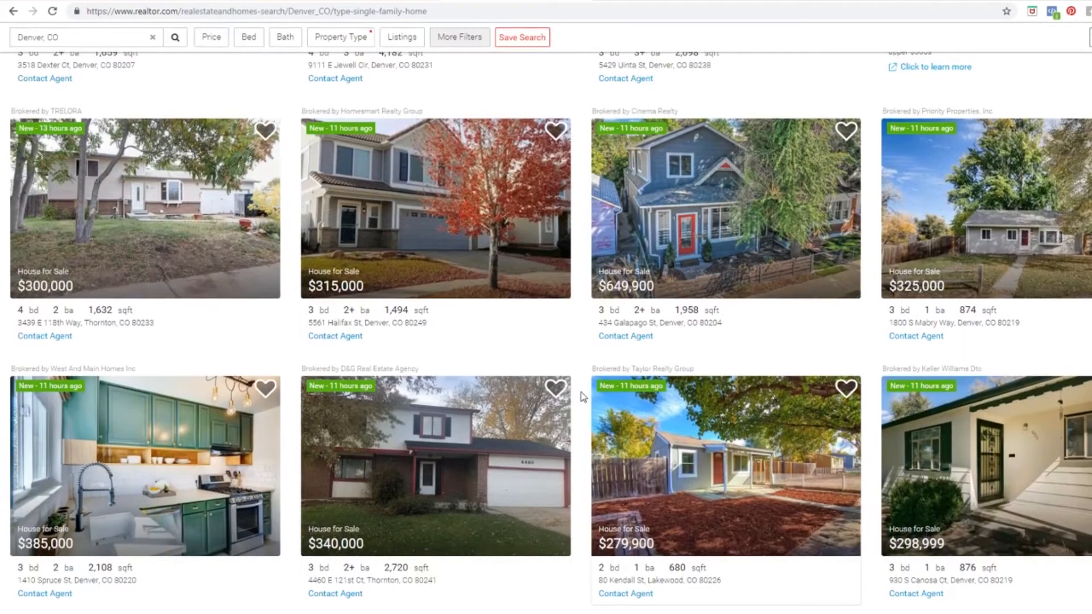
scroll(582, 397, "up", 5)
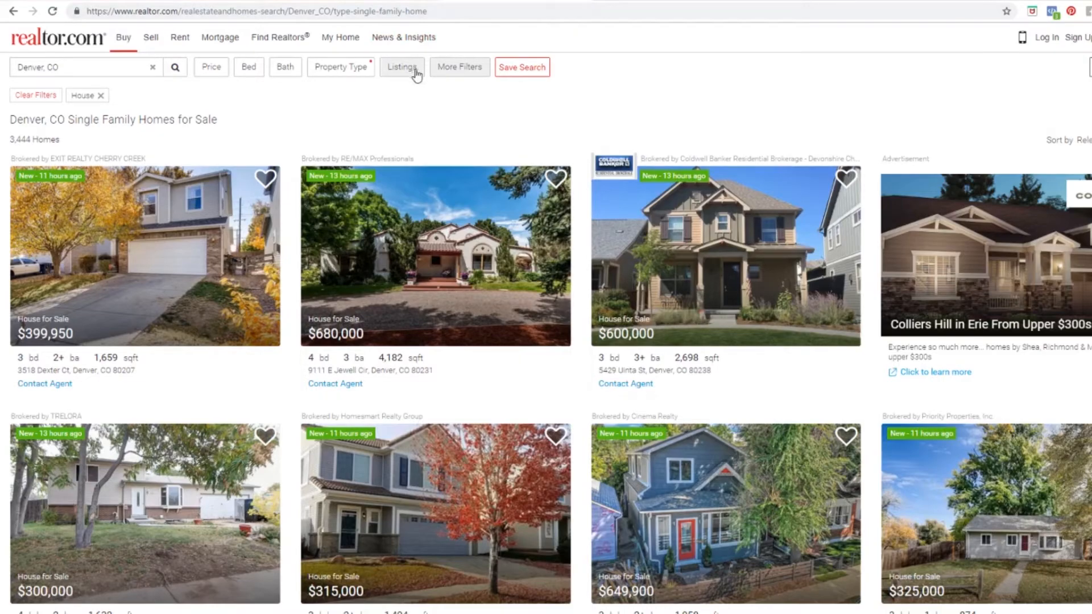
left_click(370, 78)
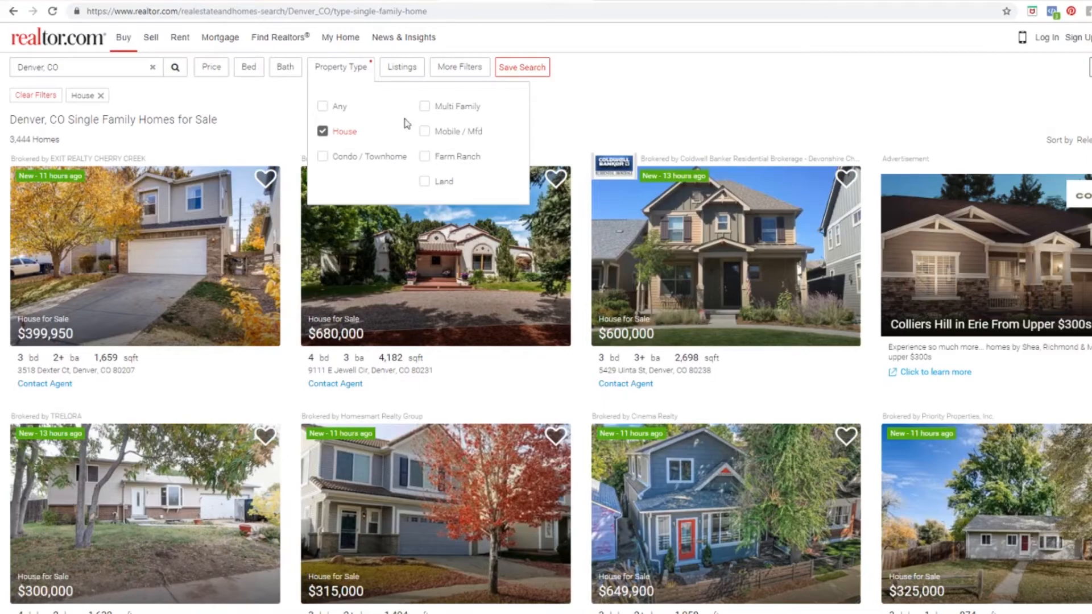
left_click(461, 68)
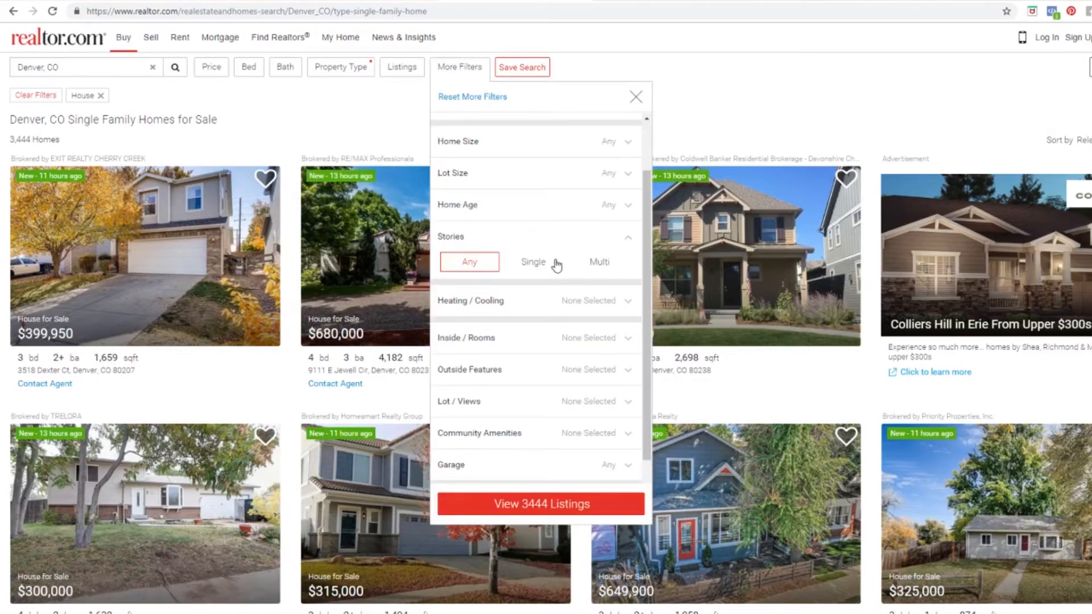
left_click(538, 265)
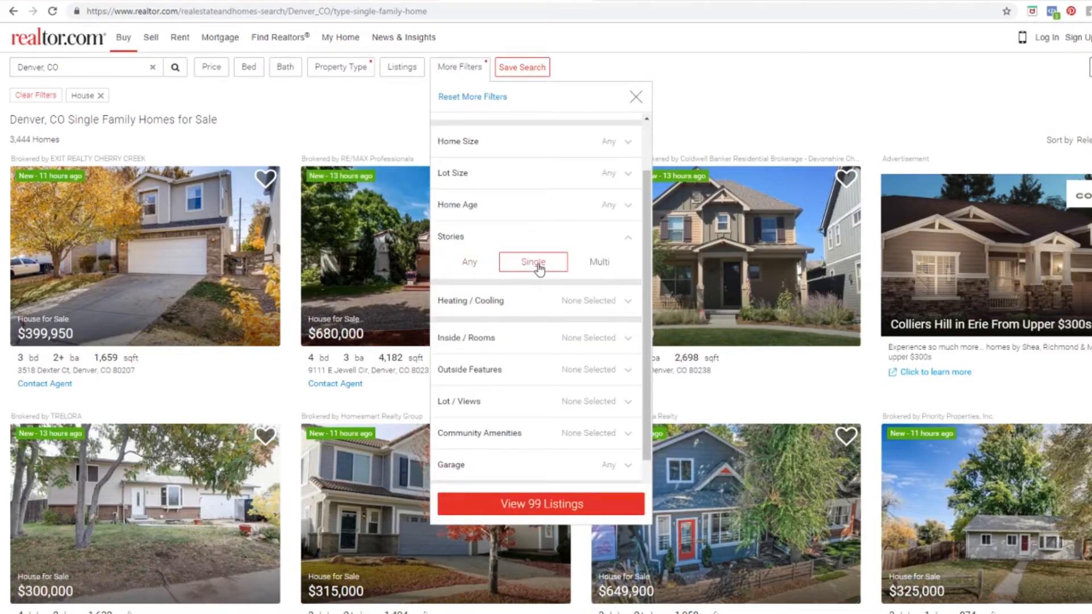
left_click(551, 506)
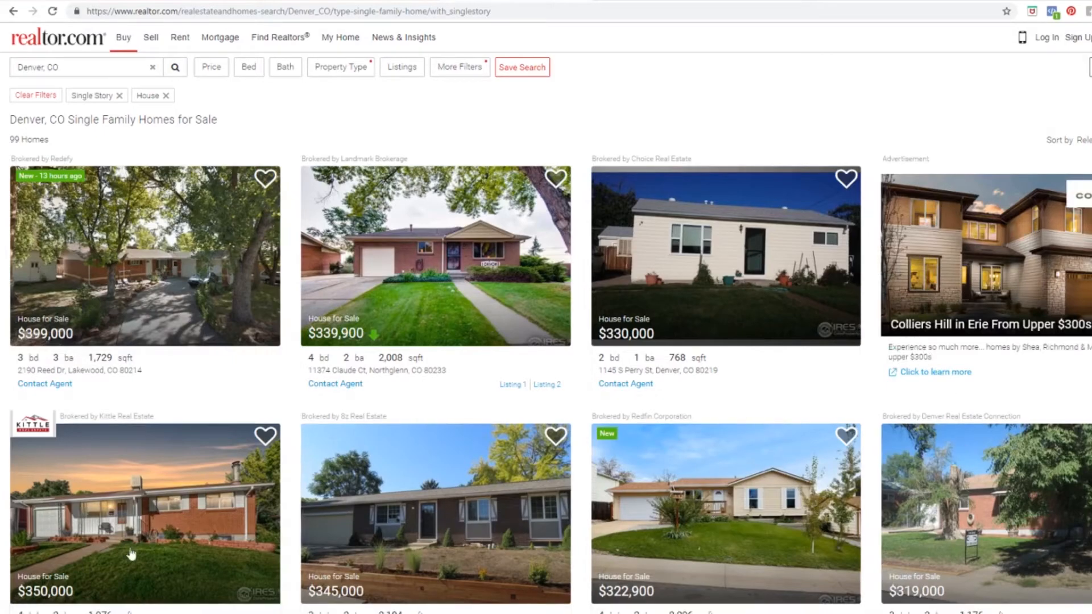
scroll(246, 381, "down", 1)
scroll(284, 357, "down", 5)
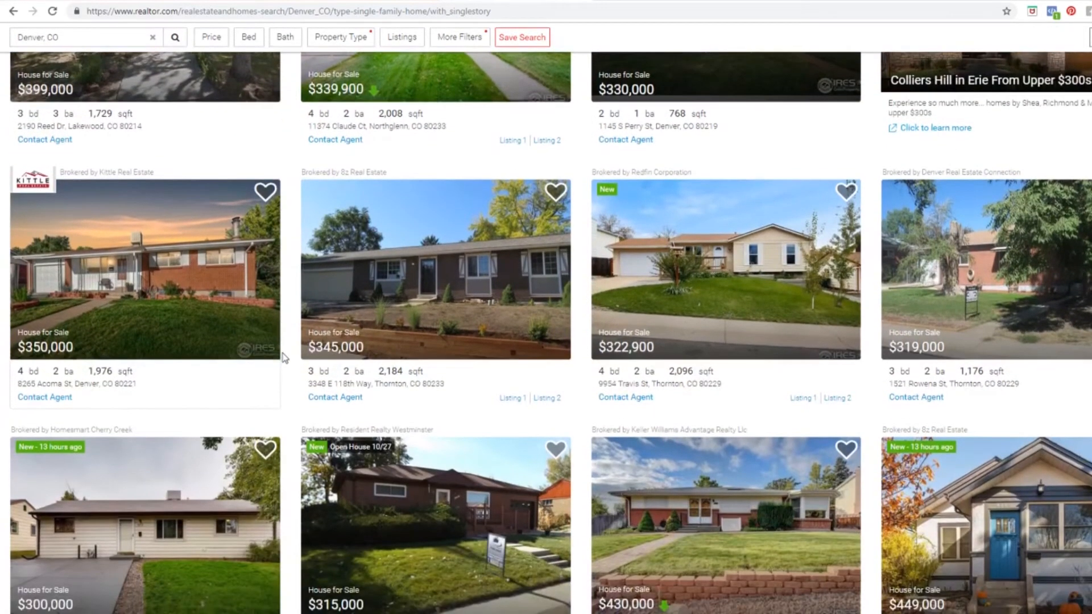
scroll(300, 358, "down", 3)
scroll(228, 422, "down", 2)
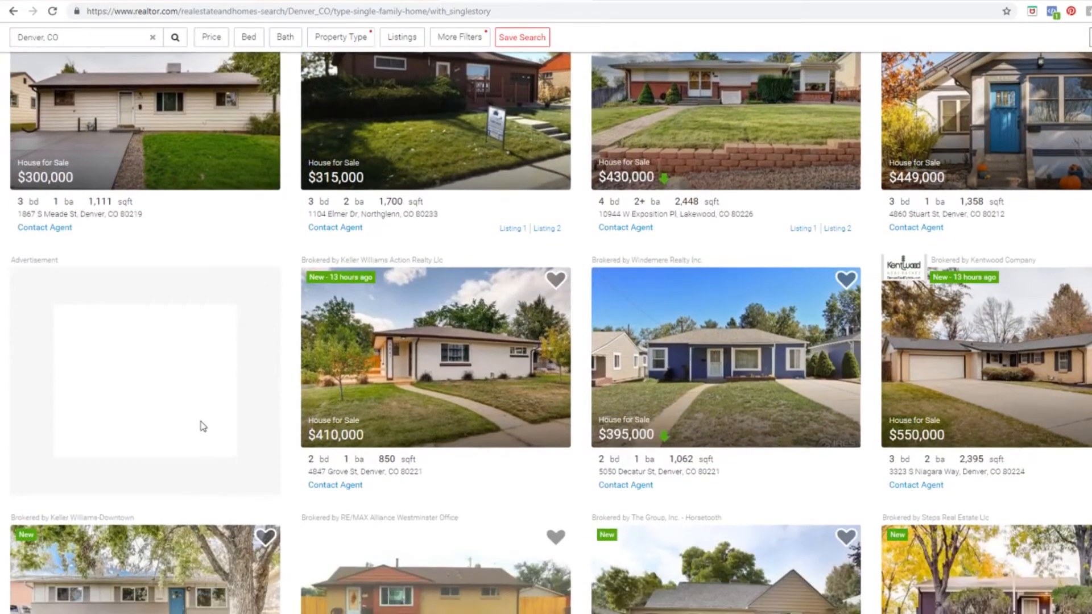
scroll(284, 432, "down", 3)
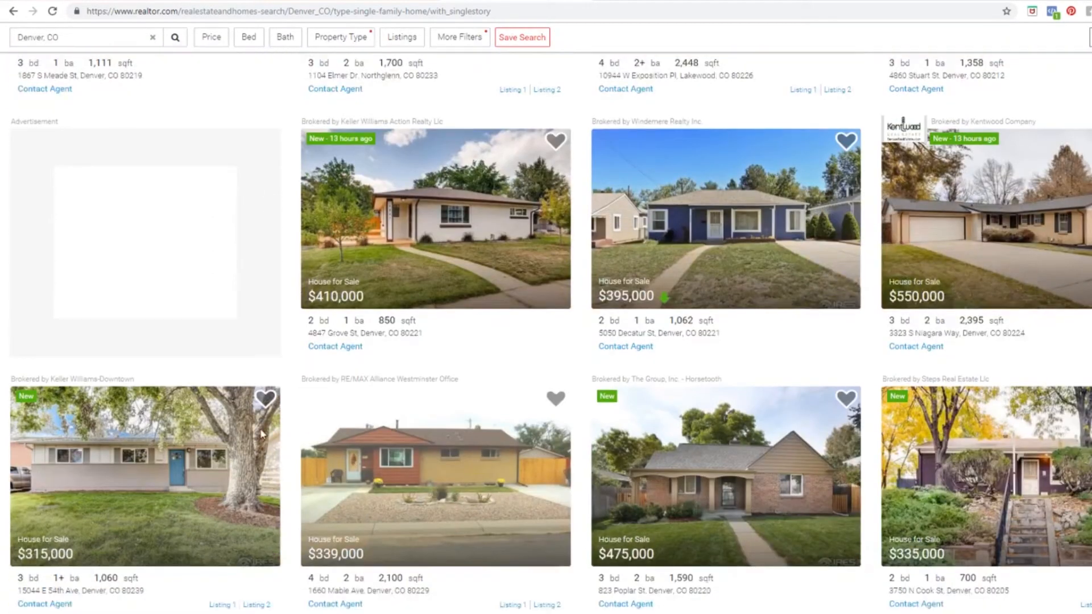
scroll(298, 433, "down", 2)
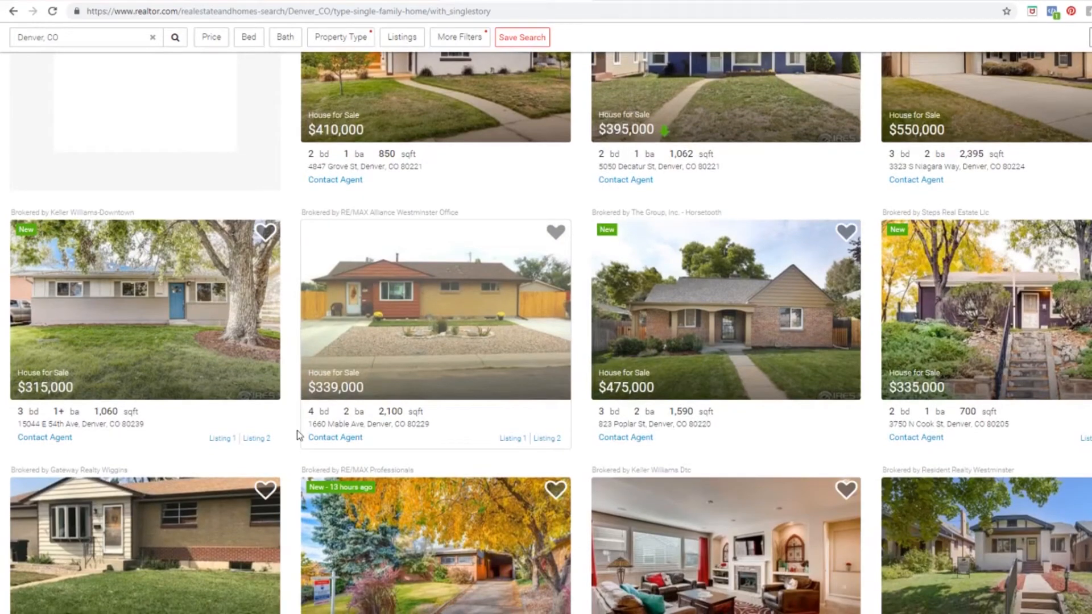
scroll(296, 435, "down", 2)
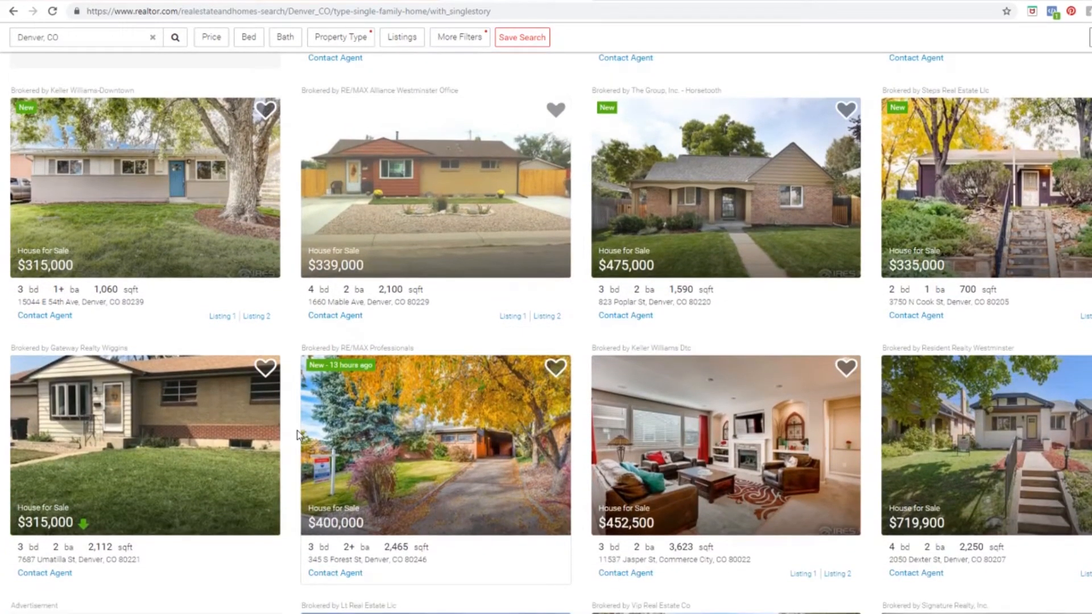
scroll(296, 453, "down", 6)
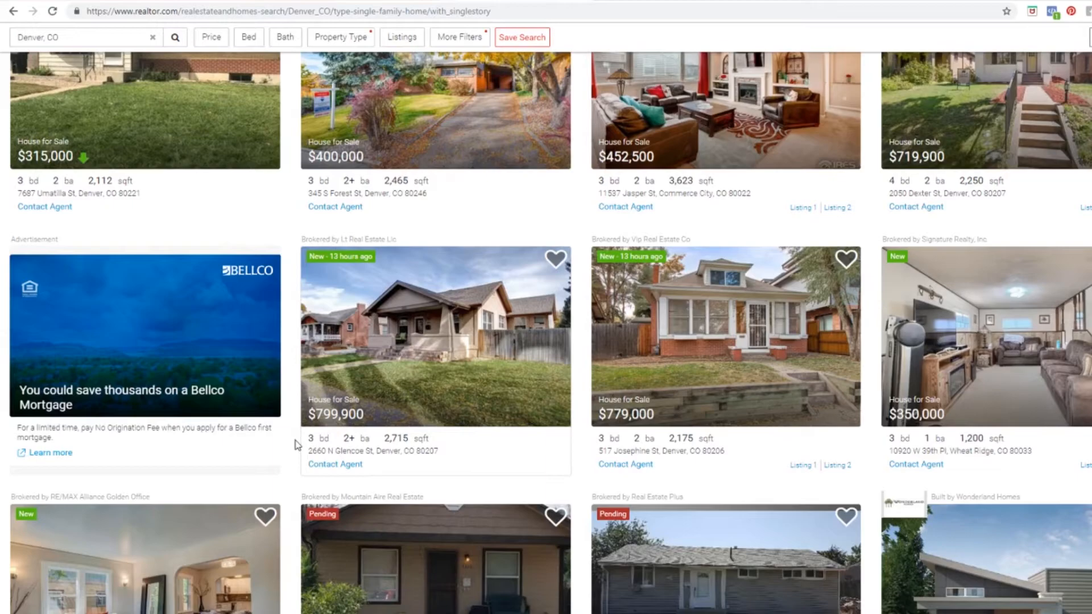
scroll(297, 444, "down", 2)
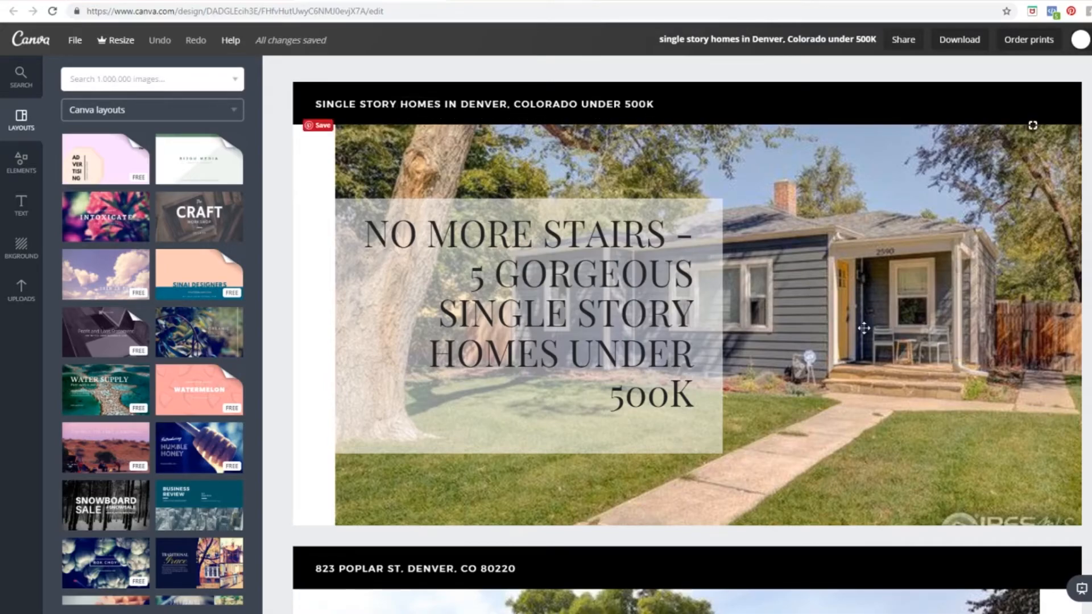
scroll(863, 328, "down", 10)
scroll(864, 328, "down", 15)
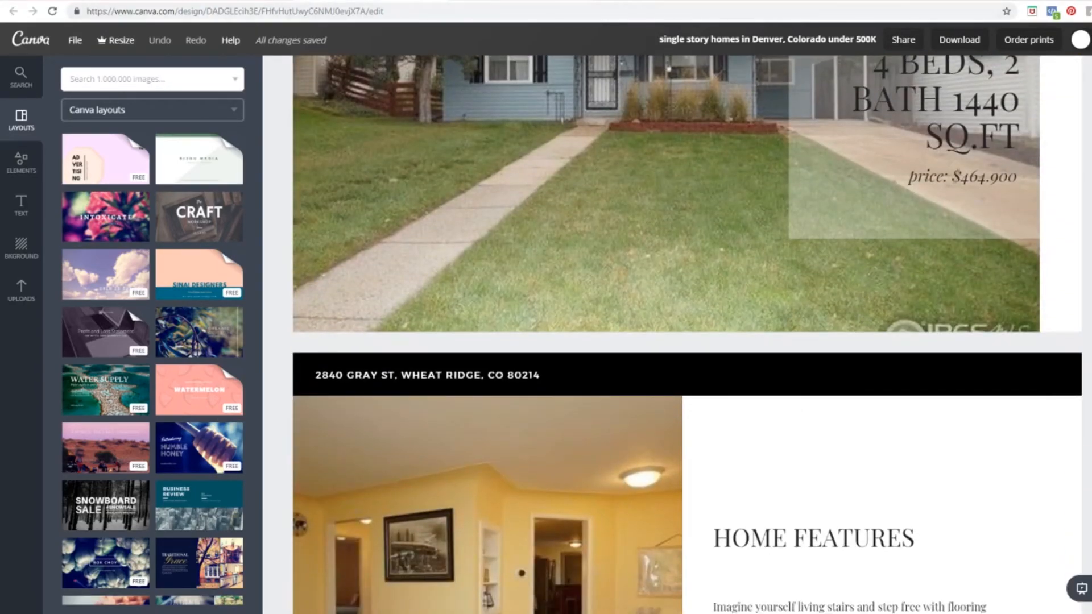
left_click(426, 1)
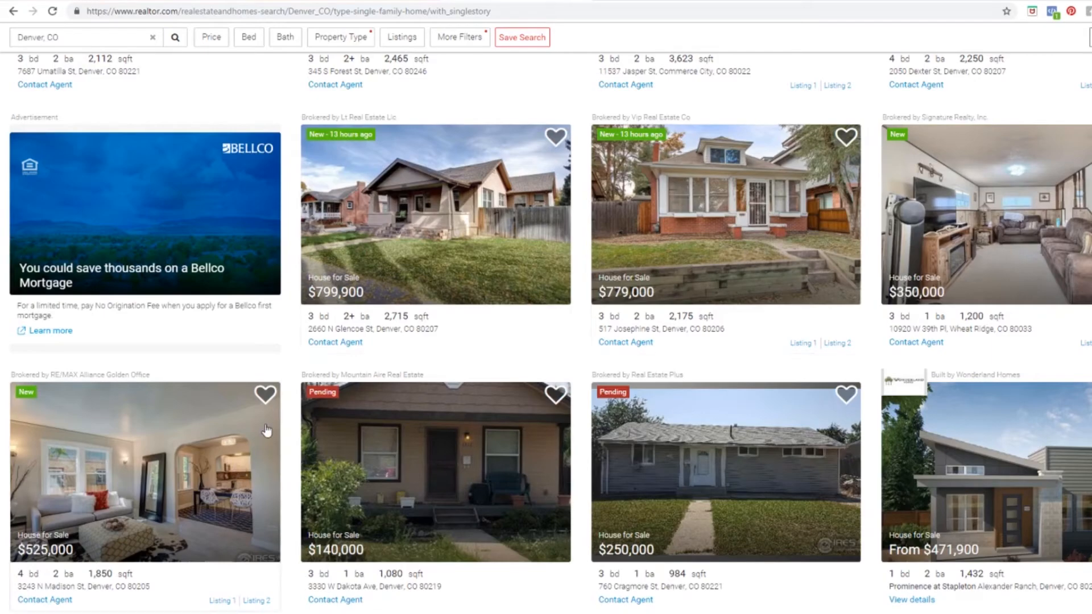
scroll(776, 276, "down", 2)
scroll(726, 306, "down", 4)
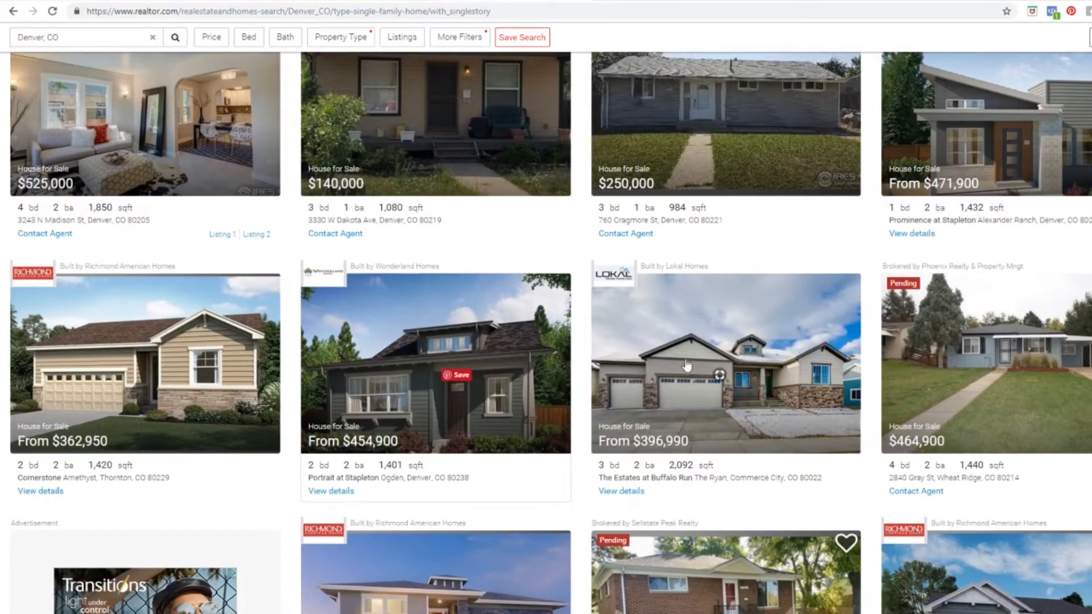
left_click(988, 340)
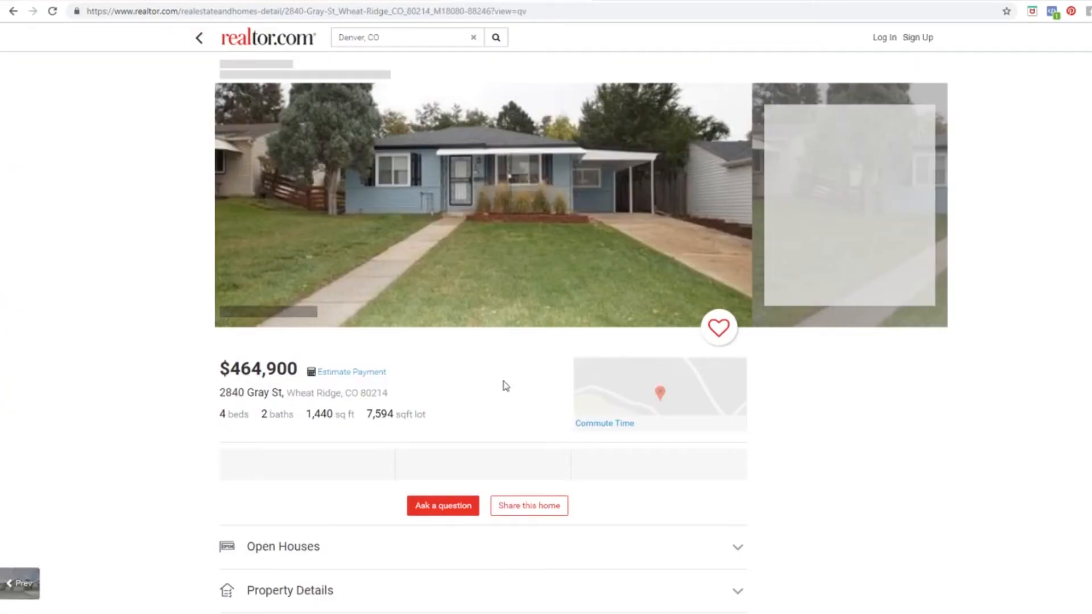
left_click(502, 199)
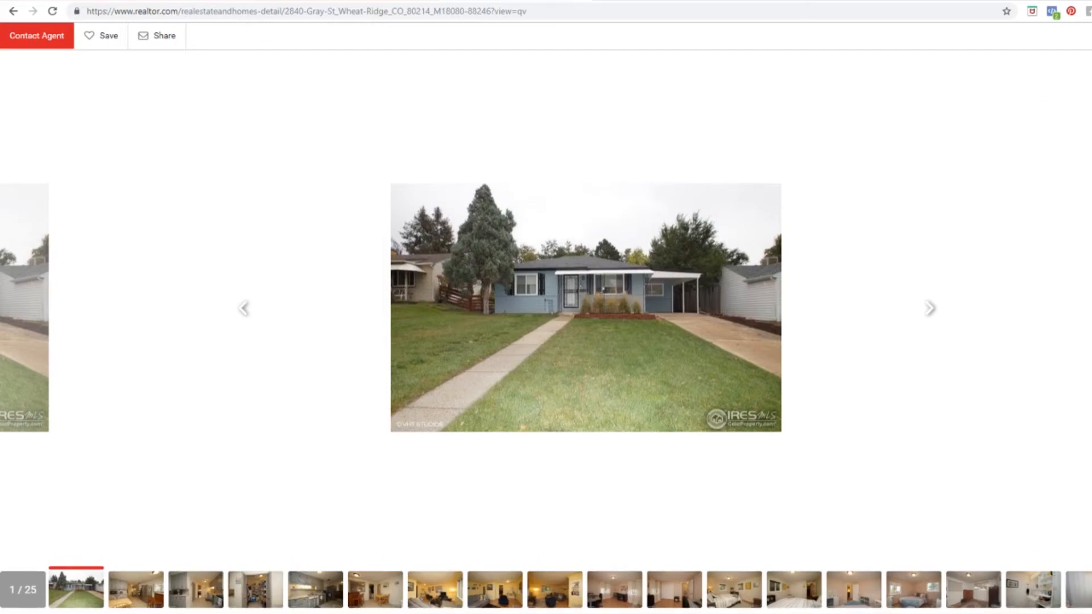
key("Escape")
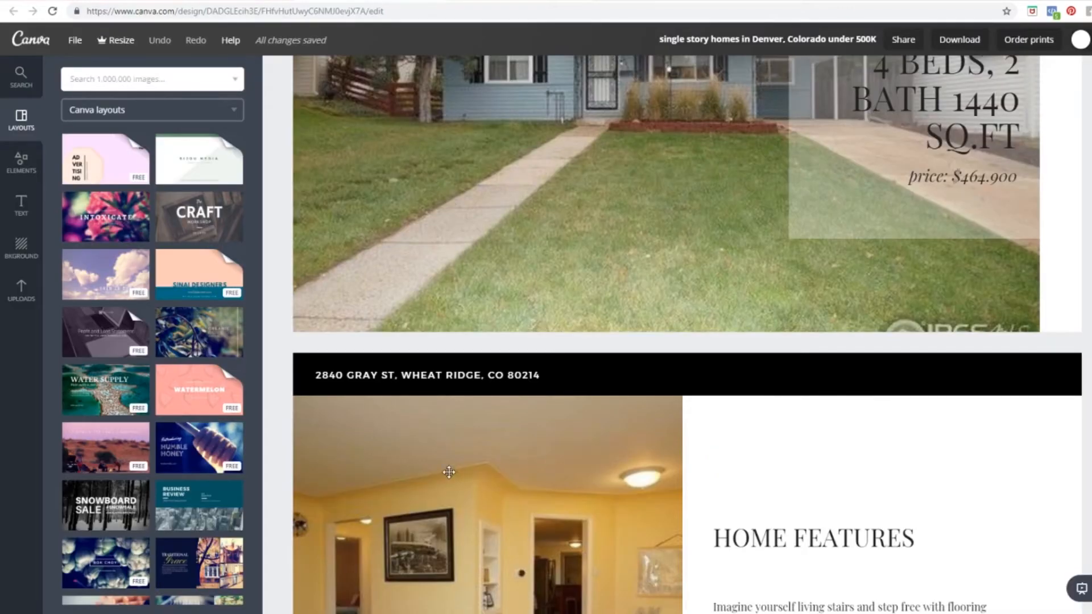
Step: Remove the page path from the Canva address to load the Canva home page
scroll(449, 472, "down", 10)
scroll(448, 472, "down", 9)
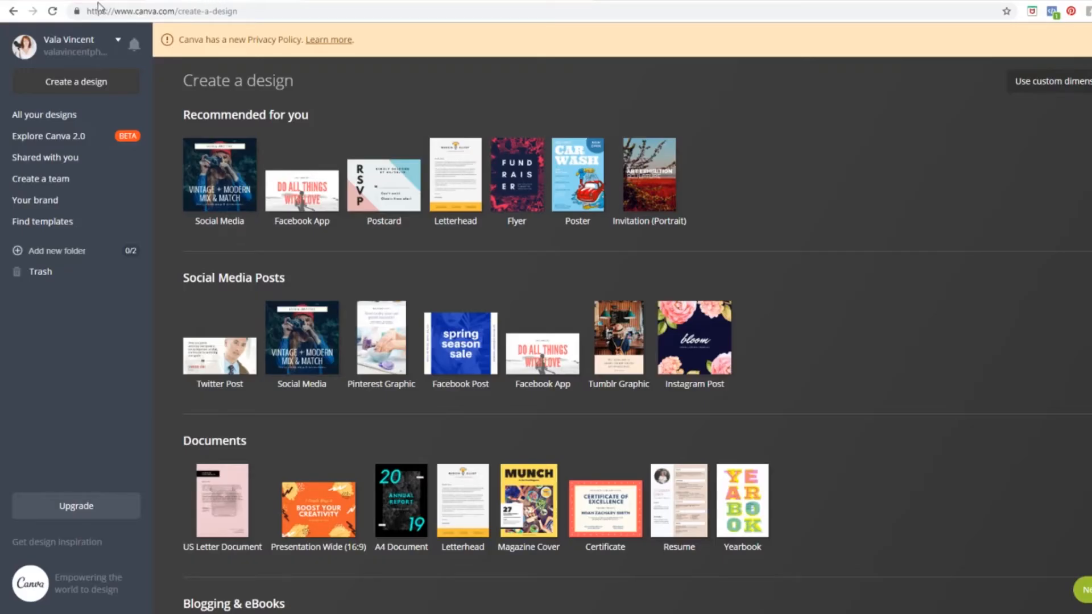
left_click_drag(291, 11, 184, 10)
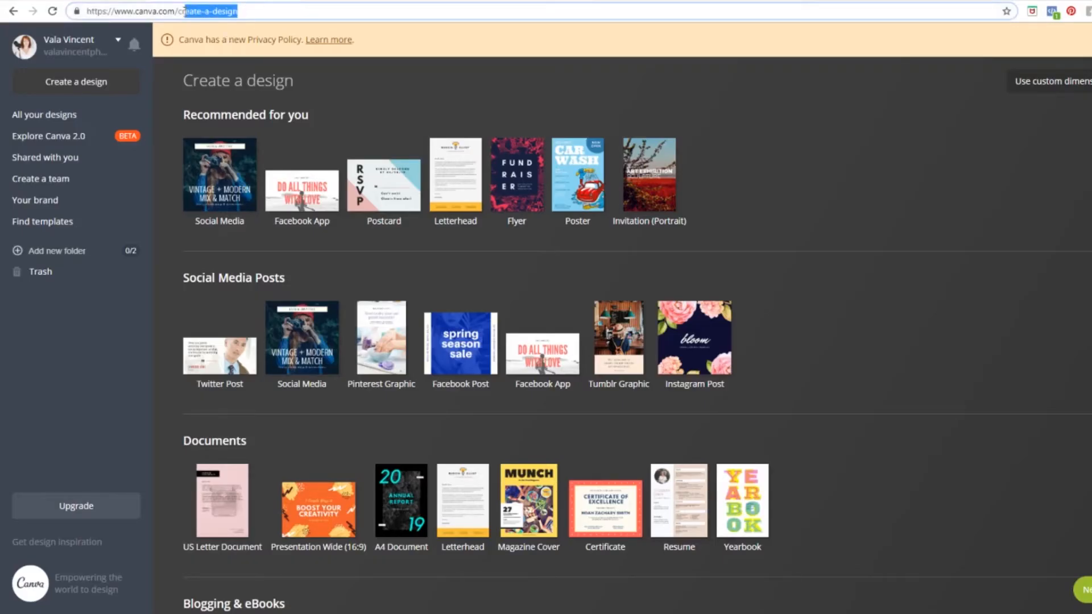
key("BackSpace")
key("Return")
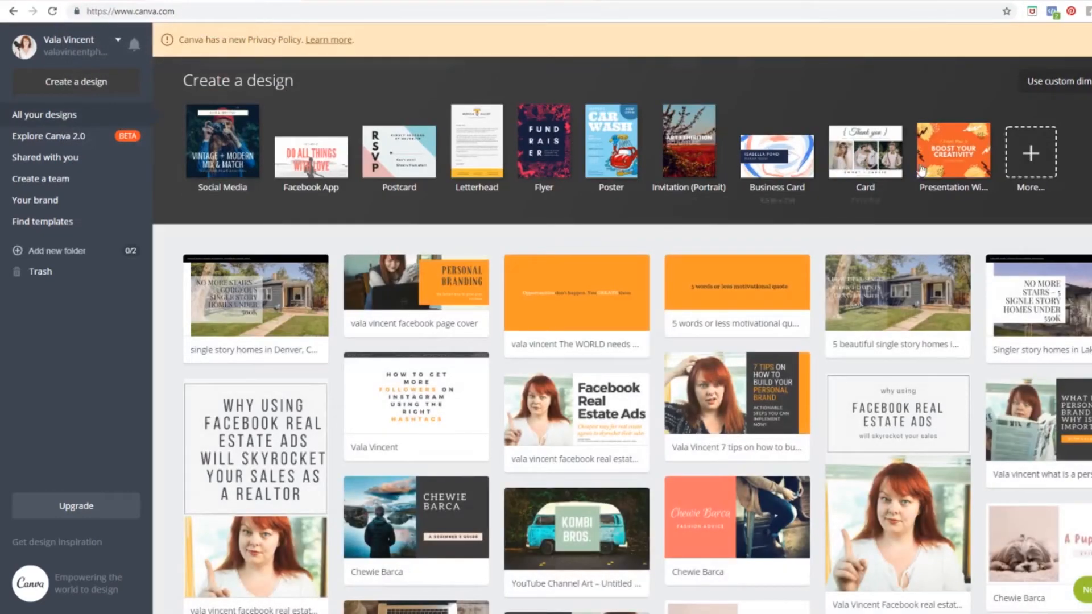
Step: Browse the full list of design types, such as Presentation Wide (16:9) and US Letter Document
left_click(1032, 156)
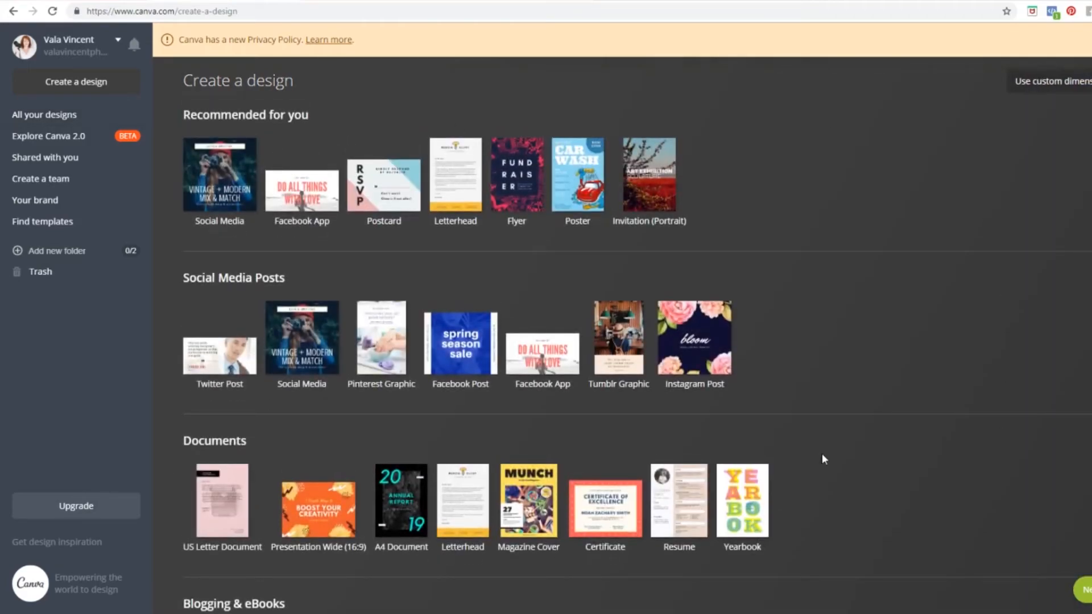
scroll(823, 455, "down", 6)
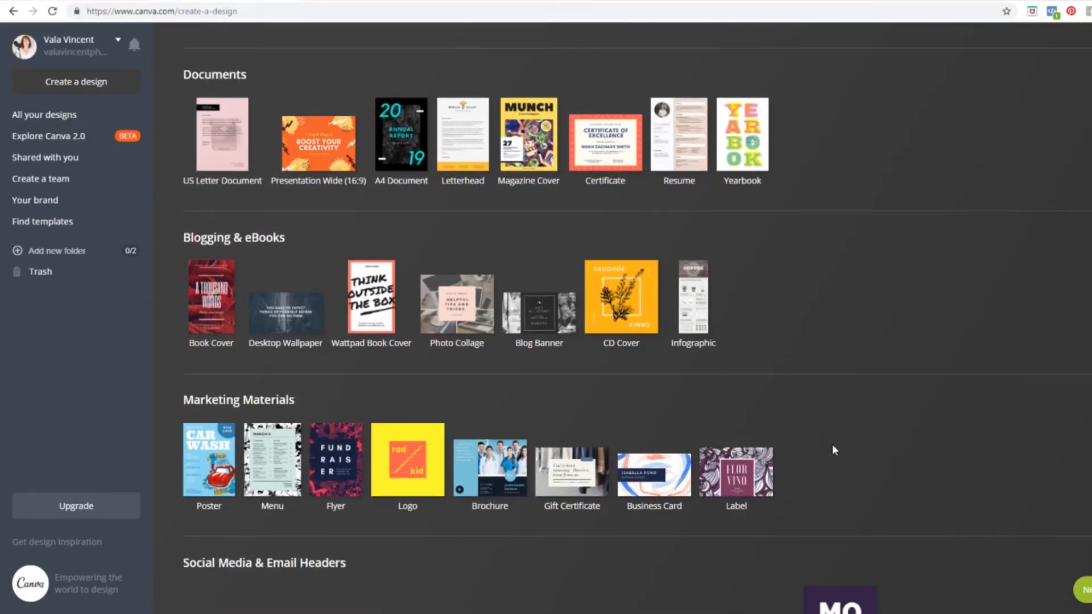
scroll(831, 449, "down", 2)
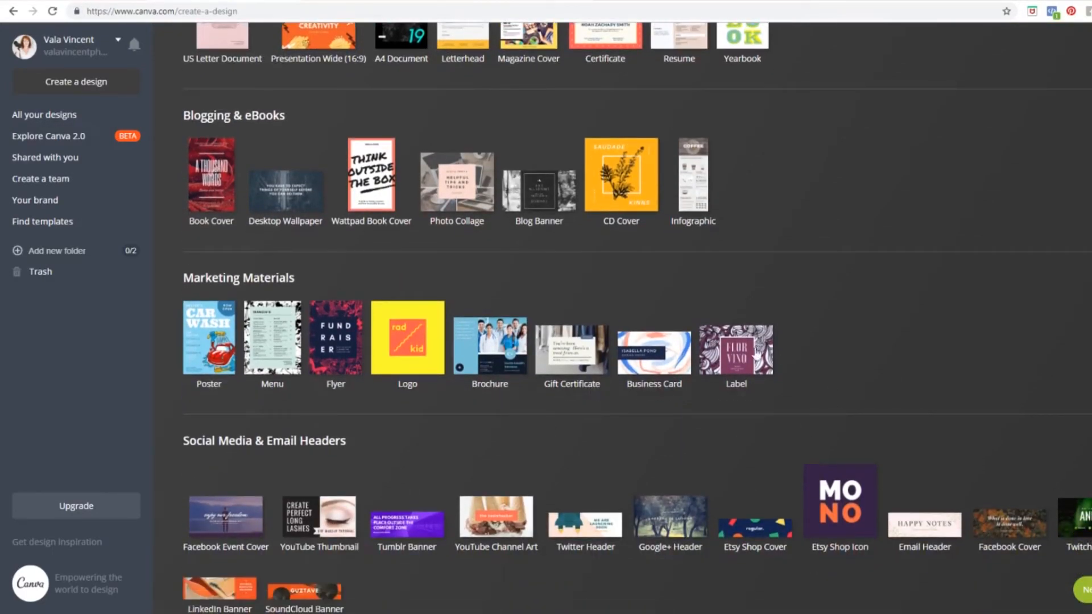
scroll(243, 428, "down", 2)
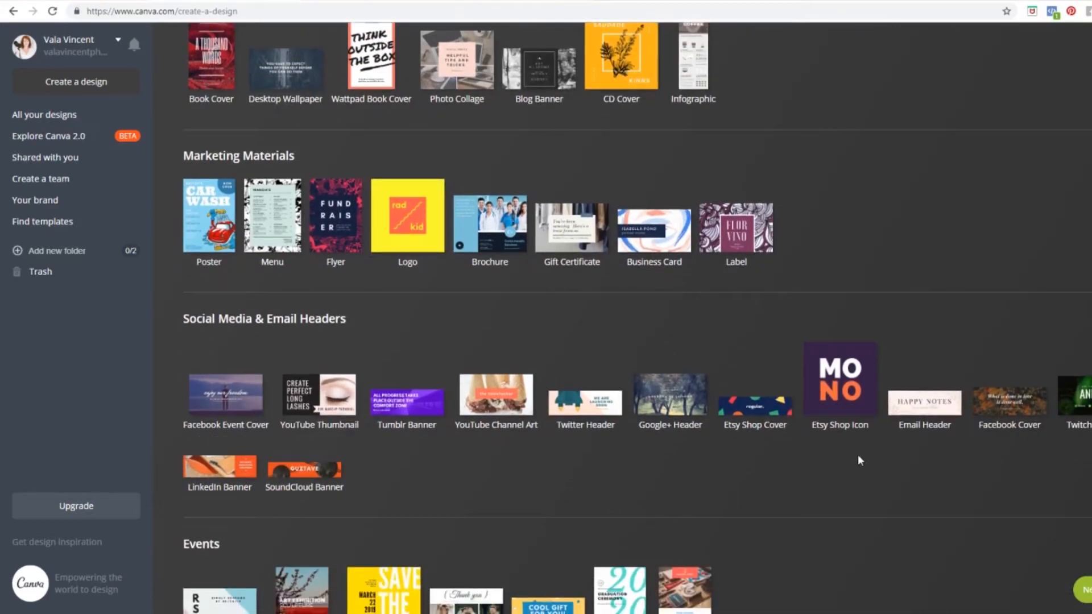
scroll(909, 319, "up", 3)
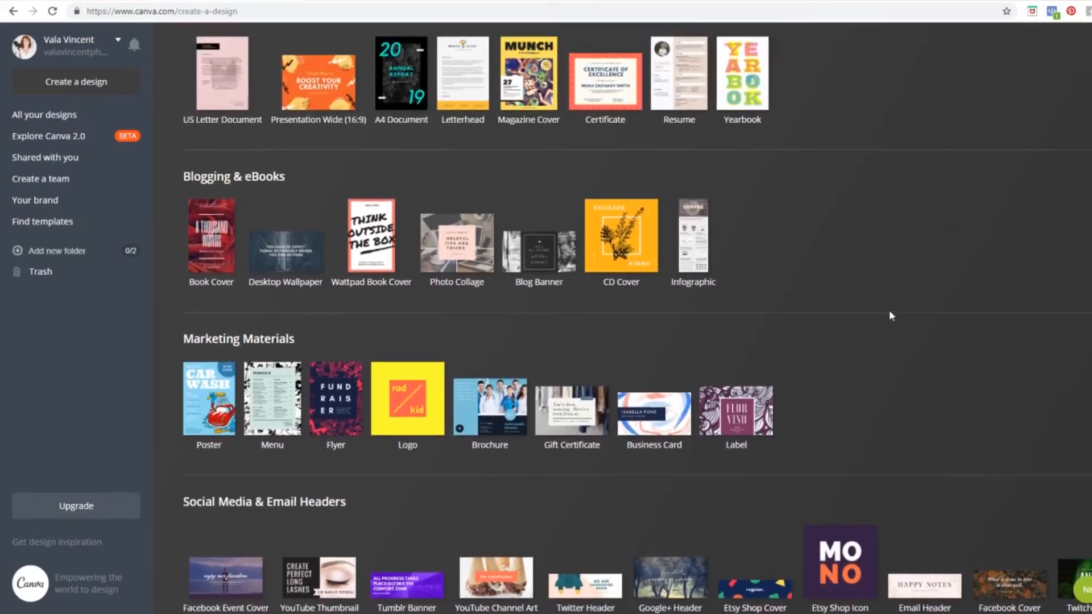
scroll(890, 315, "up", 1)
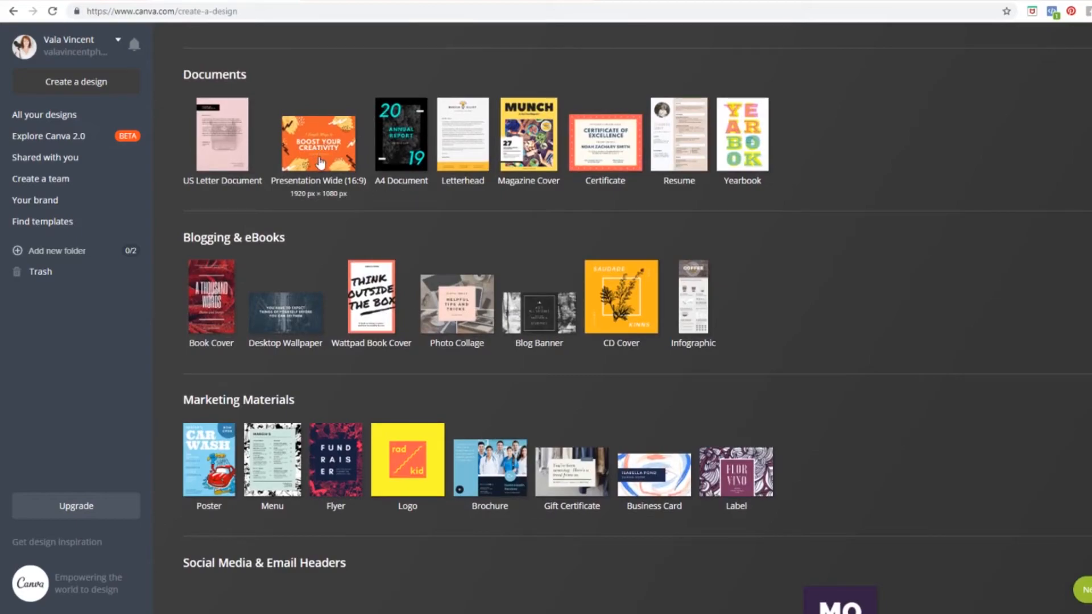
scroll(855, 243, "up", 2)
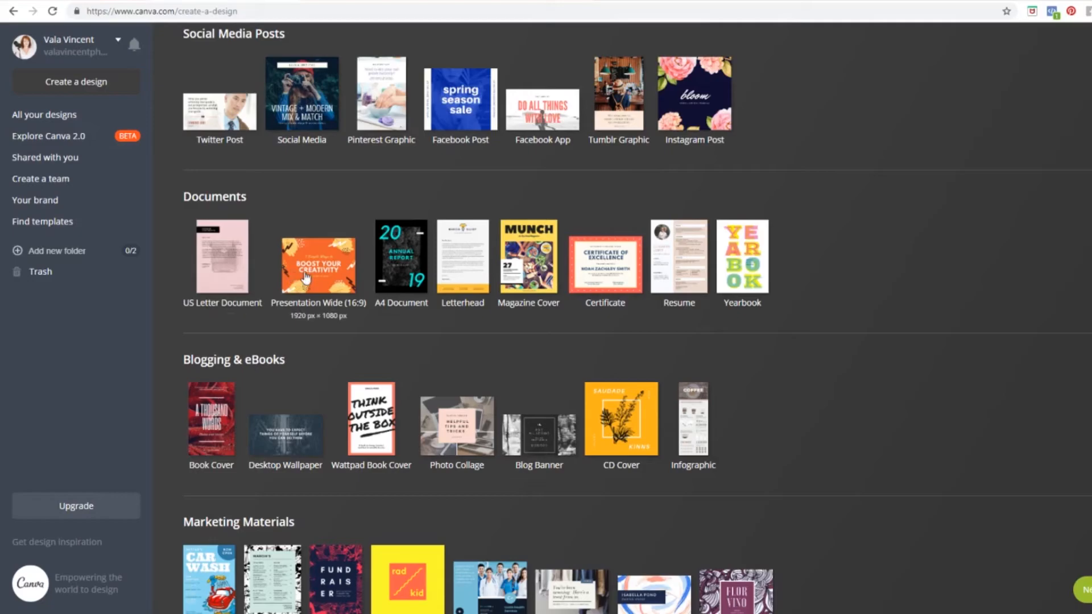
Step: Create a Presentation Wide (16:9) design and apply the cloudy-sky 'Swim in the Sea' layout to page one
left_click(325, 278)
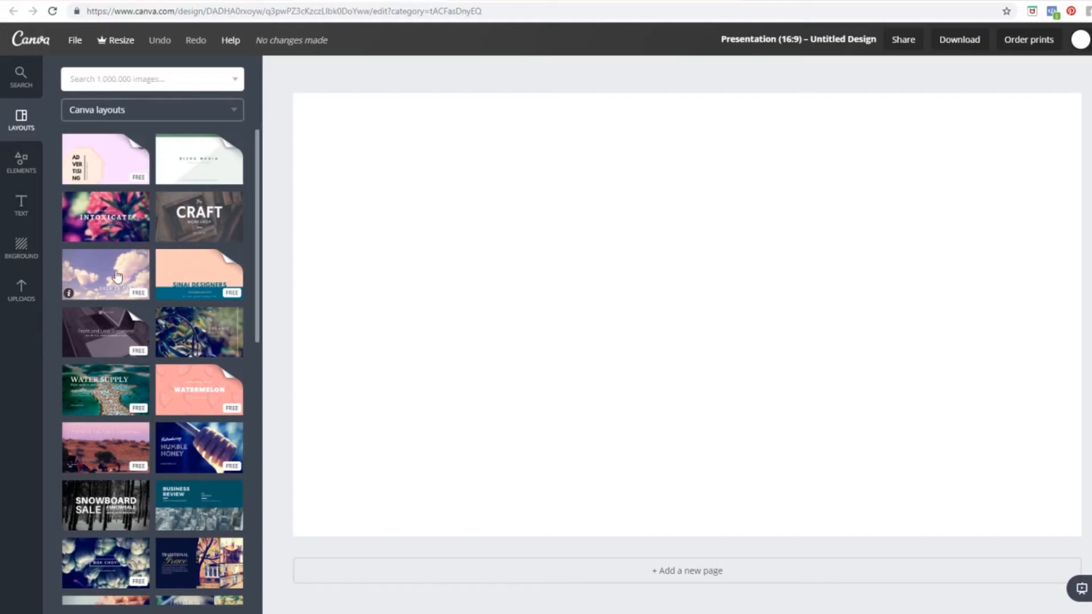
left_click(107, 156)
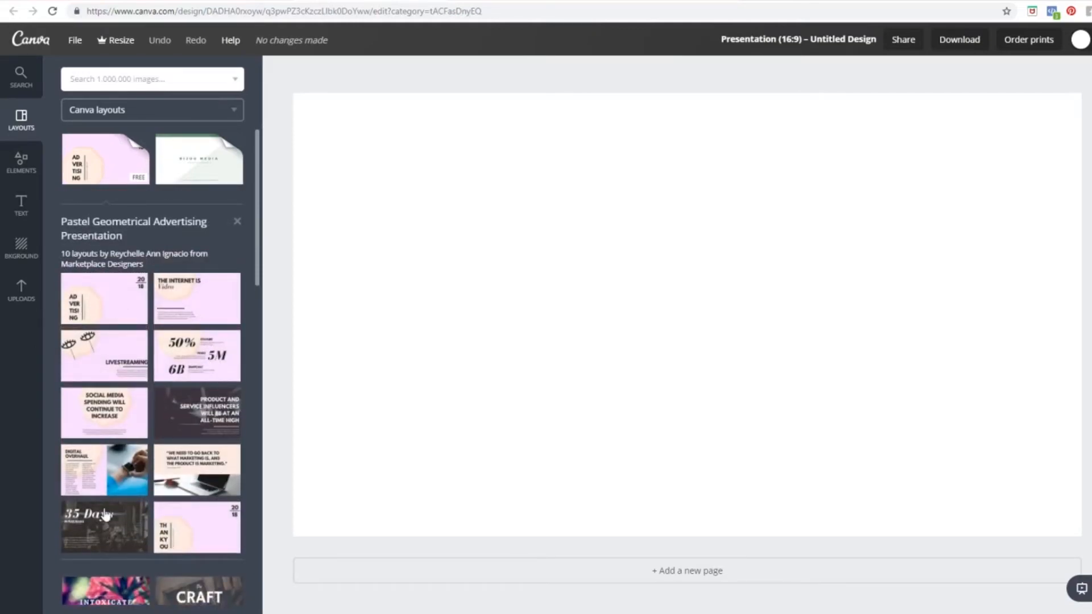
left_click(238, 222)
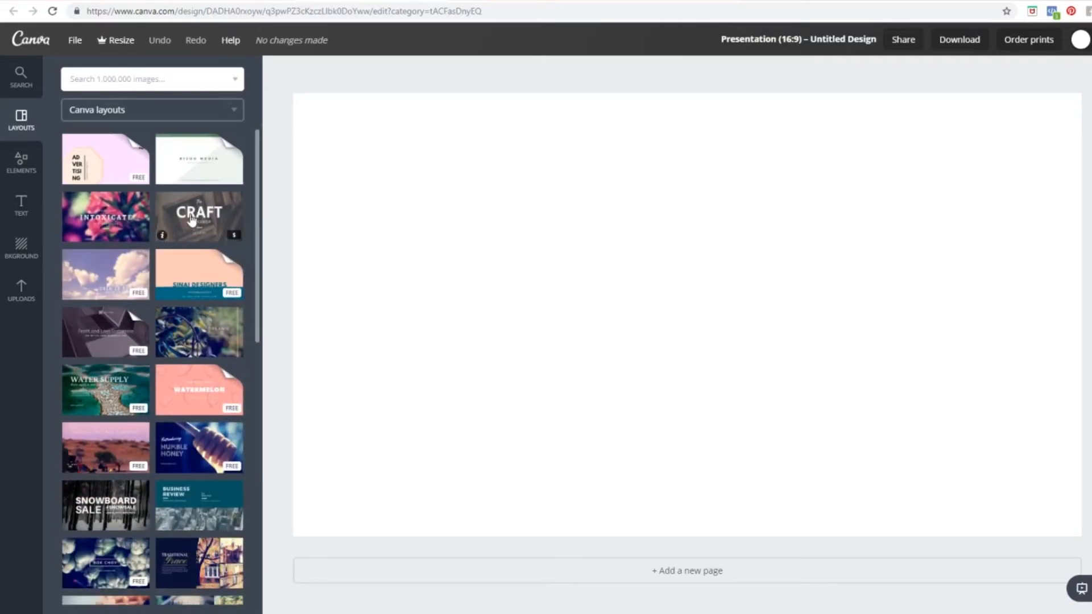
left_click(113, 277)
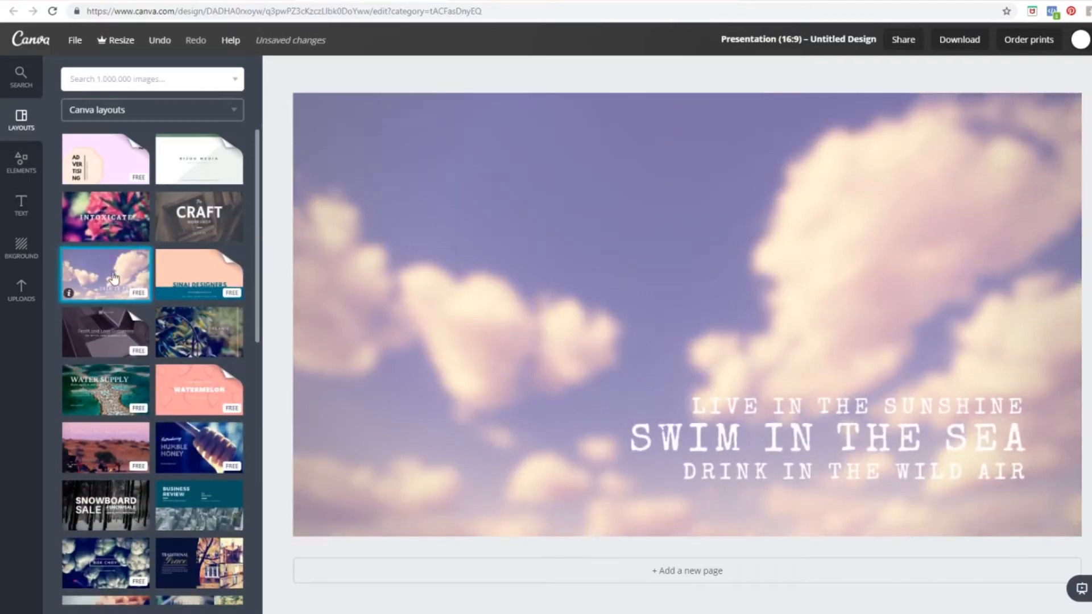
scroll(114, 277, "down", 3)
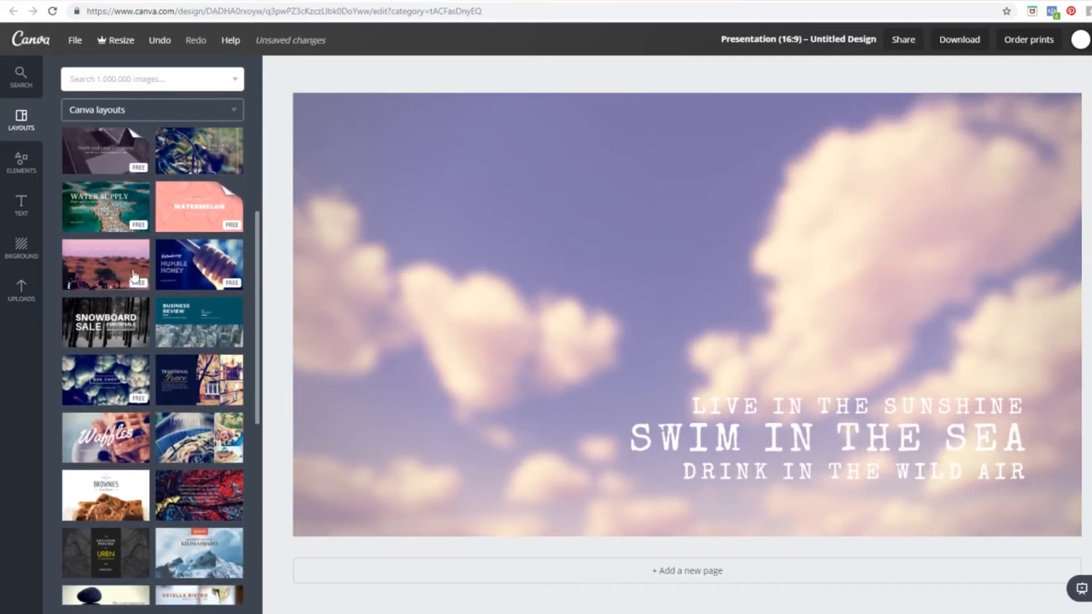
scroll(169, 290, "down", 6)
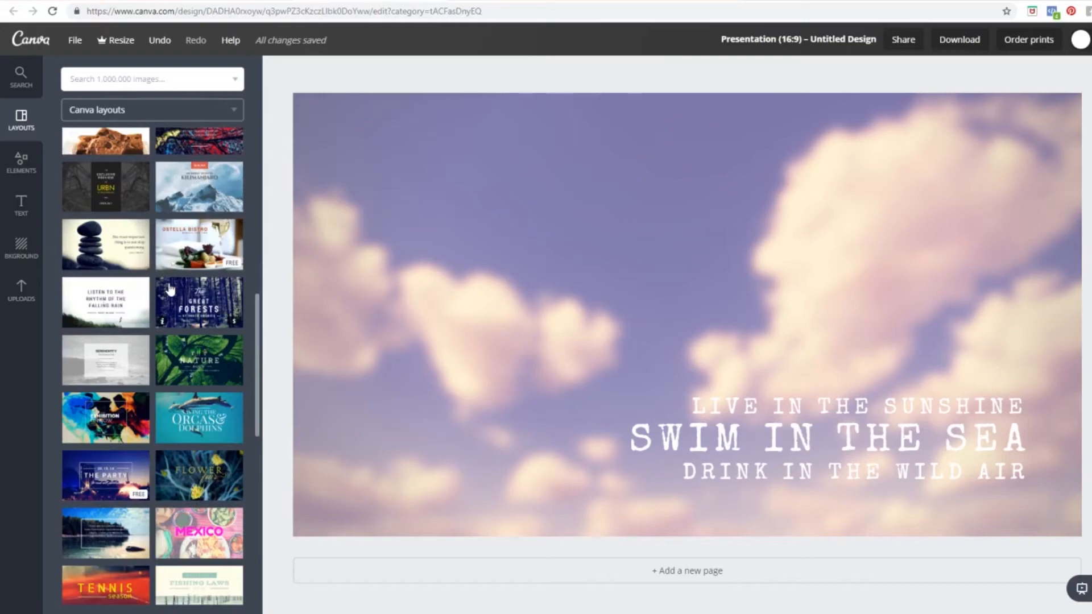
scroll(170, 290, "down", 7)
scroll(170, 290, "down", 7)
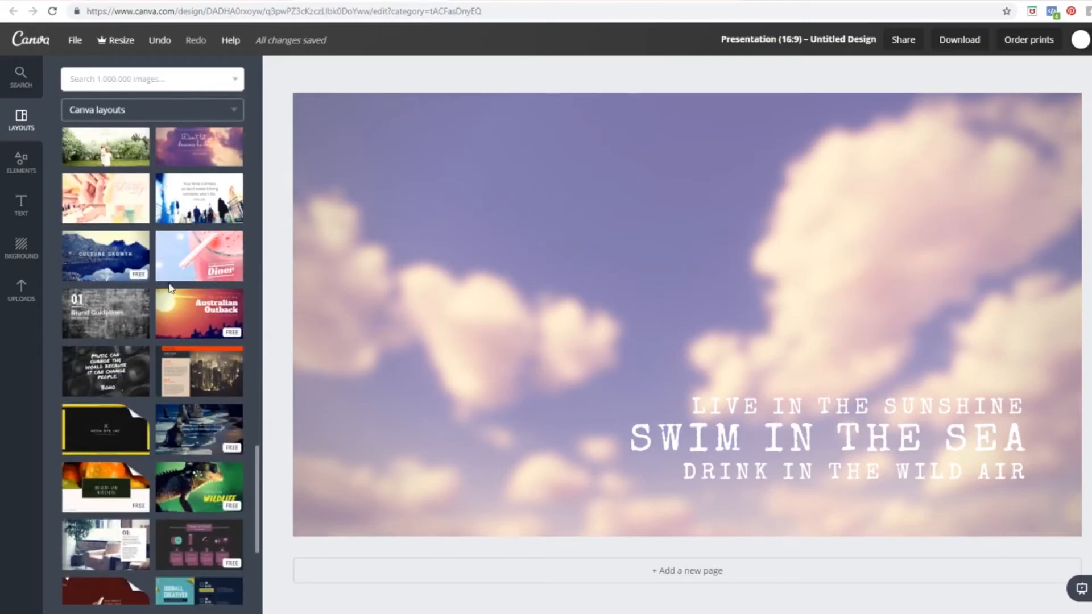
scroll(170, 288, "down", 4)
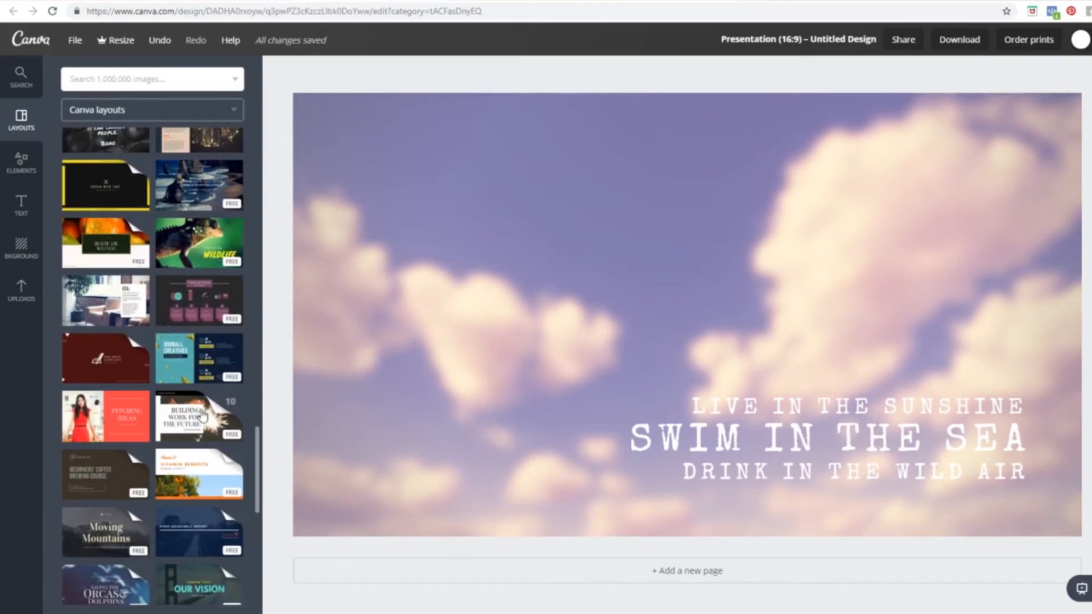
scroll(204, 417, "down", 2)
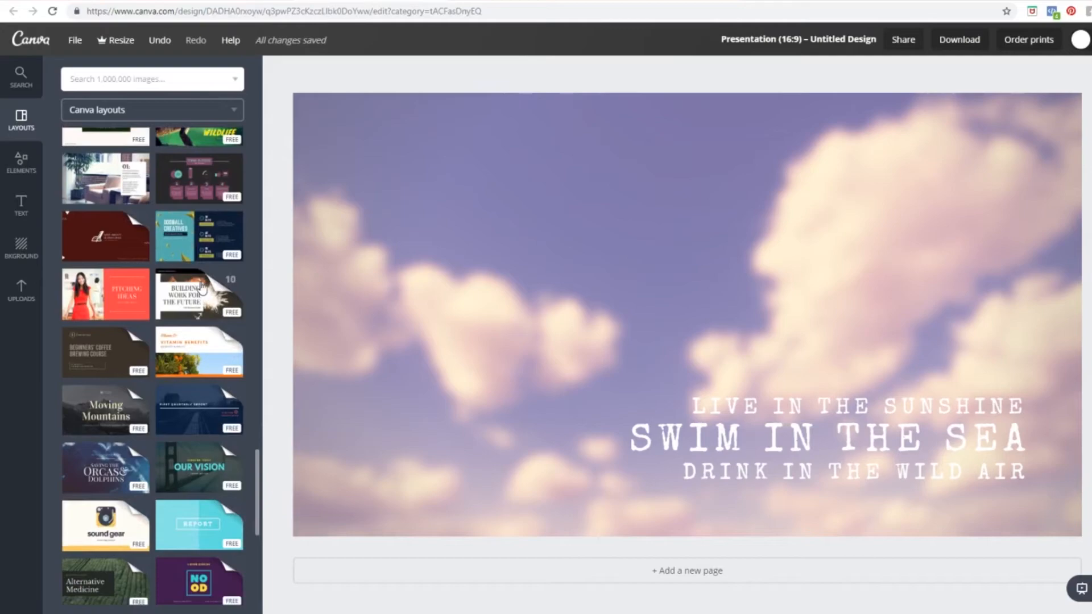
Step: Apply the Minimal Business Marketing 'Building Work for the Future' layout to the slide and show uploaded images
left_click(200, 287)
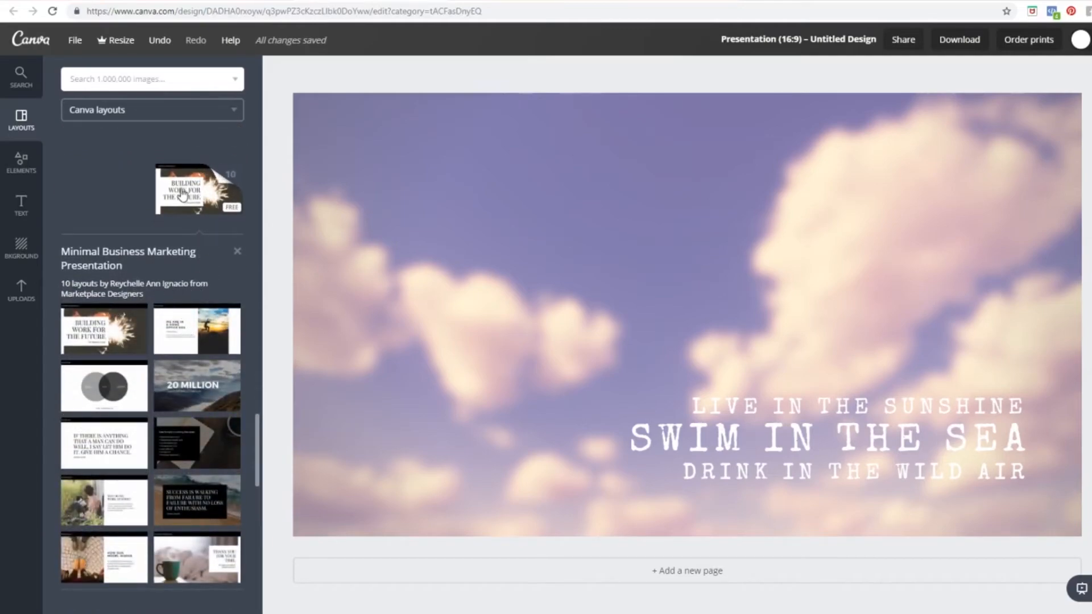
left_click_drag(182, 194, 561, 235)
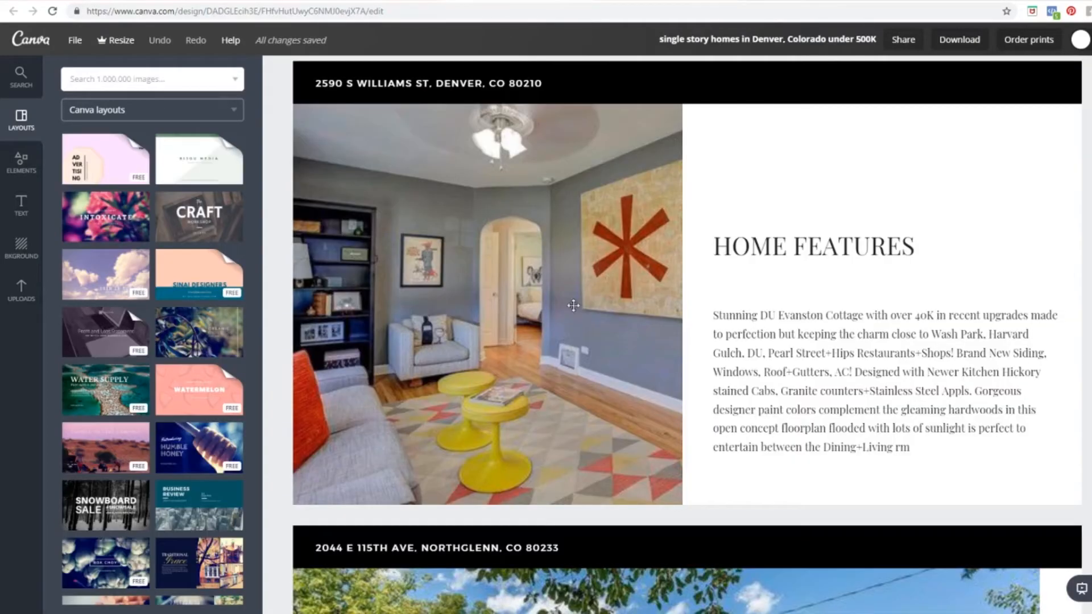
scroll(579, 320, "up", 15)
scroll(579, 320, "up", 20)
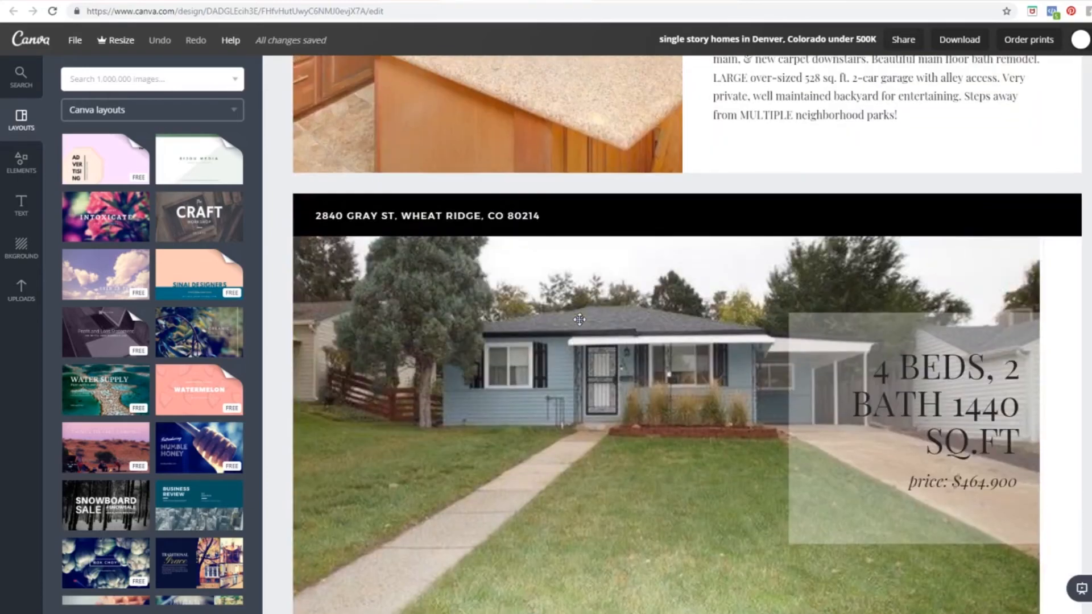
scroll(625, 352, "down", 9)
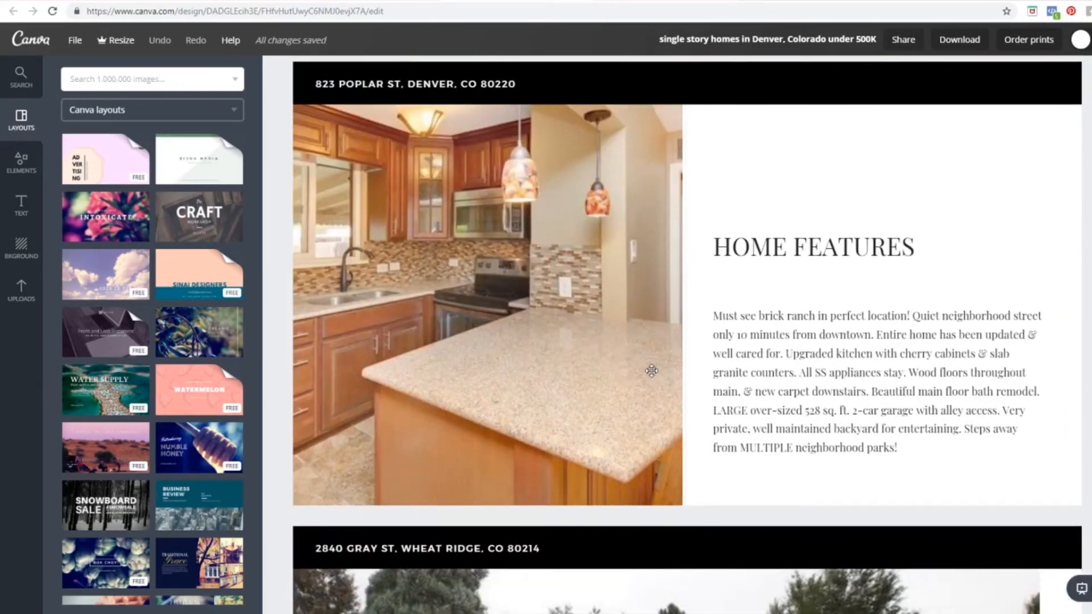
scroll(653, 371, "down", 10)
scroll(651, 371, "down", 6)
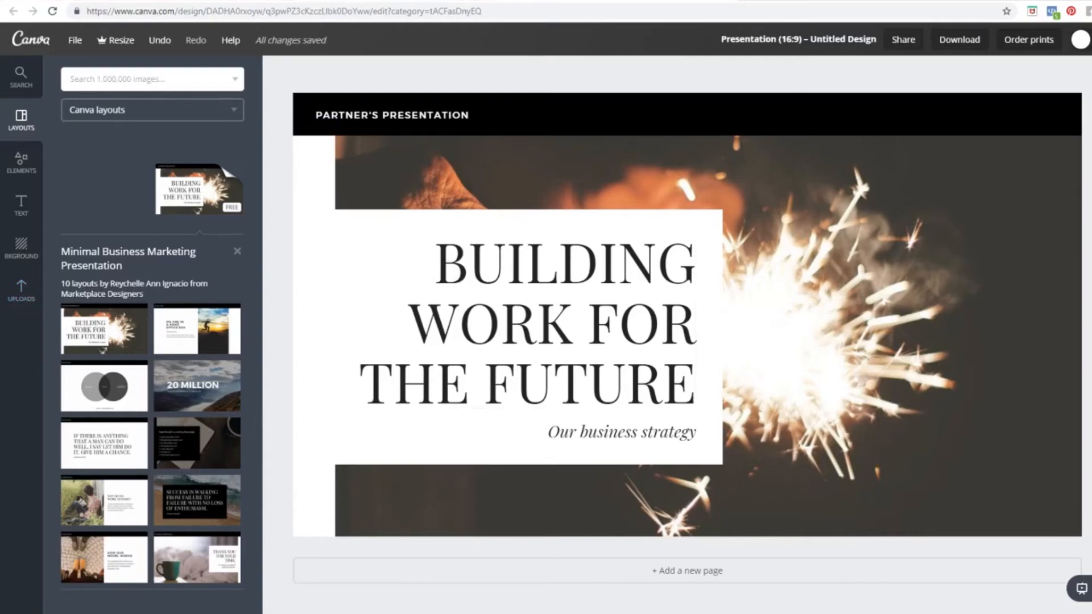
left_click(24, 297)
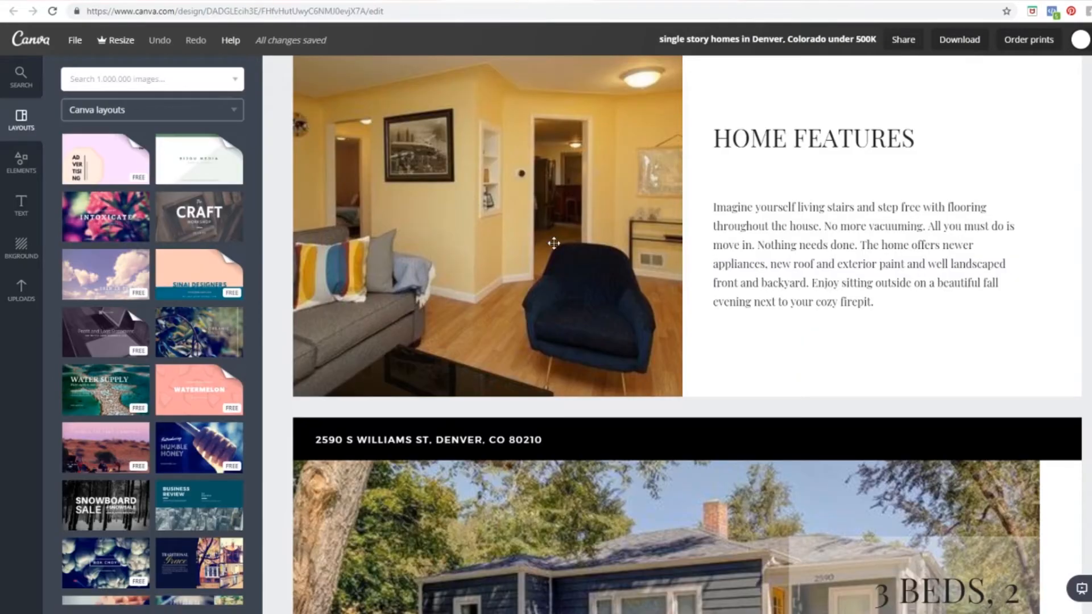
Step: Replace the slide's sparkler photo with an uploaded house photo
scroll(553, 243, "up", 20)
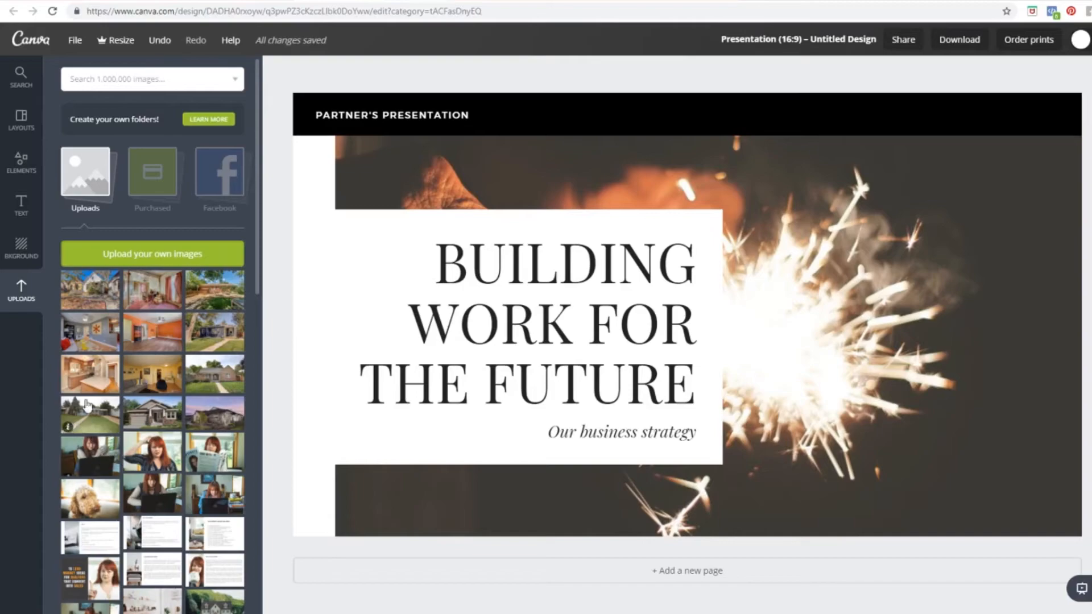
left_click_drag(195, 331, 890, 308)
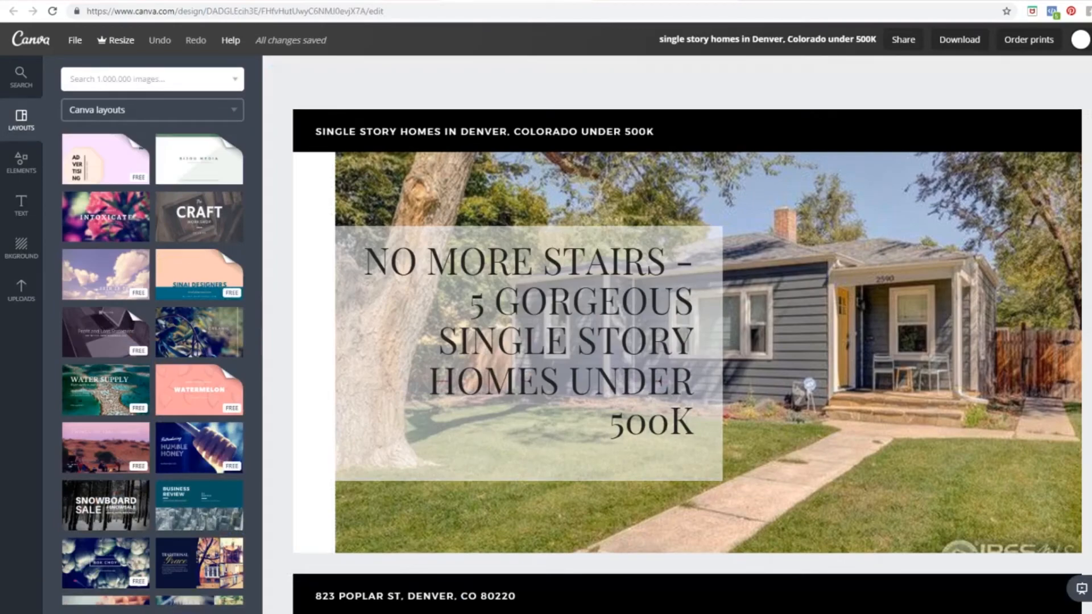
Step: Paste the 'No More Stairs – 5 Gorgeous Single Story Homes Under 500K' headline into the slide title at size 36
left_click(502, 320)
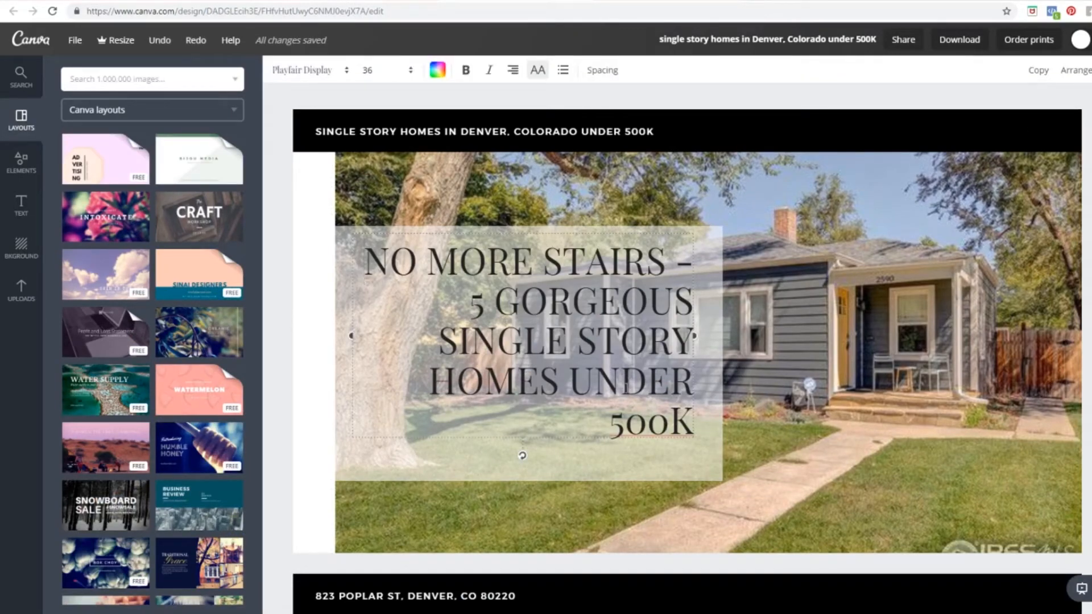
triple_click(626, 387)
key("ctrl+c")
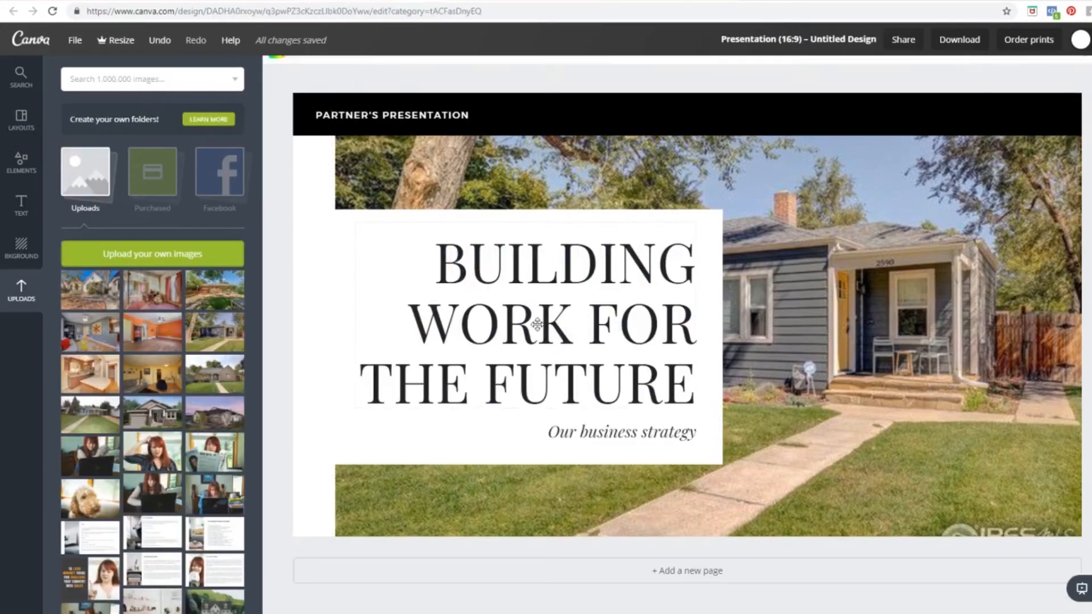
triple_click(536, 324)
left_click(536, 324)
key("ctrl+a")
key("ctrl+v")
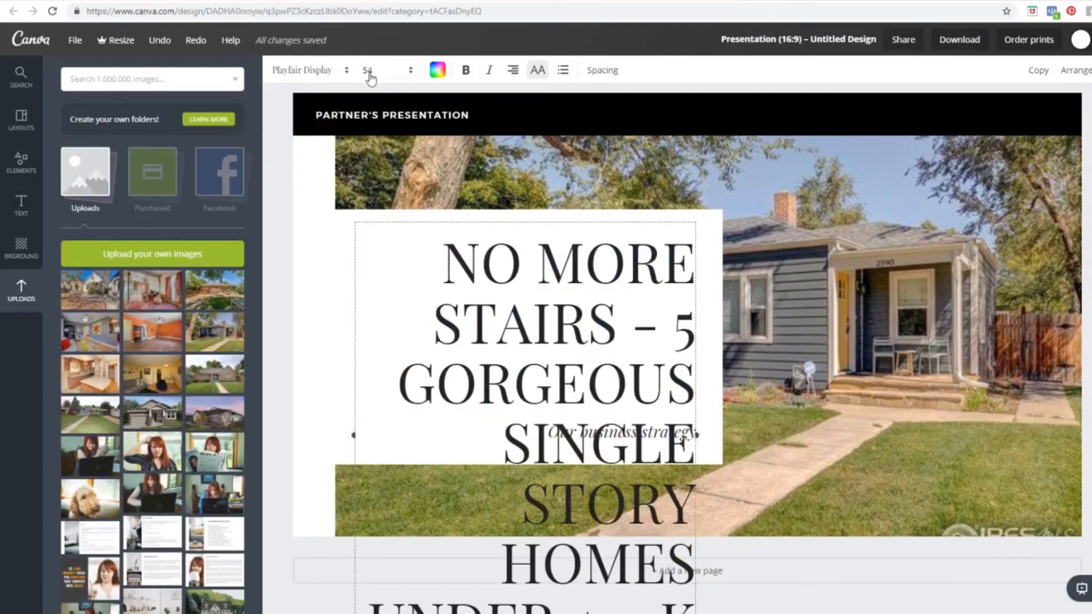
left_click(370, 72)
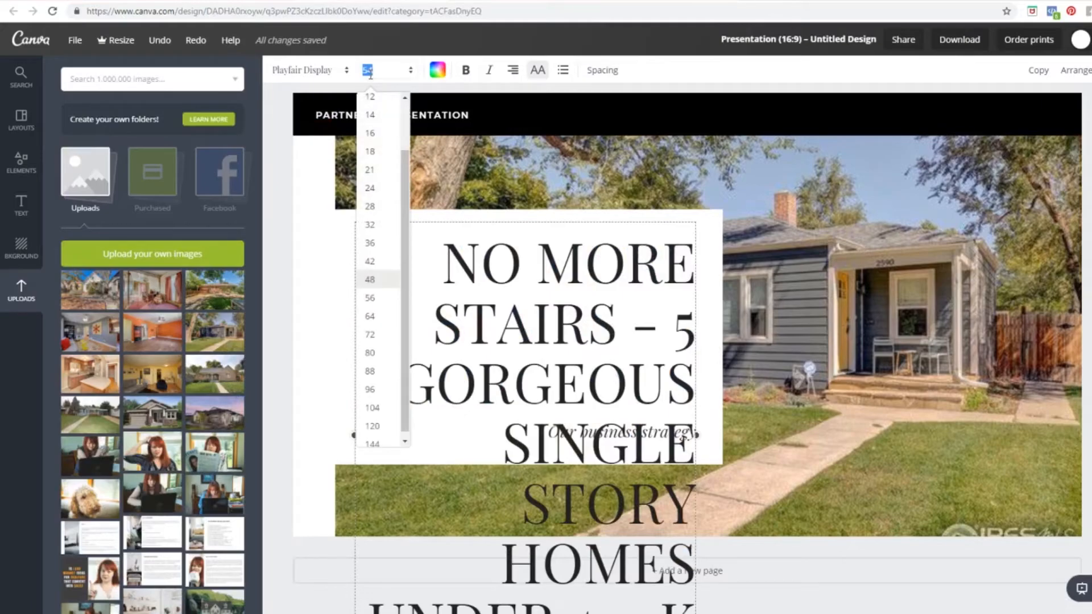
key("Return")
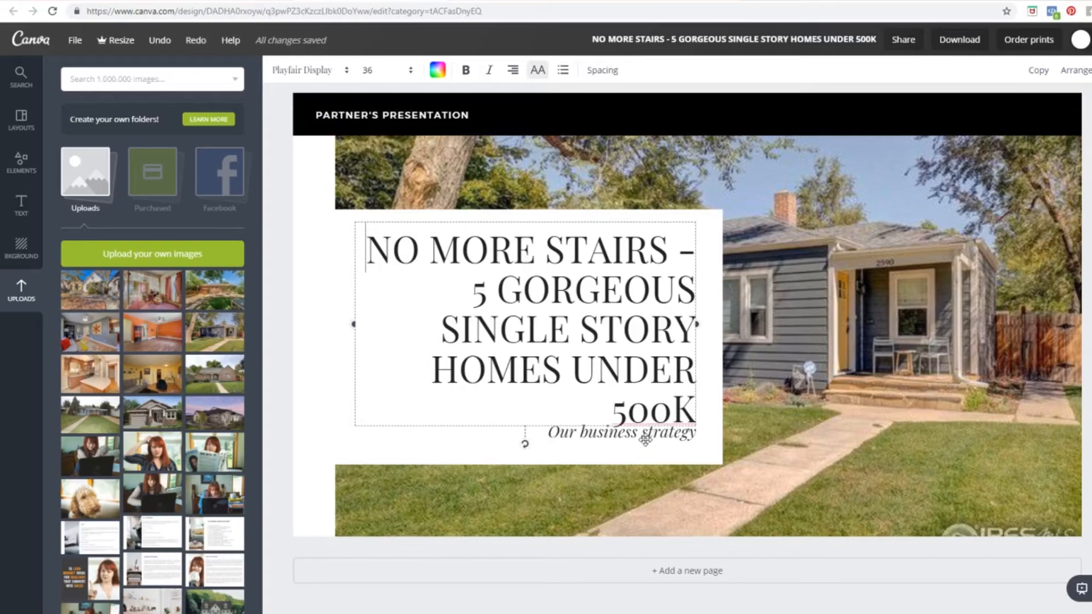
Step: Delete the 'Our business strategy' tagline text box
left_click(640, 457)
left_click(645, 436)
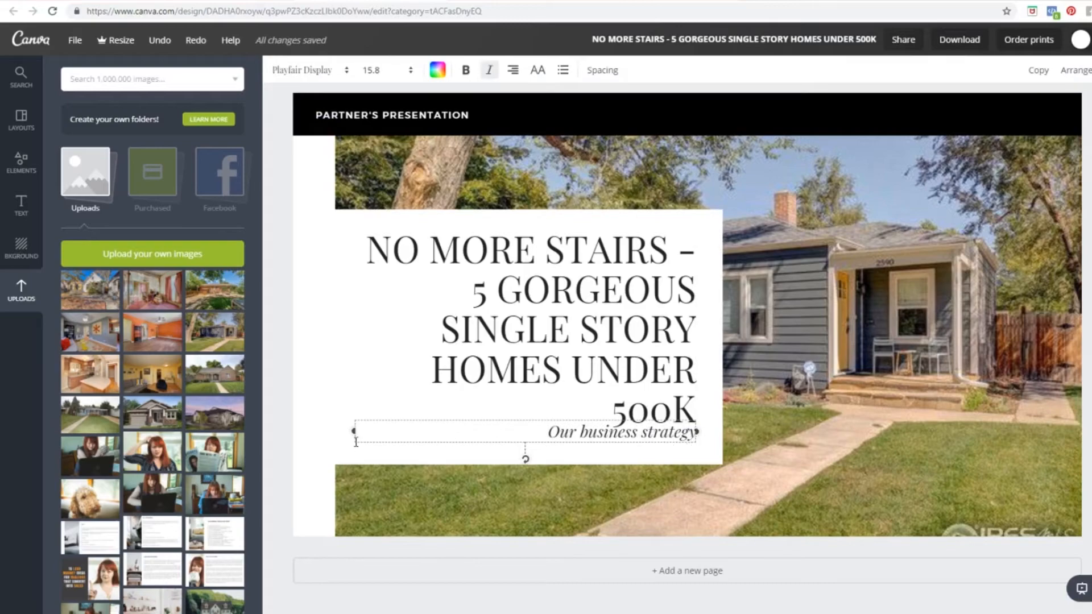
key("Delete")
left_click_drag(695, 445, 700, 455)
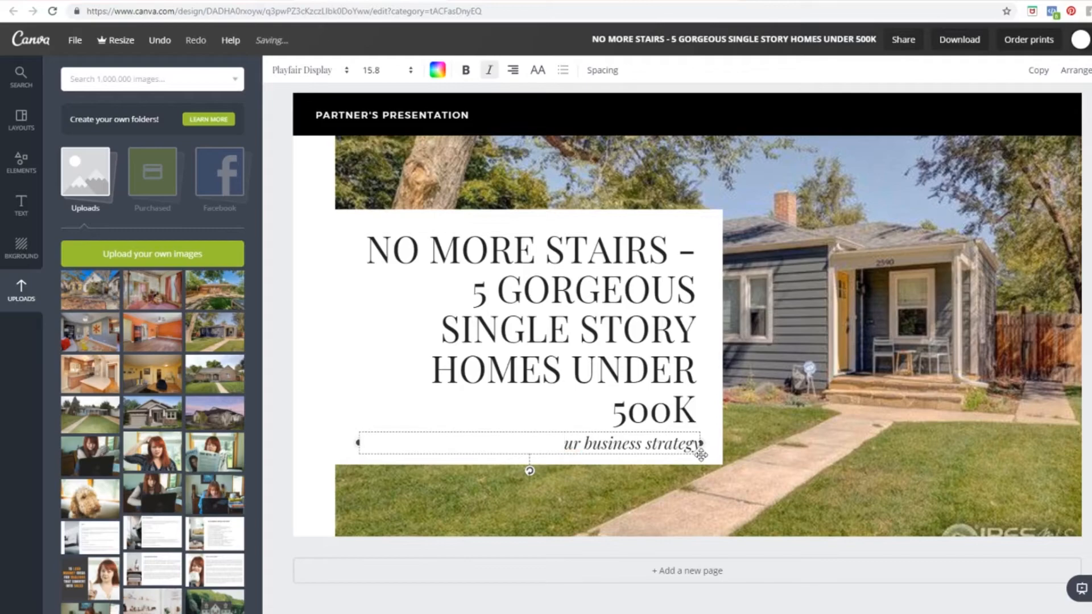
key("Delete")
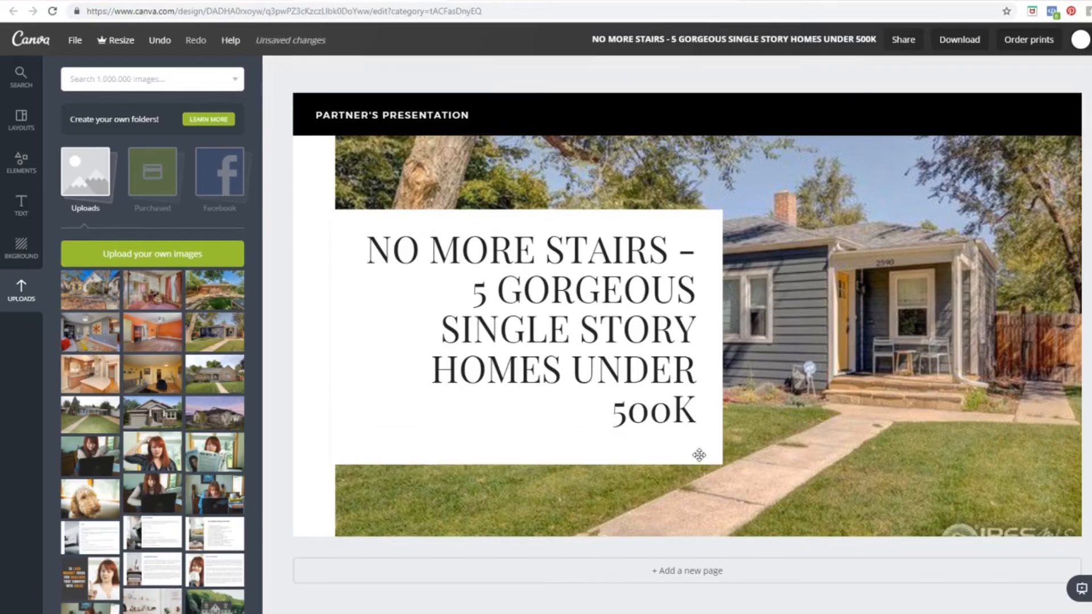
Step: Move the 'No More Stairs' headline slightly lower so it sits centred in the white box
left_click(635, 369)
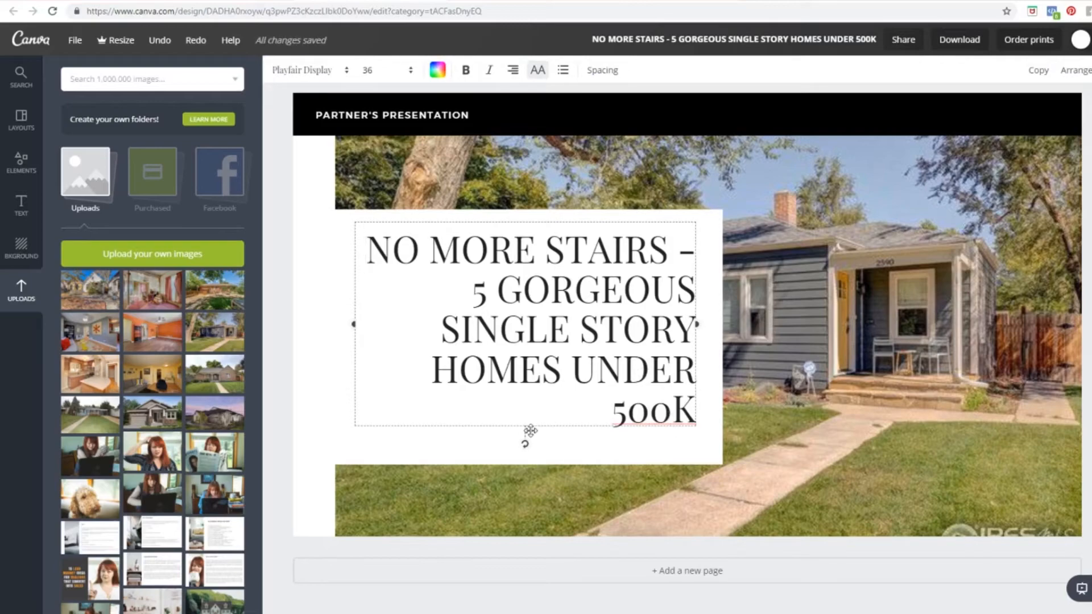
mouse_move(530, 430)
left_mouse_down()
mouse_move(517, 441)
mouse_move(529, 442)
left_mouse_up()
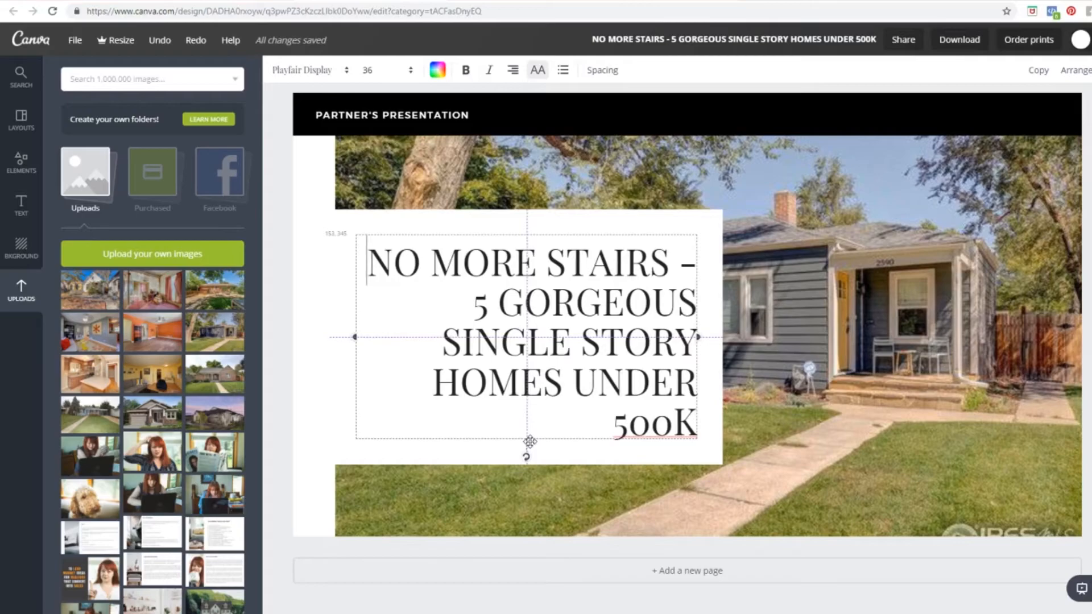
left_click_drag(530, 442, 530, 442)
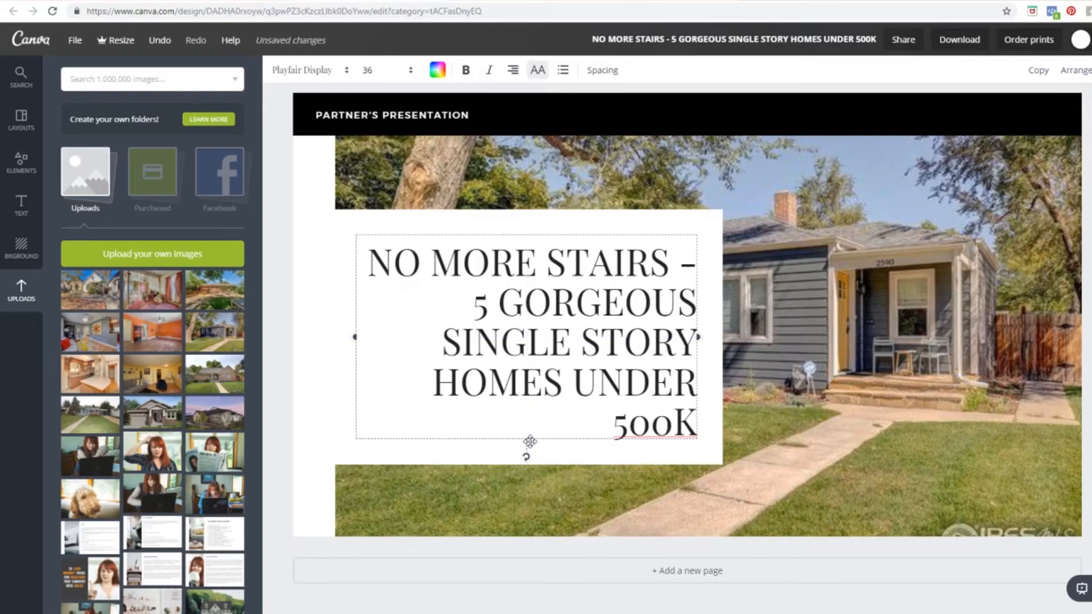
left_click(762, 452)
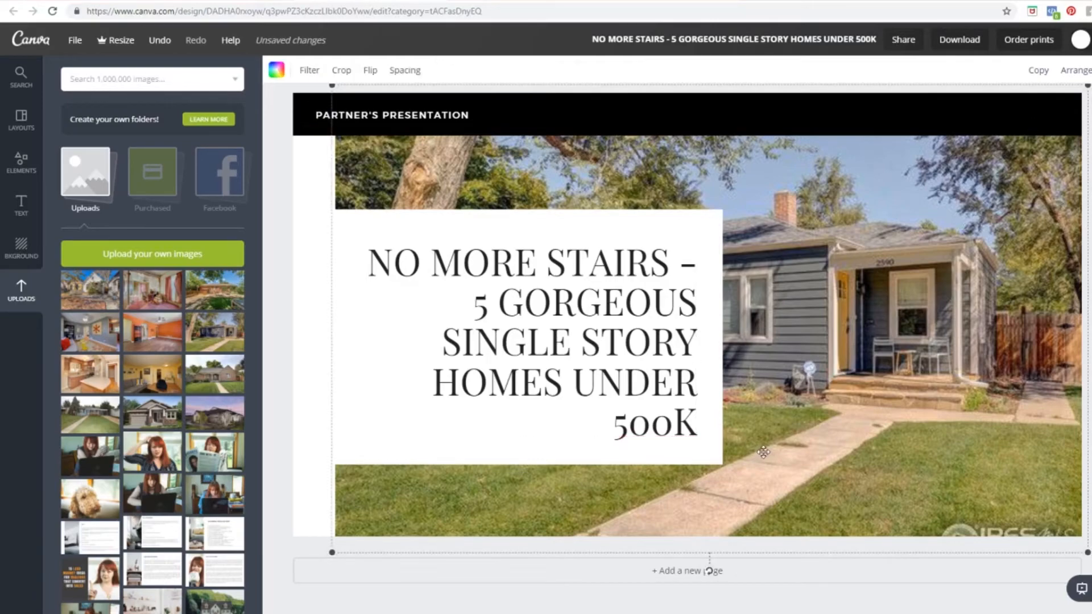
left_click(718, 455)
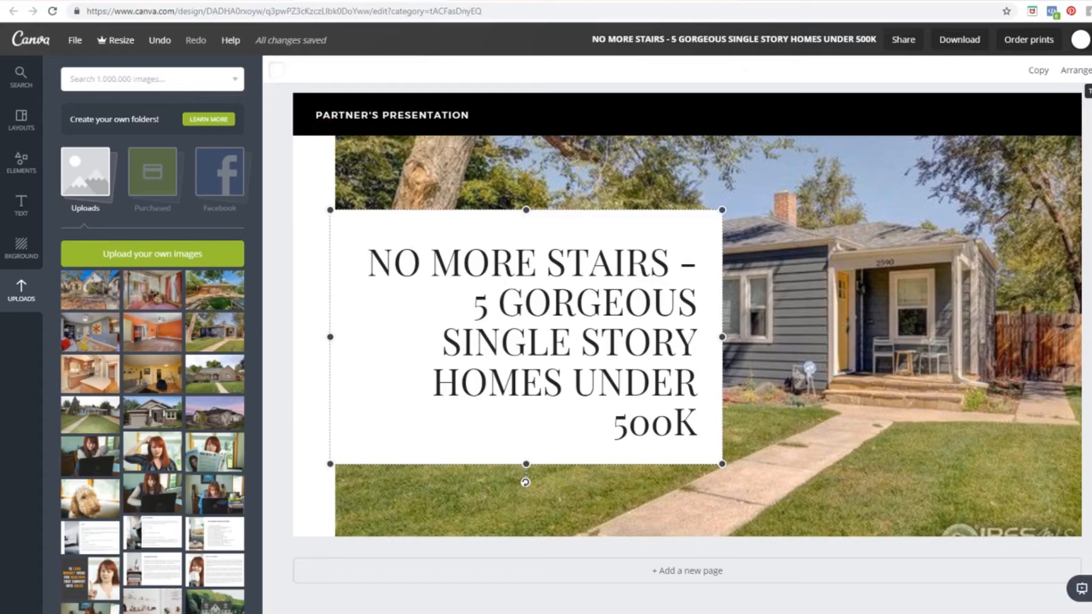
Step: Lower the white title box's transparency so the house photo shows through
left_click(1083, 93)
left_click_drag(1053, 109, 1031, 111)
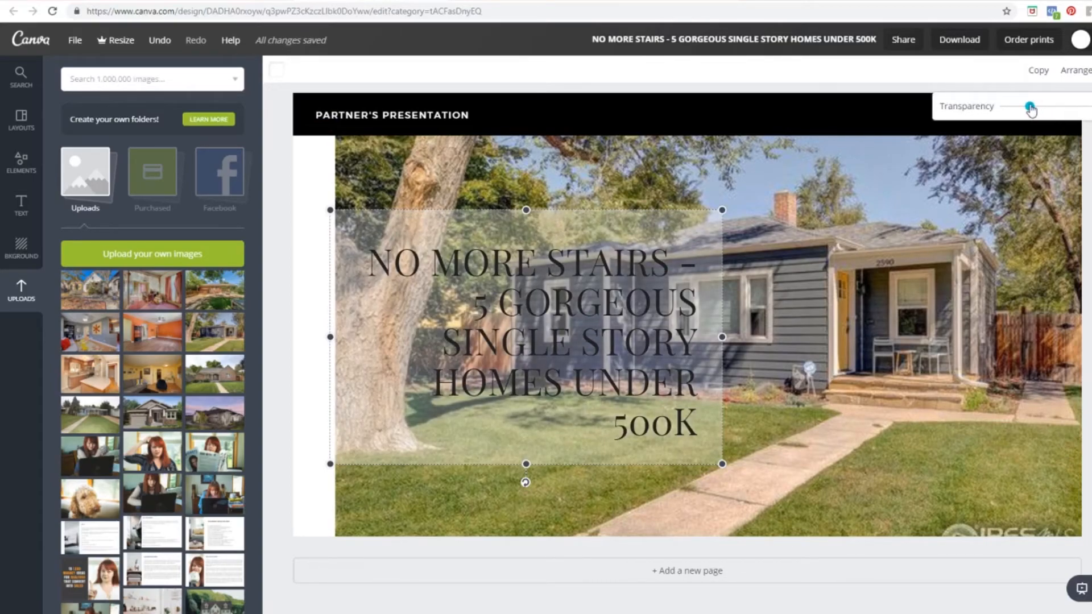
left_click(919, 260)
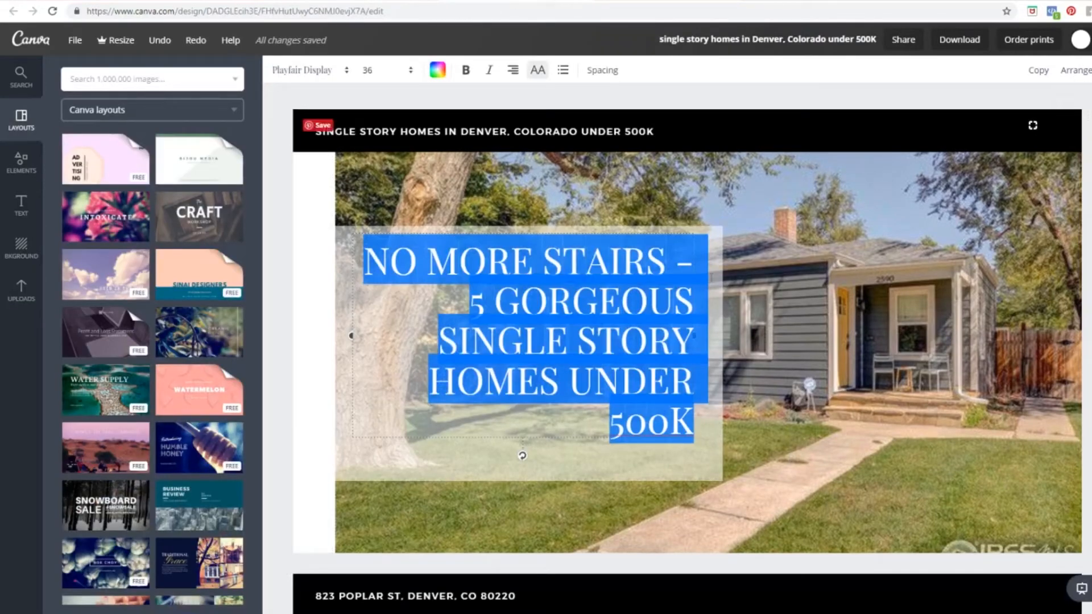
Step: Check the reference design's box transparency and adjust the title box to match it
left_click(794, 301)
left_click(358, 364)
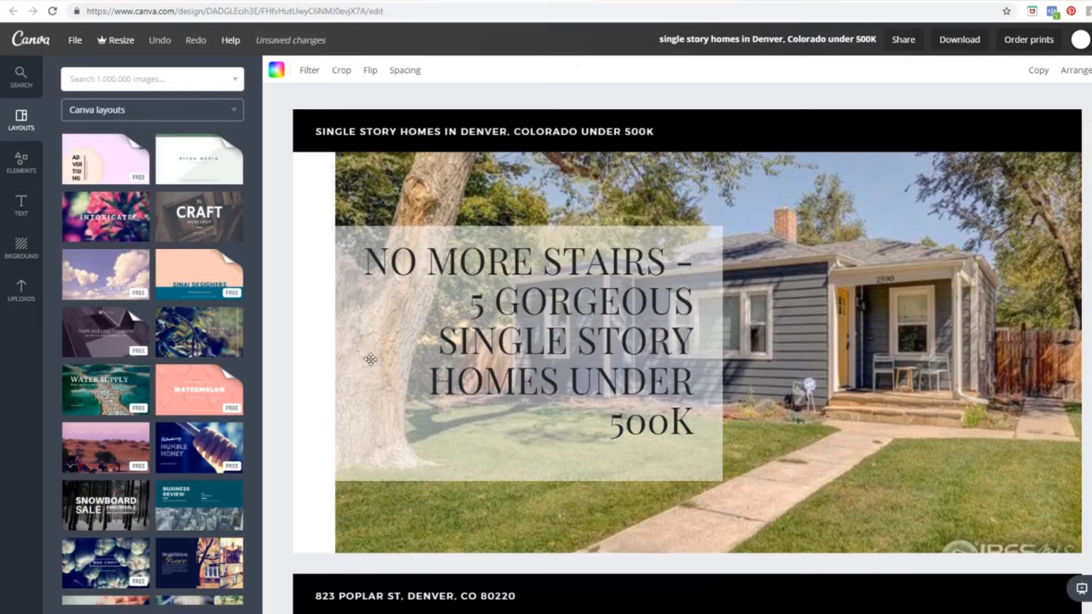
left_click(356, 466)
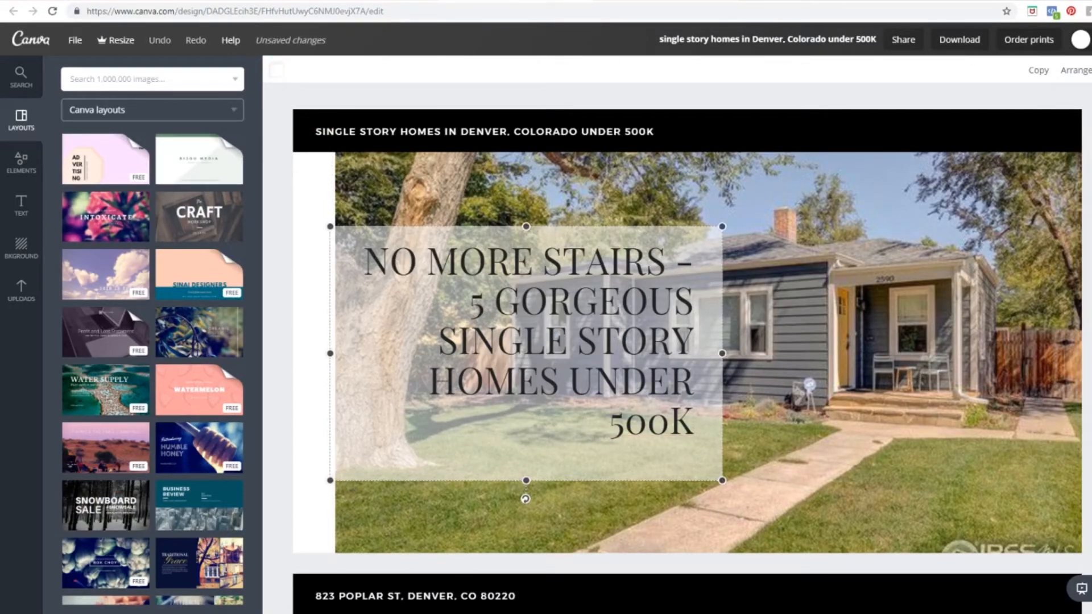
left_click(1091, 71)
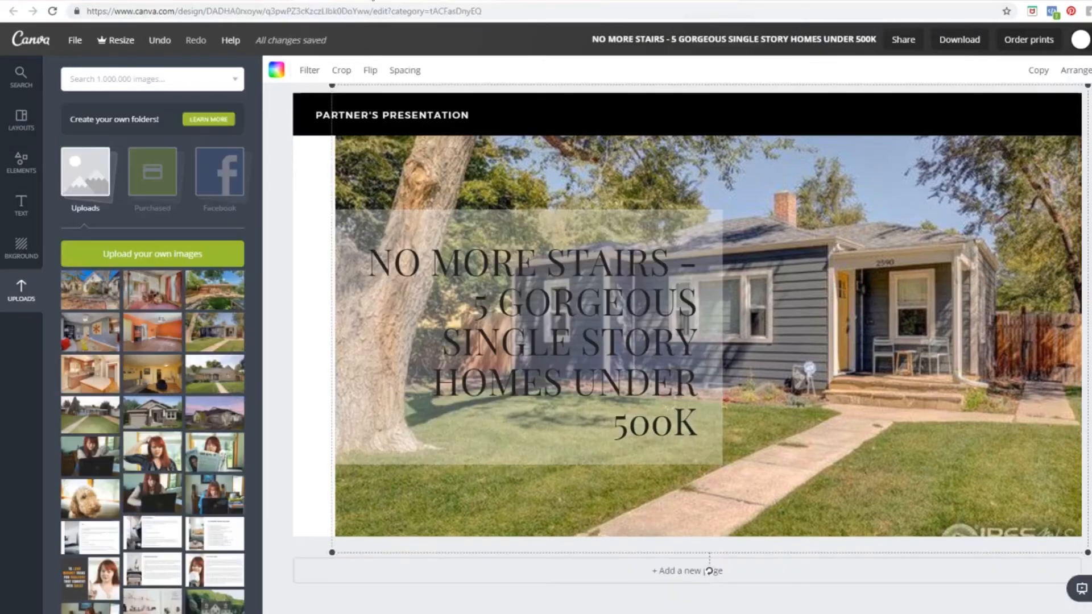
left_click(705, 219)
left_click(1089, 71)
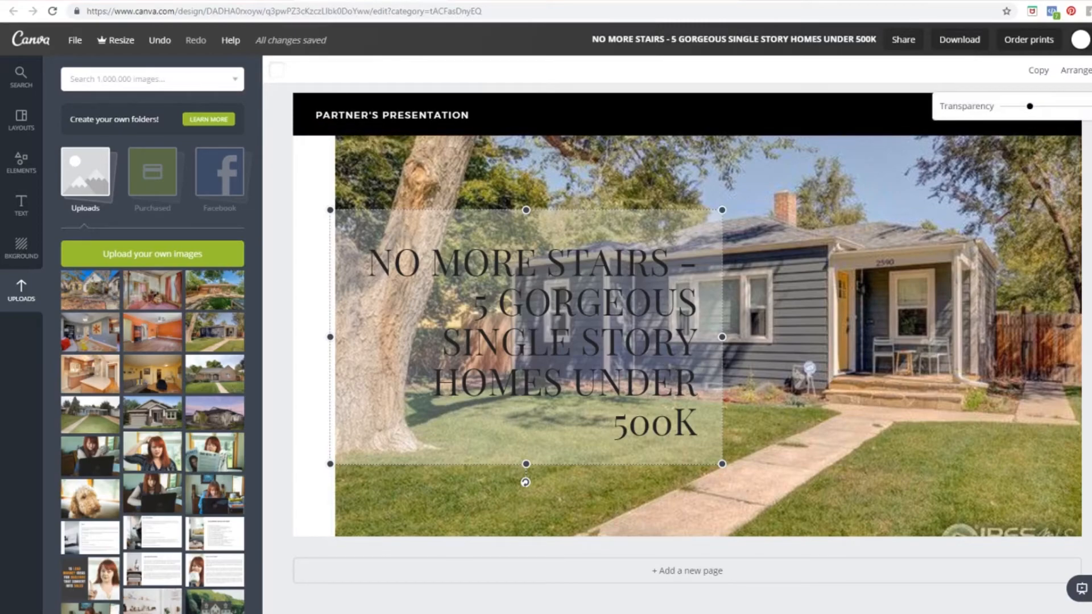
left_click_drag(1030, 109, 1050, 110)
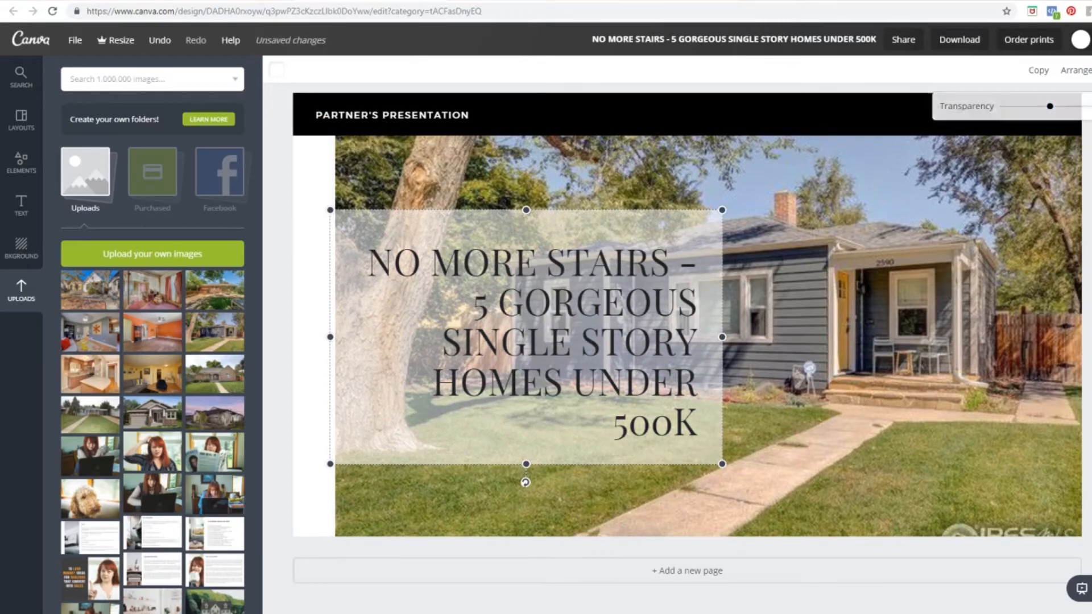
left_click(1063, 250)
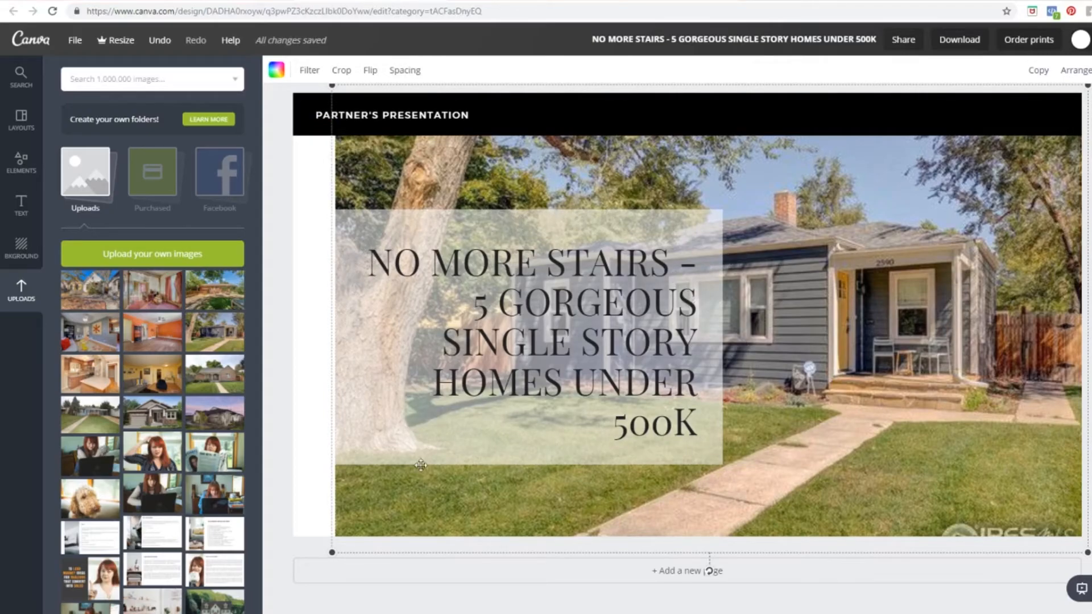
Step: Replace the PARTNER'S PRESENTATION header with 'Single Story Homes in Denver, Colorado Under 500K' and add a blank page
left_click(288, 138)
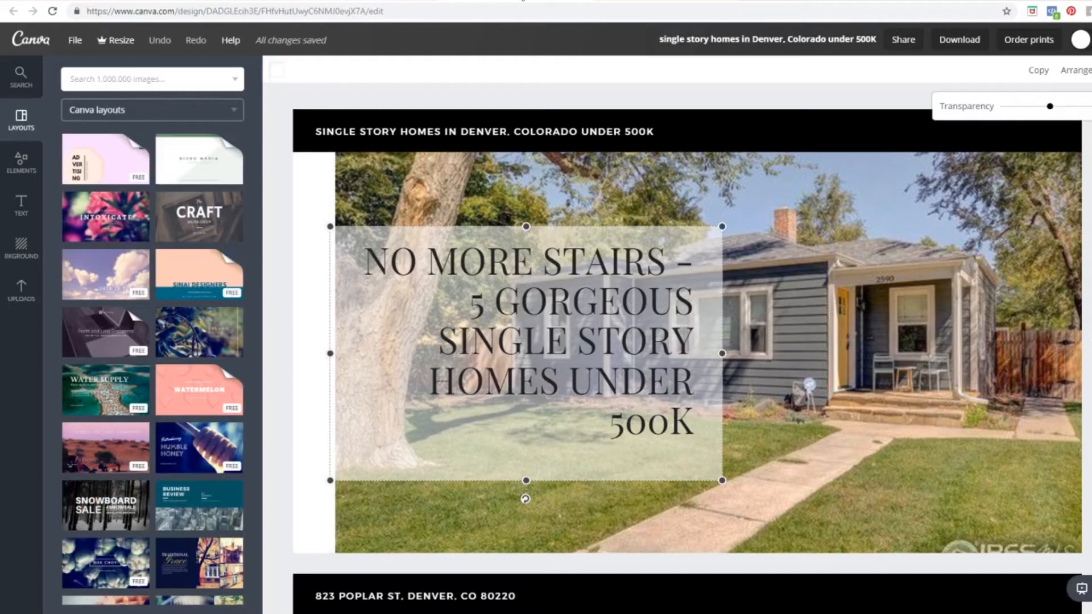
left_click(526, 132)
triple_click(526, 132)
key("ctrl+c")
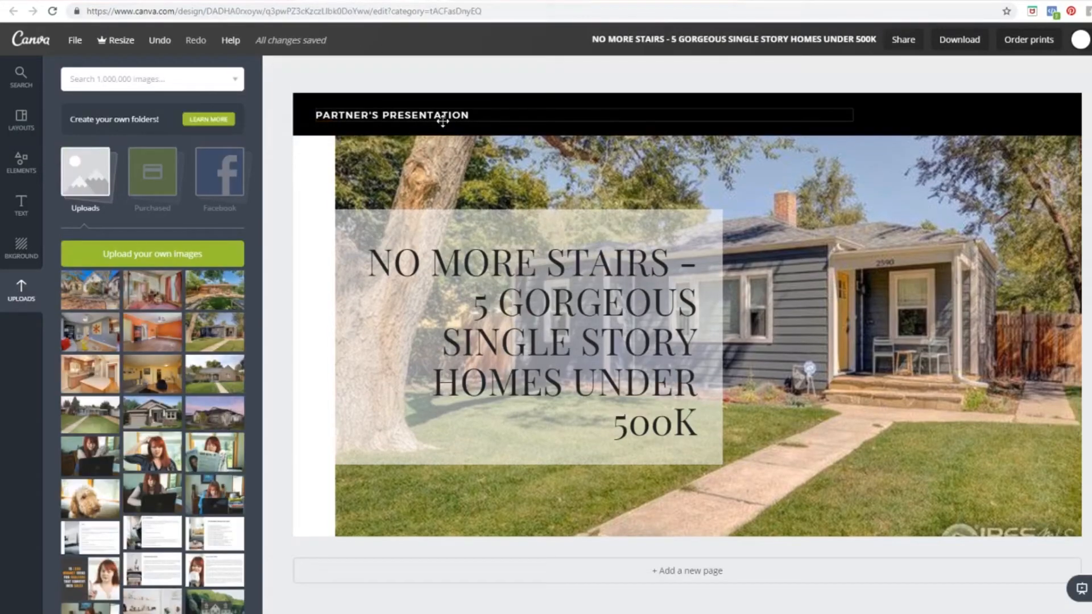
left_click(443, 115)
triple_click(443, 115)
key("ctrl+v")
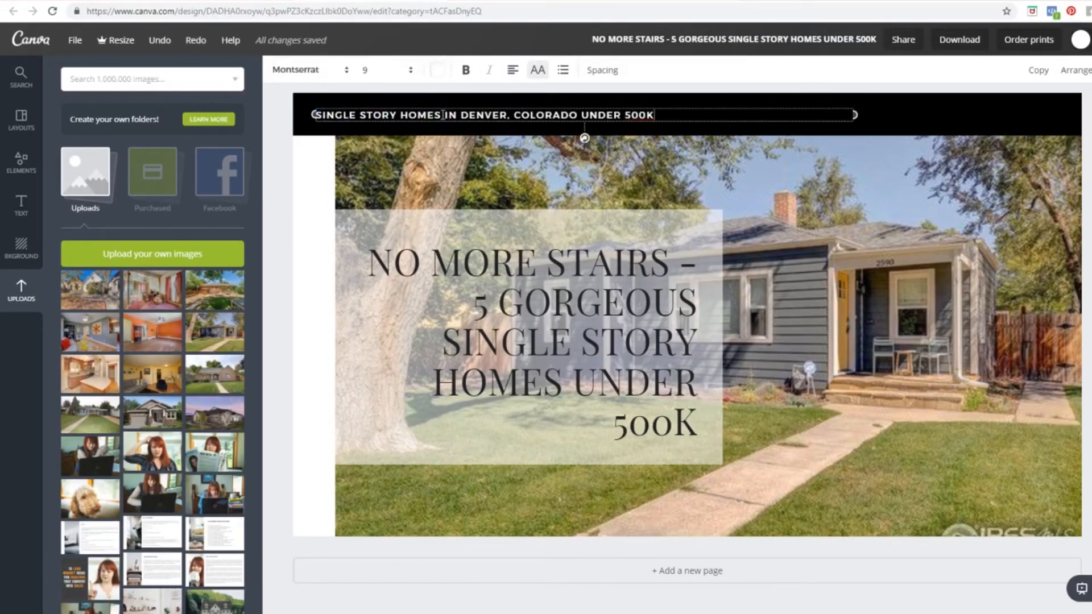
left_click(1087, 130)
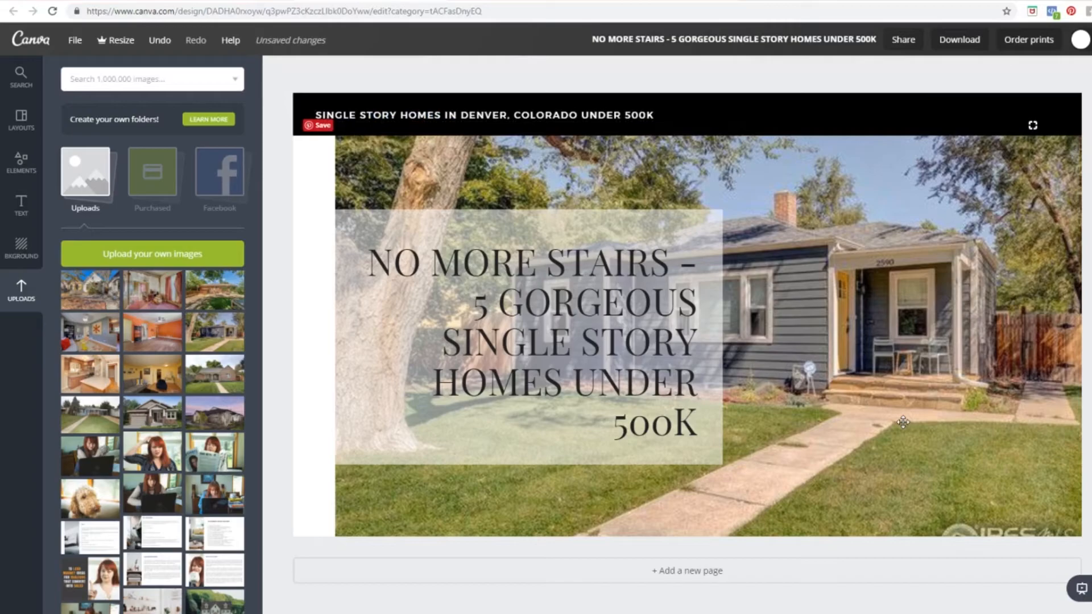
left_click(689, 574)
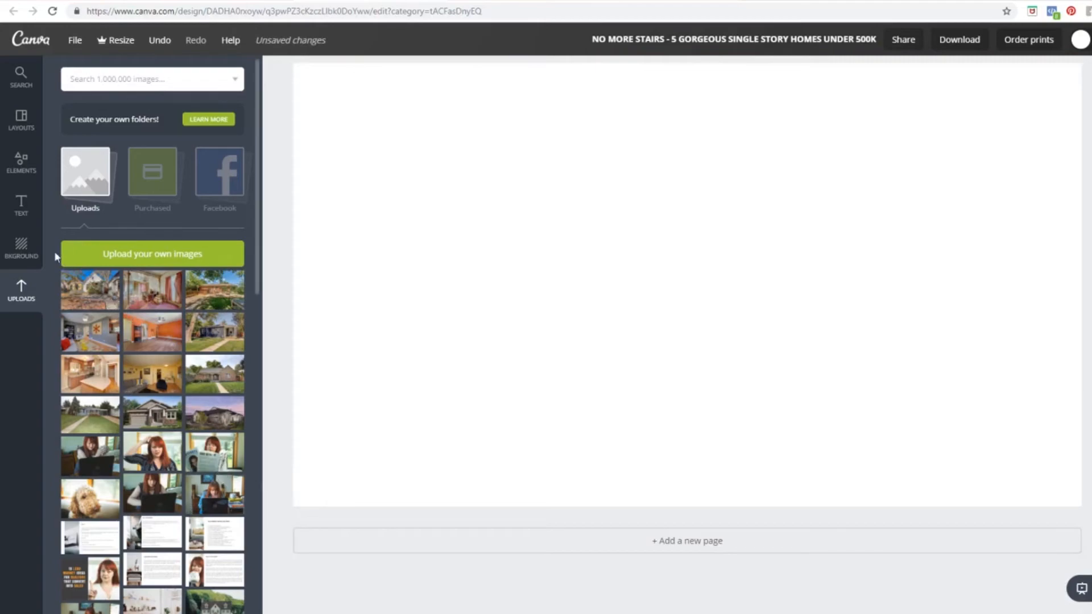
Step: Apply the Minimal Business Marketing Presentation coffee-mug 'Thank you for your time' layout to the blank page
left_click(20, 126)
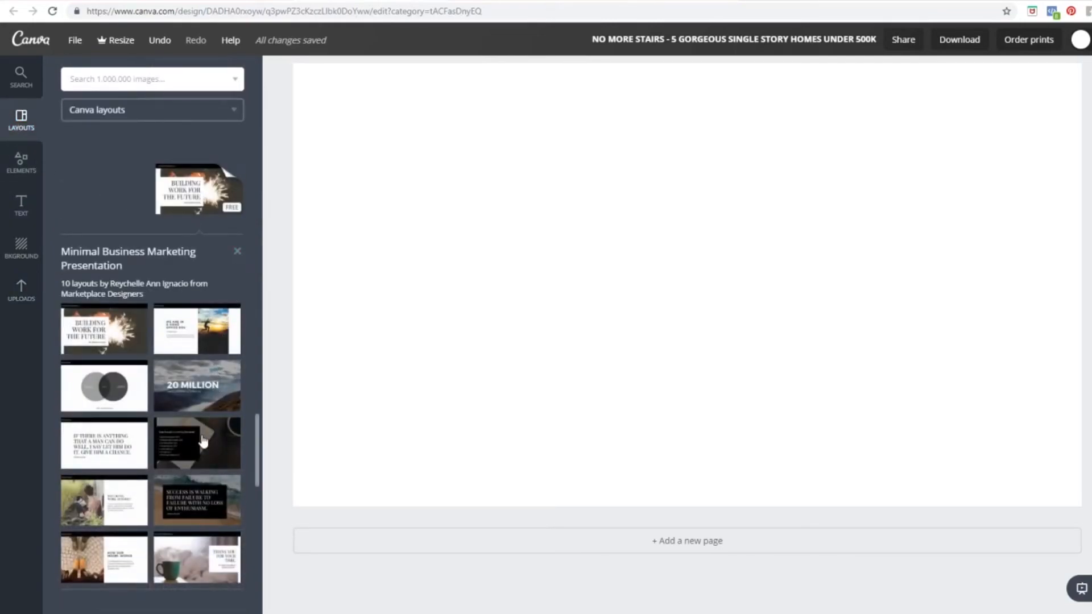
scroll(204, 443, "down", 1)
left_click_drag(200, 504, 562, 382)
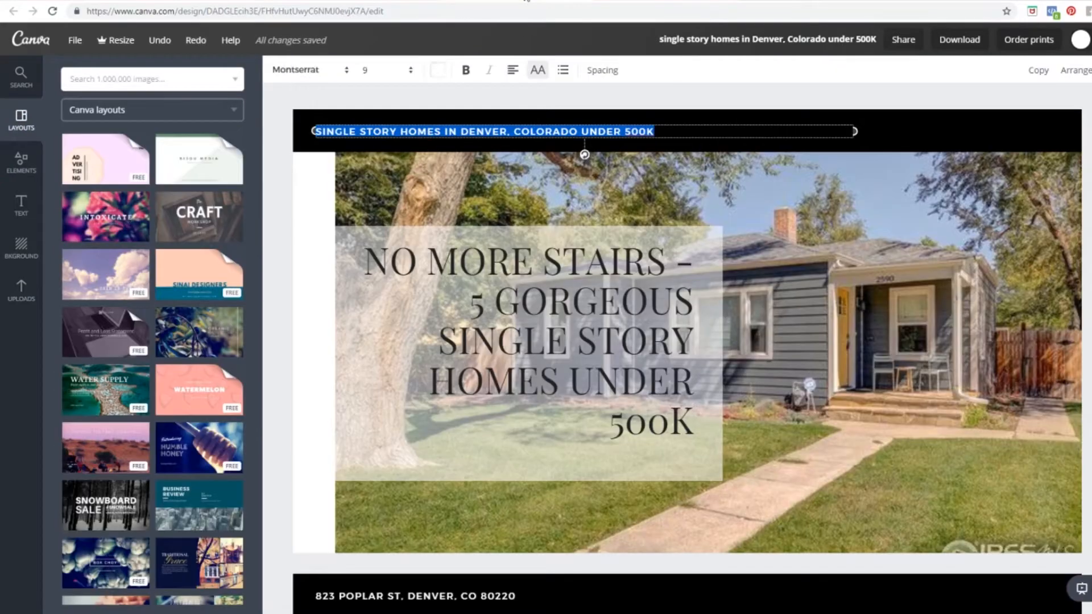
scroll(725, 283, "down", 6)
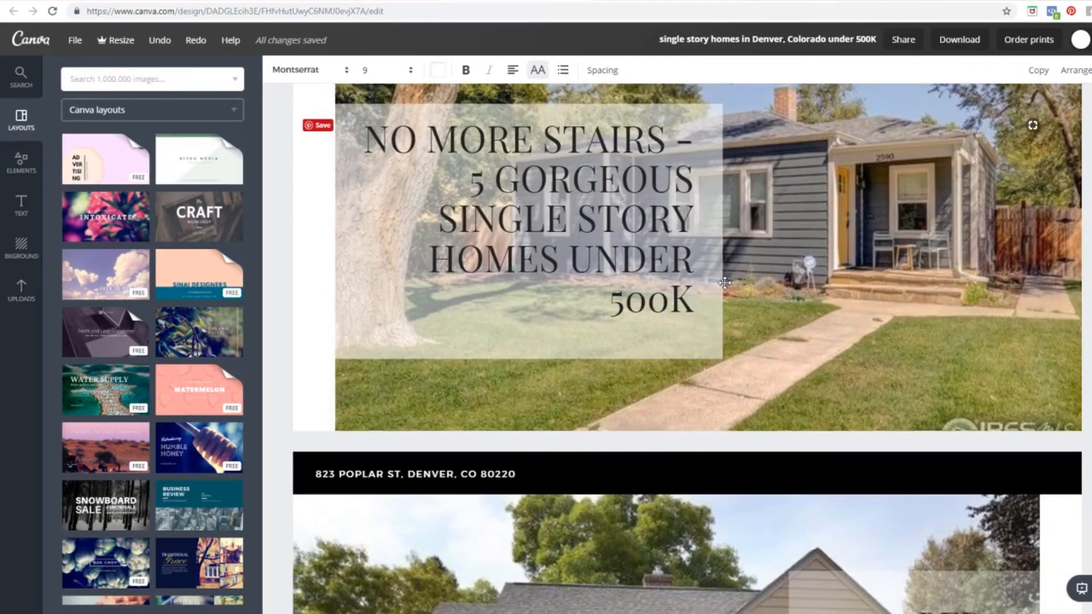
scroll(724, 283, "down", 2)
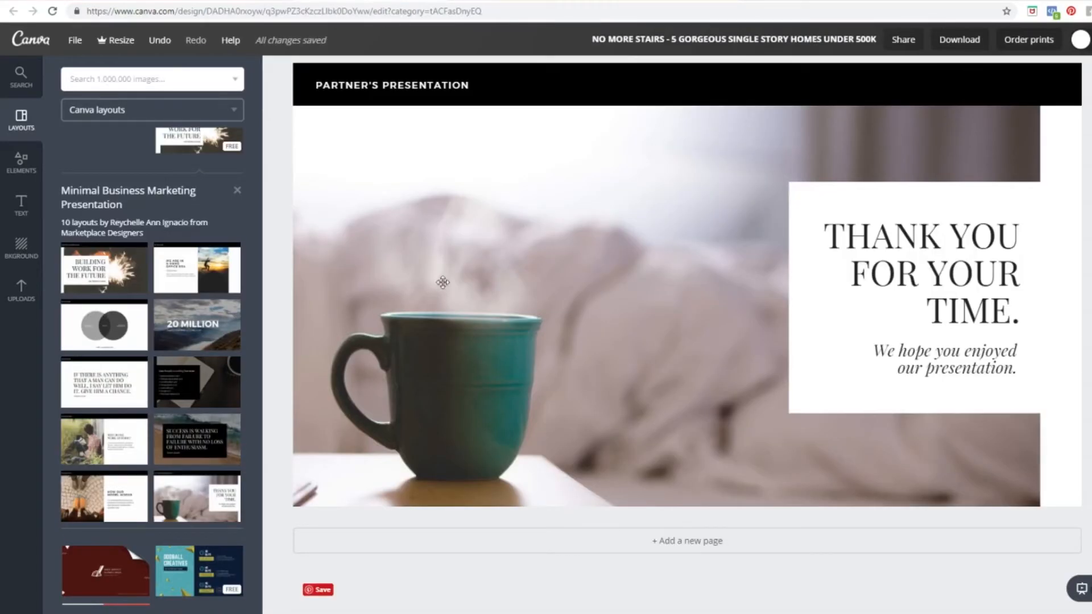
left_click(23, 294)
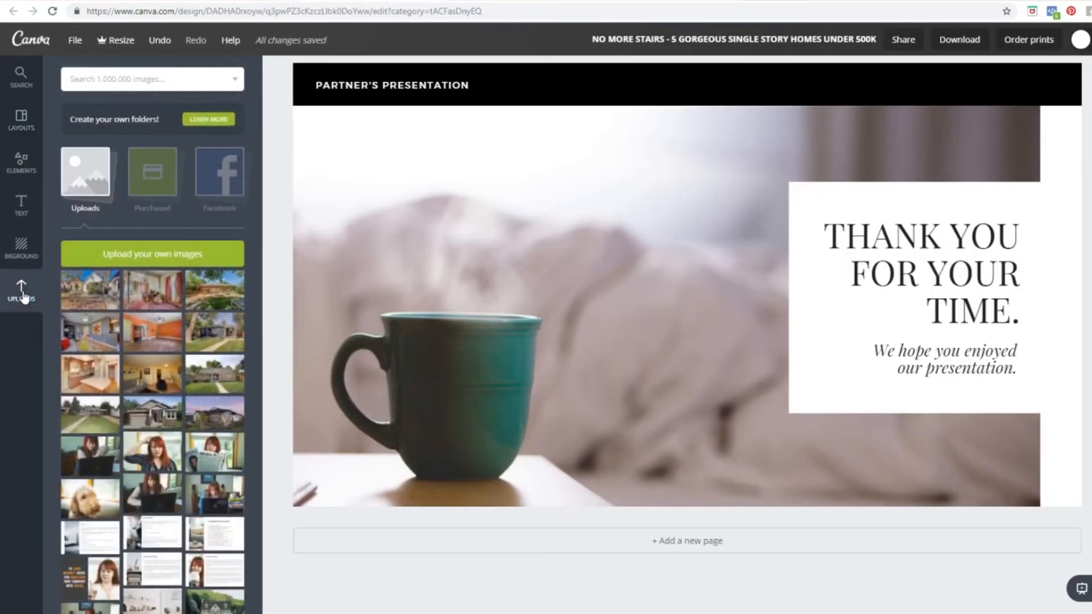
Step: Put the brick house photo in as the background and paste '3 BED, 2 BATH 1590SQ.FT' over the heading
left_click_drag(223, 370, 544, 348)
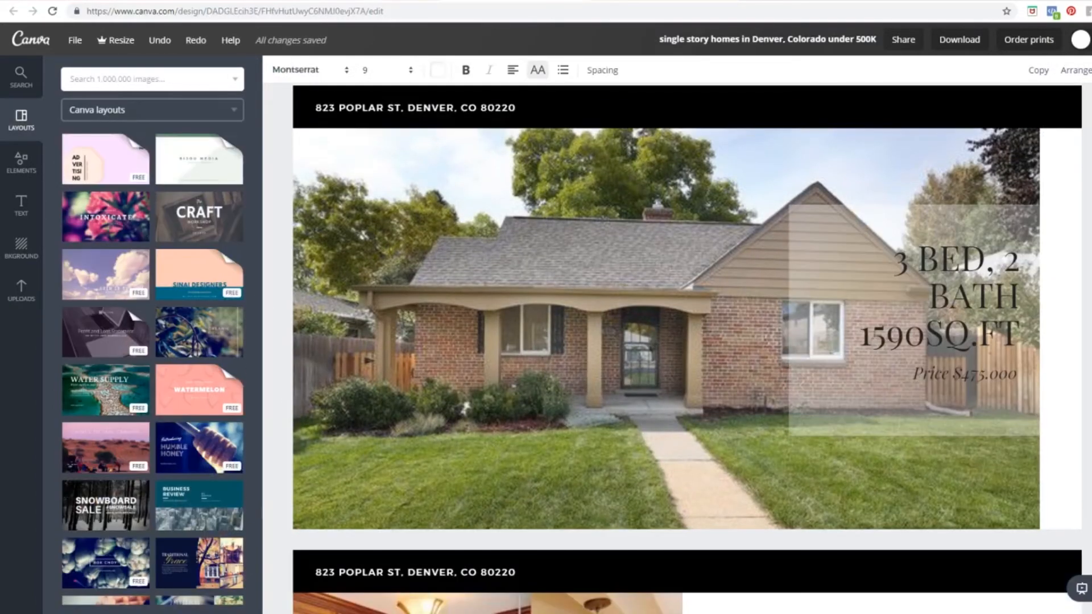
double_click(906, 252)
left_click_drag(895, 262, 1019, 341)
key("ctrl+c")
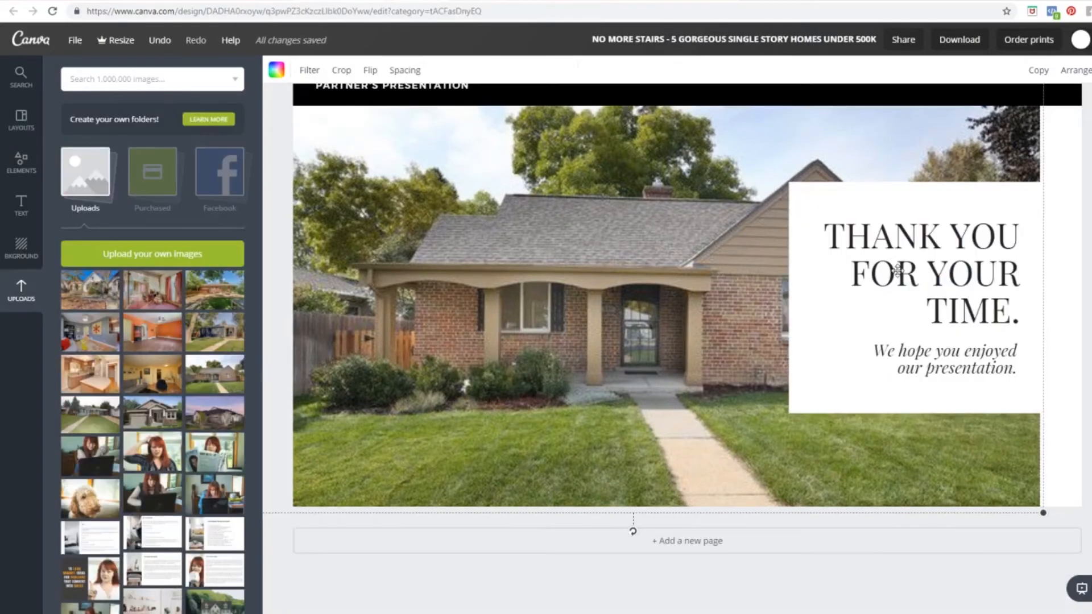
left_click(899, 268)
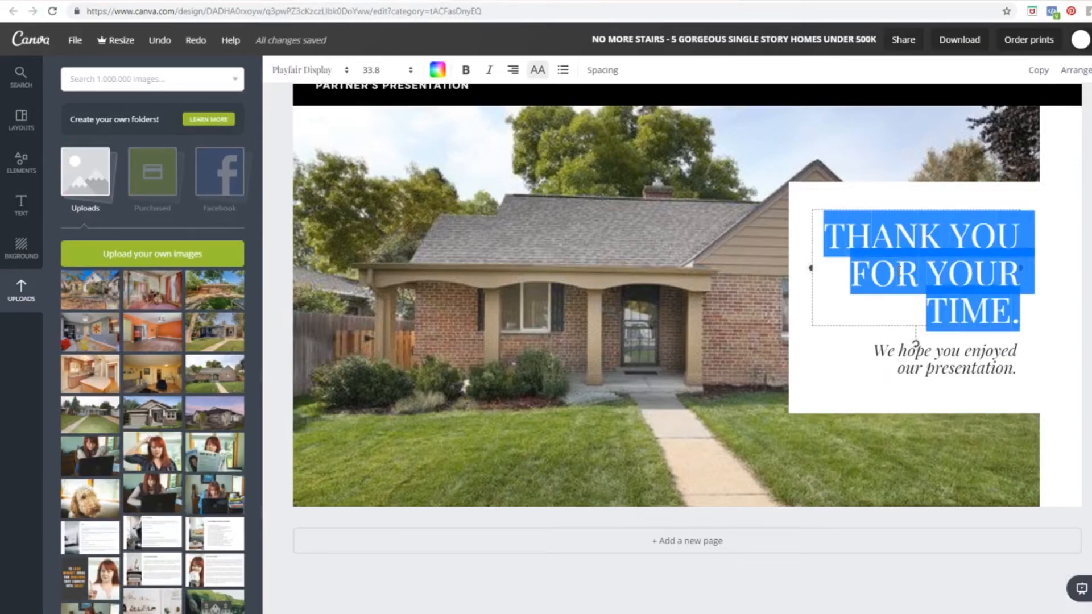
key("ctrl+v")
Step: Replace the subtitle line with the price $475.000
left_click(924, 362)
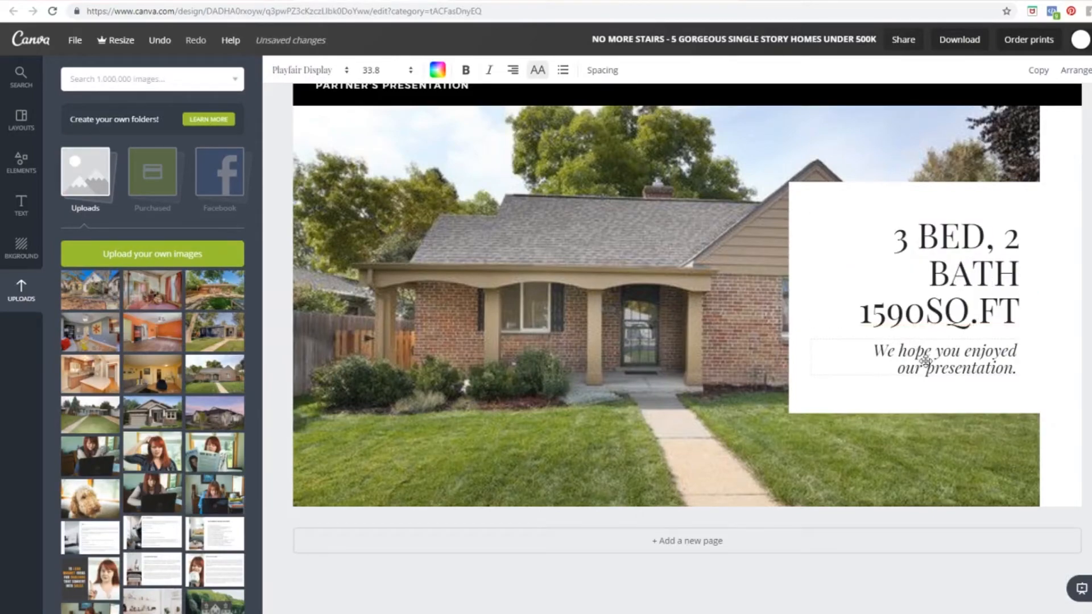
triple_click(972, 369)
left_click_drag(874, 348, 946, 369)
type("S475")
key("Delete")
key("Delete")
key("Delete")
key("Delete")
key("Delete")
key("Delete")
key("Delete")
key("Delete")
key("Delete")
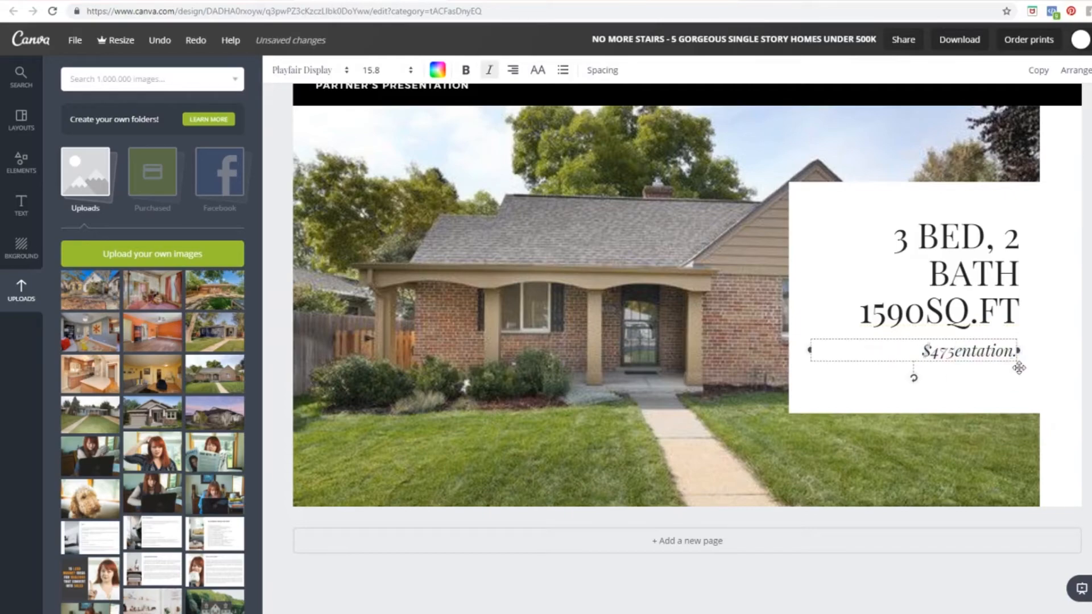
type("000")
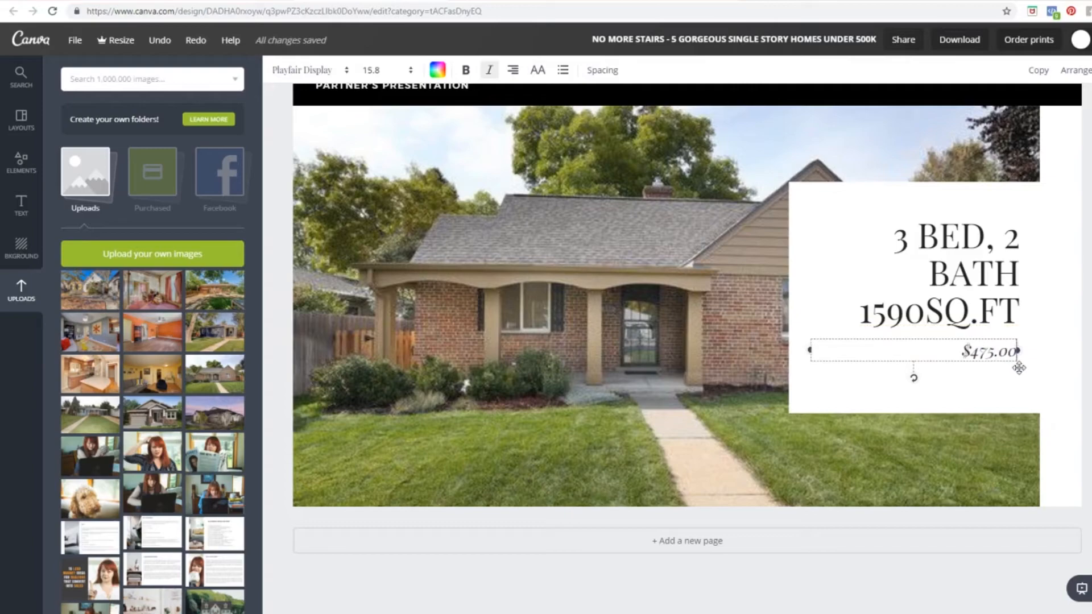
left_click(1009, 388)
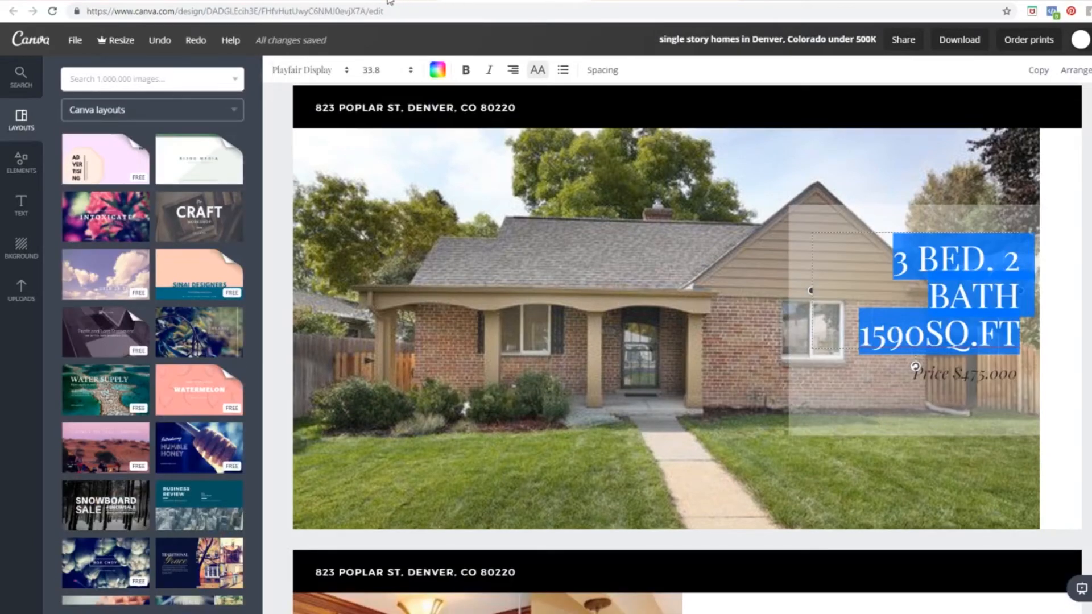
Step: Make the white info box mostly transparent, matching the reference slide's translucent box
left_click(803, 219)
left_click(1090, 70)
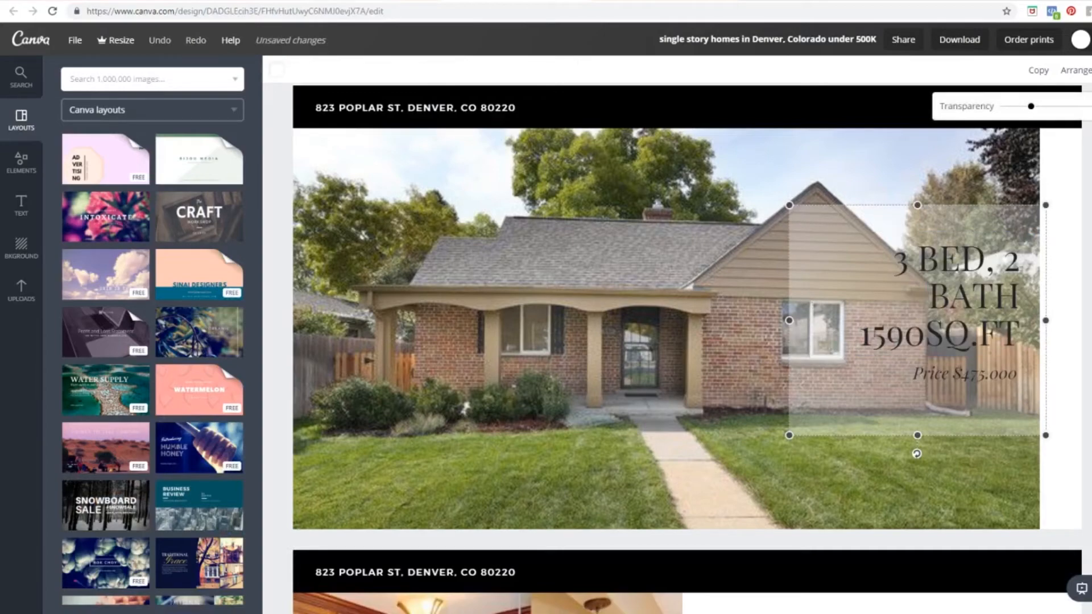
left_click(1091, 71)
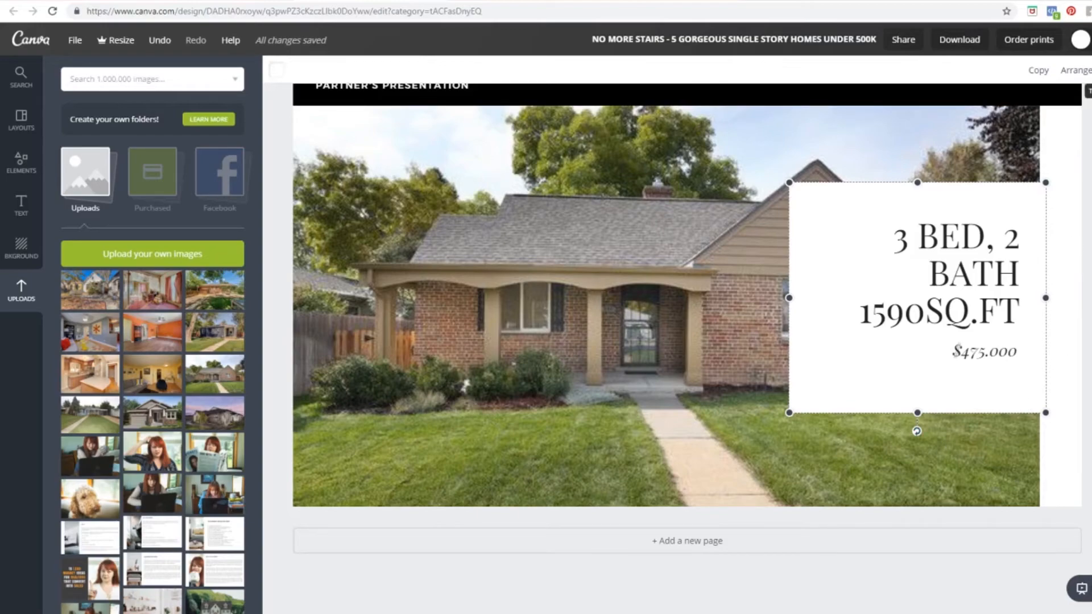
left_click(1091, 70)
left_click_drag(1039, 108, 1029, 108)
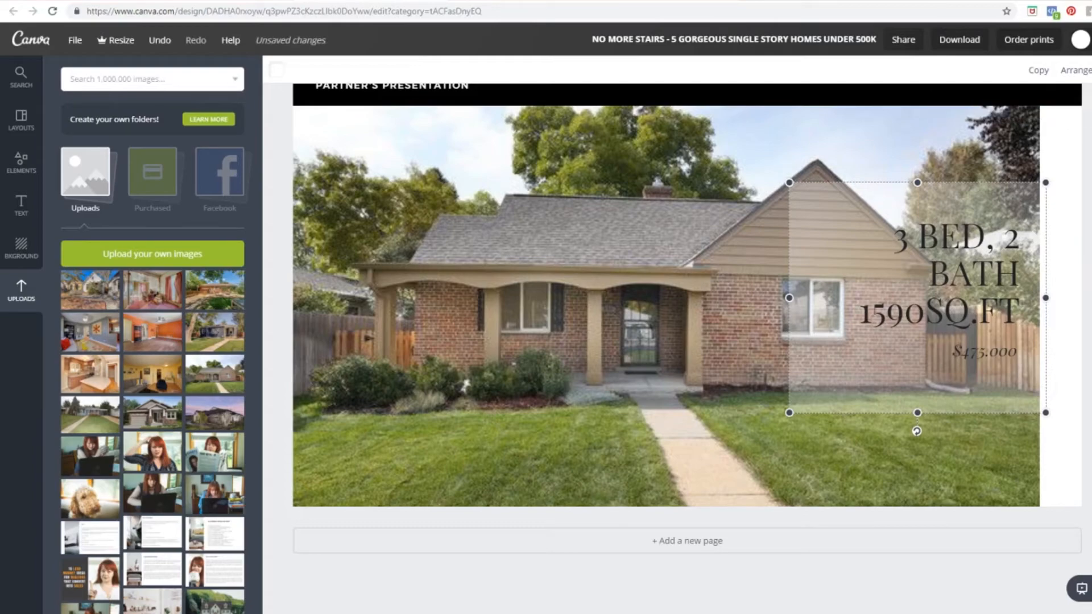
Step: Lower the bed/bath text slightly and move the $475,000 price just below 1590SQ.FT
left_click(966, 361)
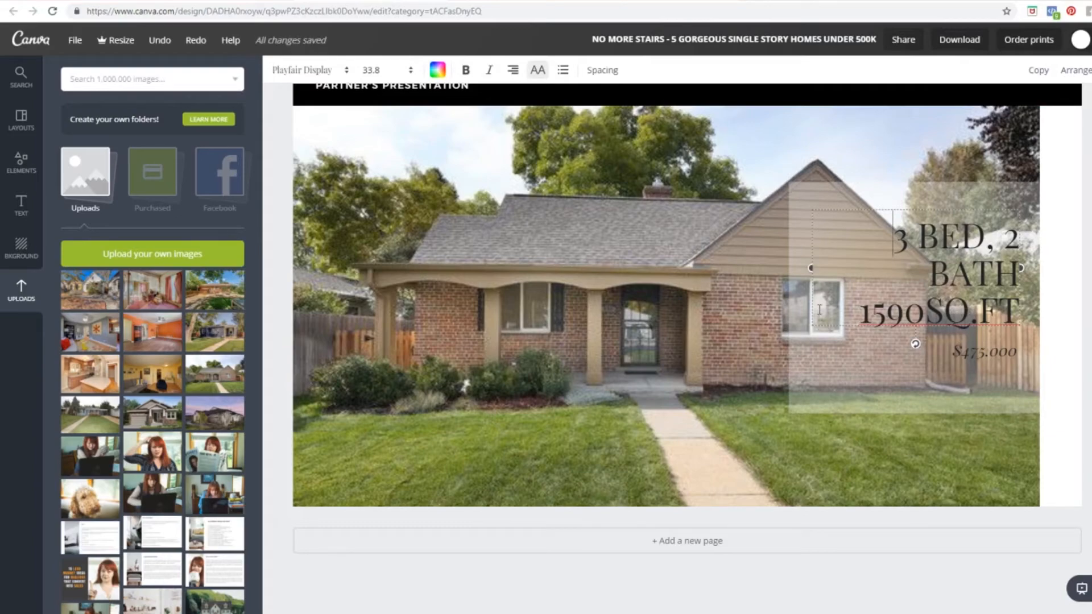
left_click_drag(829, 328, 827, 344)
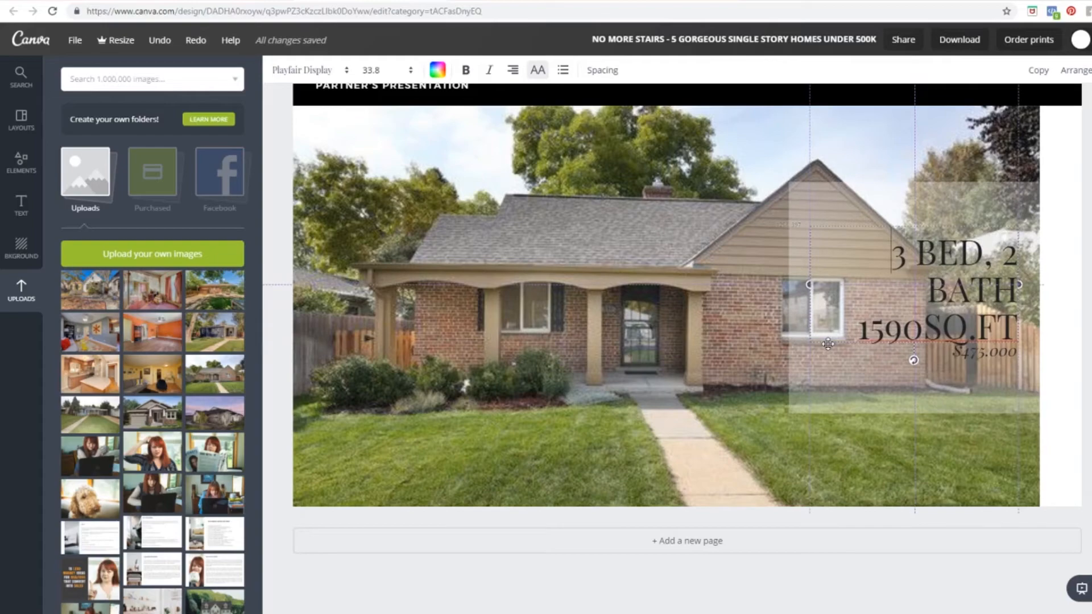
left_click_drag(827, 344, 827, 345)
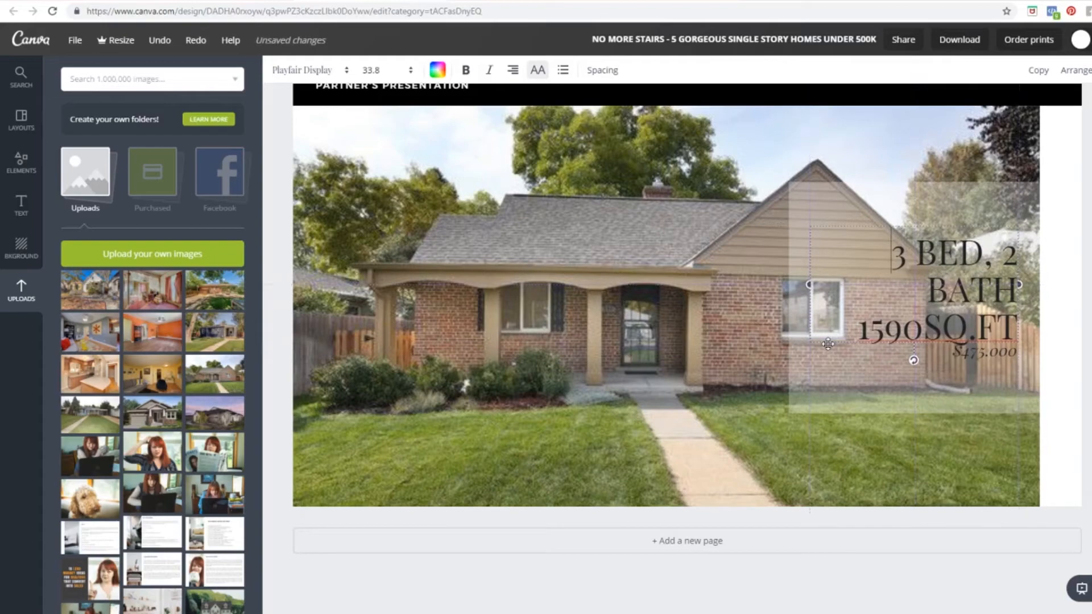
left_click(851, 377)
left_click(1005, 352)
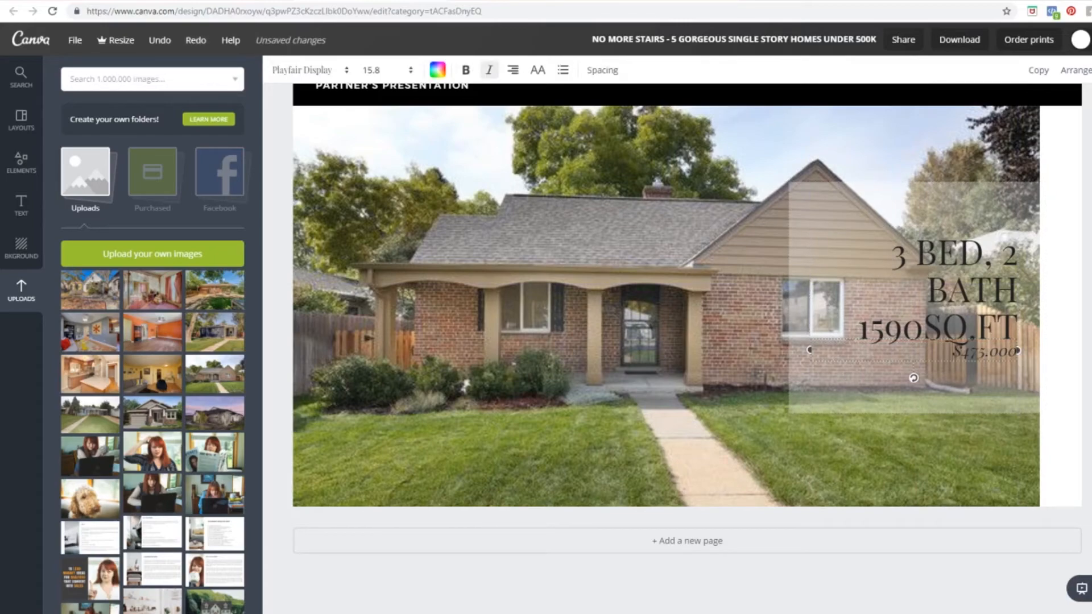
left_click_drag(955, 367, 955, 388)
left_click(1004, 426)
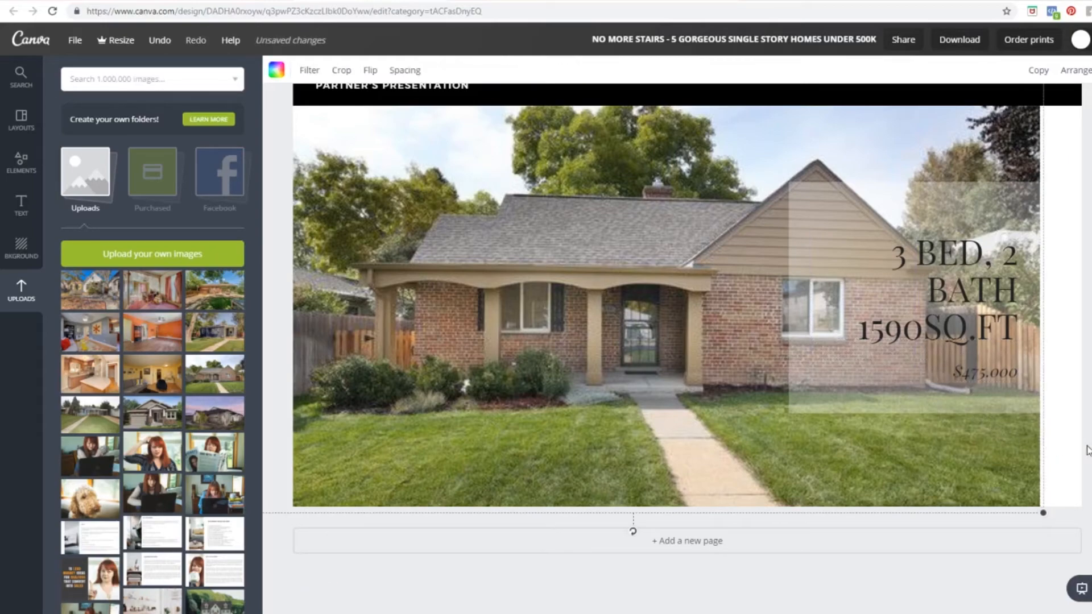
scroll(353, 318, "up", 2)
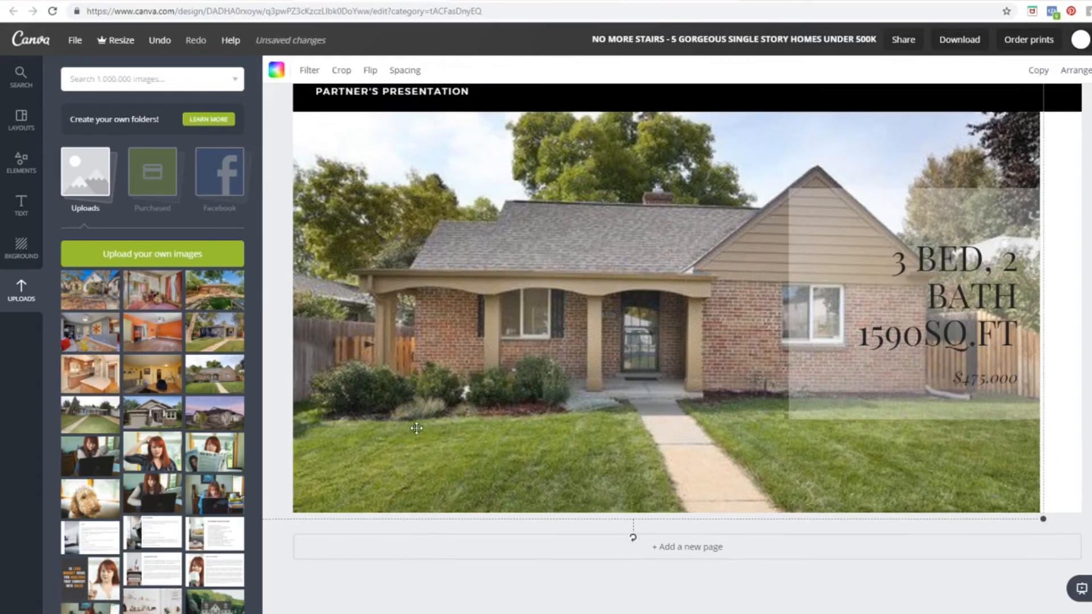
left_click(408, 208)
double_click(407, 208)
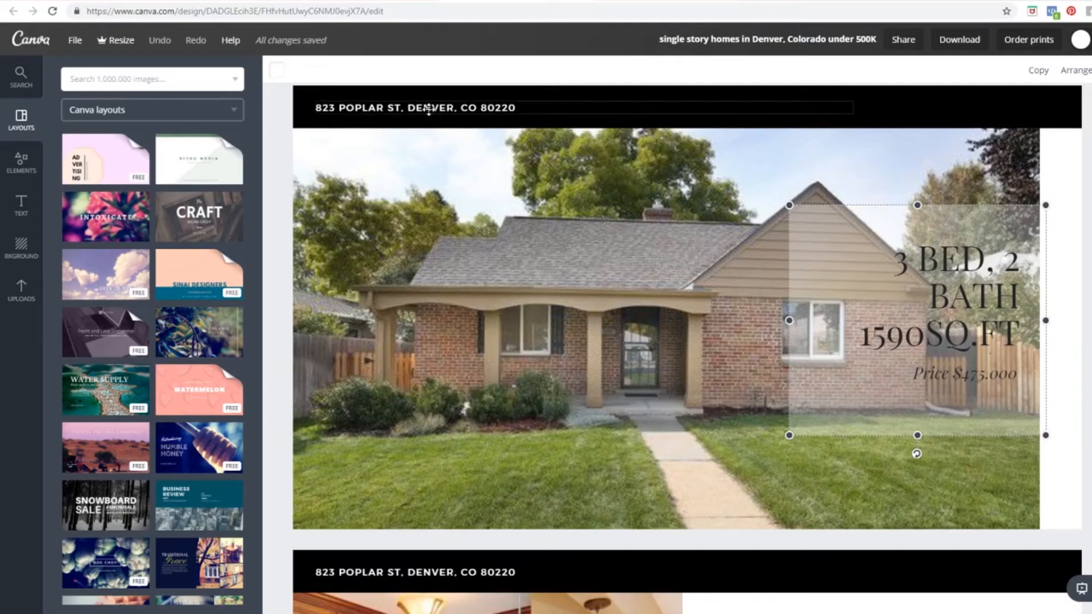
double_click(429, 108)
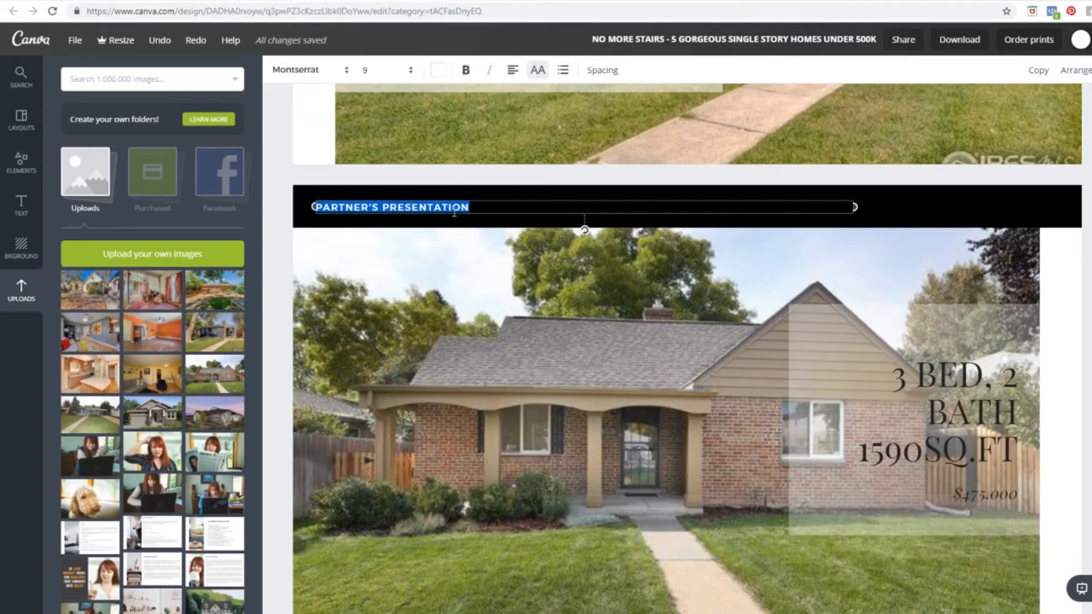
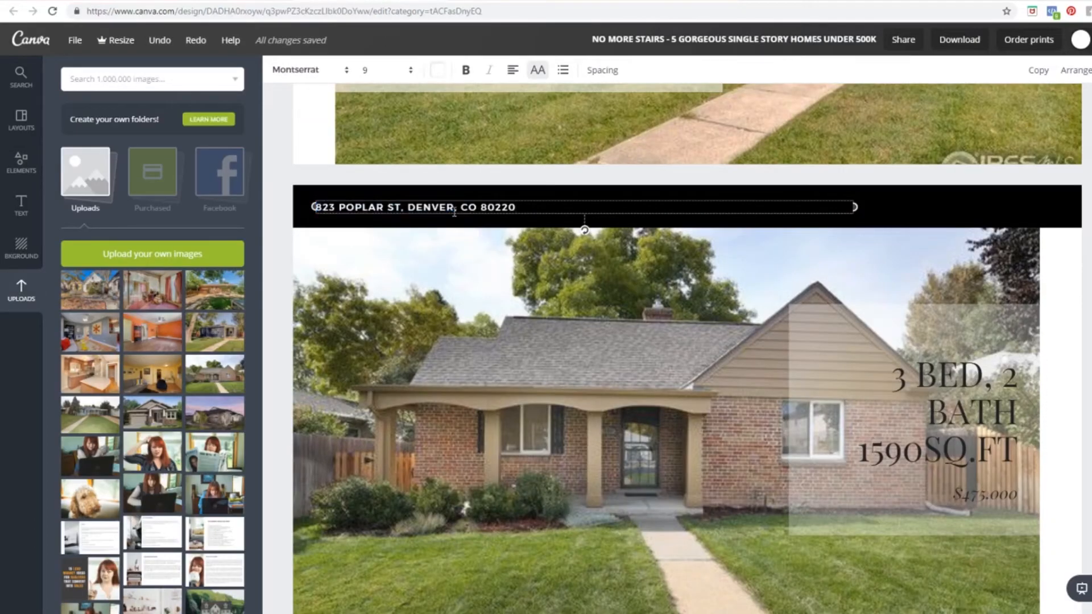
left_click_drag(535, 206, 253, 217)
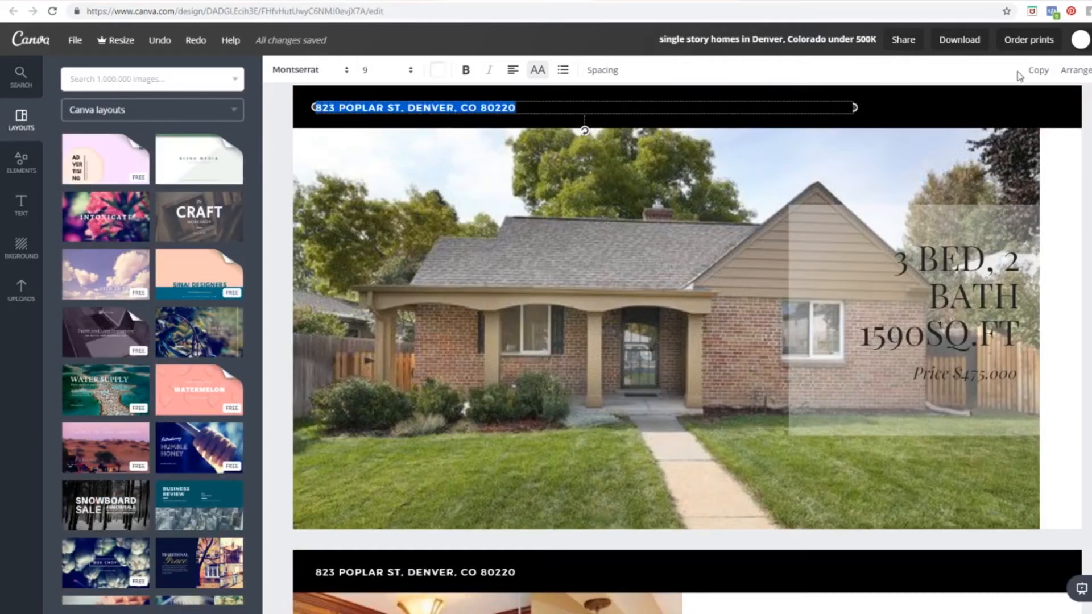
Step: Link the address header to the realtor.com listing URL
left_click(1091, 70)
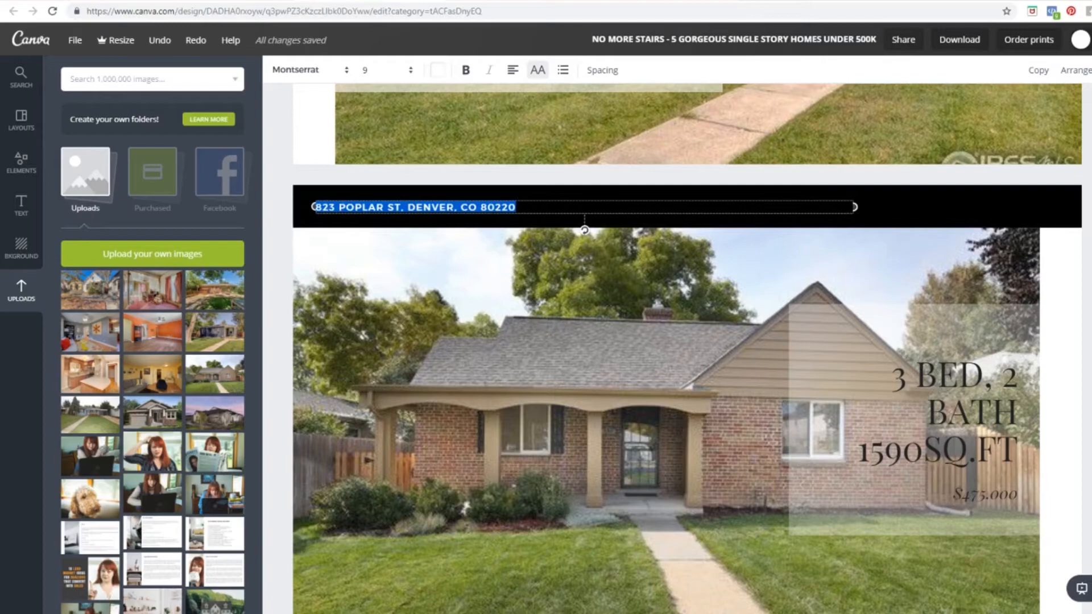
left_click(1091, 70)
key("ctrl+v")
left_click(1025, 114)
type("-")
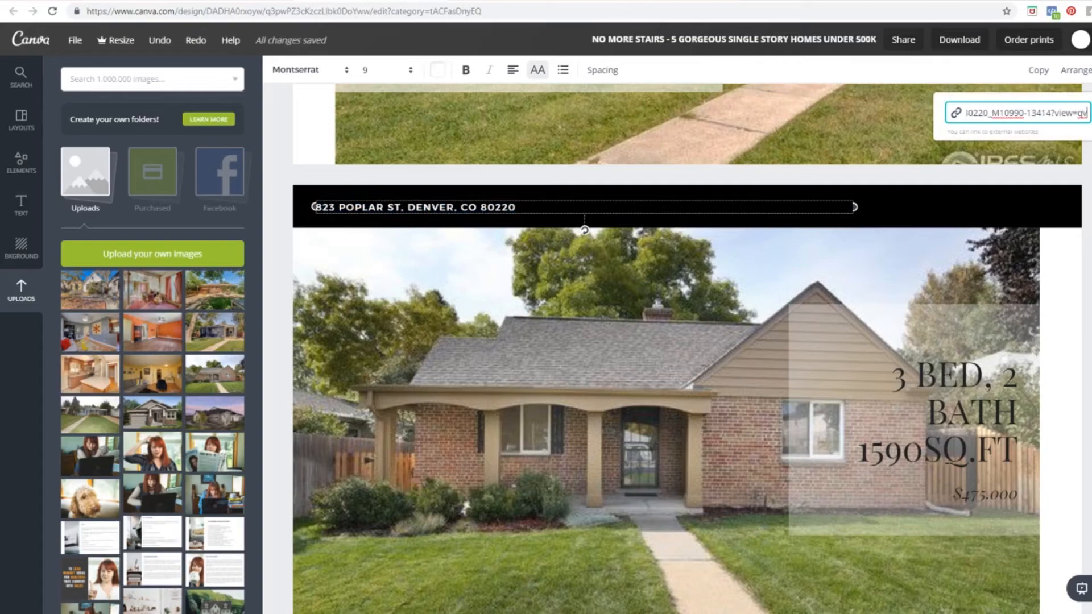
left_click(1091, 114)
left_click(1088, 176)
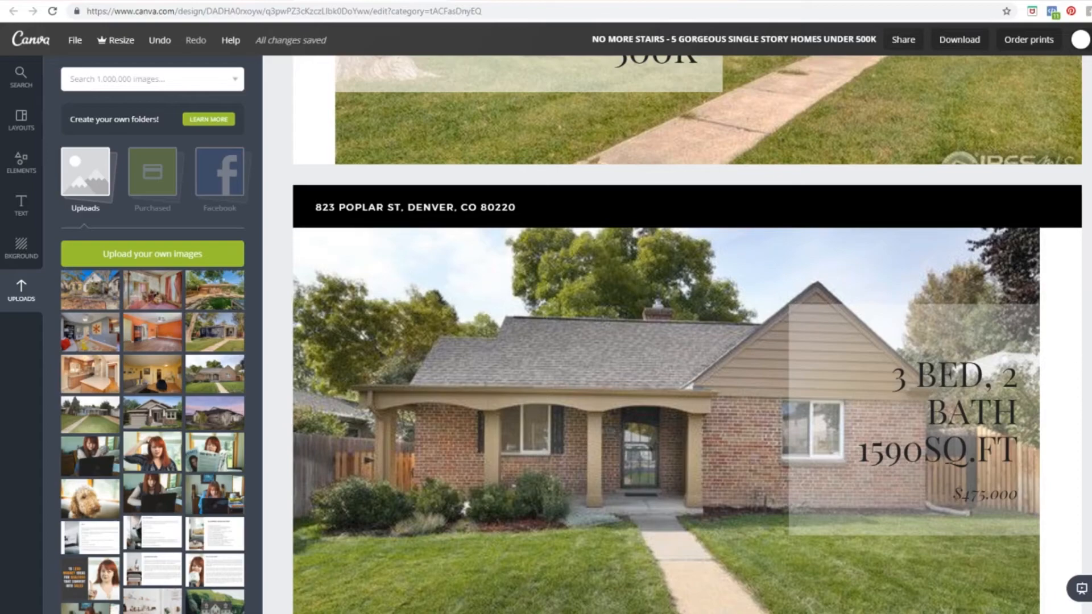
scroll(577, 324, "down", 3)
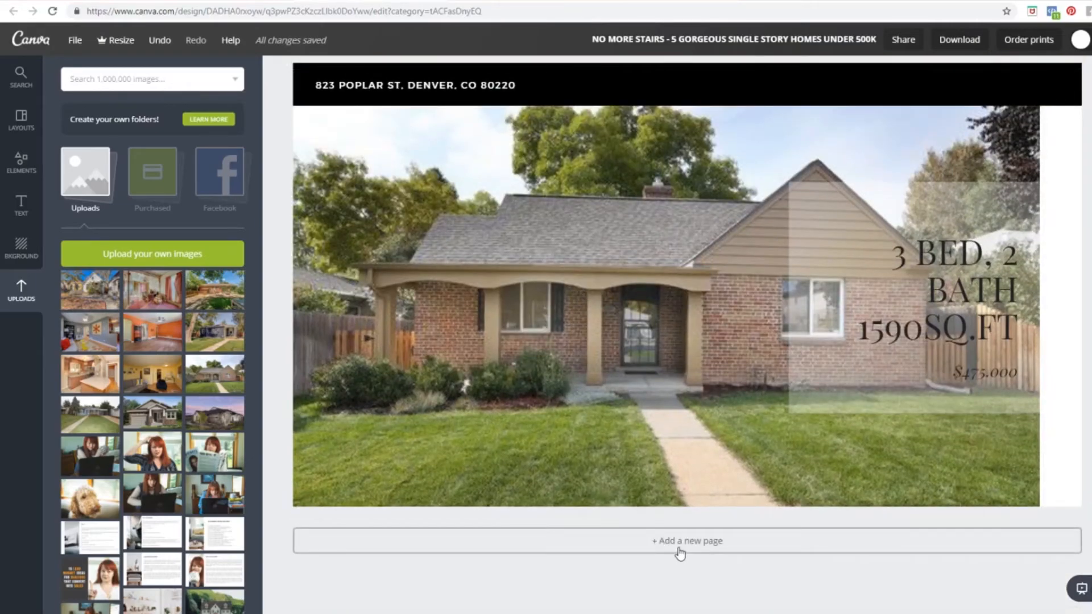
Step: Add a new page using the 'Why do we work at home?' Section Three layout
left_click(678, 553)
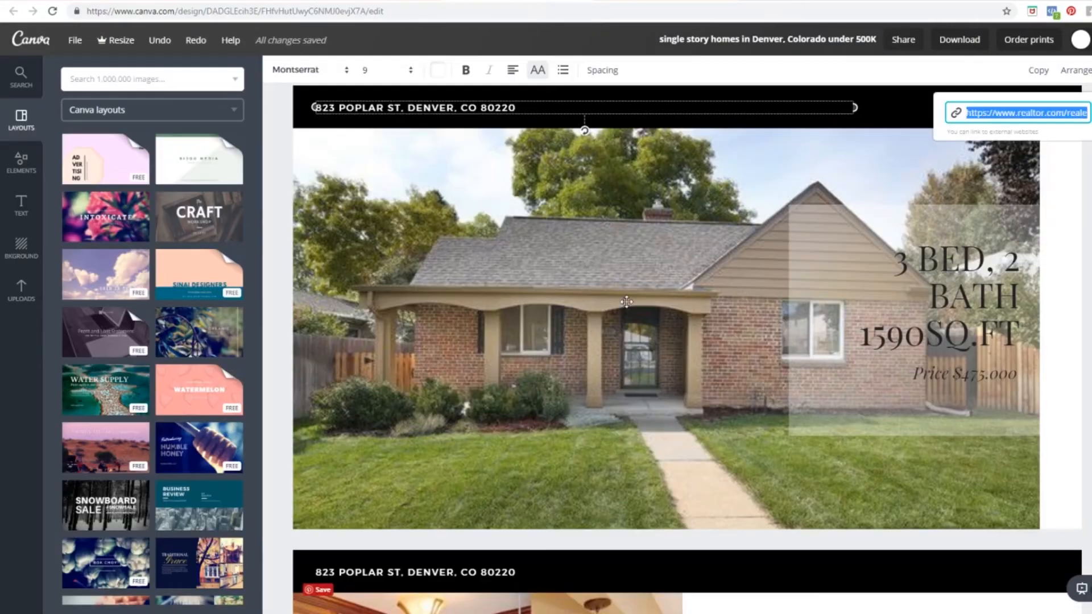
scroll(626, 302, "down", 8)
scroll(625, 302, "up", 1)
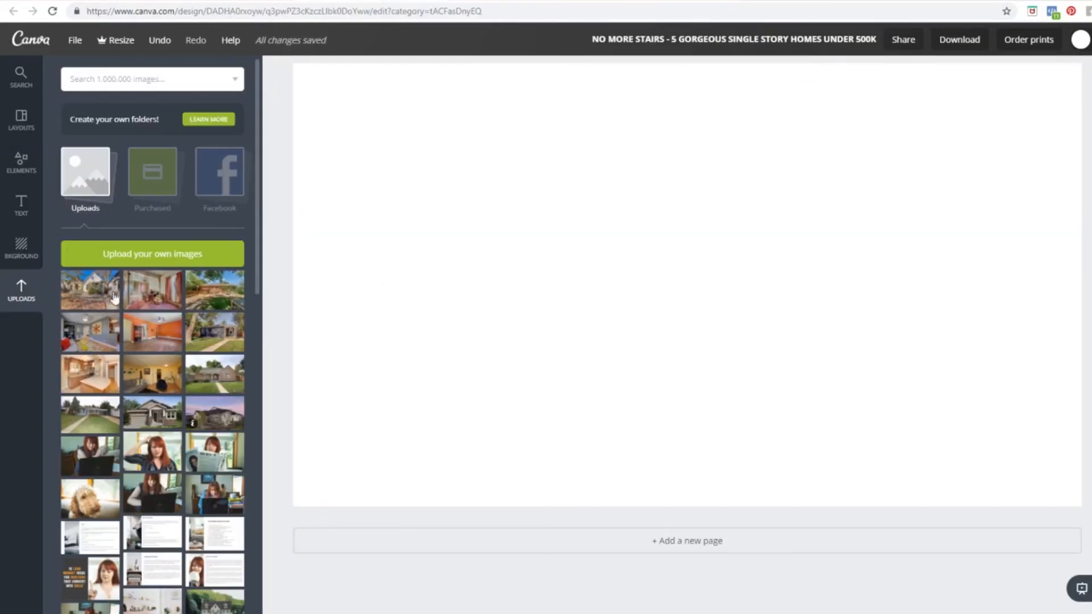
left_click(21, 122)
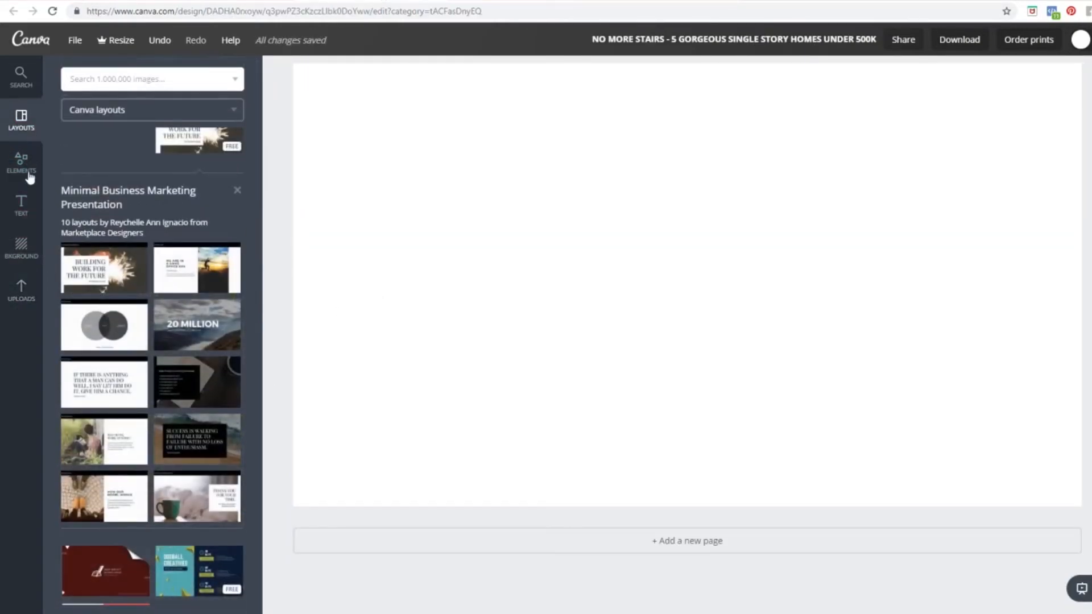
scroll(214, 392, "down", 1)
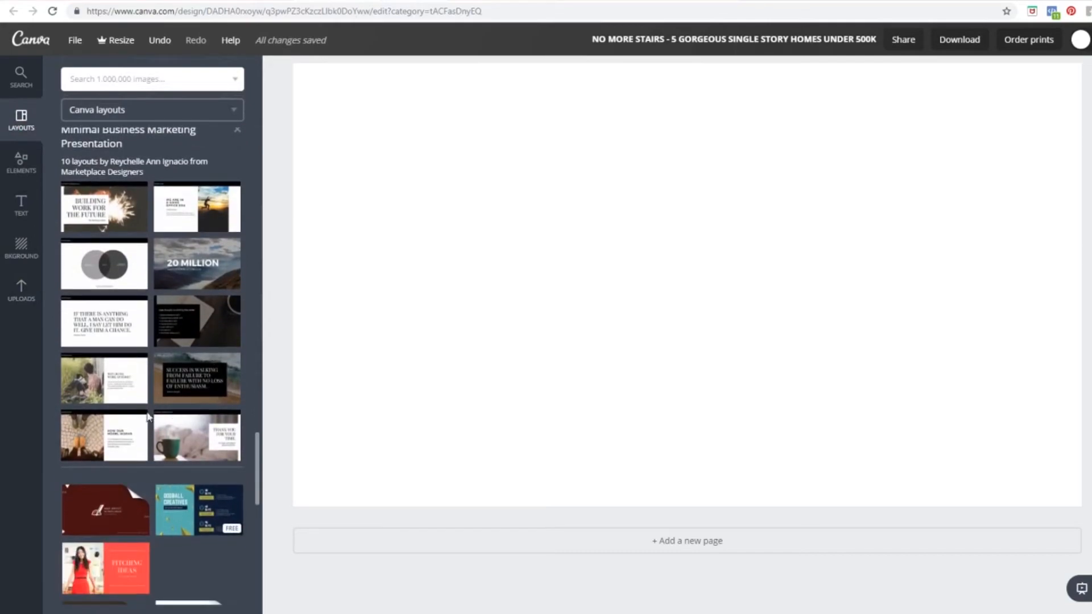
left_click_drag(90, 379, 583, 359)
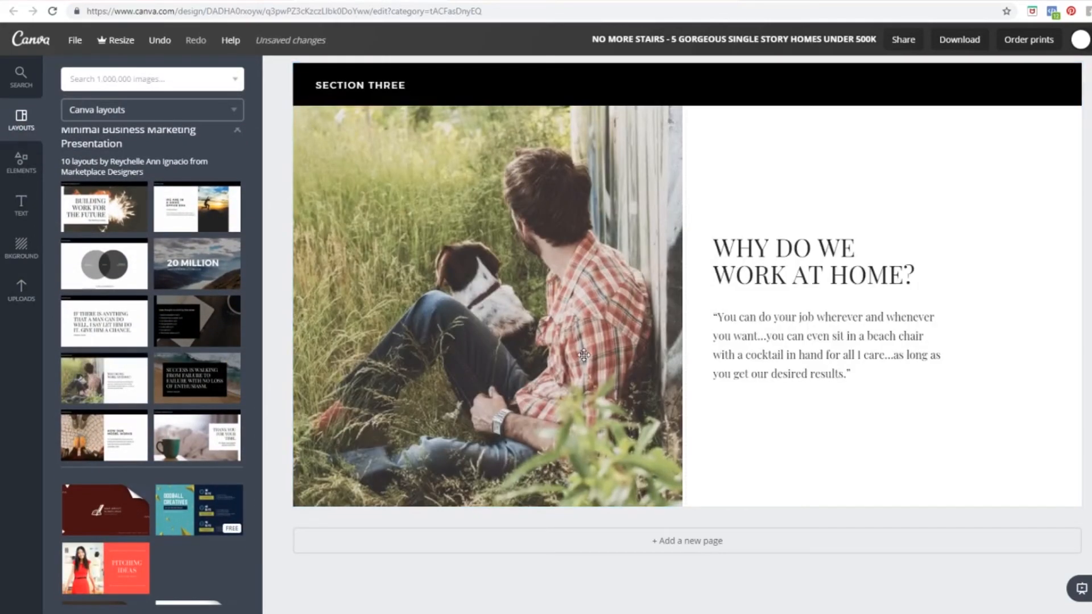
Step: Swap the layout's picture for the kitchen photo from Uploads
left_click(24, 291)
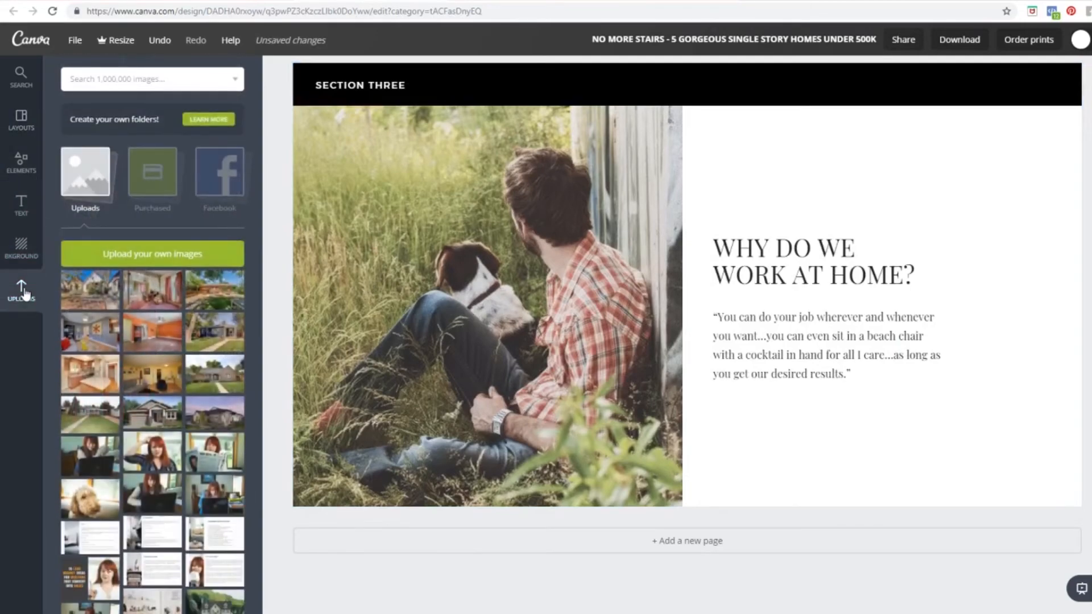
left_click_drag(91, 375, 447, 354)
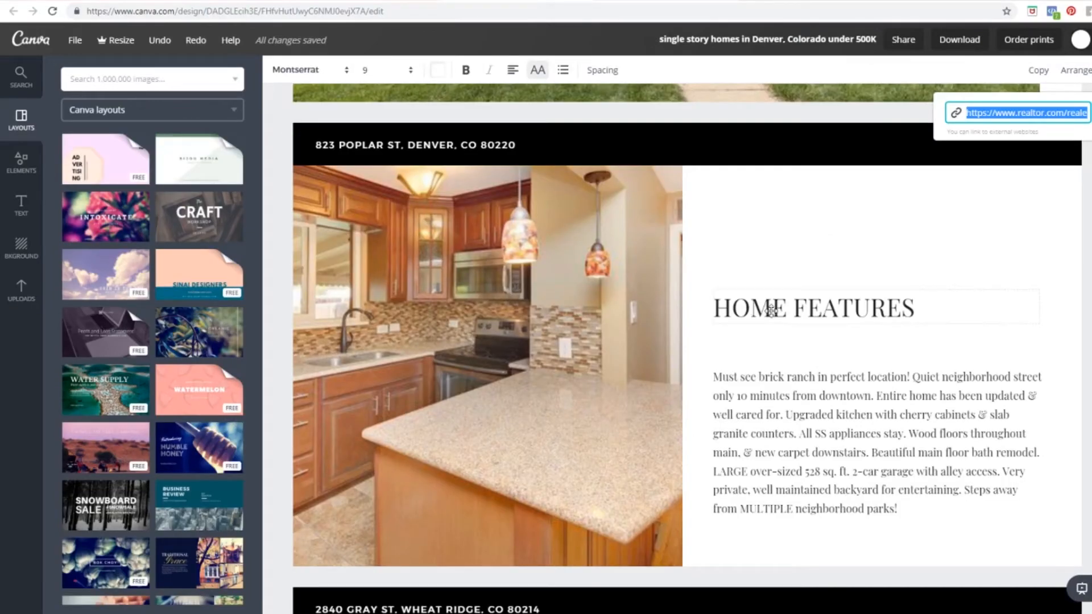
left_click(771, 310)
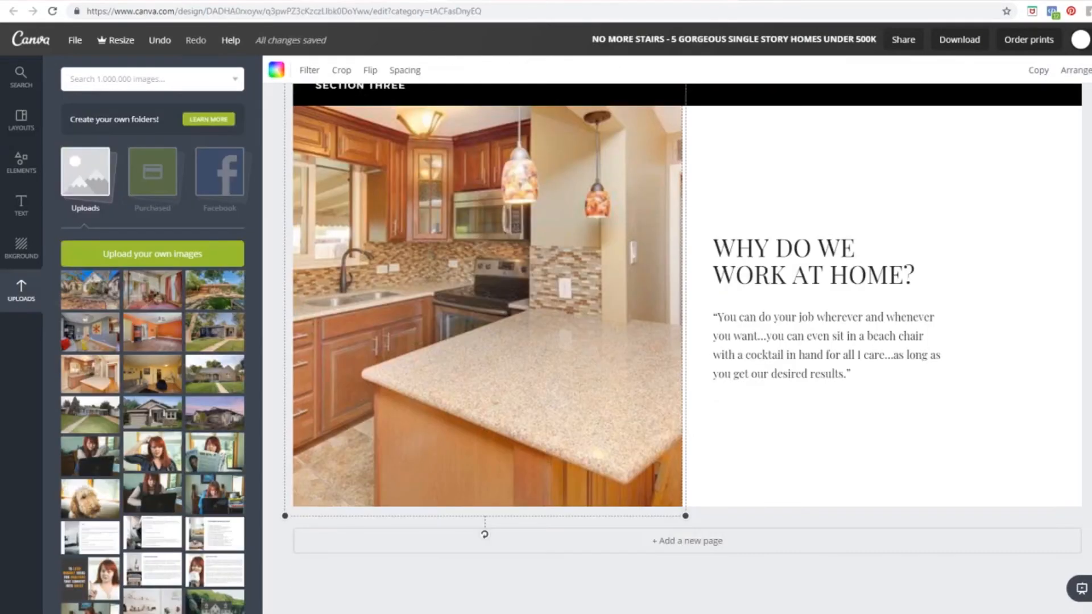
Step: Retitle the slide HOME FEATURES and replace the quote with the brick ranch description in a wider box
left_click_drag(817, 254, 713, 248)
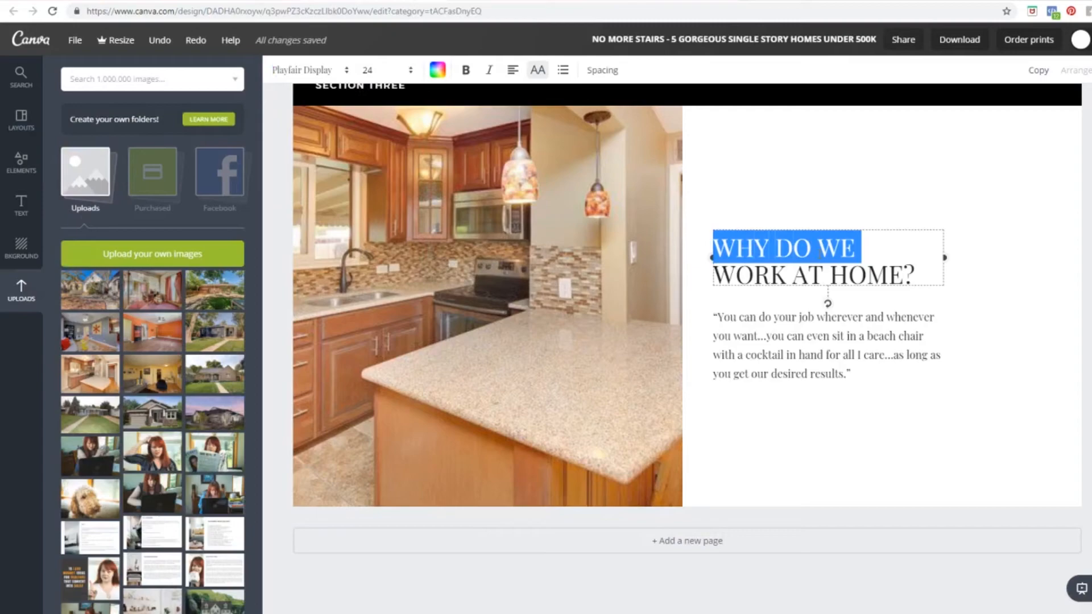
key("ctrl+a")
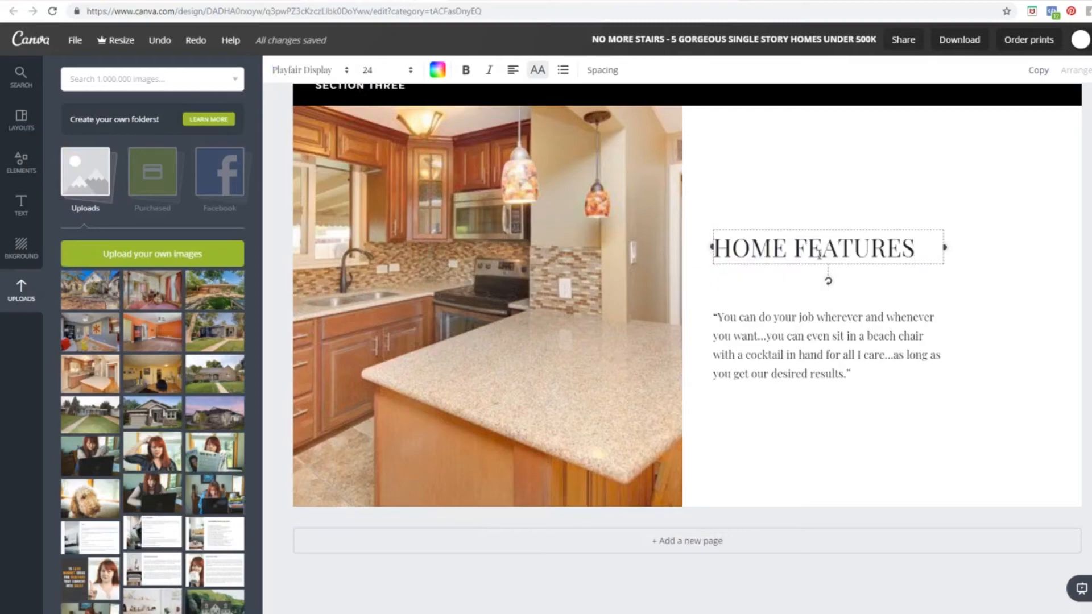
left_click(906, 317)
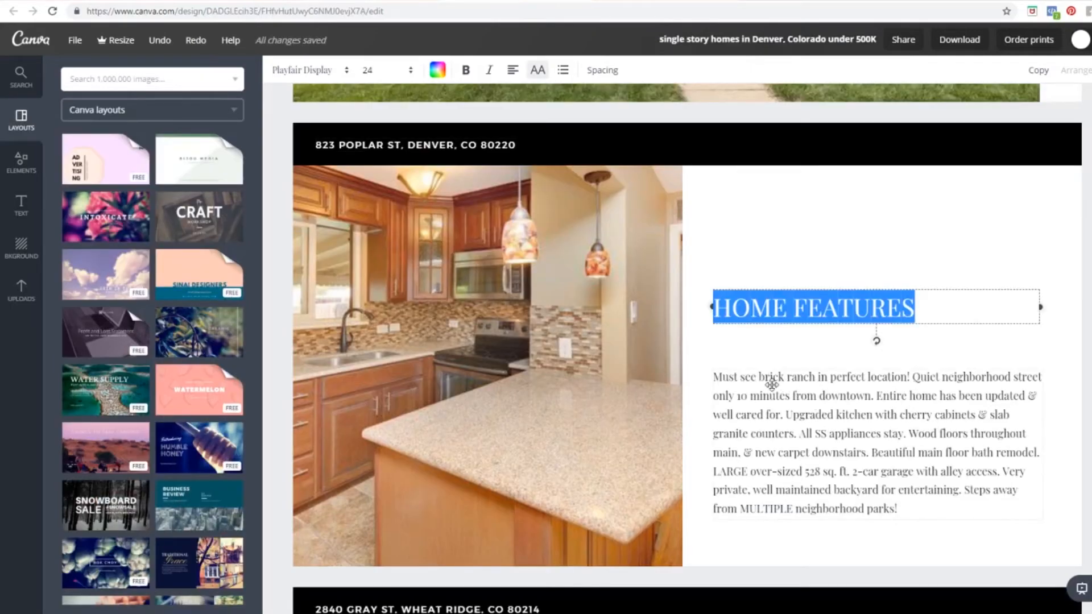
double_click(770, 395)
left_click_drag(713, 377, 919, 507)
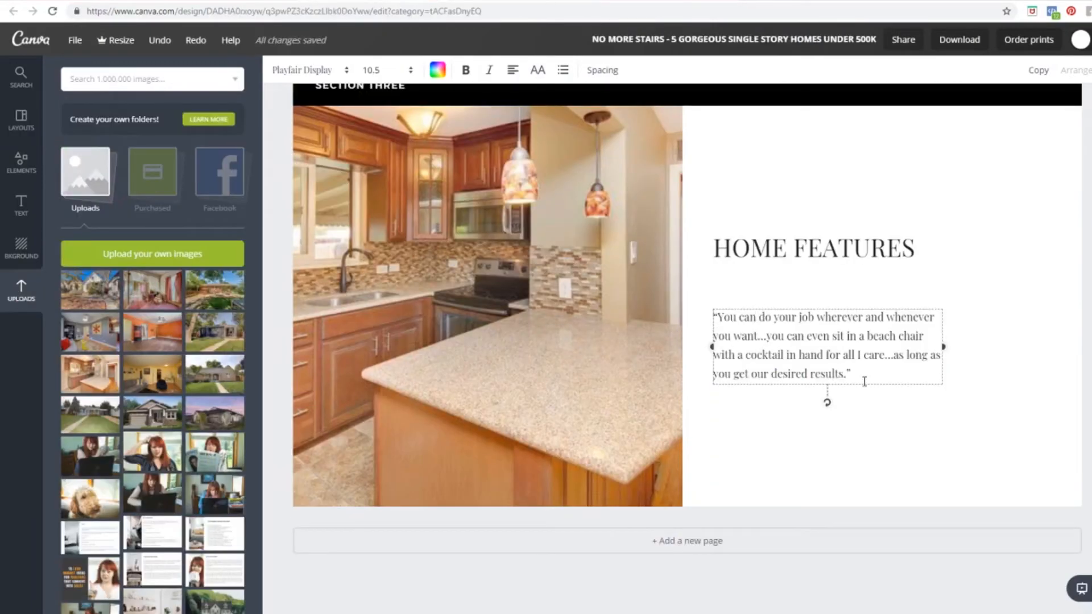
left_click_drag(864, 381, 707, 319)
type("Must see brick ranch in perfect location! Quiet neighborhood street only 10 minutes from downtown. Entire home has been updated & well cared for. Upgraded kitchen with cherry cabinets & slab granite counters. All SS appliances stay. Wood floors throughout main. & new carpet downstairs. Beautiful main floor bath remodel. LARGE over-sized 528 sq. ft. 2-car garage with alley access. Very private, well maintained backyard for entertaining. Steps away from MULTIPLE neighborhood parks!")
left_click_drag(948, 411, 1061, 397)
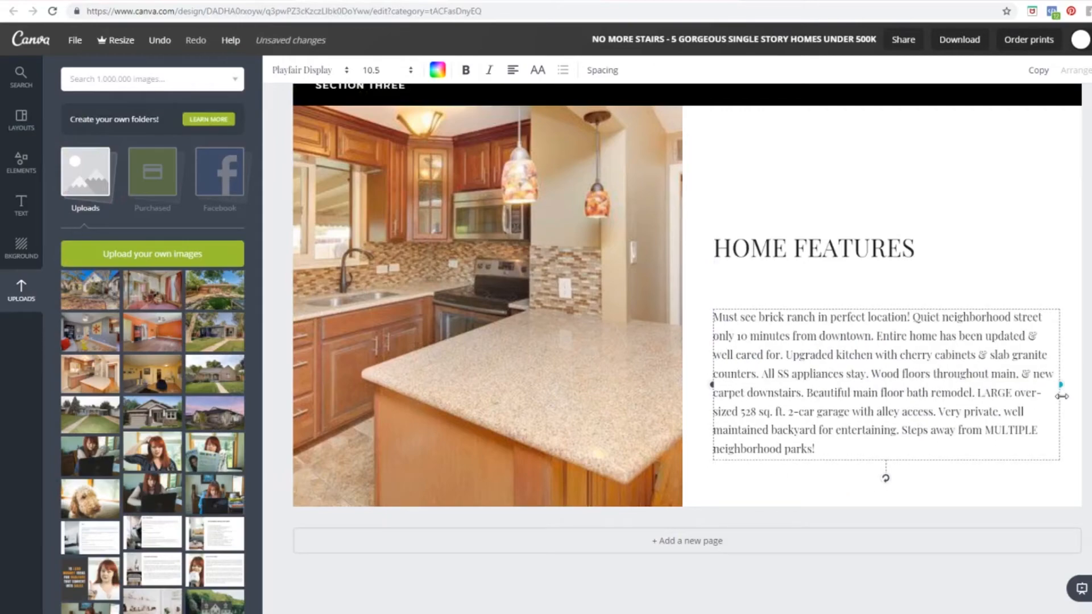
left_click(1073, 429)
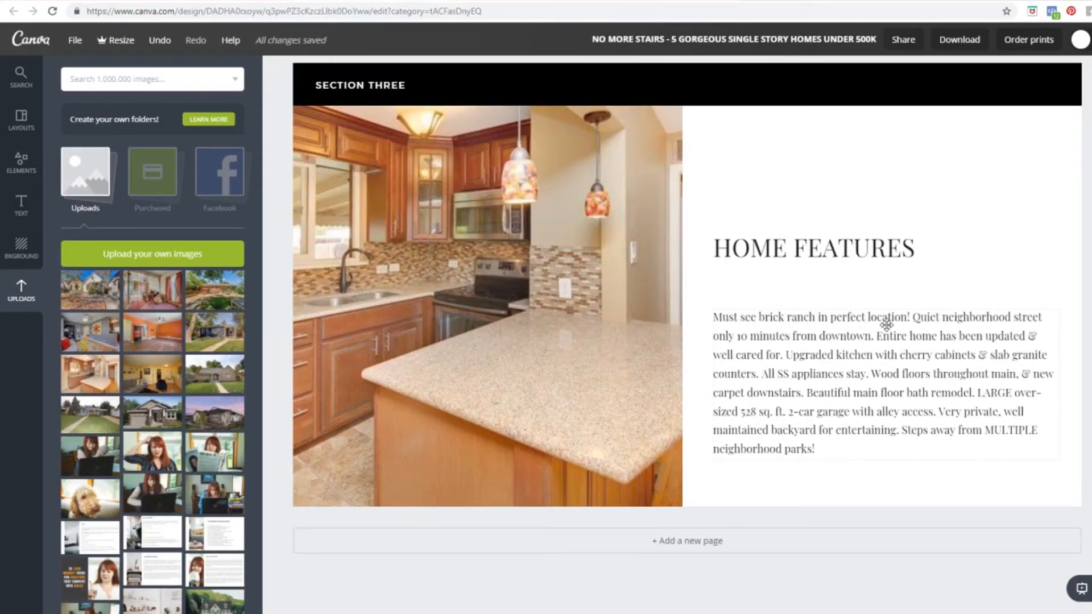
Step: Insert 'a' before 'perfect' so it reads 'in a perfect location'
double_click(836, 318)
key("Left")
type("a")
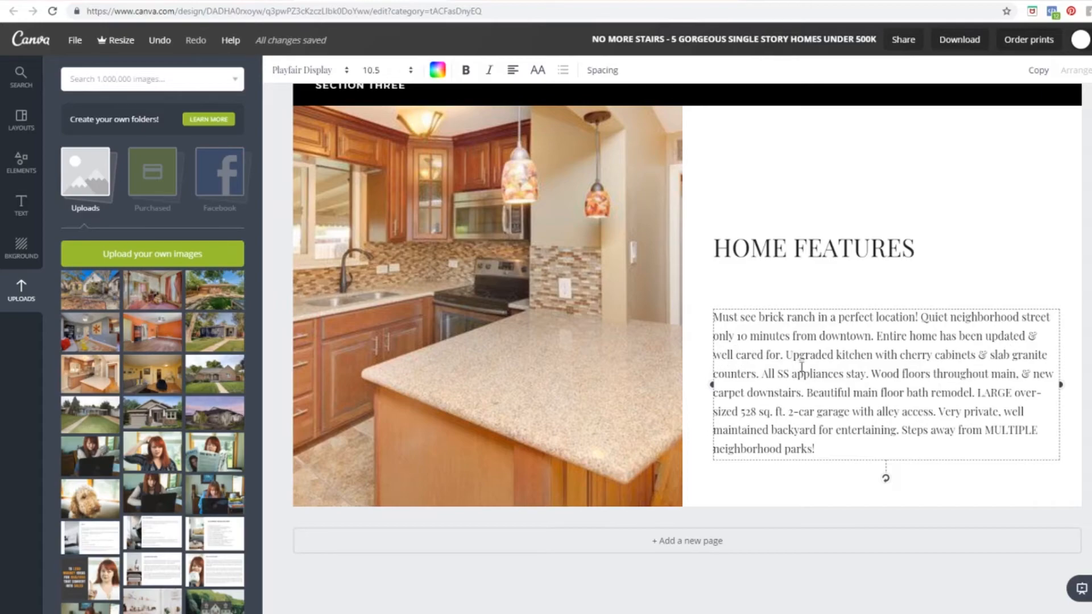
left_click(970, 268)
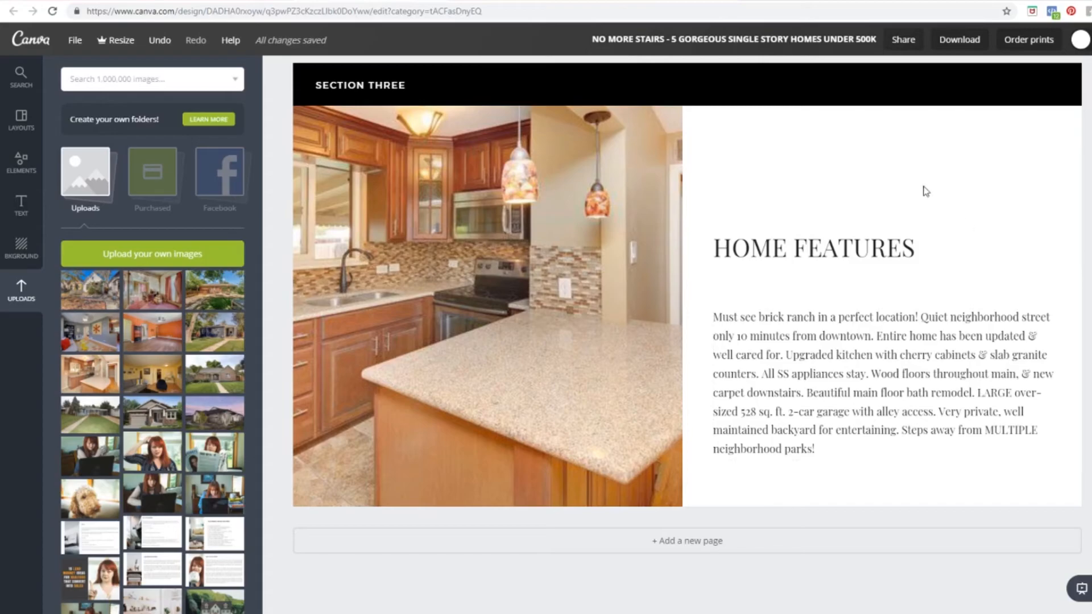
scroll(489, 131, "up", 8)
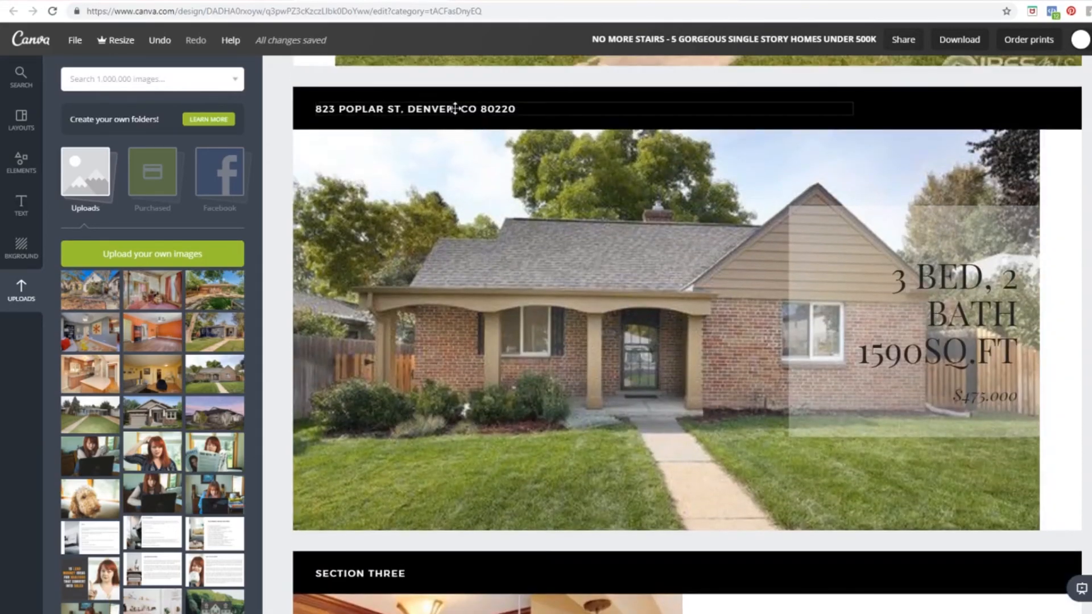
left_click(456, 109)
key("ctrl+c")
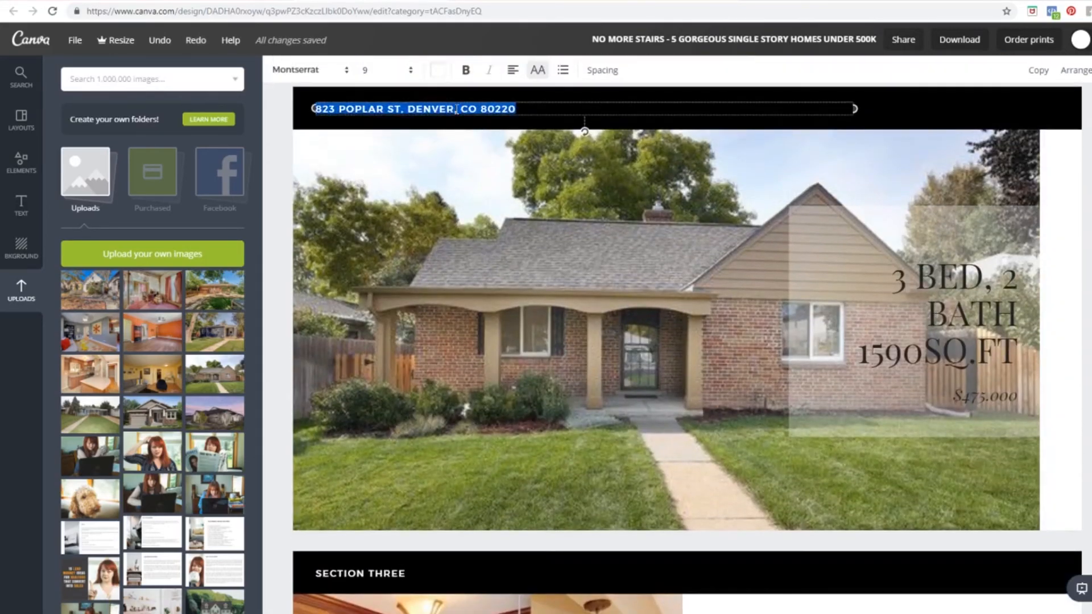
scroll(456, 125, "down", 3)
double_click(368, 392)
left_click_drag(423, 393, 348, 392)
key("ctrl+v")
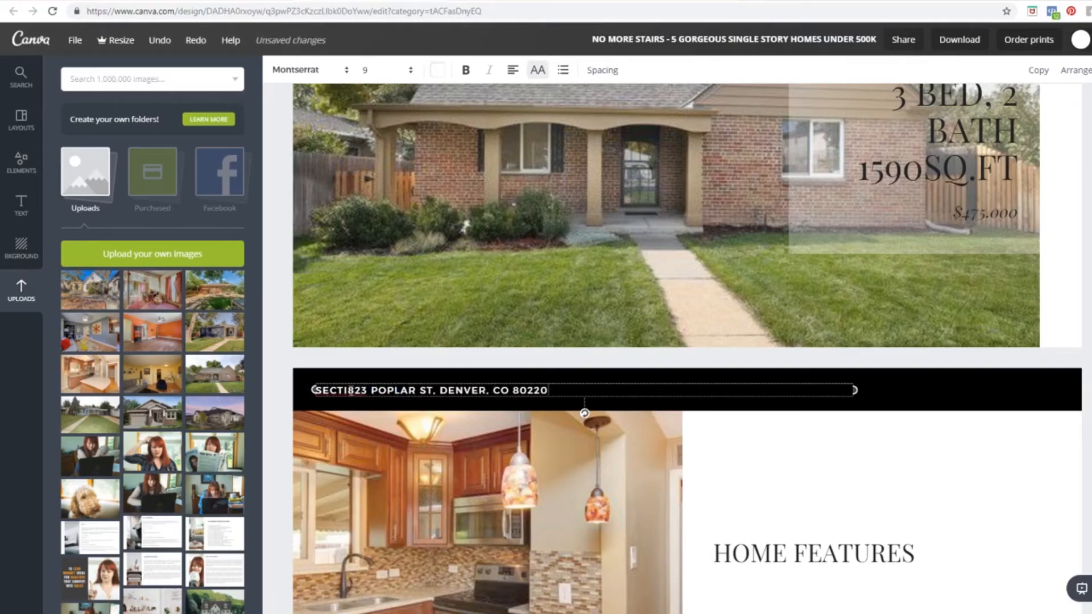
scroll(340, 387, "up", 3)
scroll(340, 387, "down", 3)
left_click_drag(351, 390, 310, 390)
key("BackSpace")
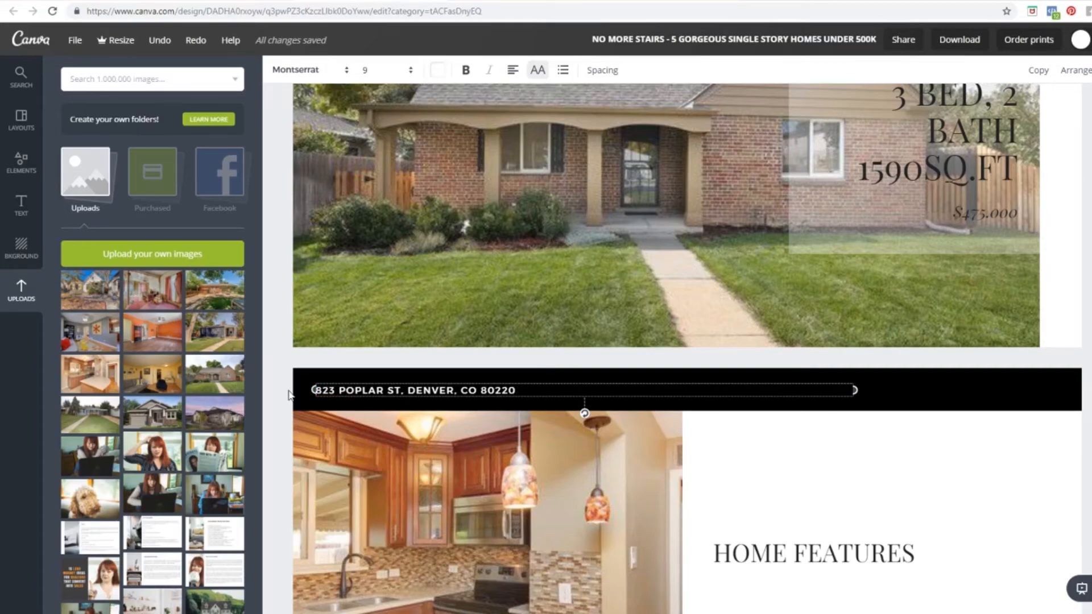
left_click(741, 446)
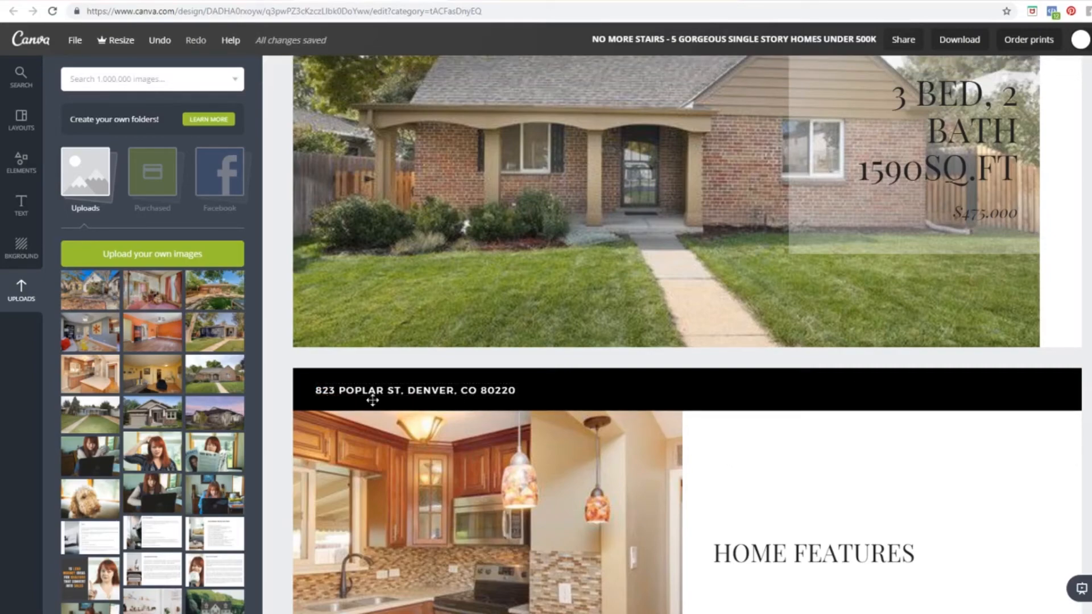
Step: Copy the listing link from the house page's address header
left_click(499, 390)
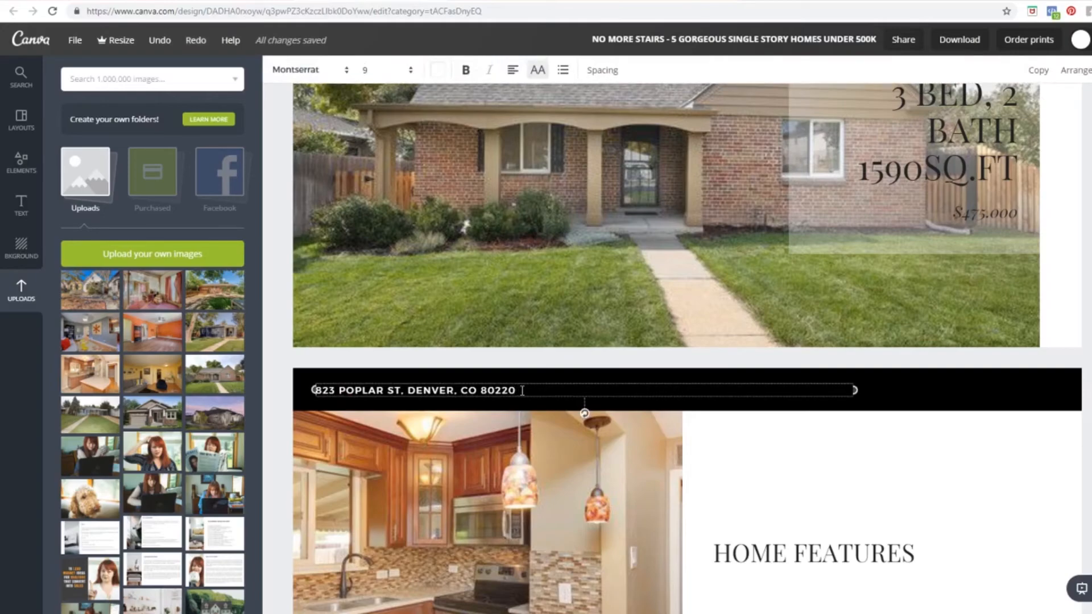
scroll(499, 328, "up", 4)
left_click(463, 169)
double_click(470, 169)
triple_click(464, 170)
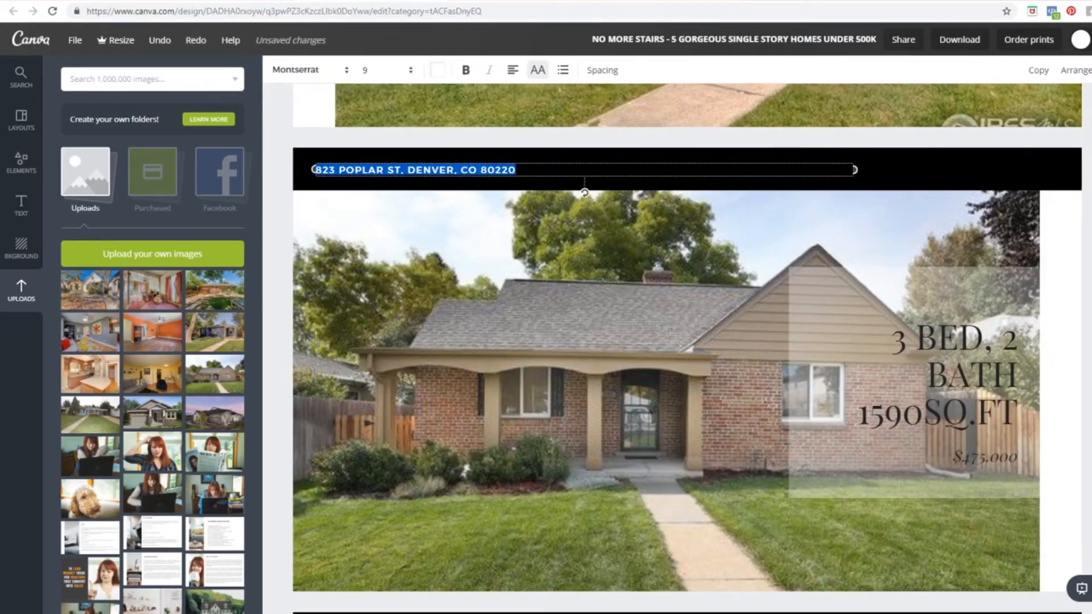
left_click(1090, 70)
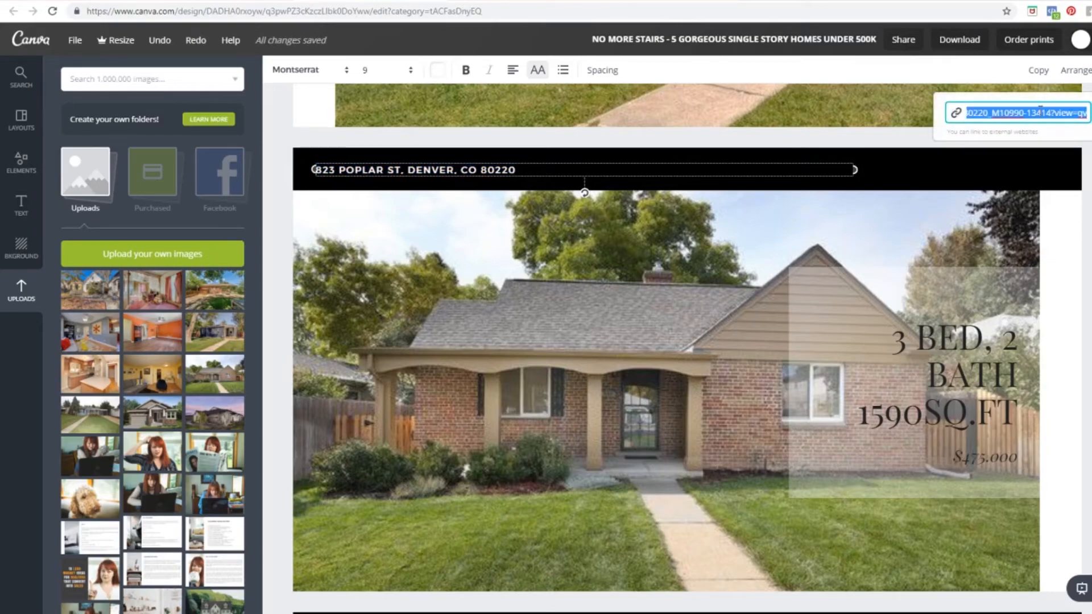
key("Return")
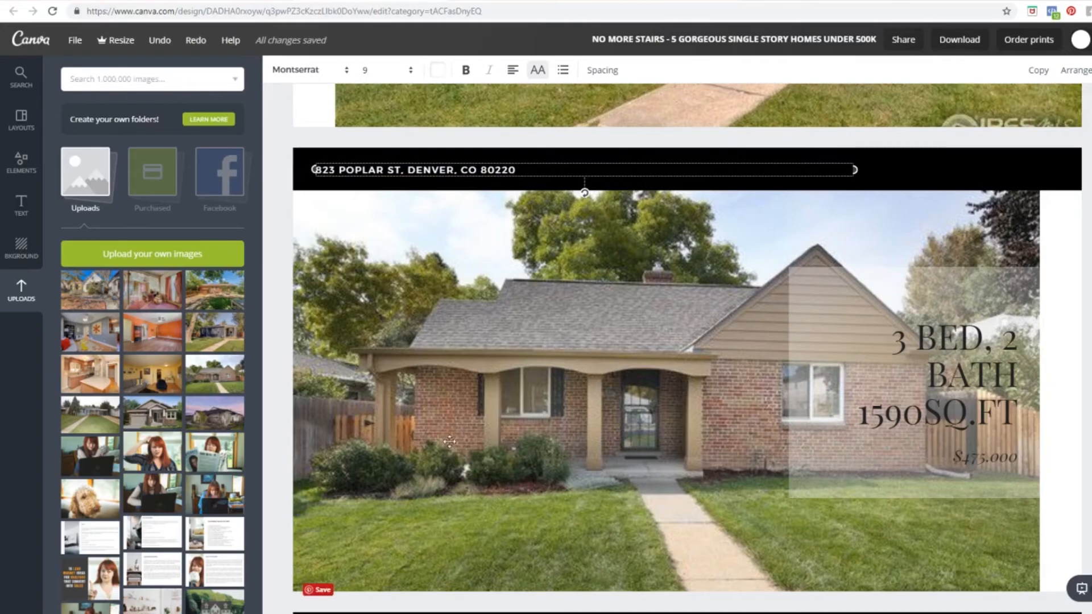
scroll(432, 339, "down", 5)
left_click(432, 335)
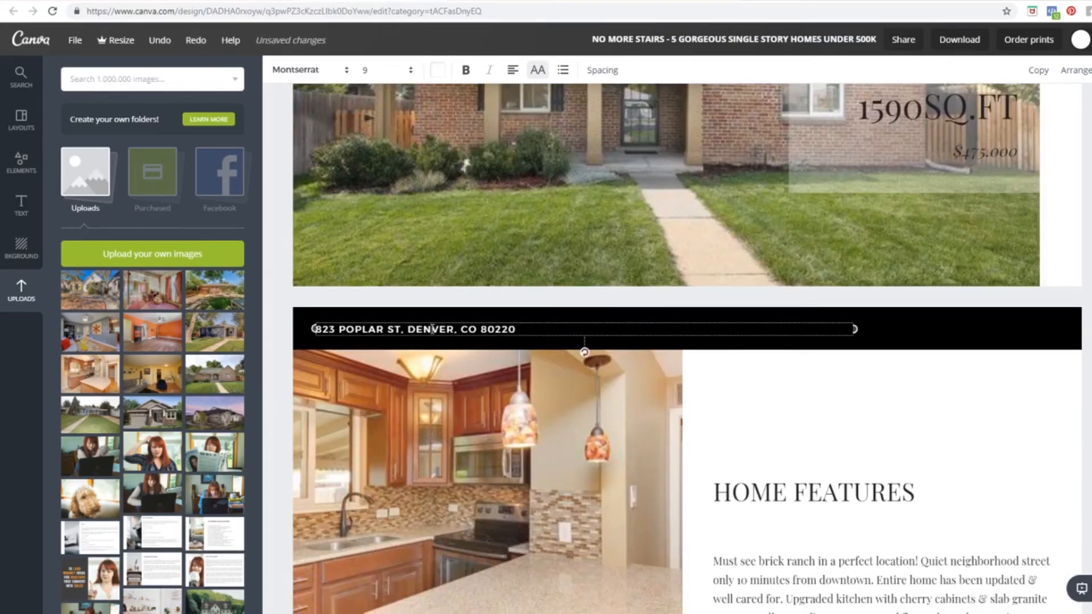
triple_click(432, 332)
left_click(1090, 70)
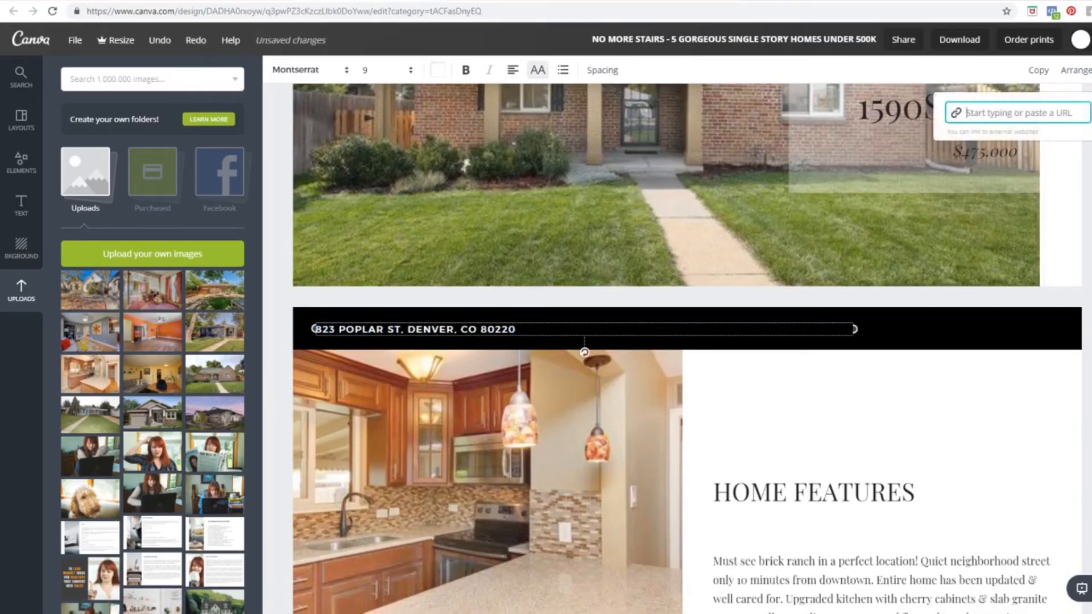
key("ctrl+v")
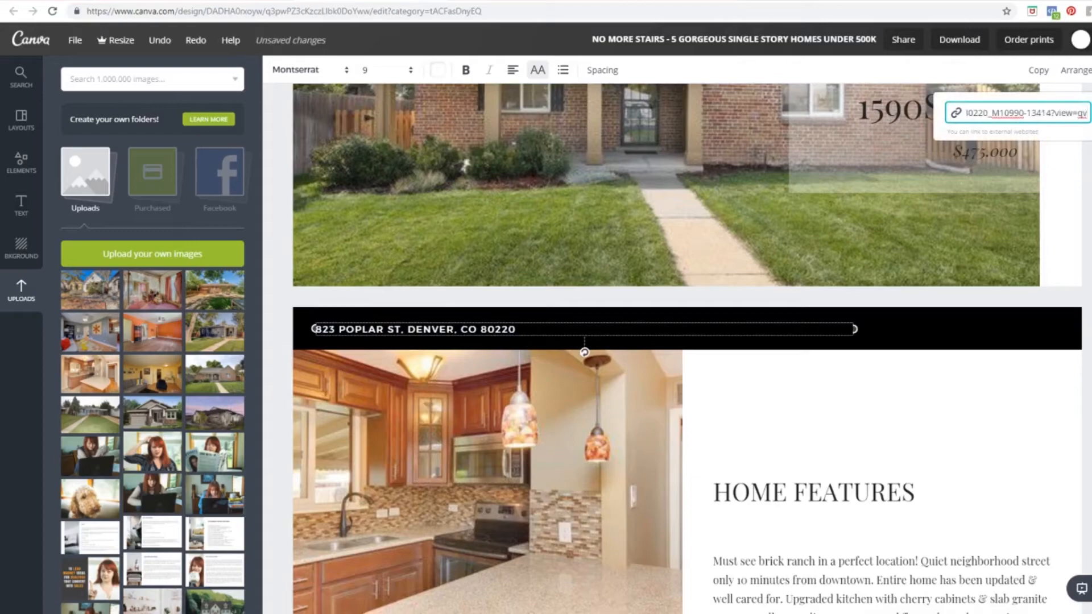
key("Return")
left_click(1087, 330)
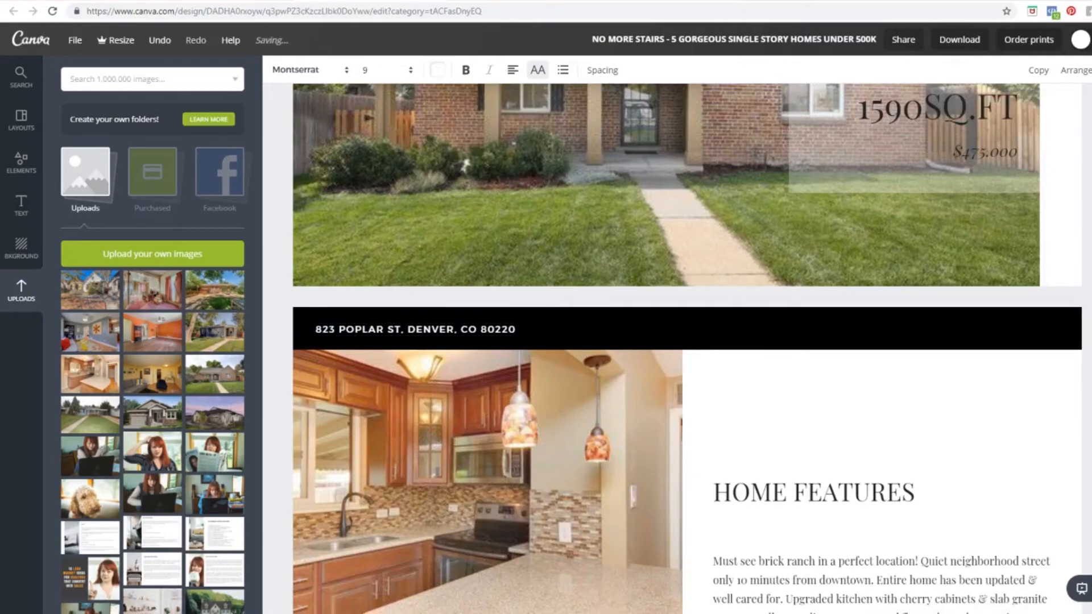
scroll(611, 323, "down", 4)
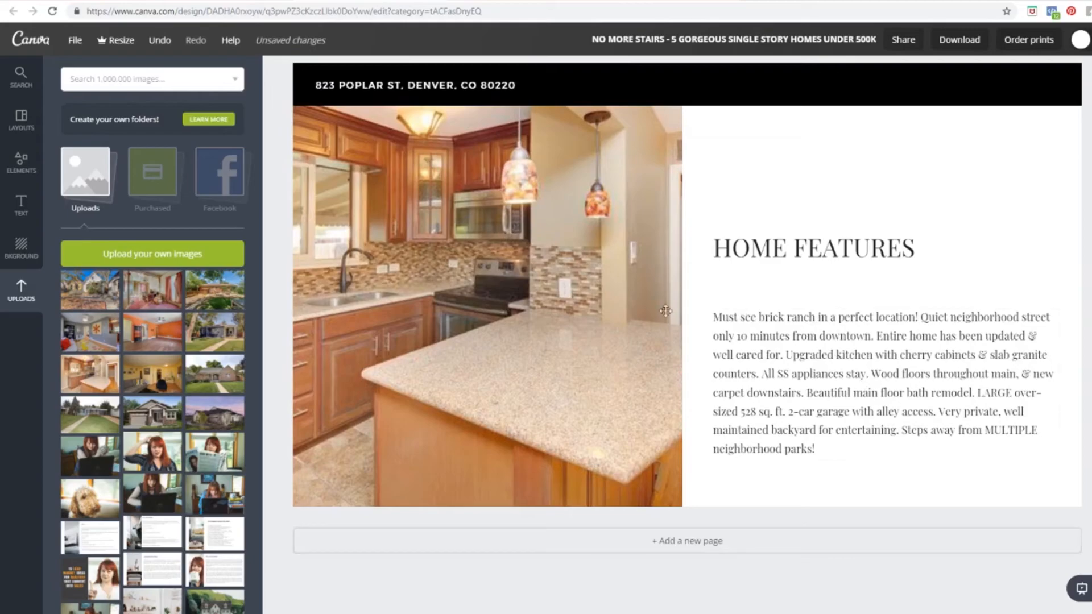
scroll(656, 402, "up", 9)
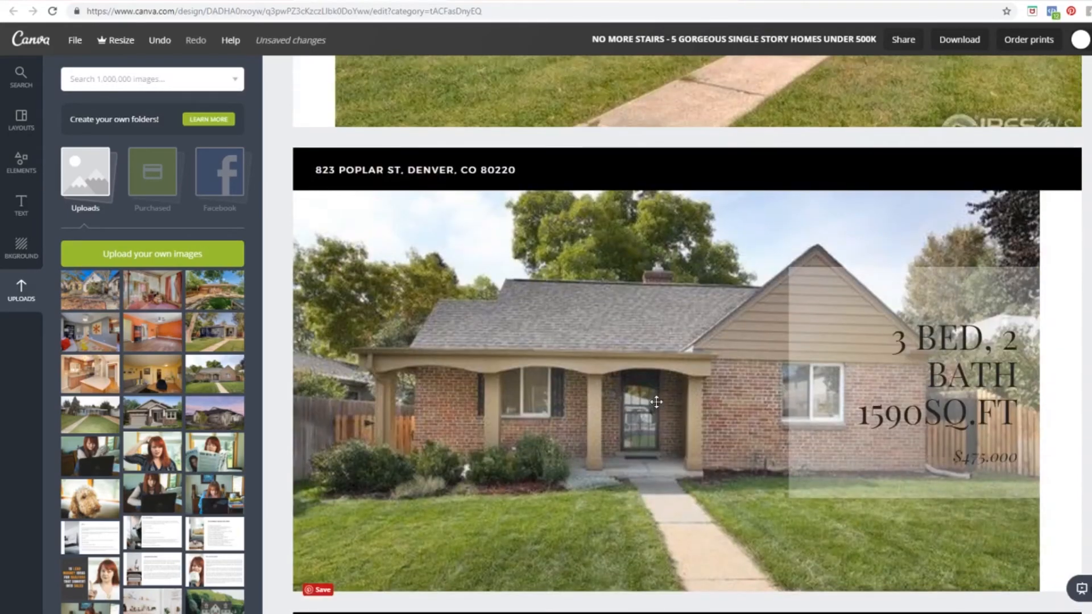
scroll(656, 402, "down", 5)
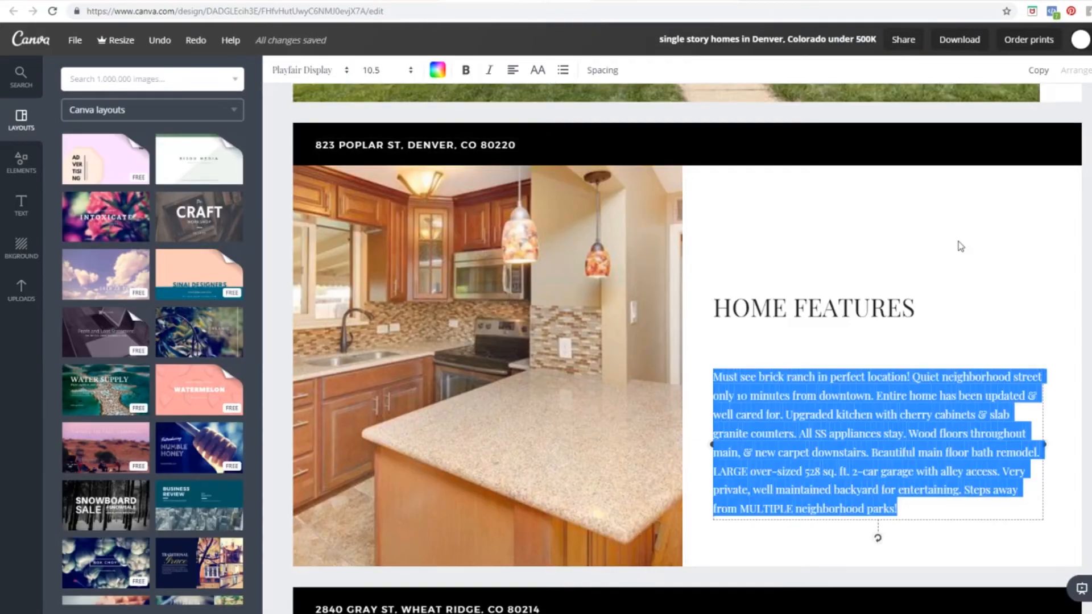
left_click(958, 244)
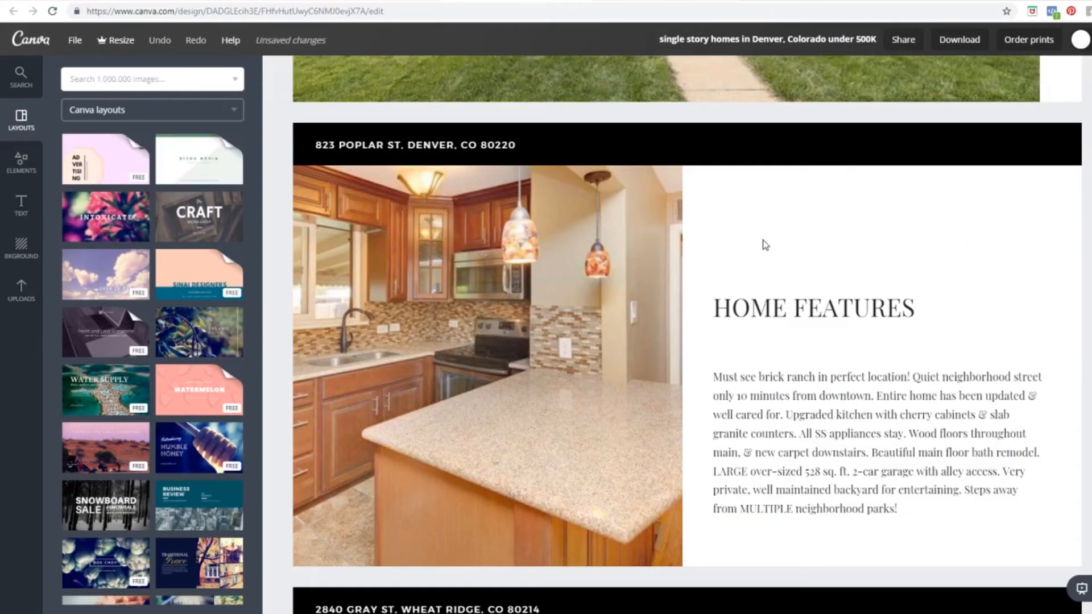
scroll(744, 265, "down", 7)
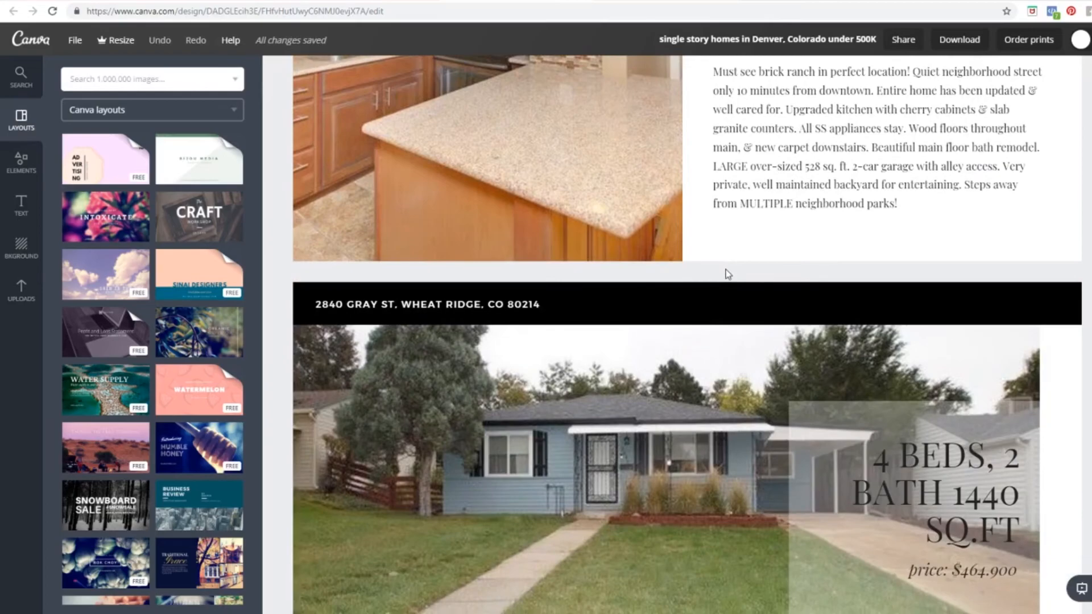
scroll(725, 268, "up", 13)
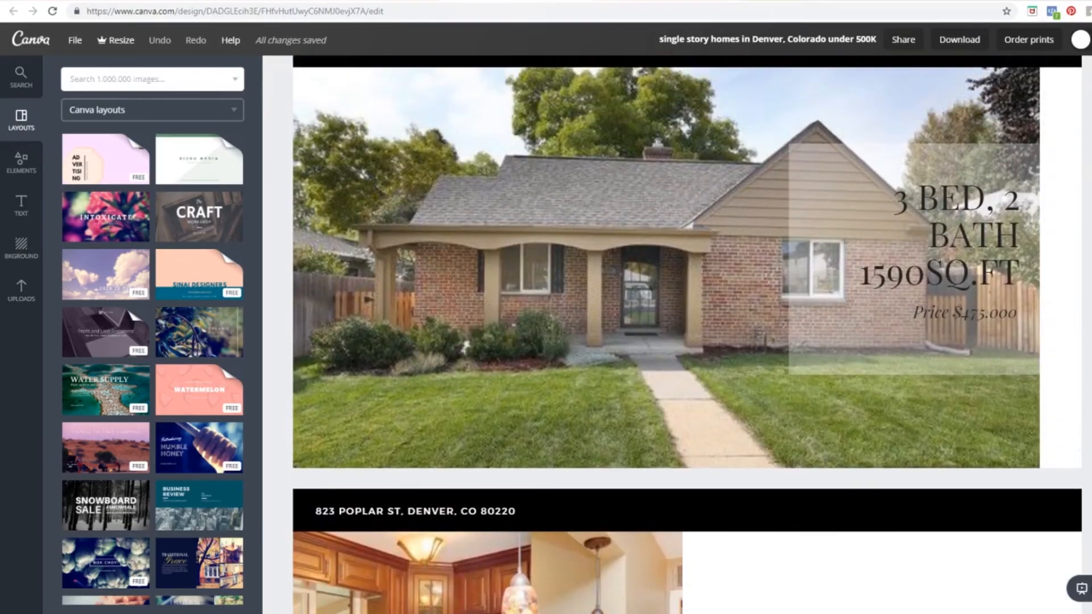
scroll(539, 302, "down", 5)
scroll(539, 303, "down", 1)
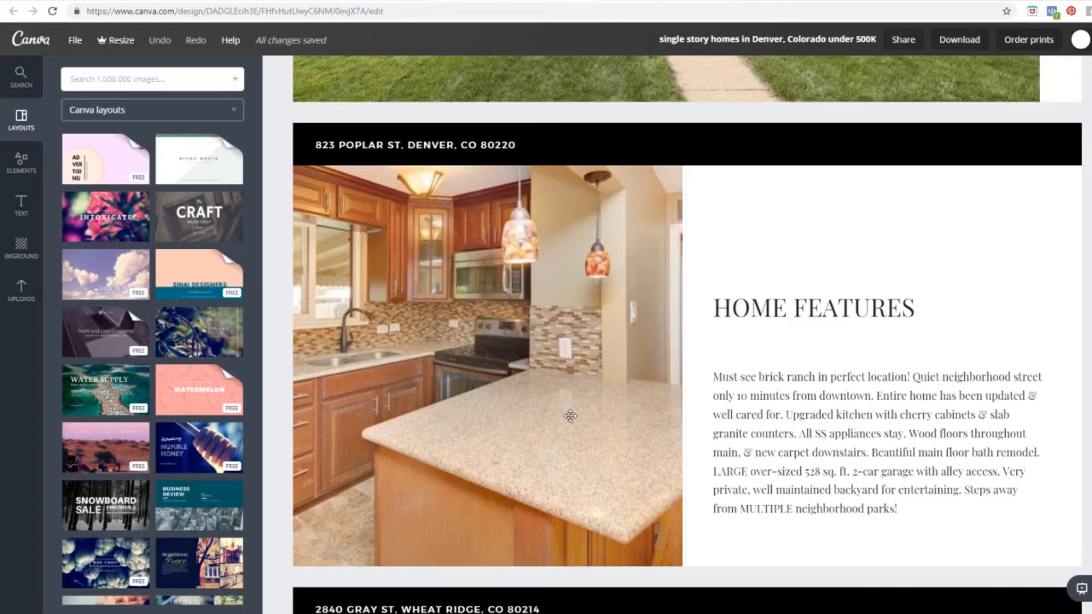
scroll(571, 416, "down", 4)
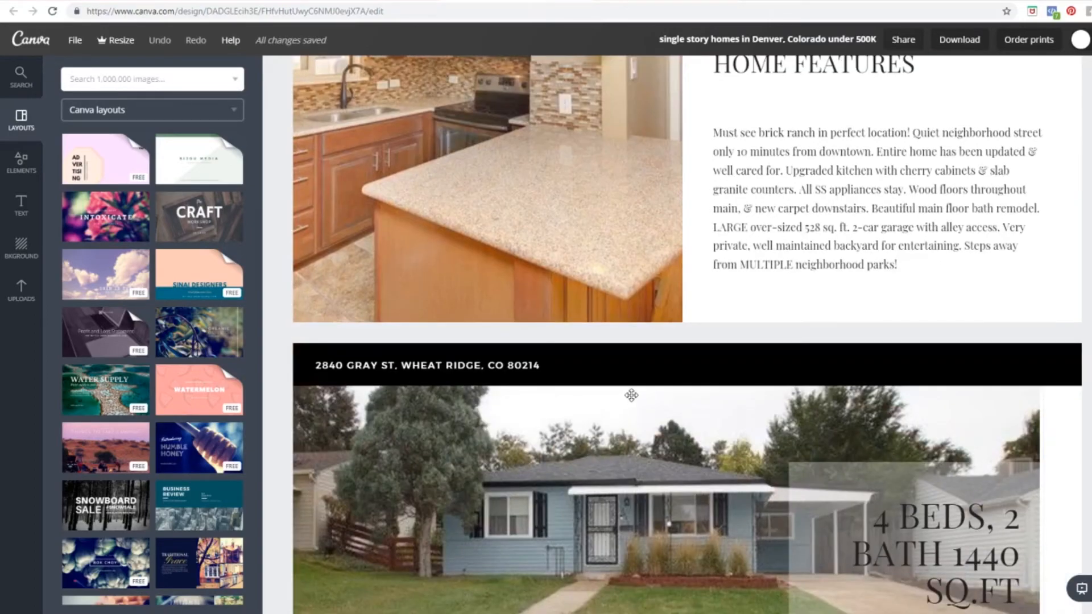
scroll(632, 395, "down", 2)
scroll(631, 394, "down", 2)
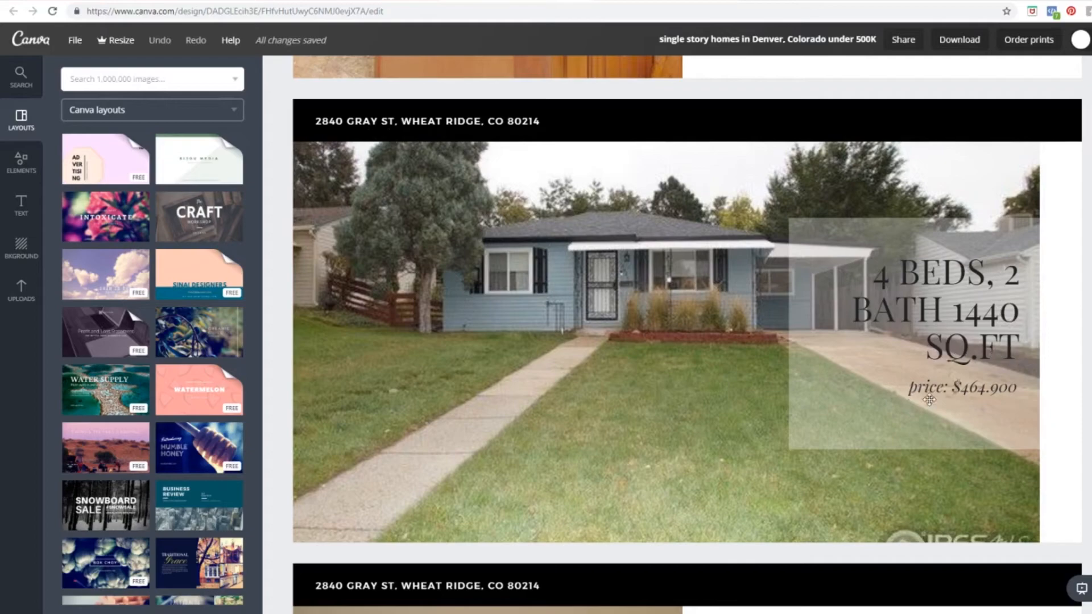
left_click(616, 435)
scroll(617, 435, "down", 4)
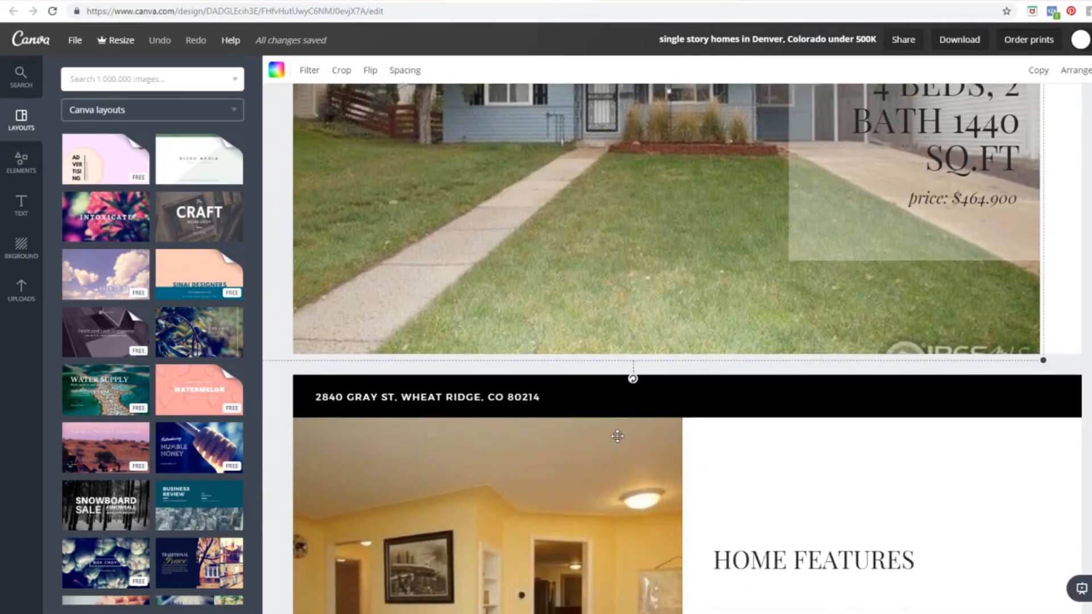
scroll(616, 436, "down", 4)
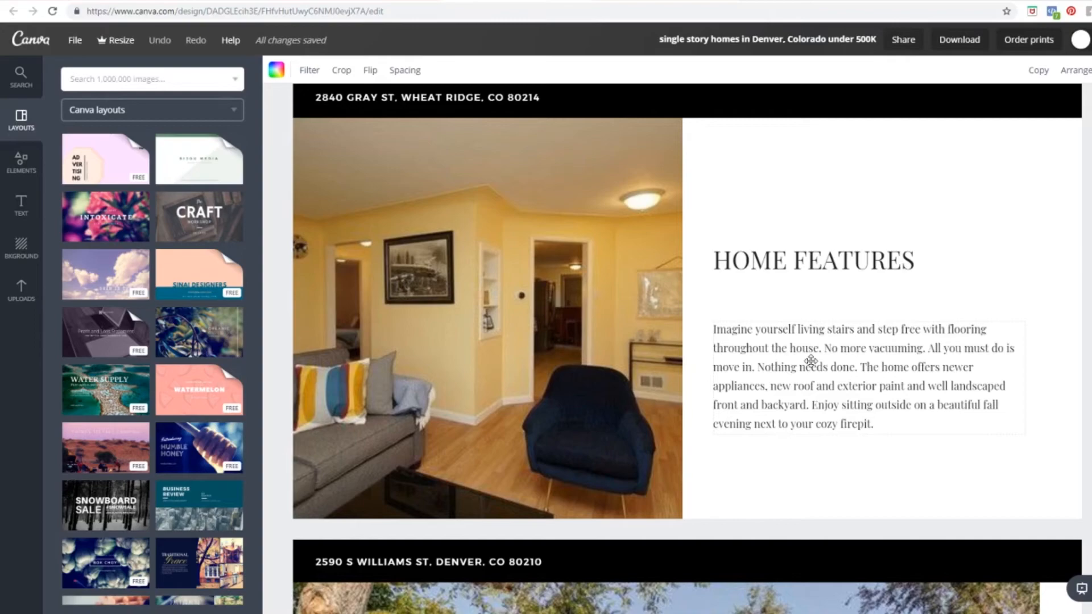
scroll(810, 360, "down", 1)
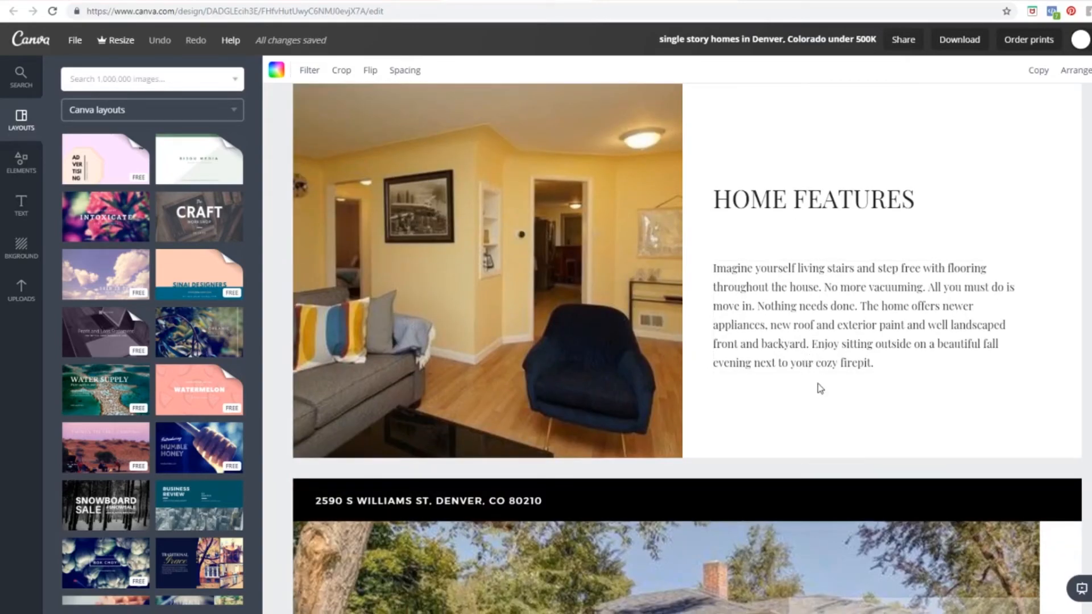
left_click(819, 388)
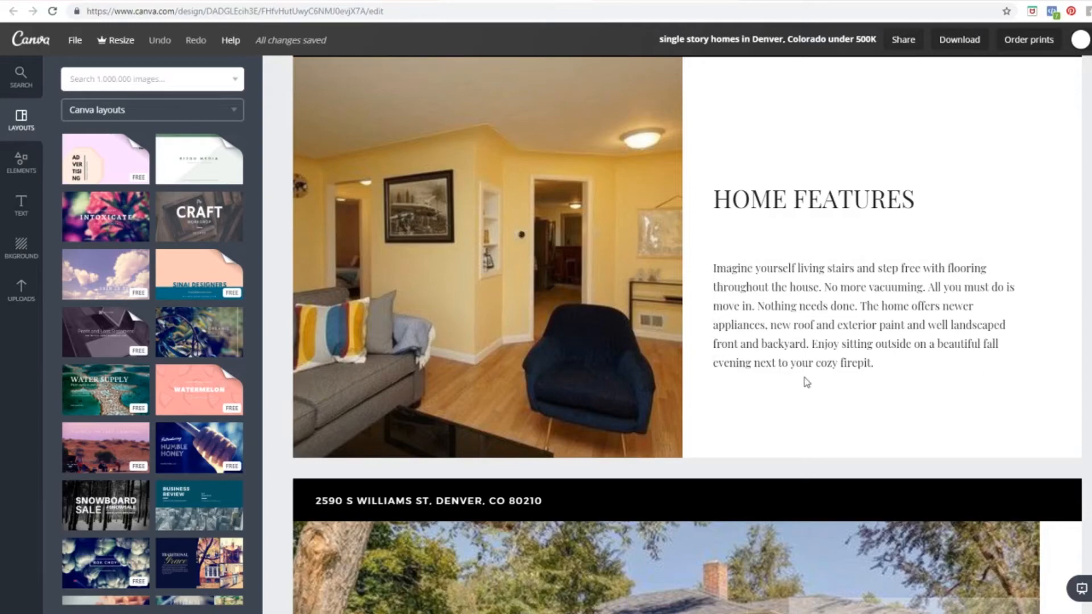
scroll(807, 382, "down", 8)
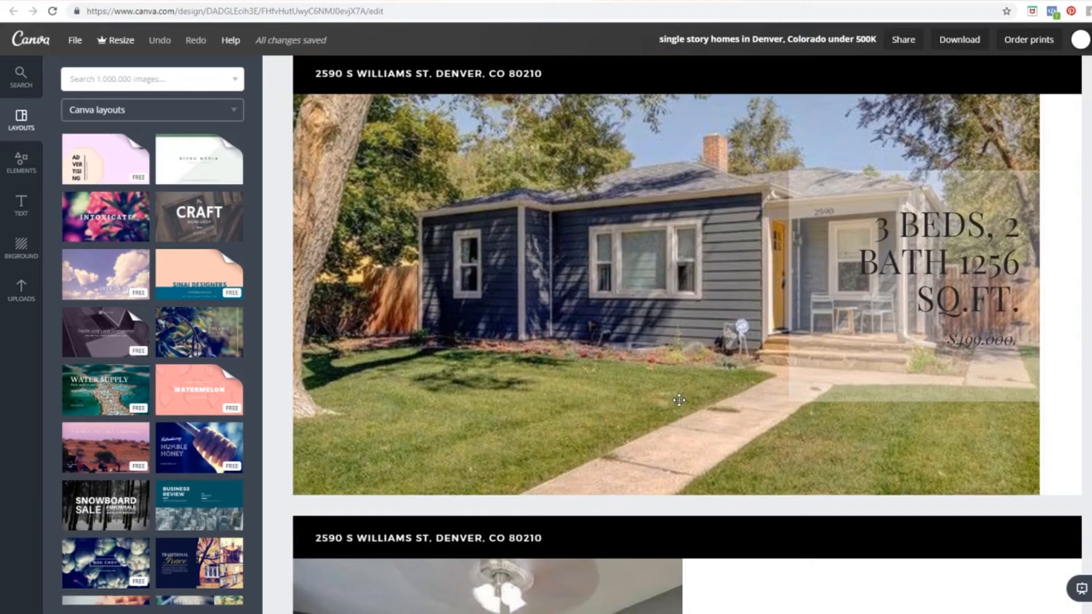
scroll(679, 400, "down", 8)
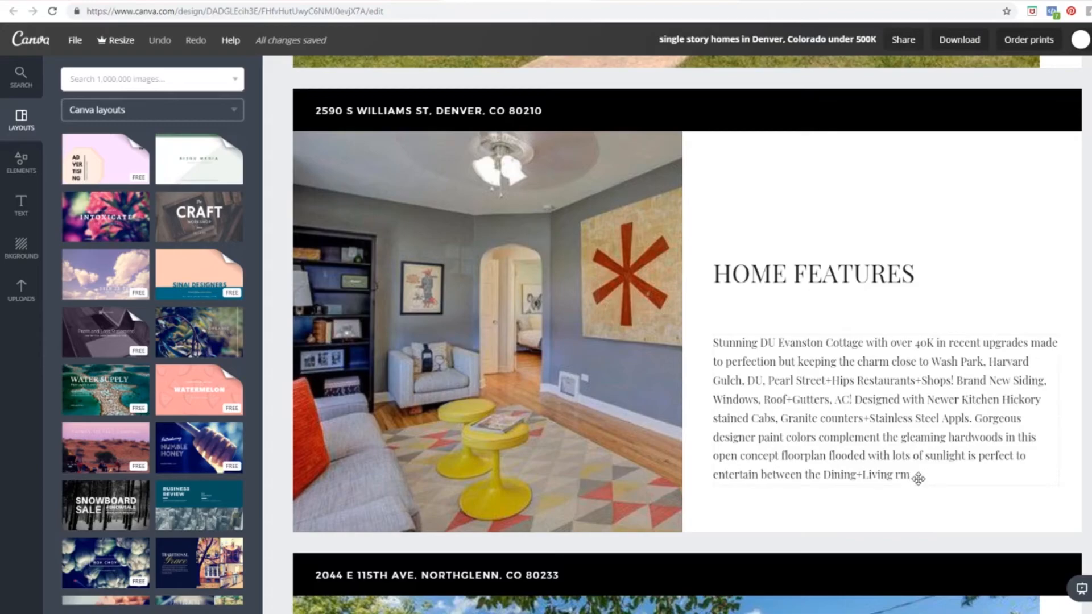
scroll(796, 445, "up", 7)
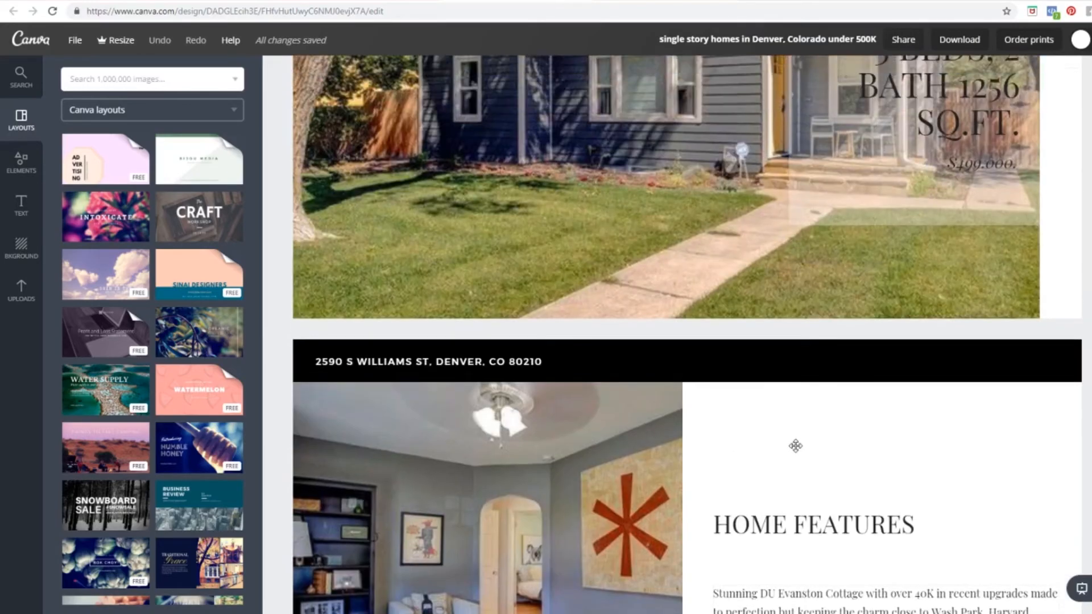
scroll(796, 446, "down", 7)
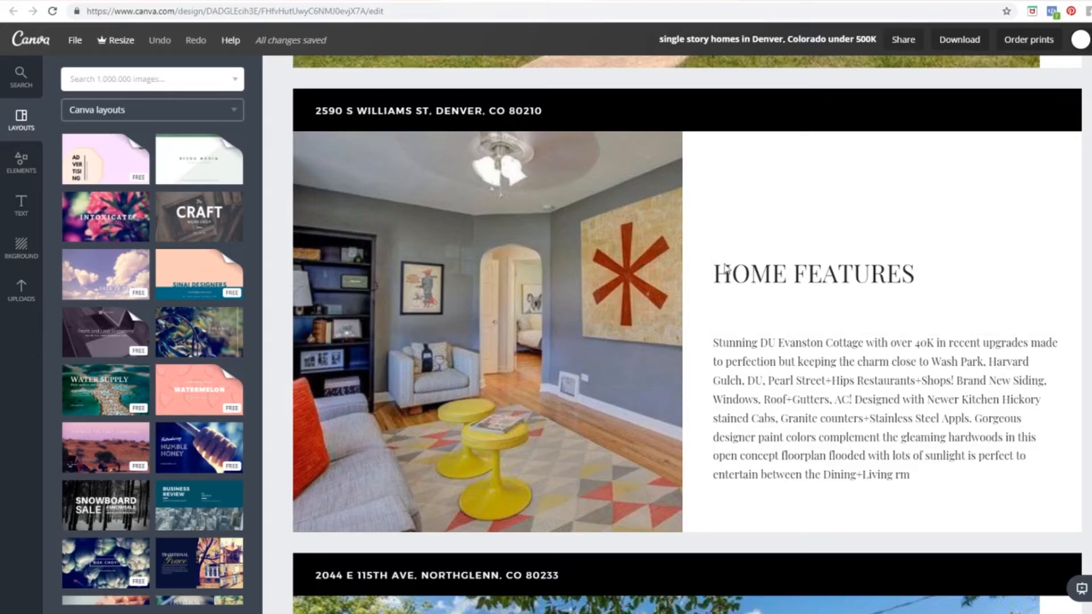
scroll(600, 361, "up", 2)
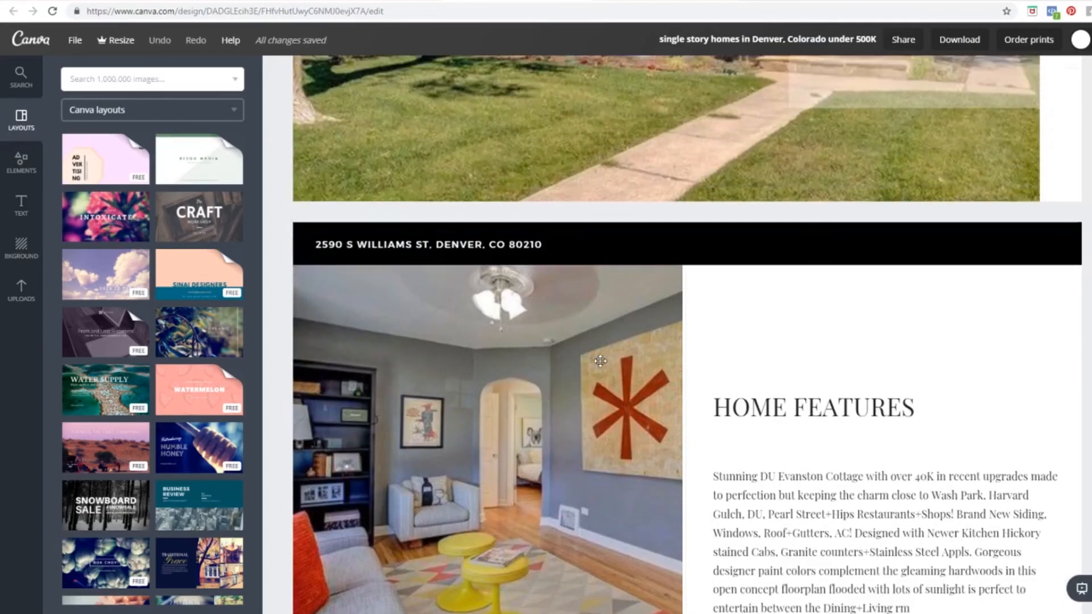
scroll(600, 360, "up", 3)
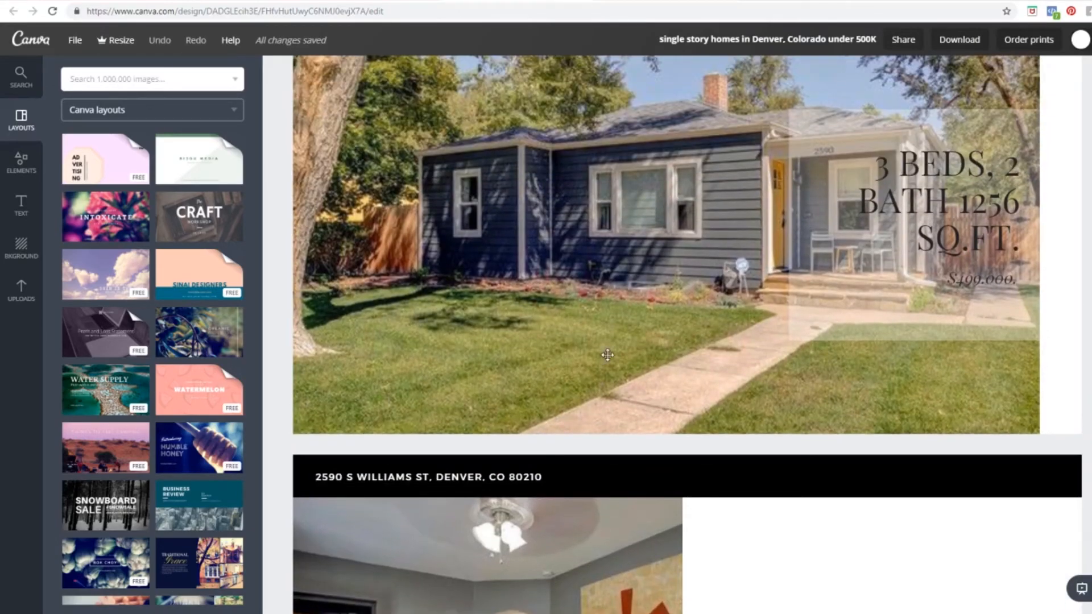
scroll(607, 355, "down", 10)
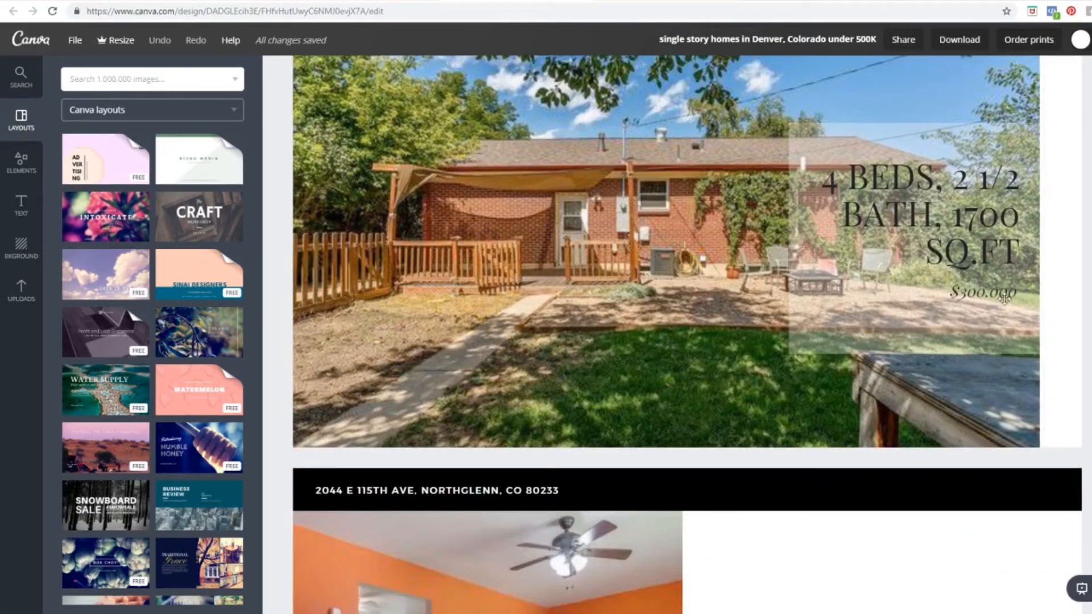
scroll(523, 300, "down", 5)
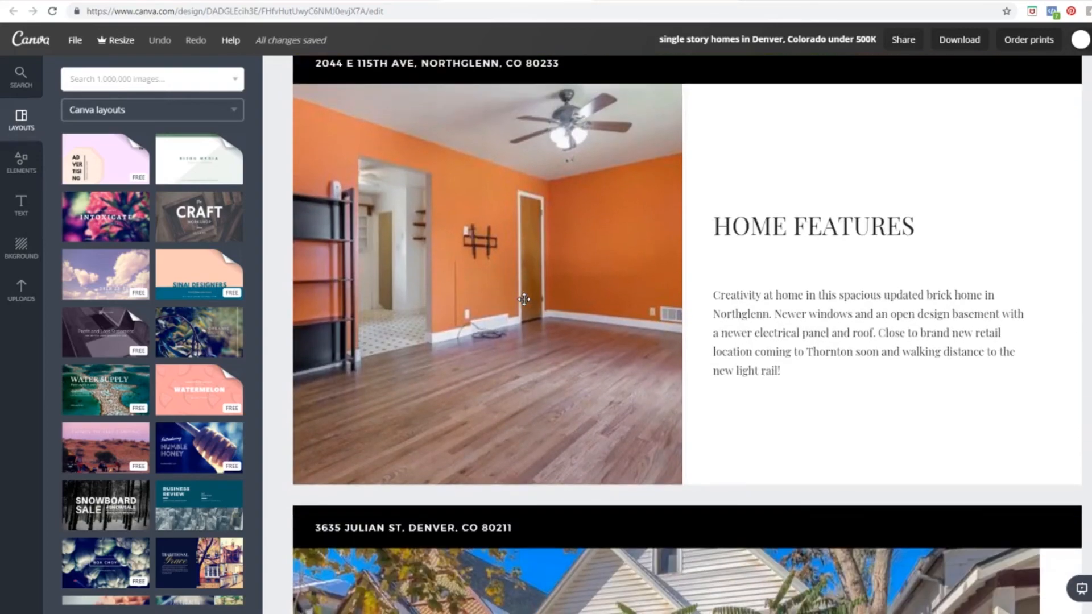
scroll(524, 300, "up", 2)
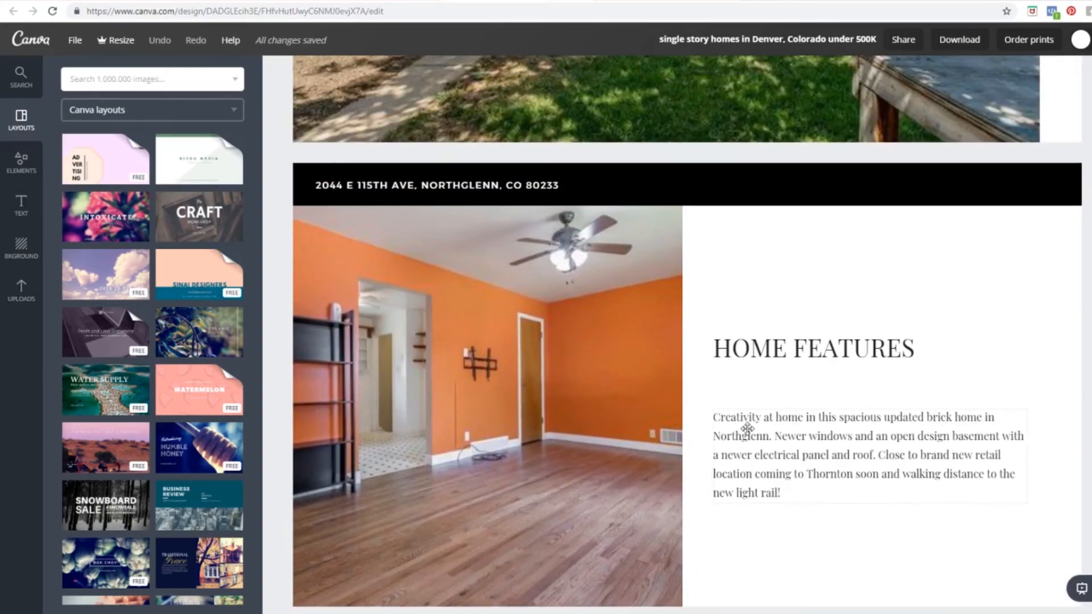
scroll(960, 374, "down", 1)
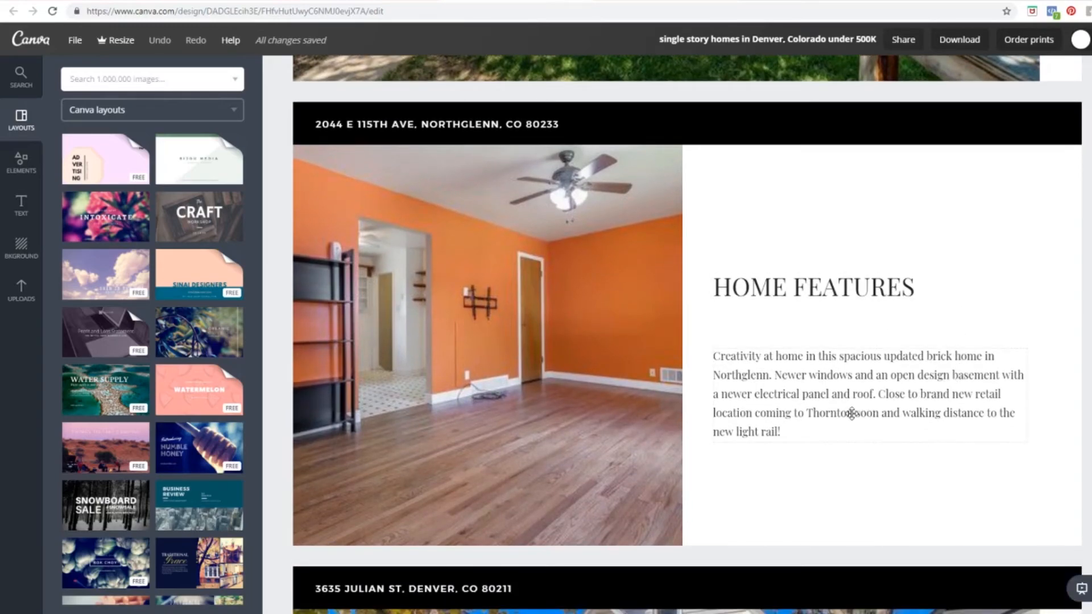
scroll(851, 413, "down", 6)
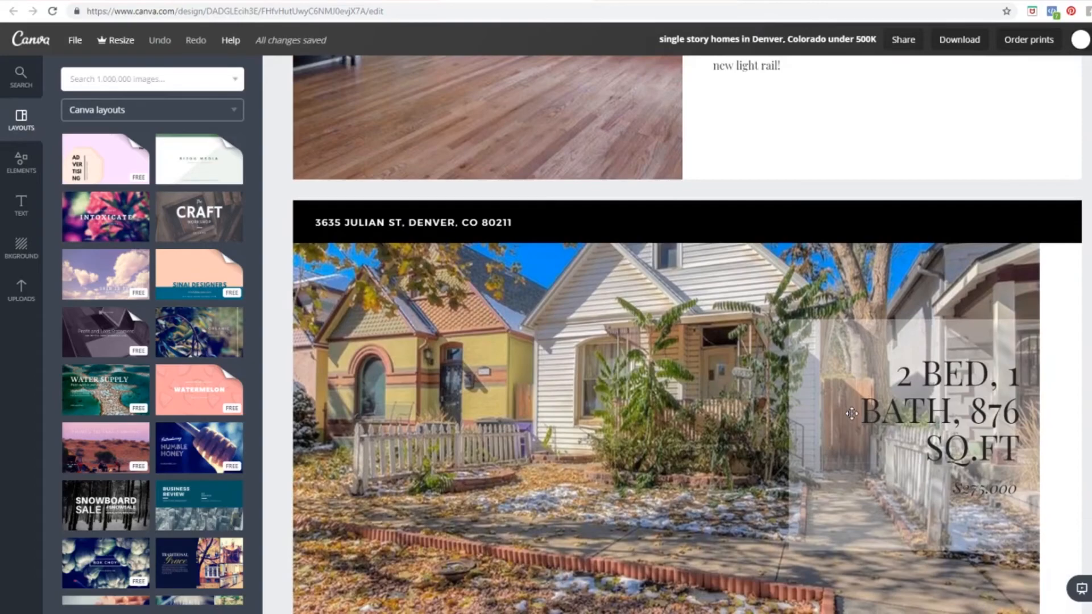
scroll(852, 413, "down", 2)
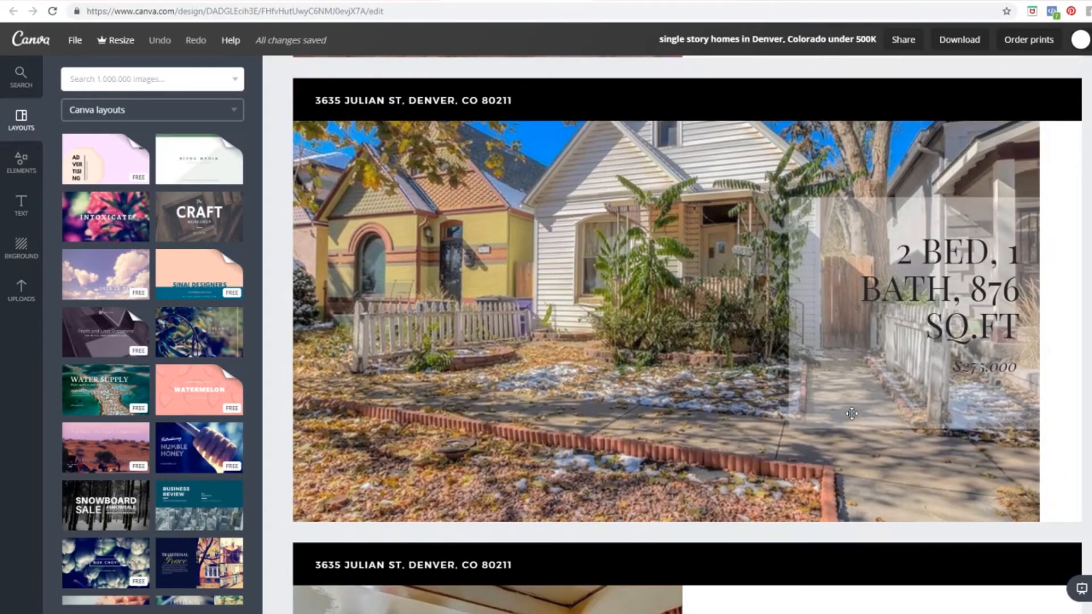
scroll(851, 413, "down", 8)
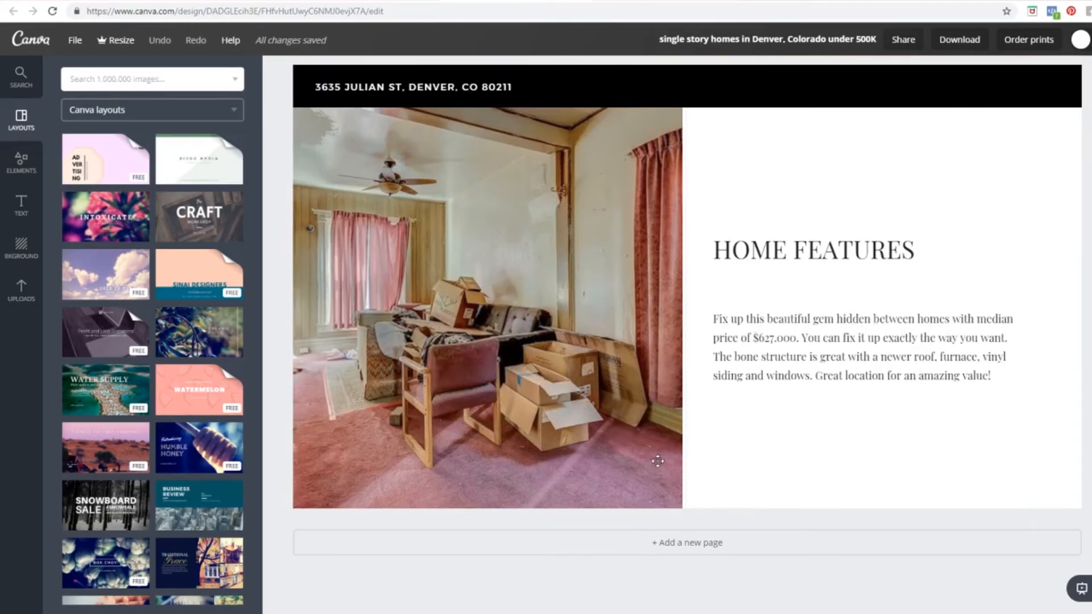
scroll(657, 461, "up", 8)
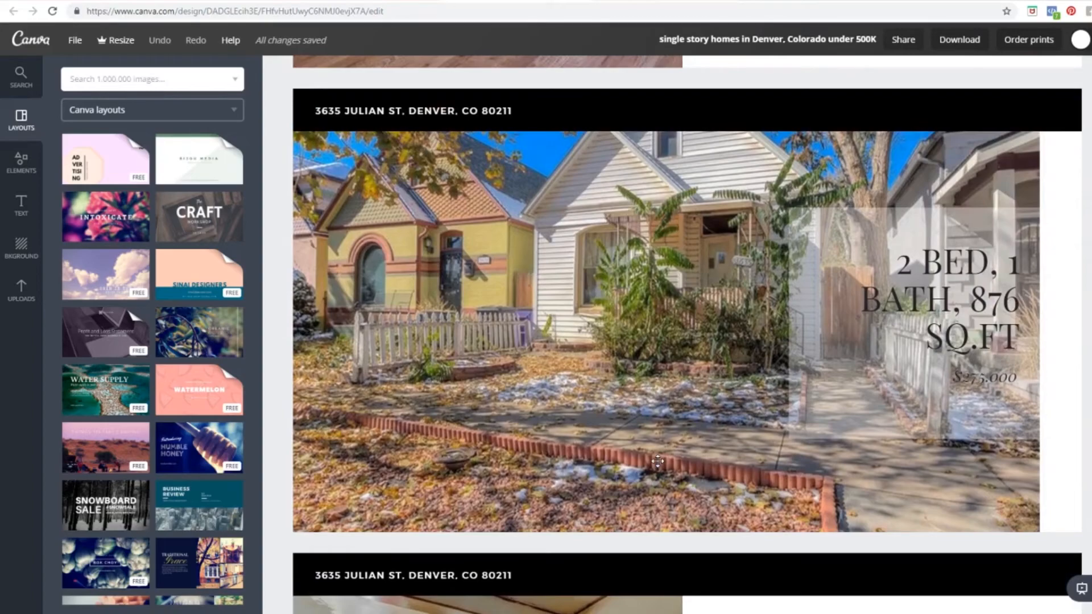
scroll(657, 461, "down", 5)
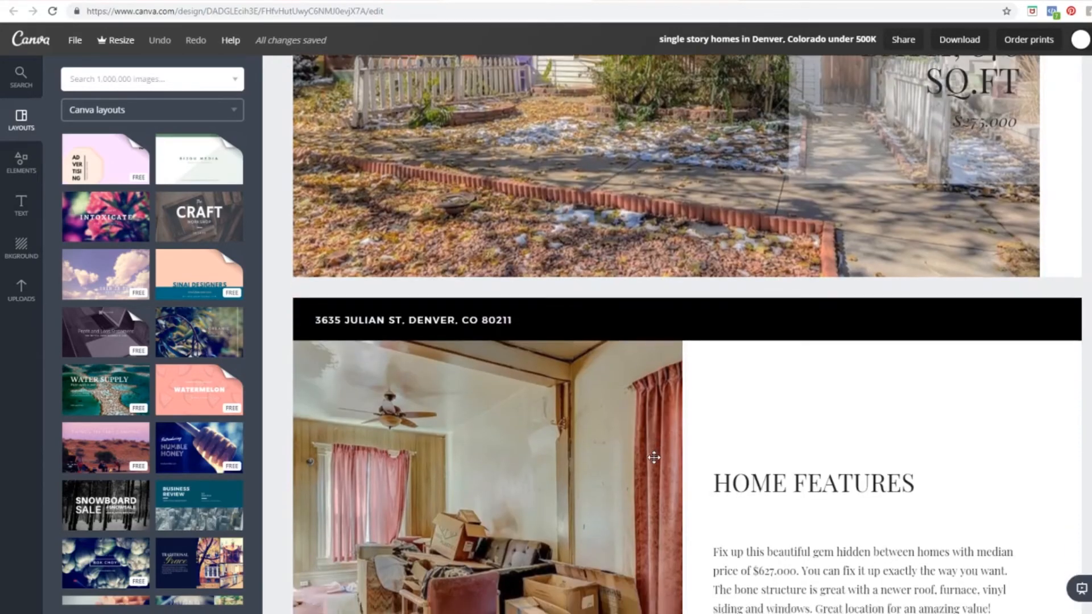
scroll(654, 458, "down", 3)
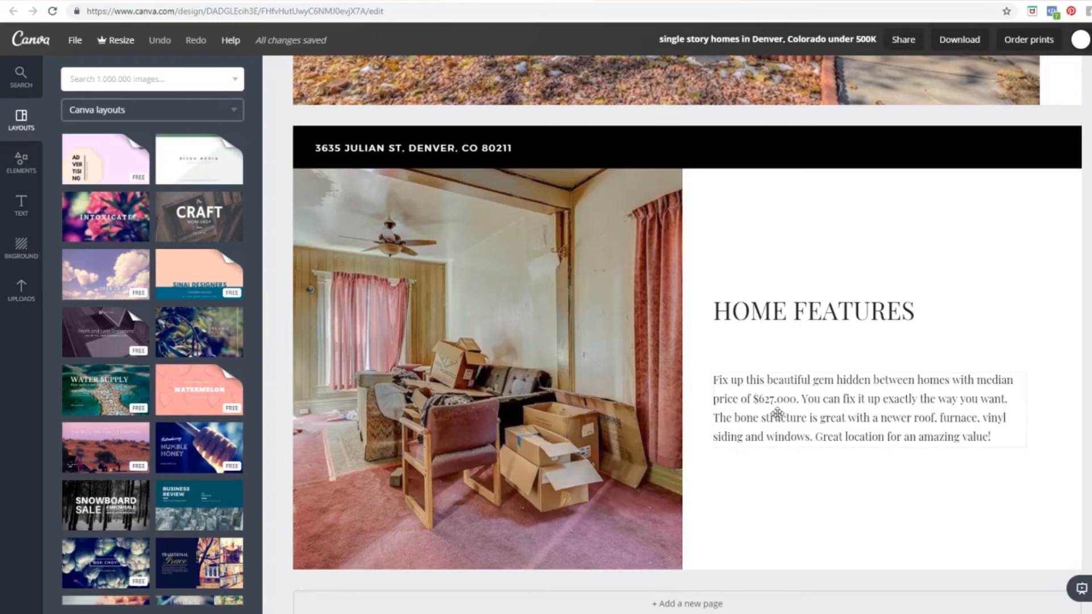
scroll(779, 412, "up", 5)
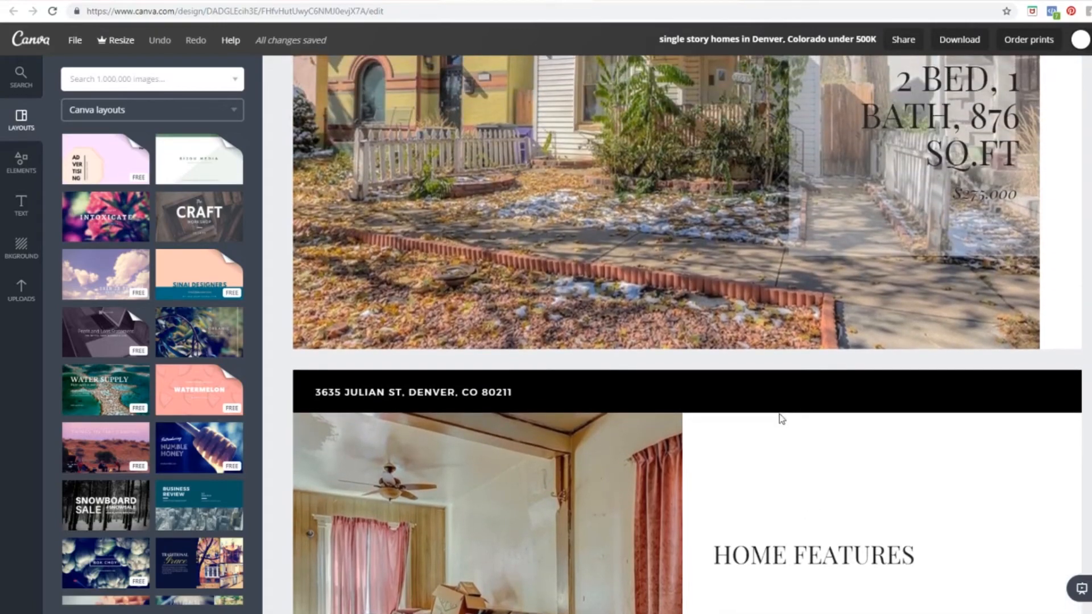
scroll(779, 419, "down", 4)
scroll(528, 426, "down", 1)
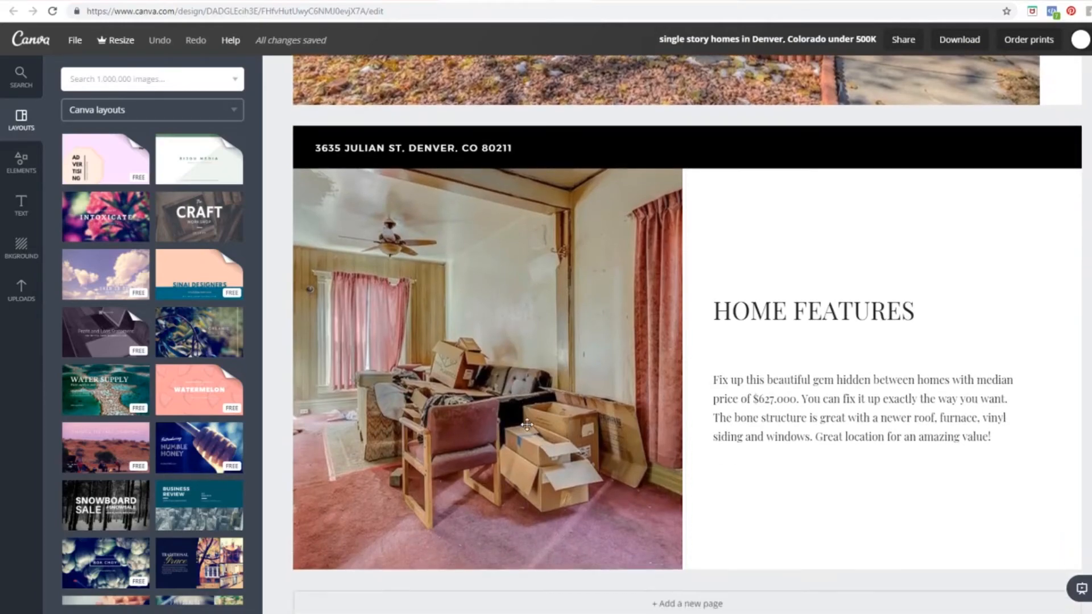
scroll(527, 424, "down", 1)
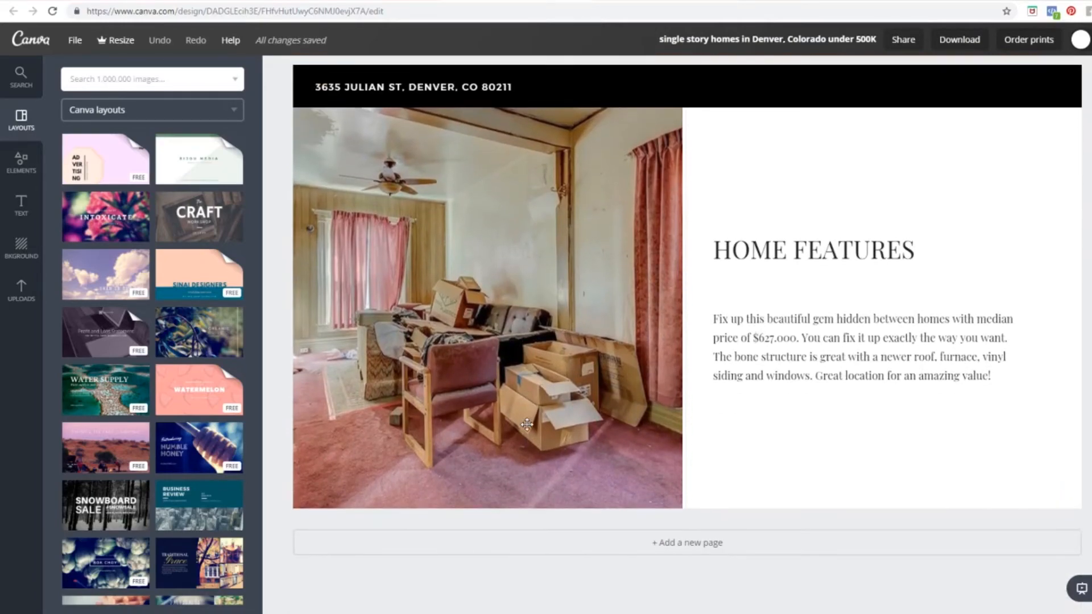
scroll(526, 424, "up", 9)
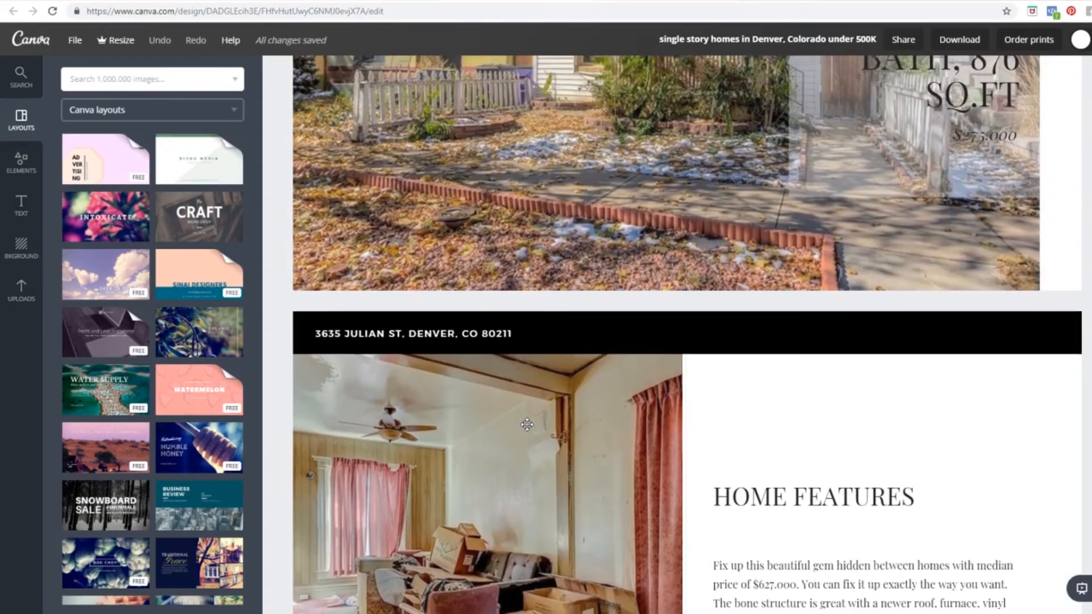
scroll(527, 425, "up", 2)
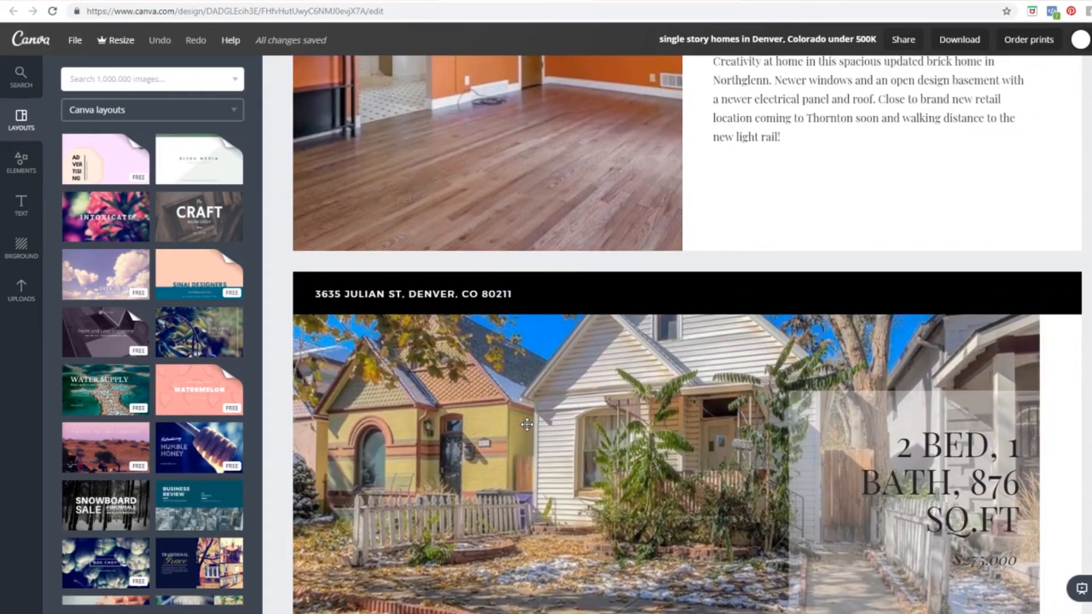
scroll(527, 425, "up", 11)
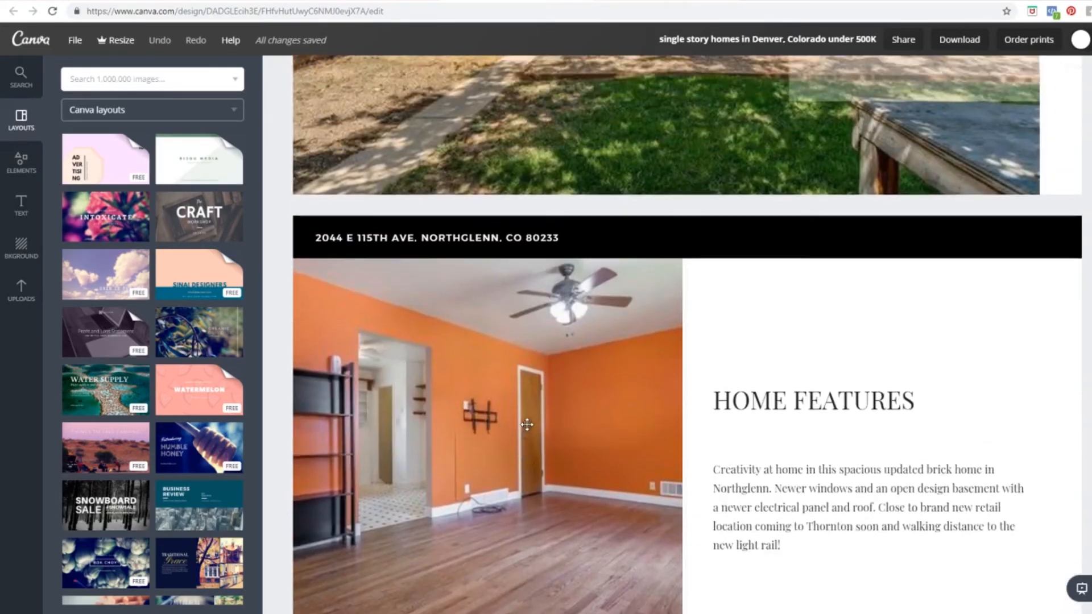
scroll(527, 424, "up", 10)
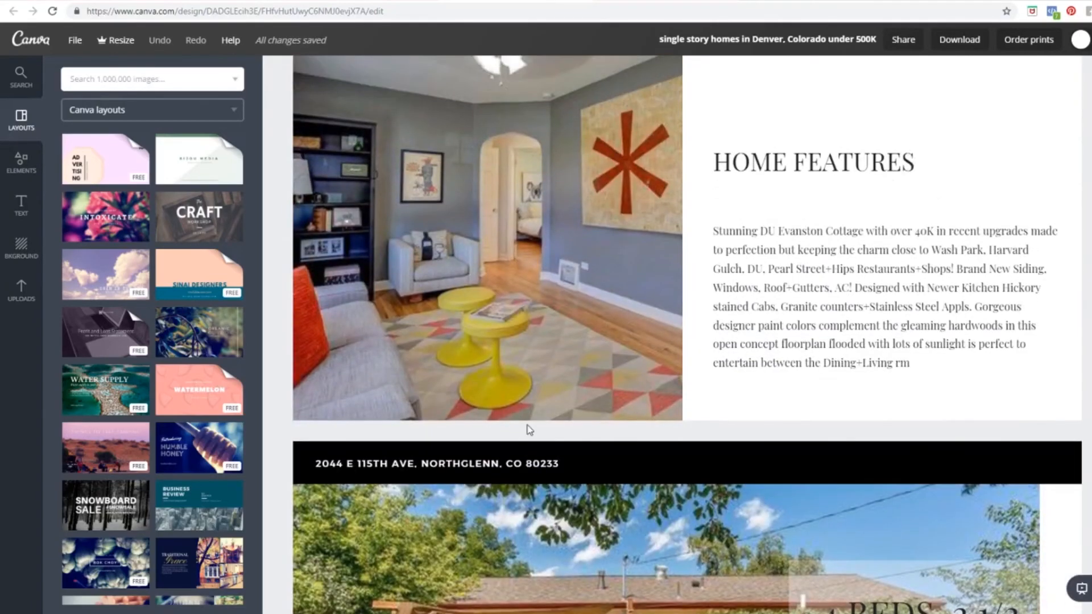
scroll(527, 430, "up", 15)
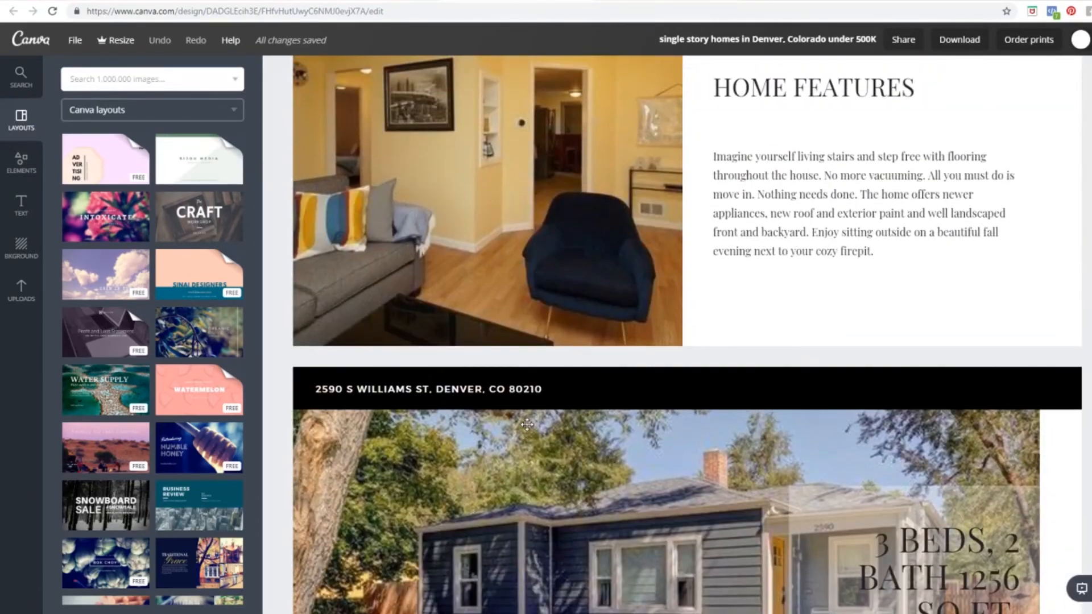
scroll(527, 424, "up", 10)
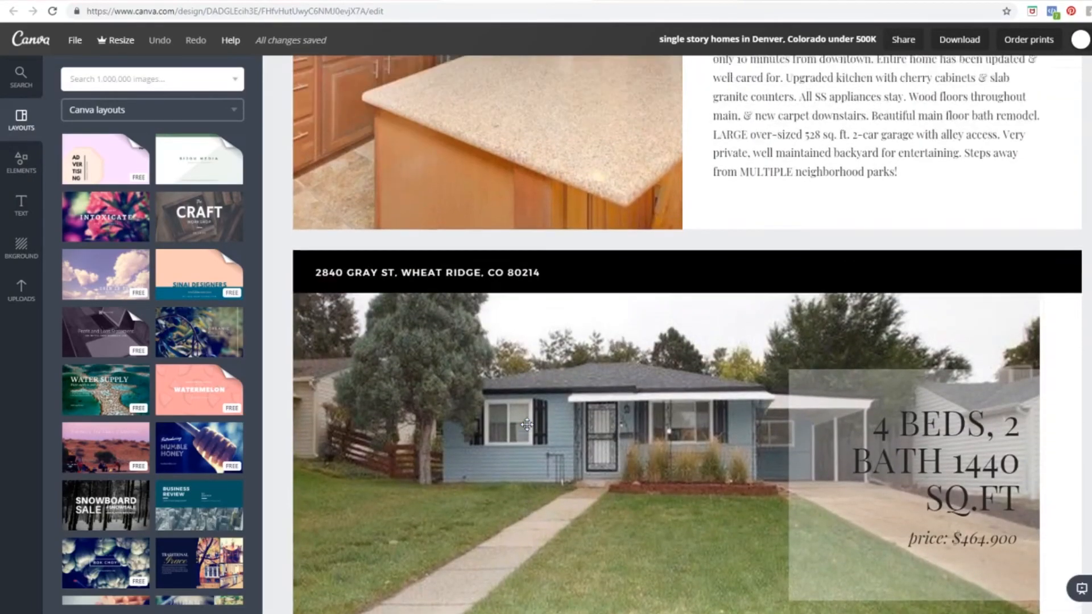
scroll(527, 425, "up", 5)
scroll(527, 424, "down", 5)
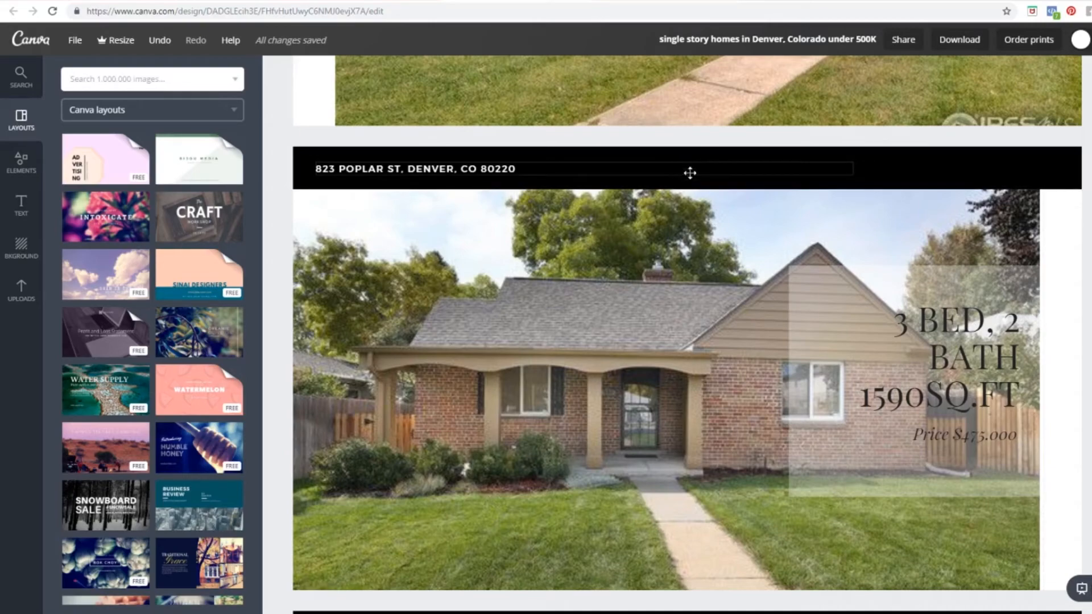
Step: Move the black bar to the photo's bottom edge and shrink it into a thin strip
left_click(947, 163)
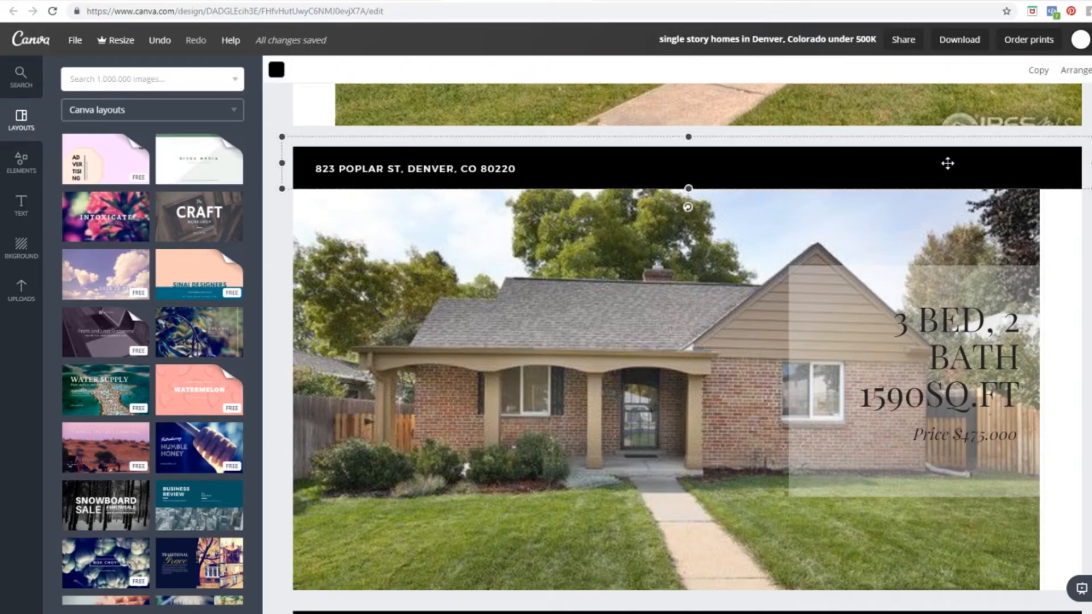
left_click_drag(940, 176, 952, 579)
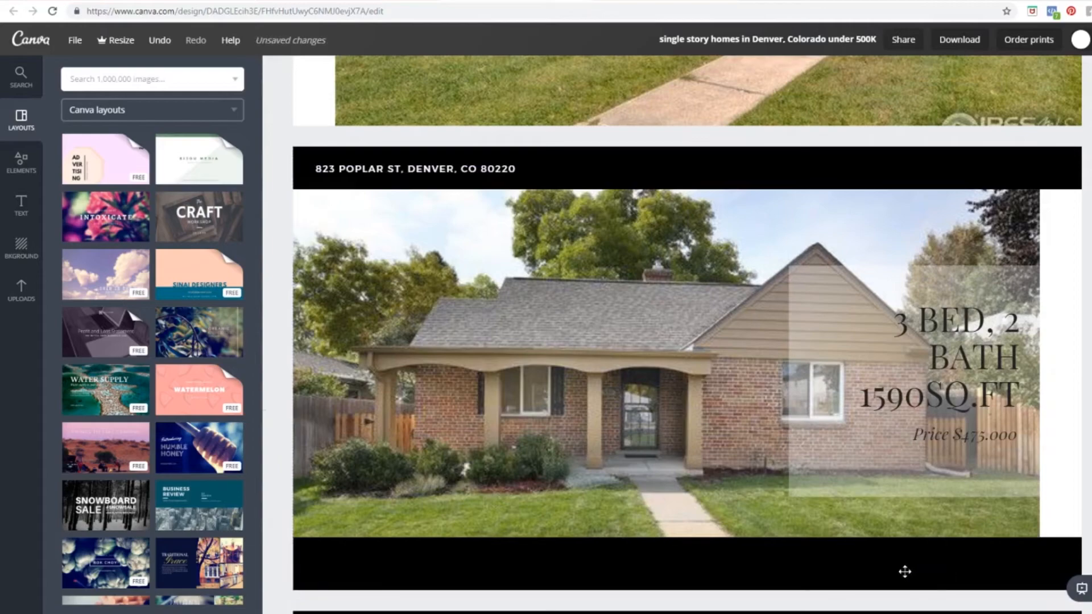
left_click(773, 552)
left_click_drag(703, 533, 700, 572)
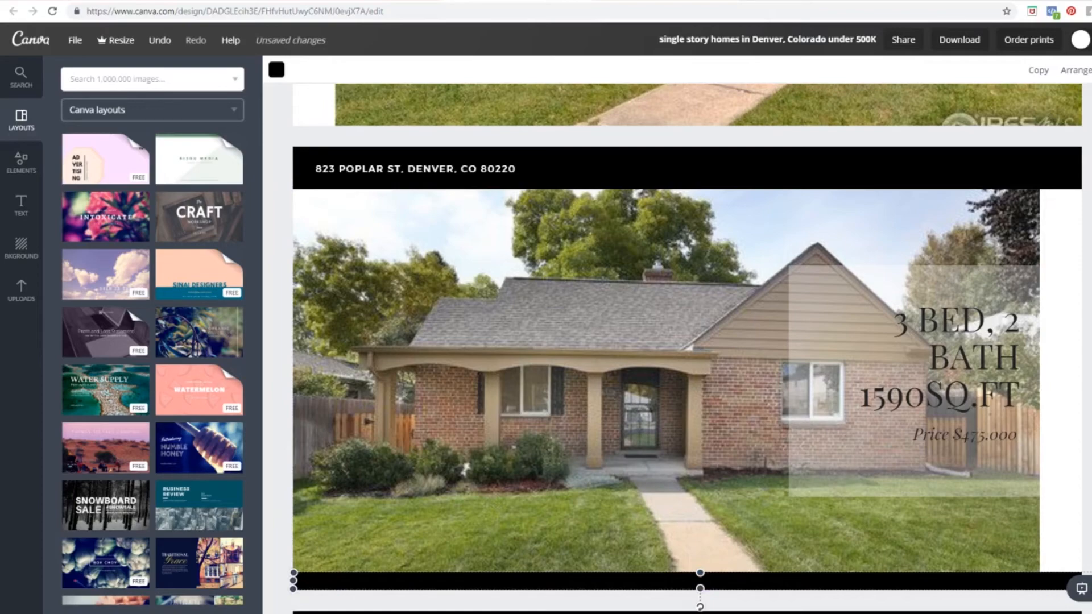
Step: Lower the black strip's transparency so it becomes semi-transparent
left_click(1091, 71)
left_click_drag(1058, 107, 1044, 108)
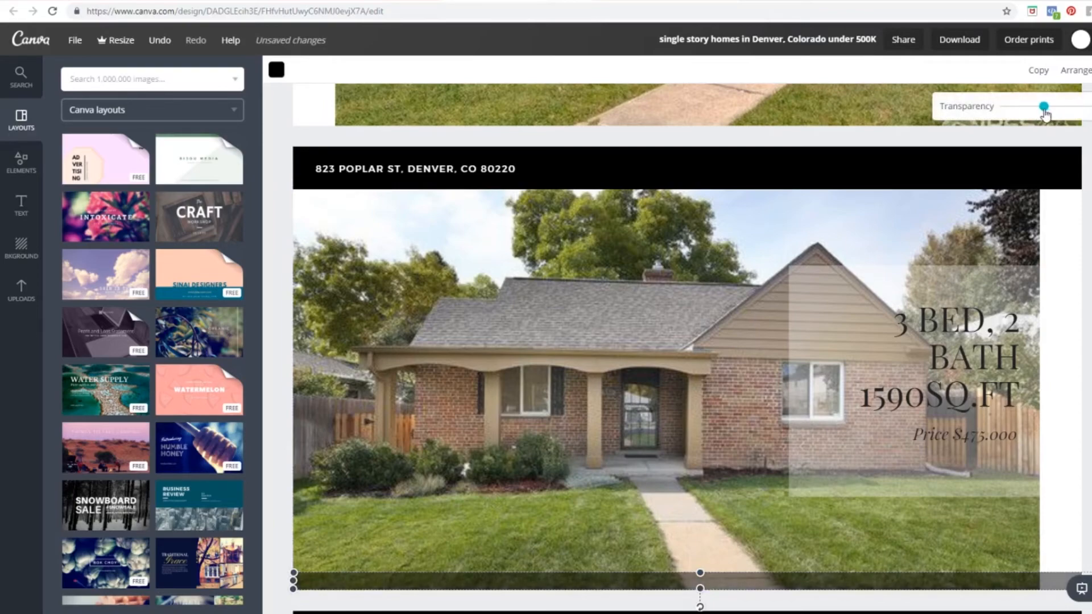
left_click(517, 589)
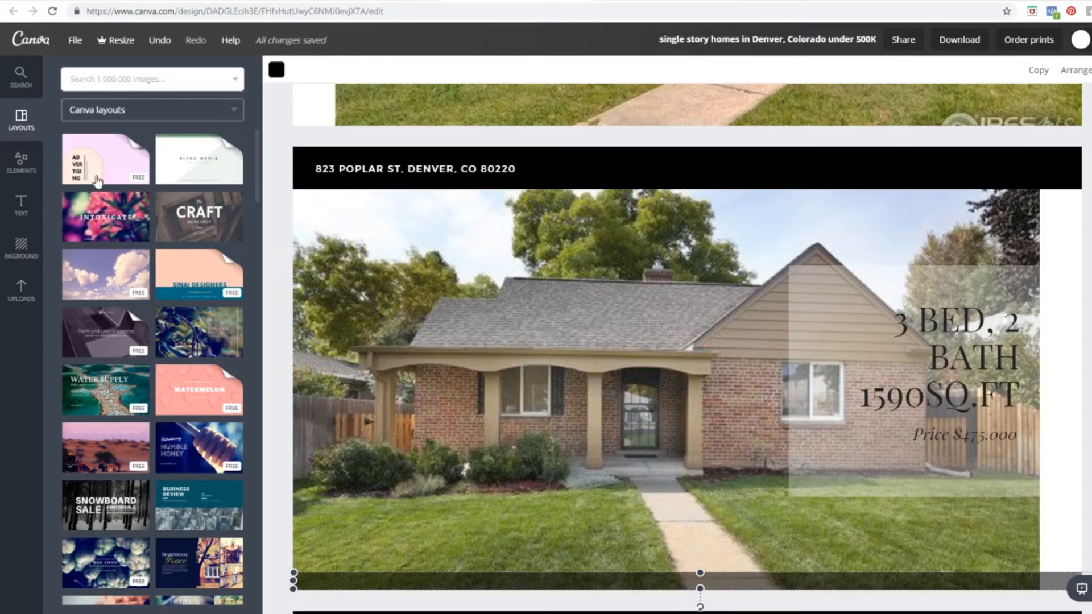
left_click(21, 204)
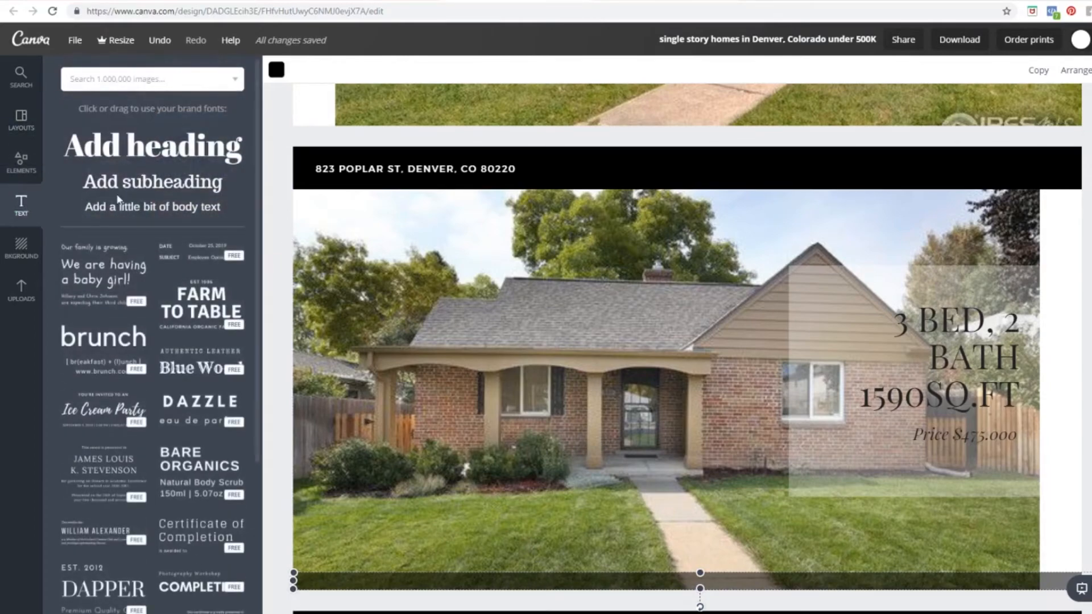
Step: Add a white, size-12 body text box onto the bottom strip
left_click_drag(162, 210, 873, 584)
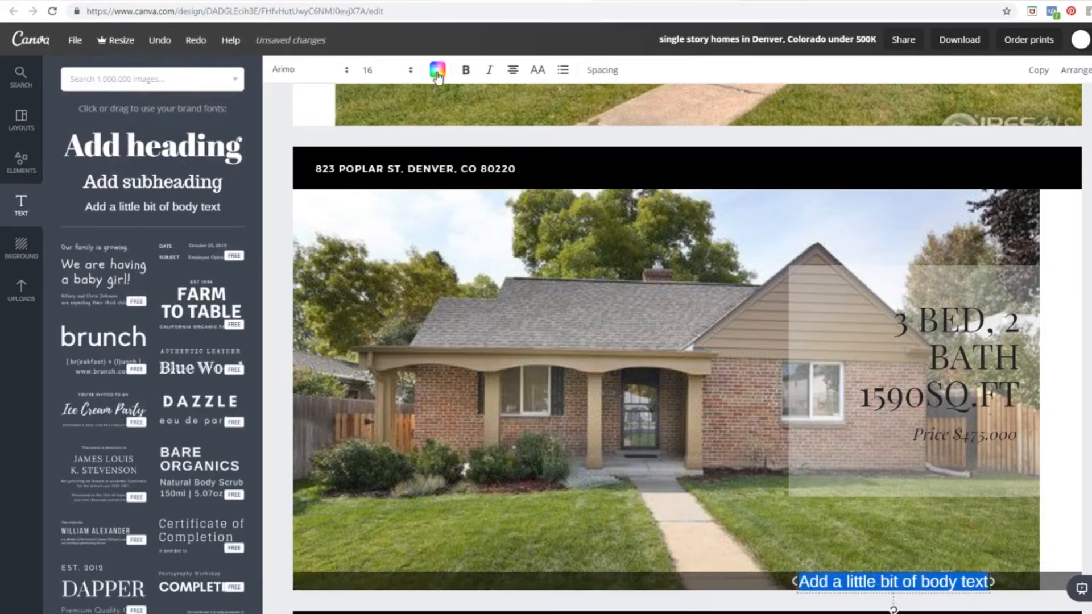
left_click(437, 71)
left_click(498, 178)
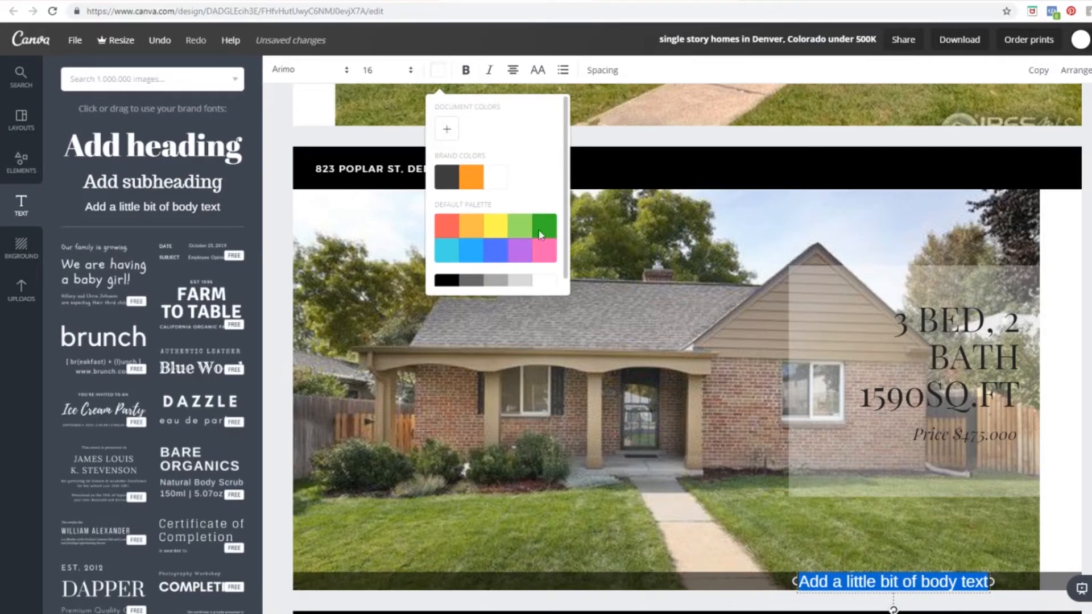
left_click(377, 71)
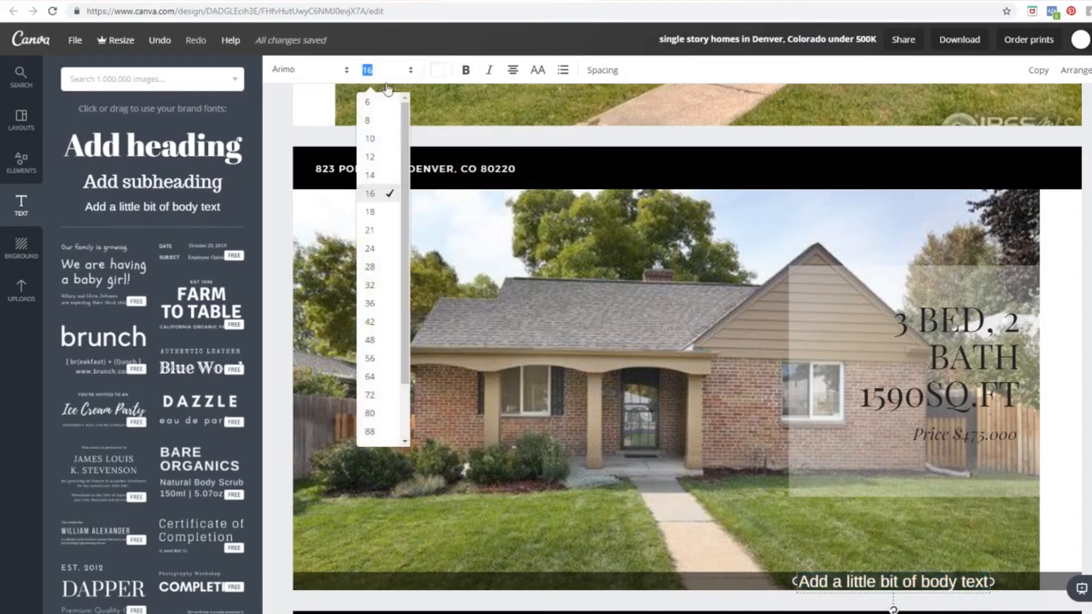
left_click(384, 178)
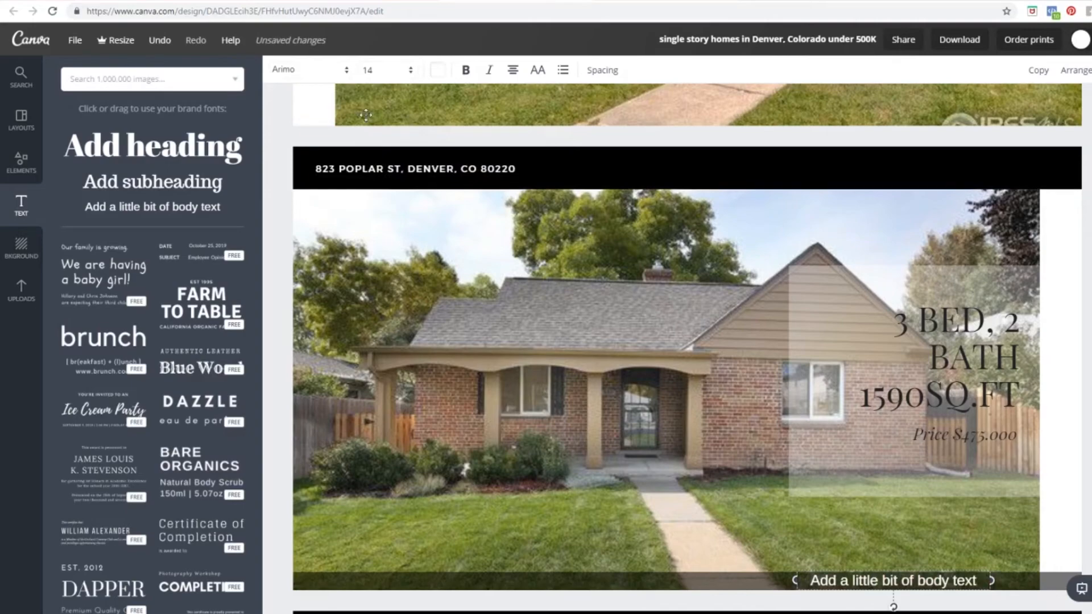
left_click(369, 70)
left_click(382, 157)
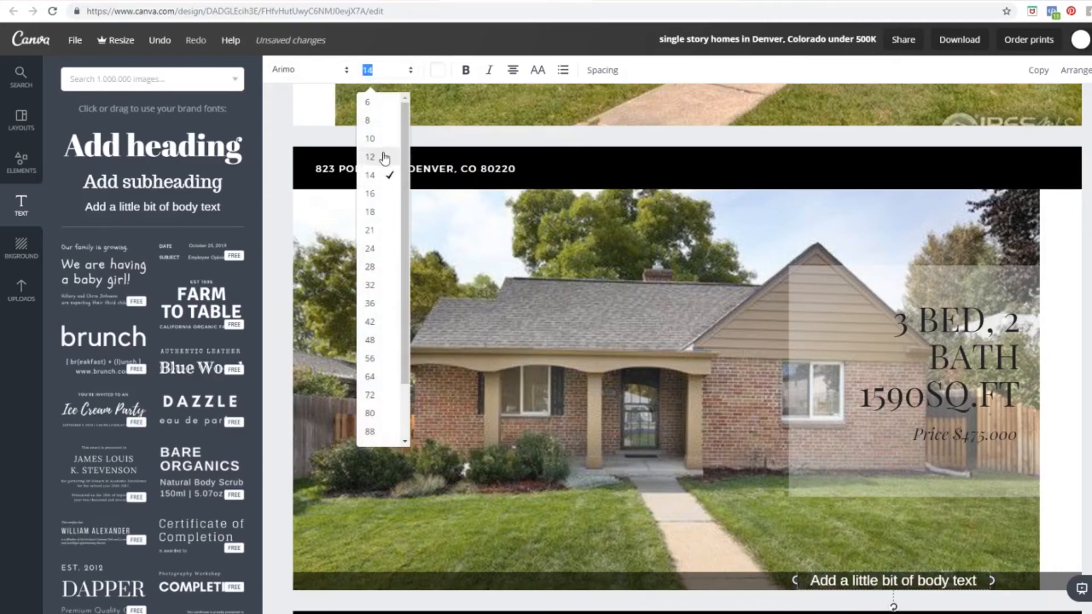
Step: Replace the placeholder body text with the realtor's name and phone number
double_click(896, 579)
type("R")
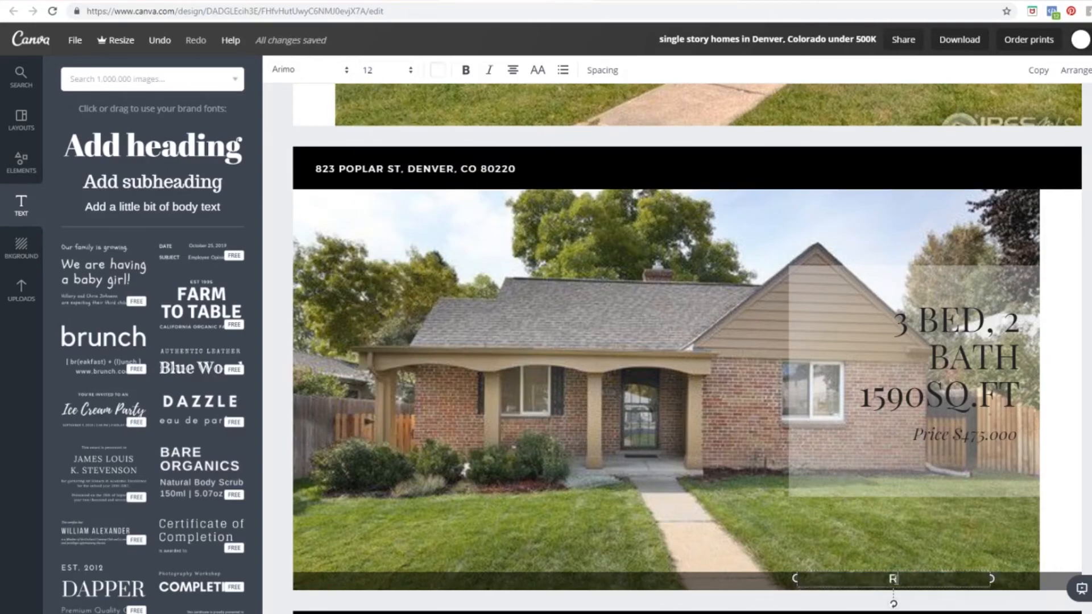
type("ealtor McReal")
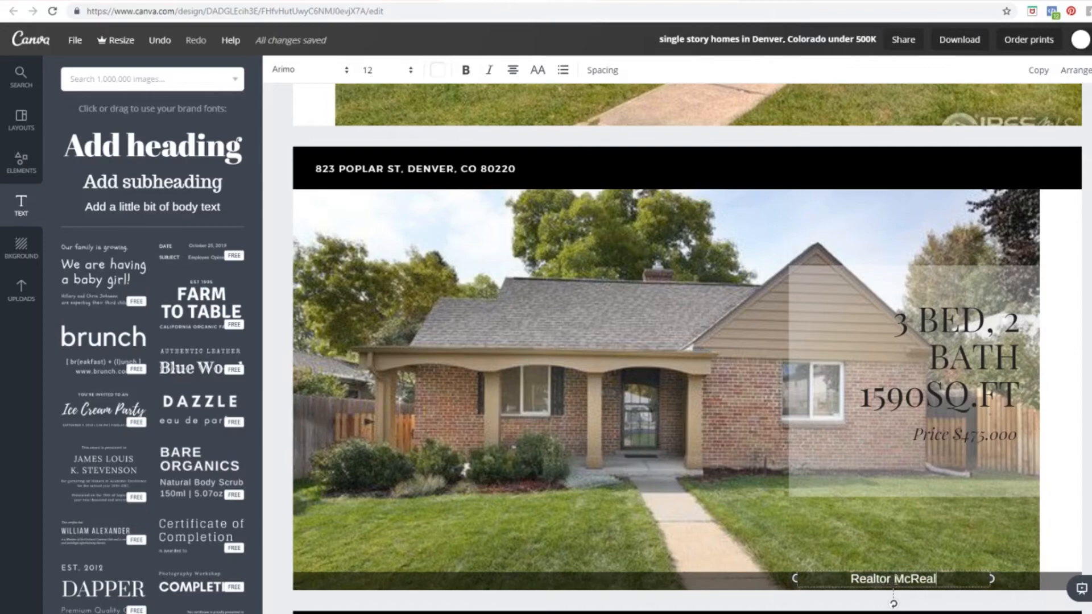
type("tson phone: 303-303-303")
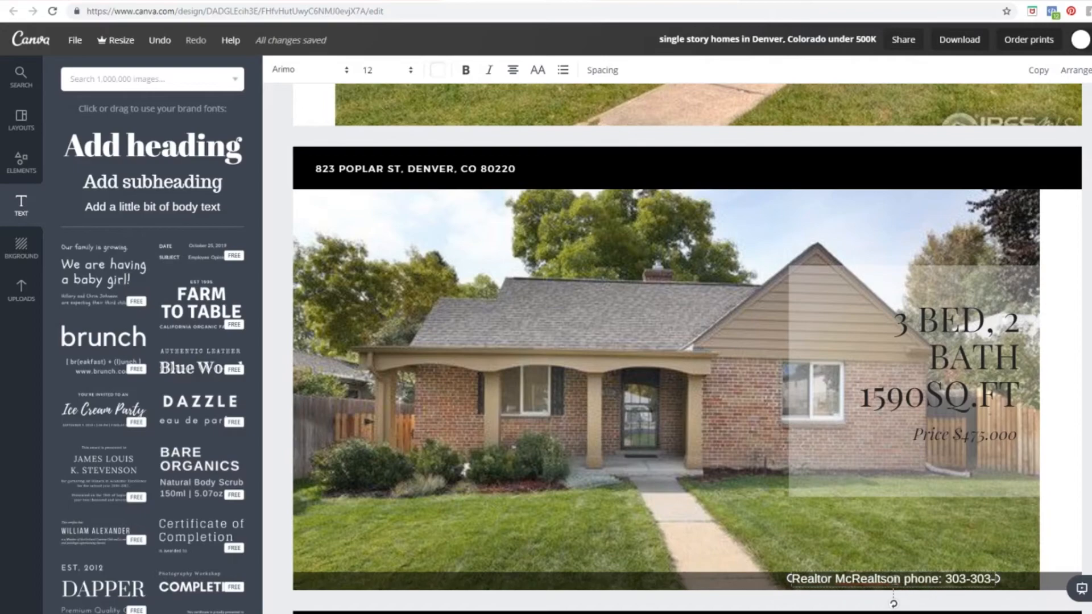
type("3")
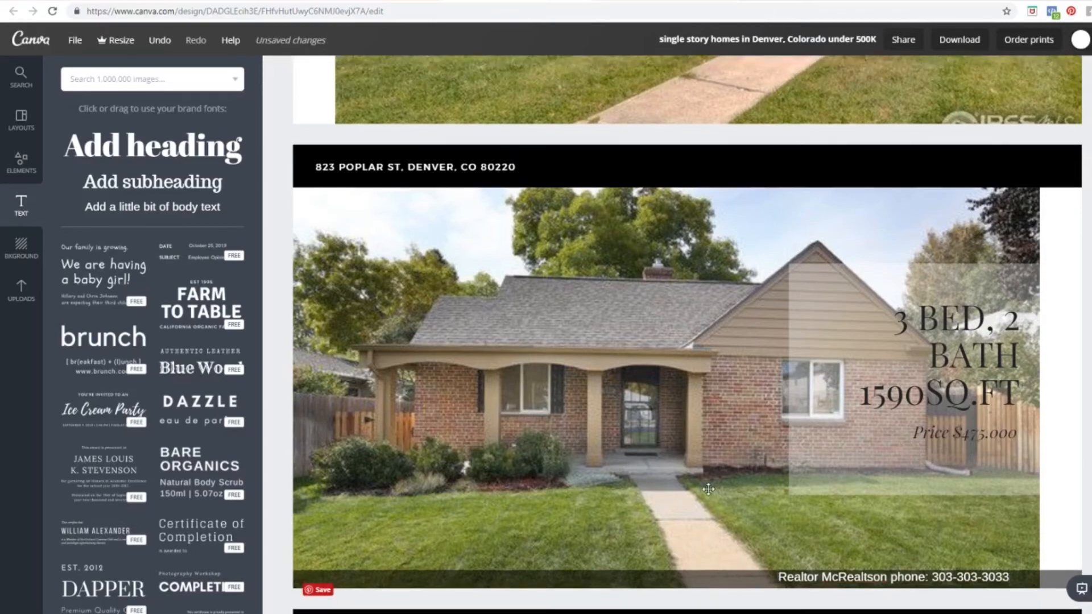
scroll(914, 457, "down", 2)
left_click(915, 458)
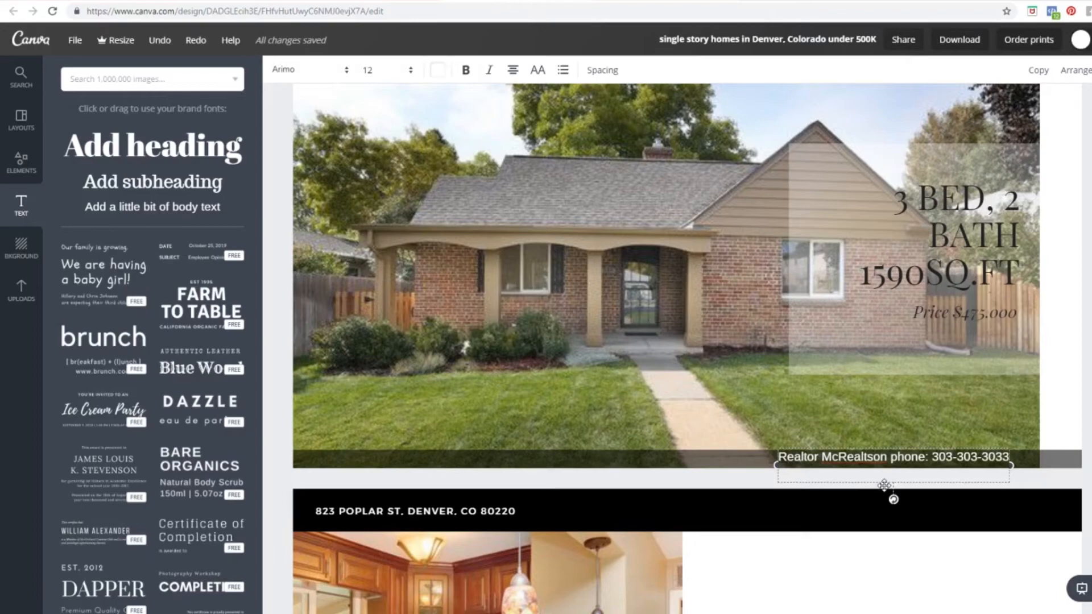
Step: Set the realtor contact line's font size to 11
left_click_drag(884, 484, 887, 489)
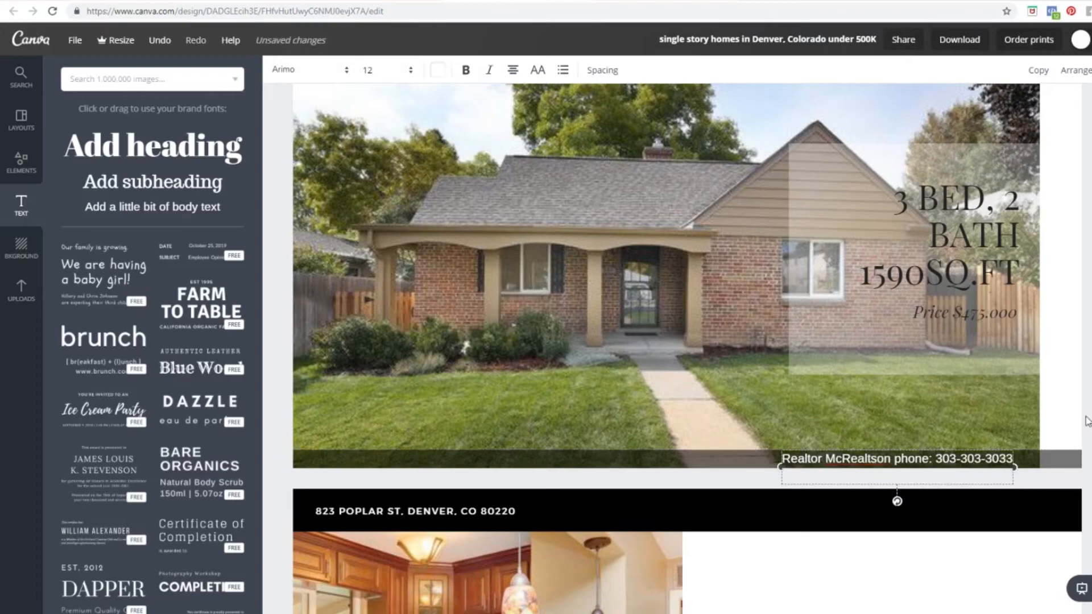
double_click(877, 459)
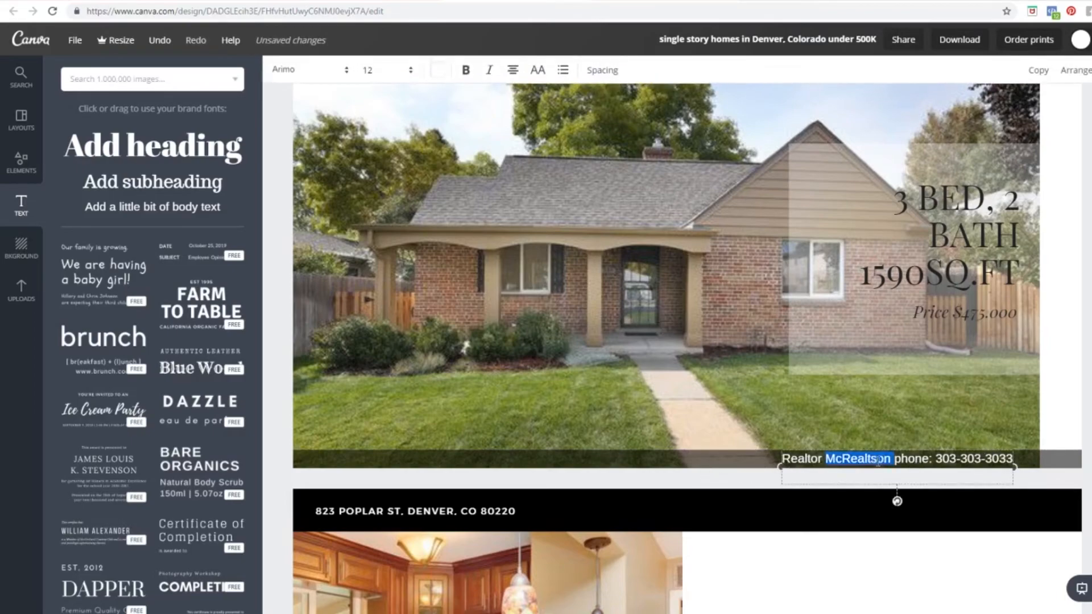
left_click(372, 71)
type("11")
key("Return")
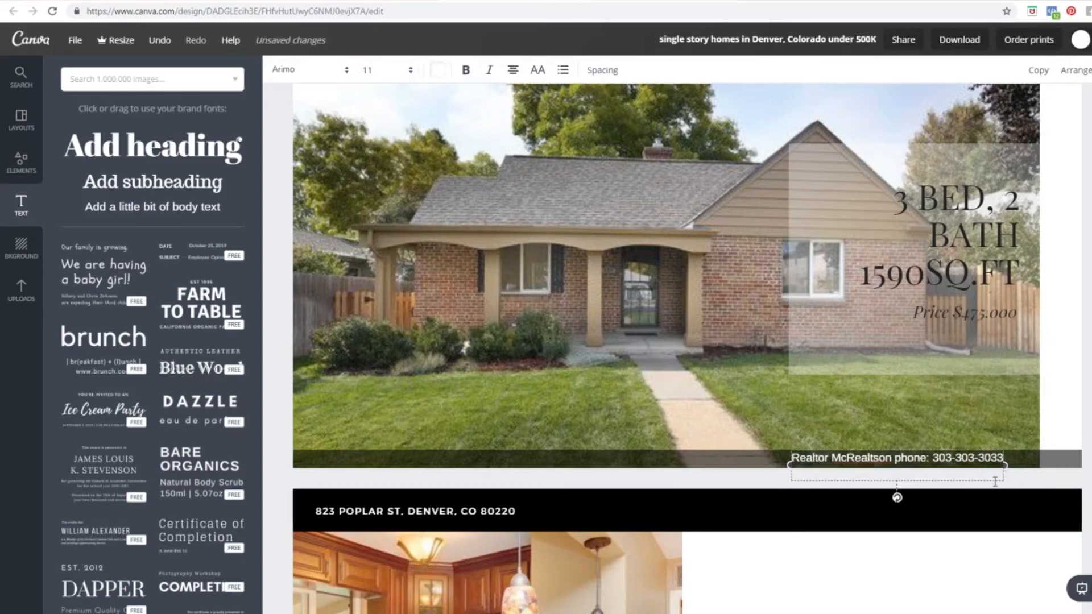
Step: Shift and widen the contact text box to sit at the right end of the footer bar
left_click_drag(999, 486, 1012, 488)
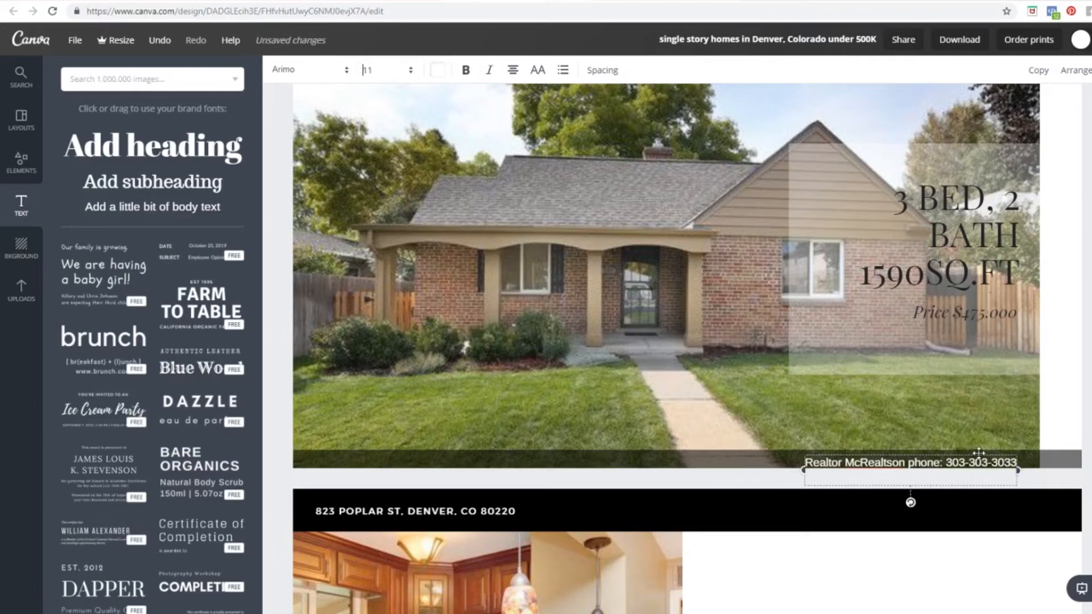
left_click_drag(980, 452, 989, 452)
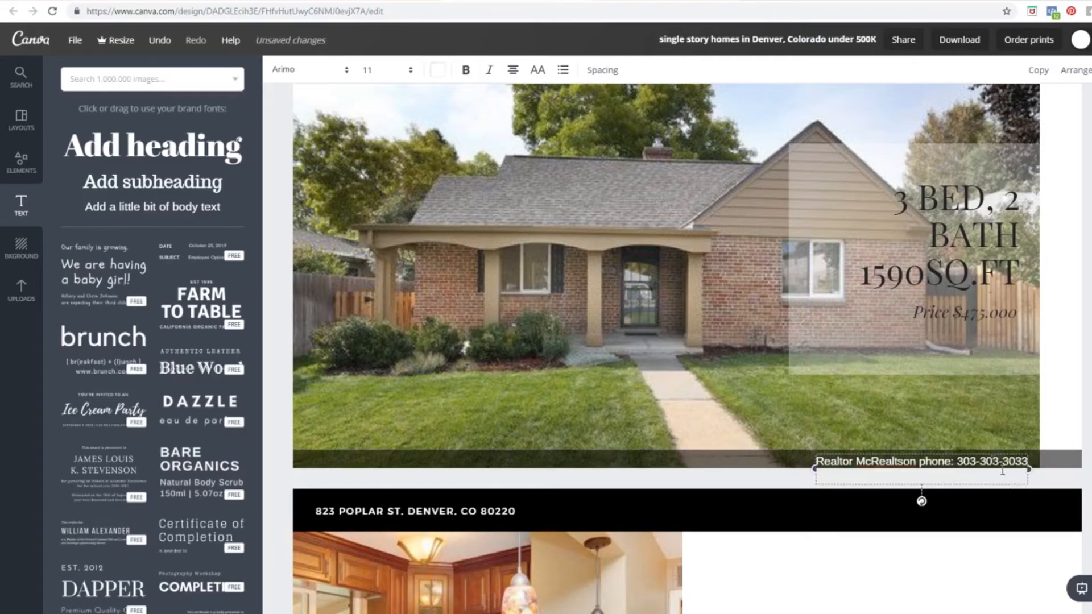
left_click_drag(812, 467, 797, 462)
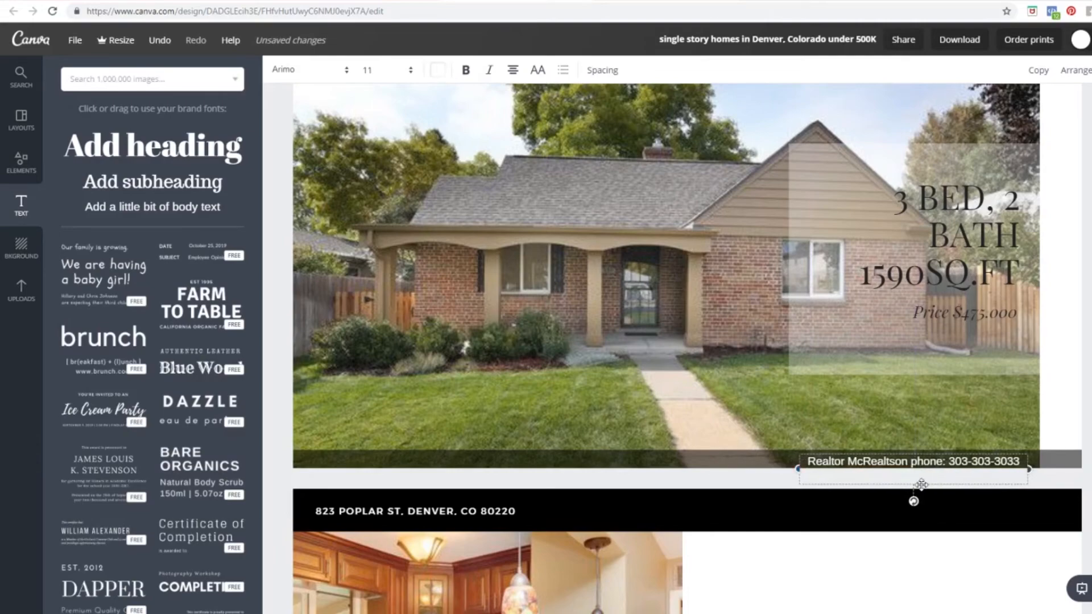
left_click(922, 485)
left_click_drag(989, 463, 986, 463)
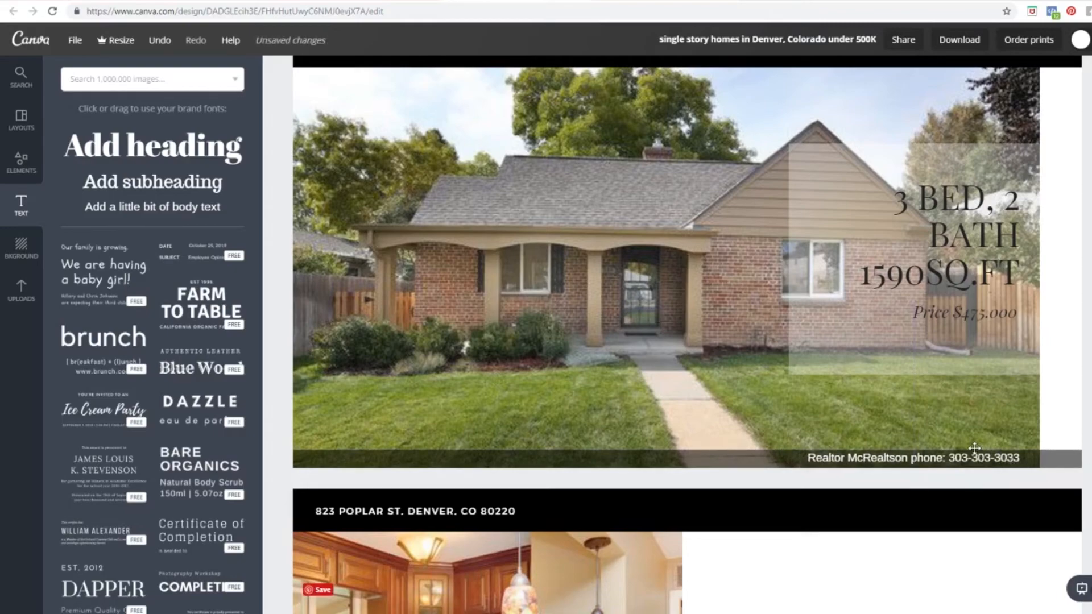
Step: Raise the dark footer bar's top edge slightly and trim its right end flush with the photo
left_click(623, 460)
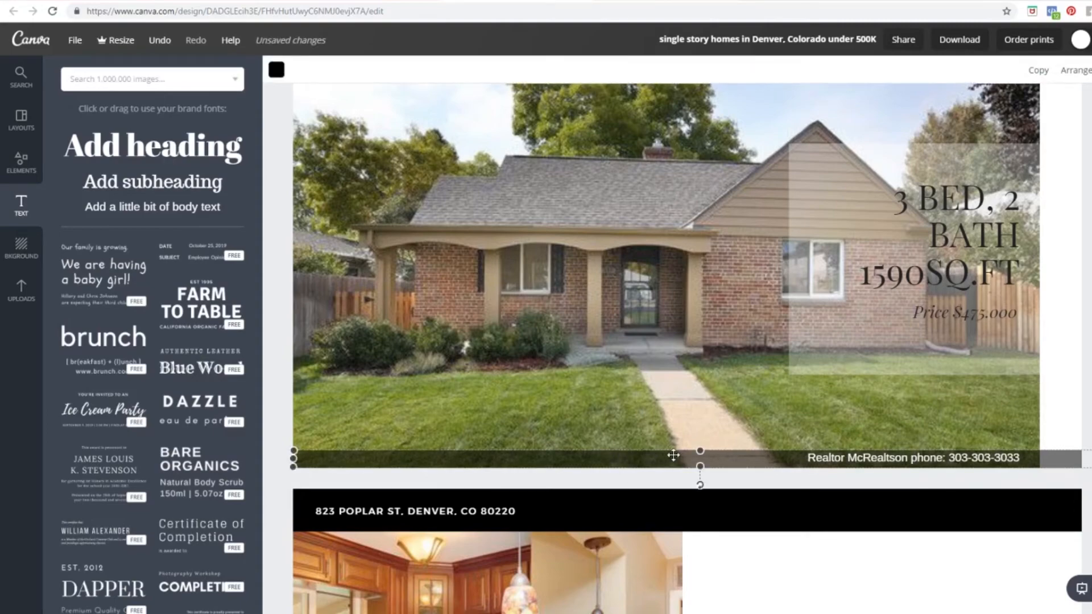
left_click_drag(699, 456, 700, 447)
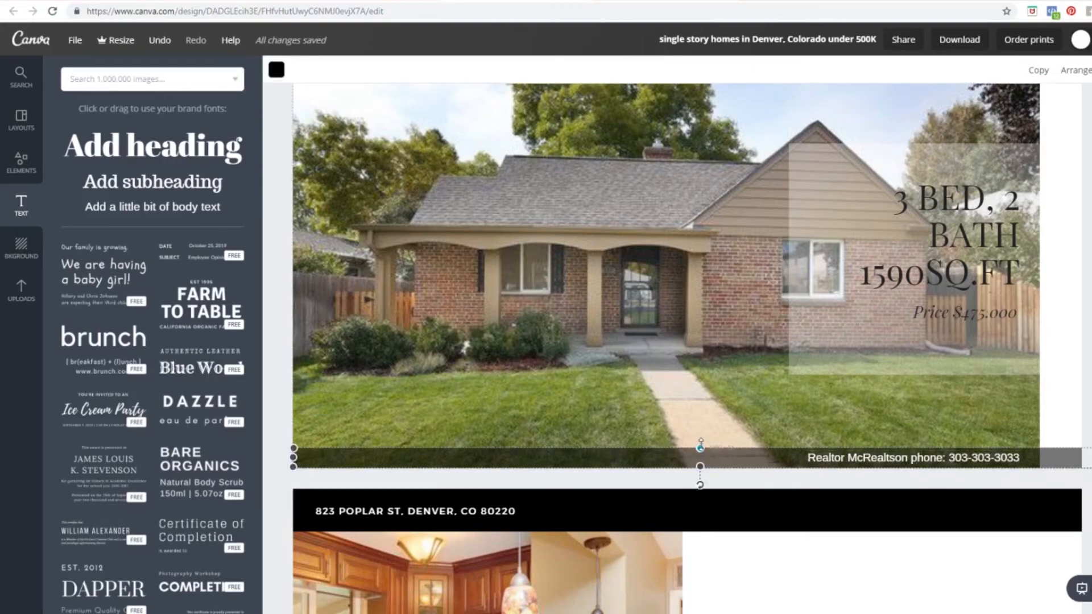
left_click(1086, 353)
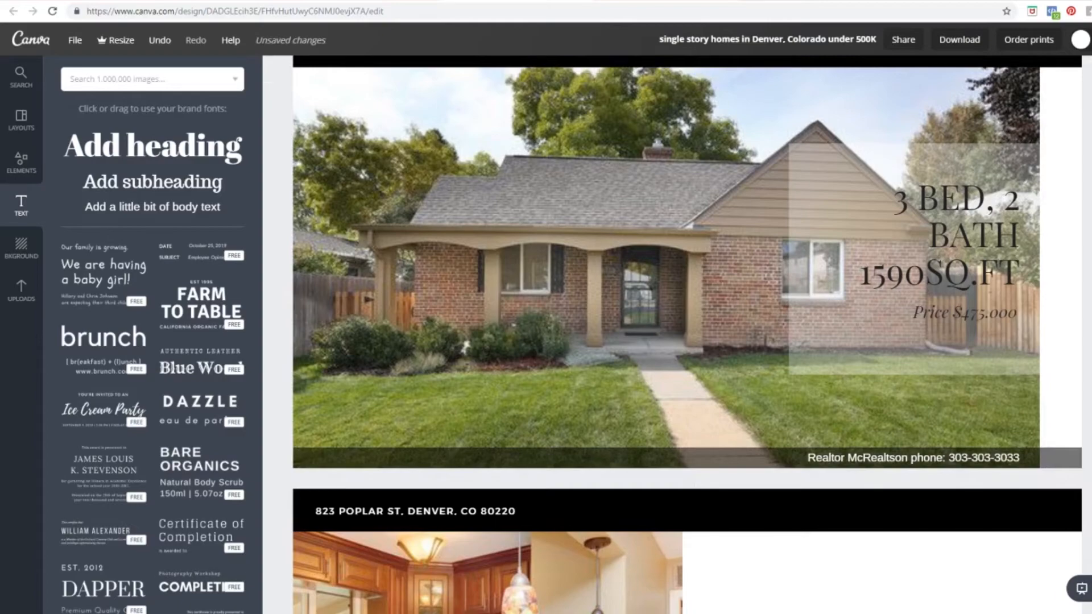
left_click(1057, 454)
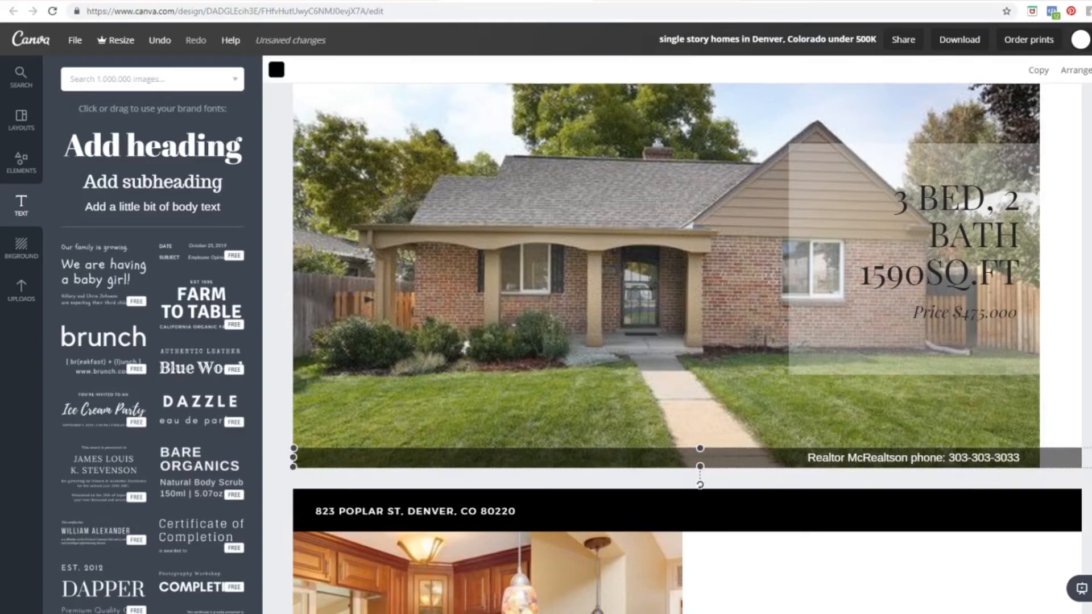
left_click_drag(1082, 458, 1041, 458)
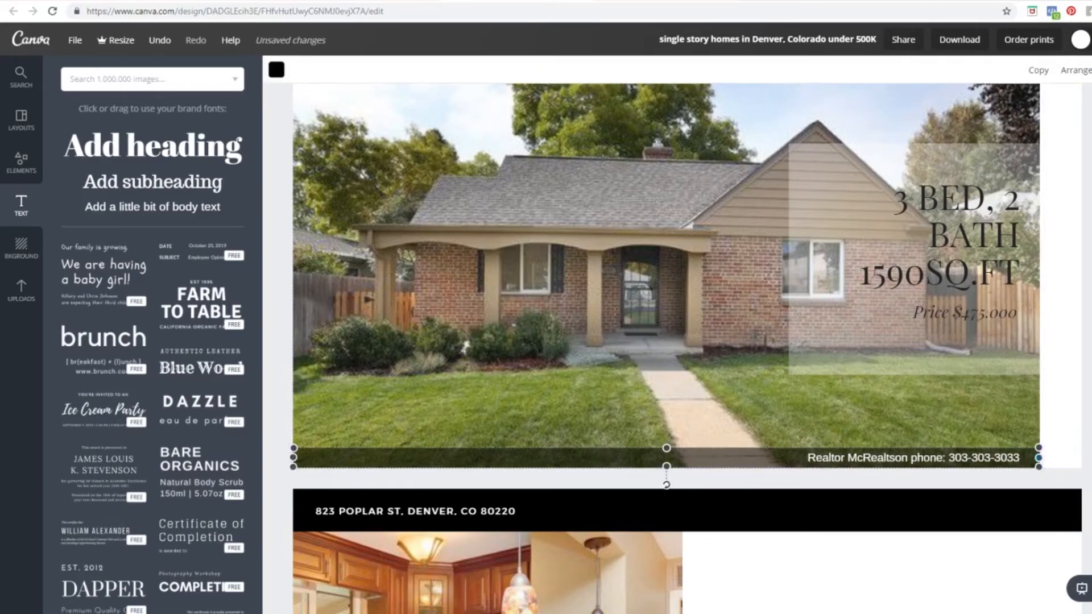
left_click(1086, 460)
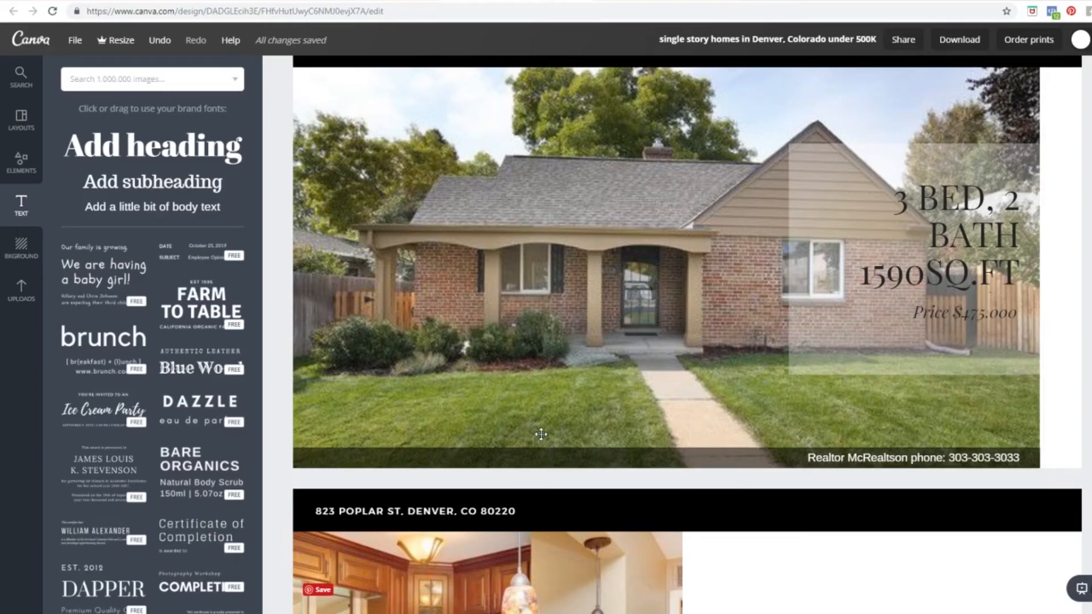
scroll(541, 434, "up", 10)
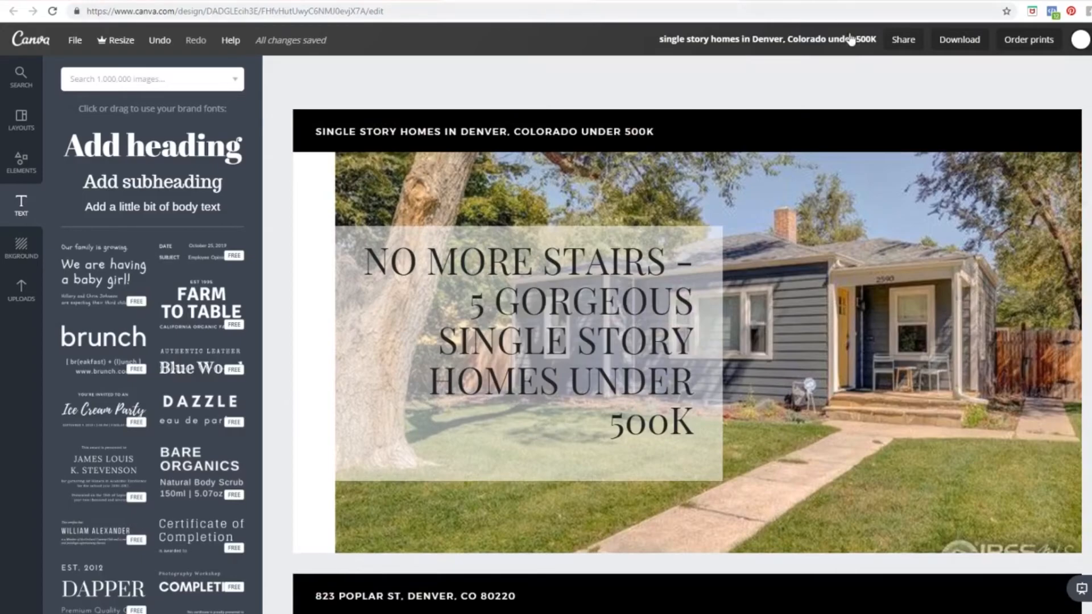
left_click(731, 41)
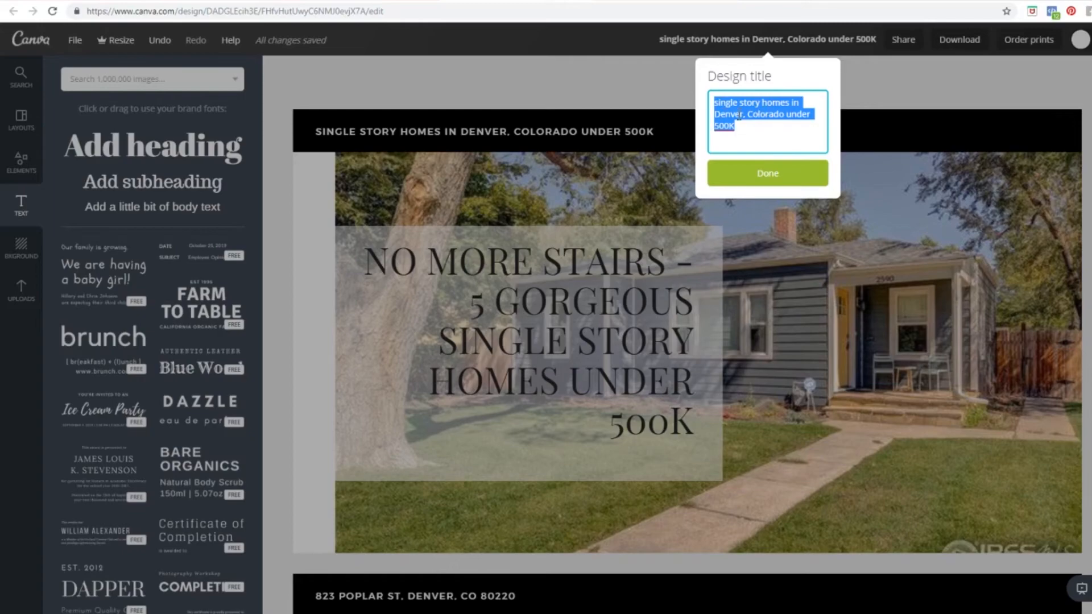
left_click(768, 179)
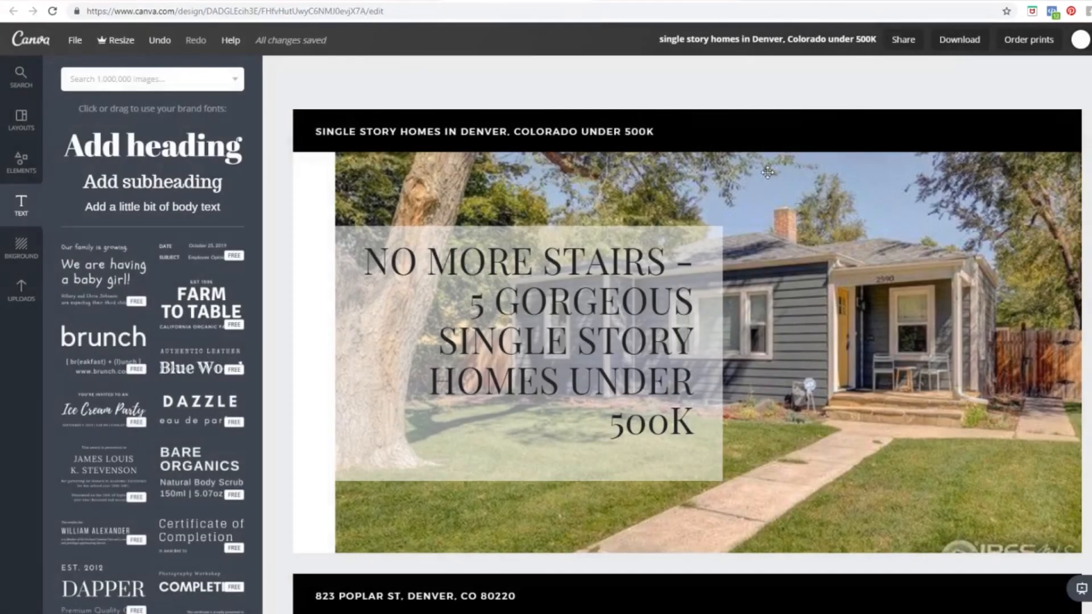
left_click(970, 47)
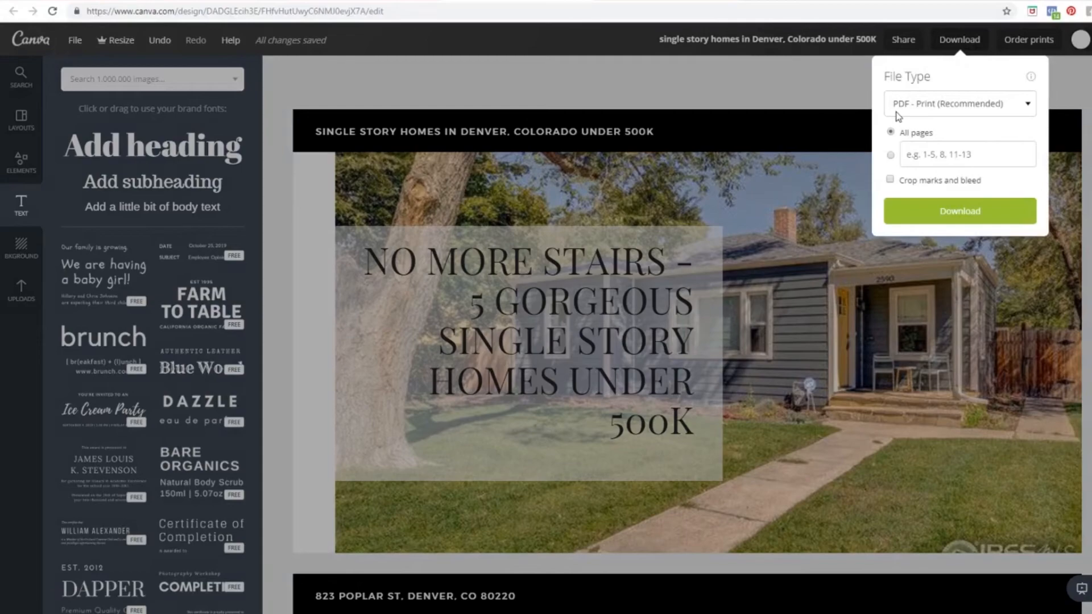
Step: Download all pages of the design as a 'PDF - Print' file
left_click(1031, 114)
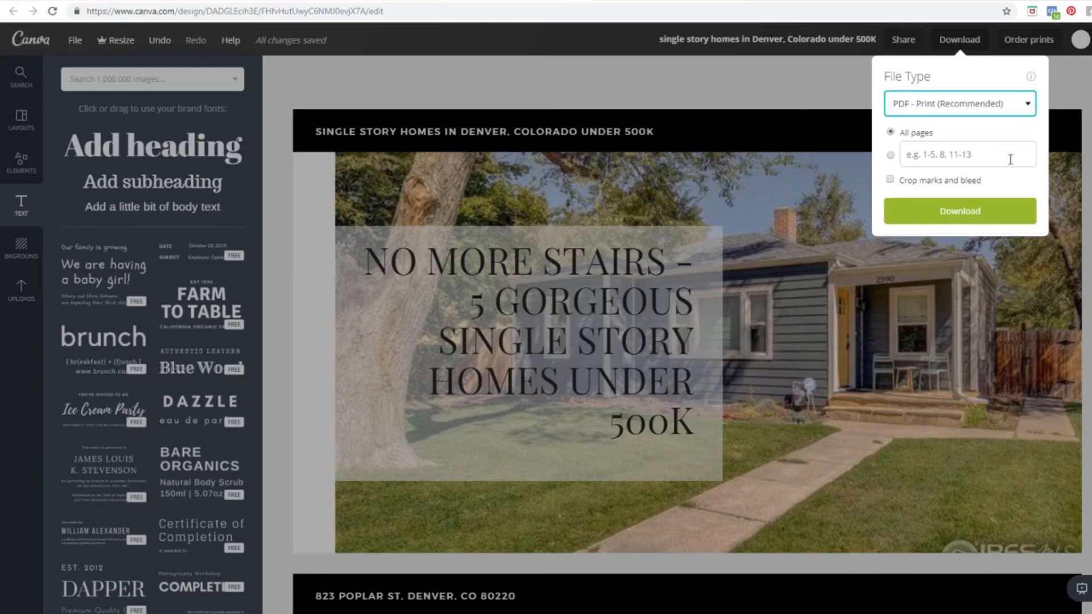
left_click(954, 223)
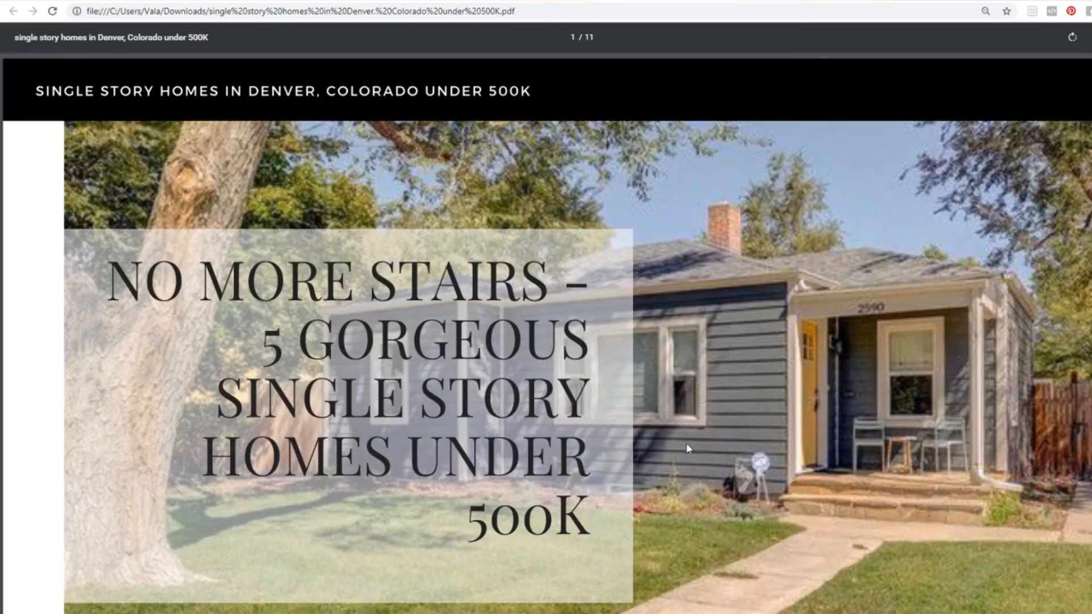
Step: Scroll through the exported PDF to review each Denver single-story home listing
scroll(787, 413, "down", 7)
scroll(787, 414, "down", 7)
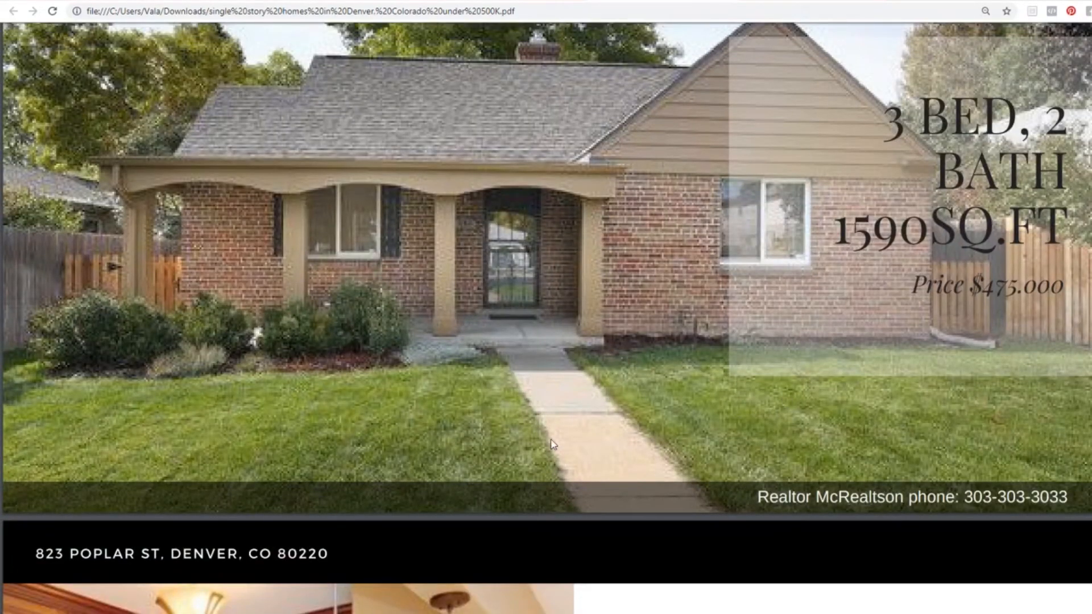
scroll(551, 441, "up", 3)
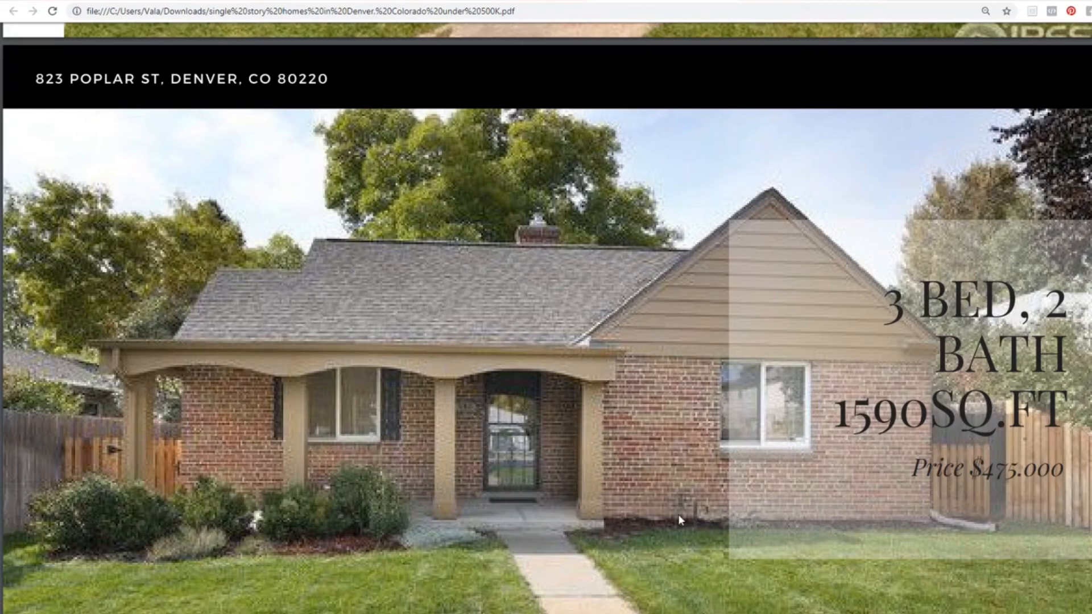
scroll(679, 514, "down", 10)
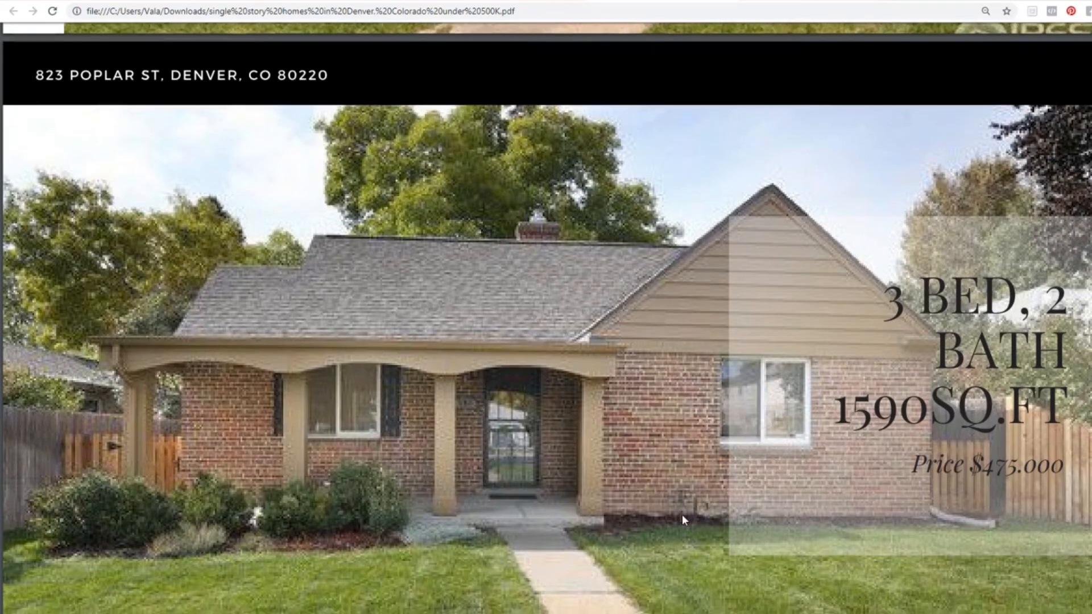
scroll(682, 517, "down", 3)
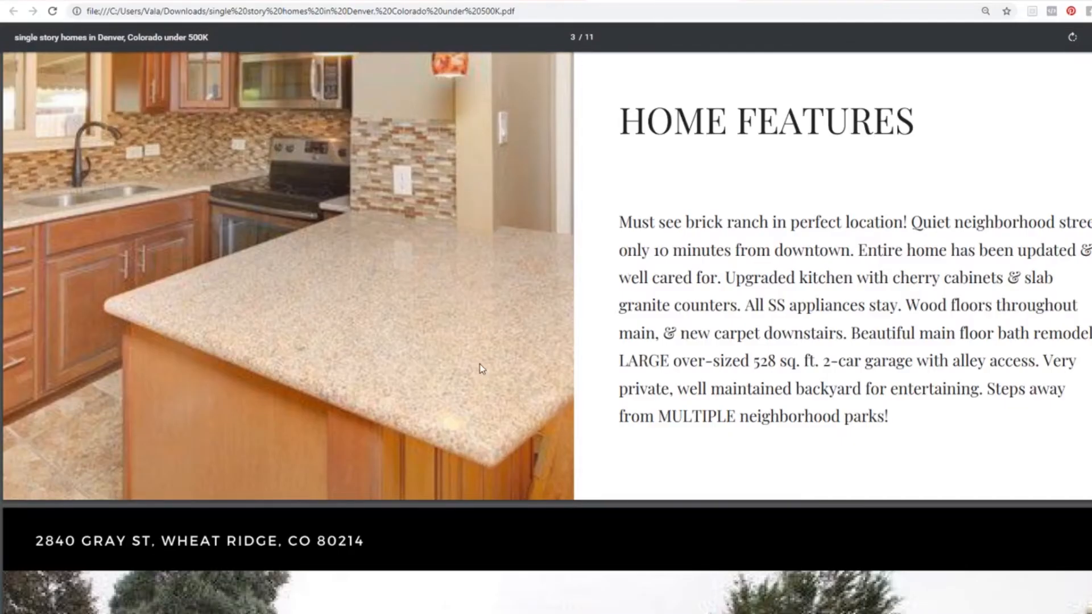
scroll(479, 364, "up", 4)
scroll(480, 363, "up", 8)
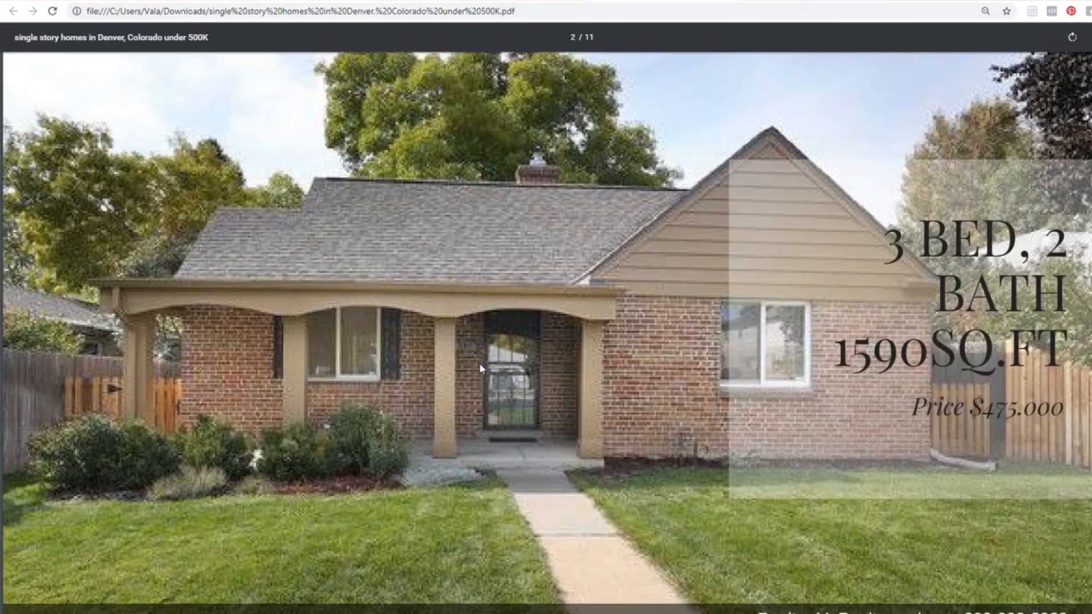
scroll(479, 365, "down", 8)
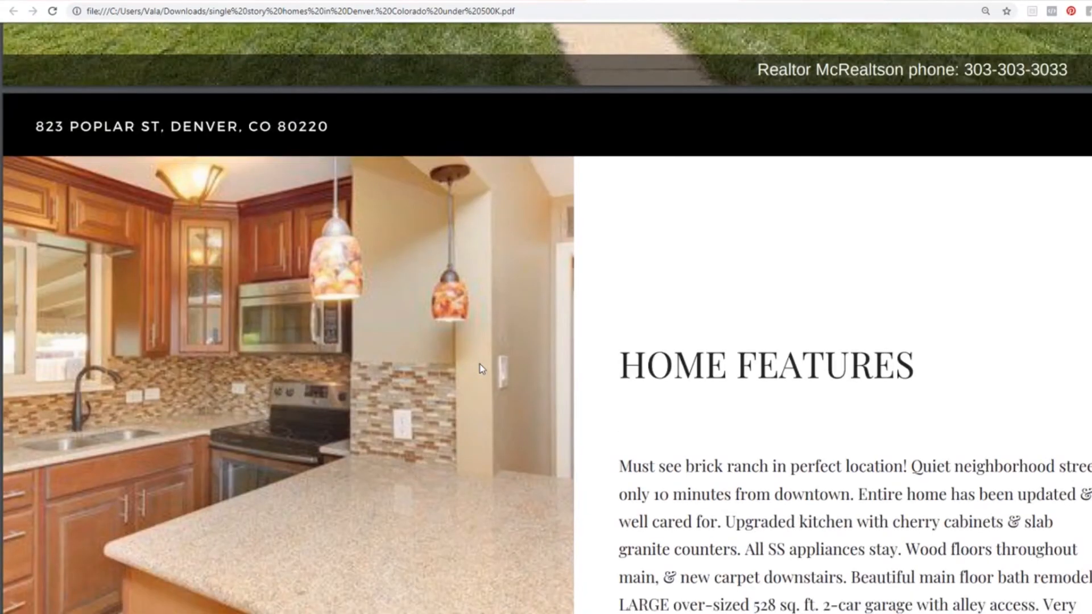
scroll(481, 369, "down", 10)
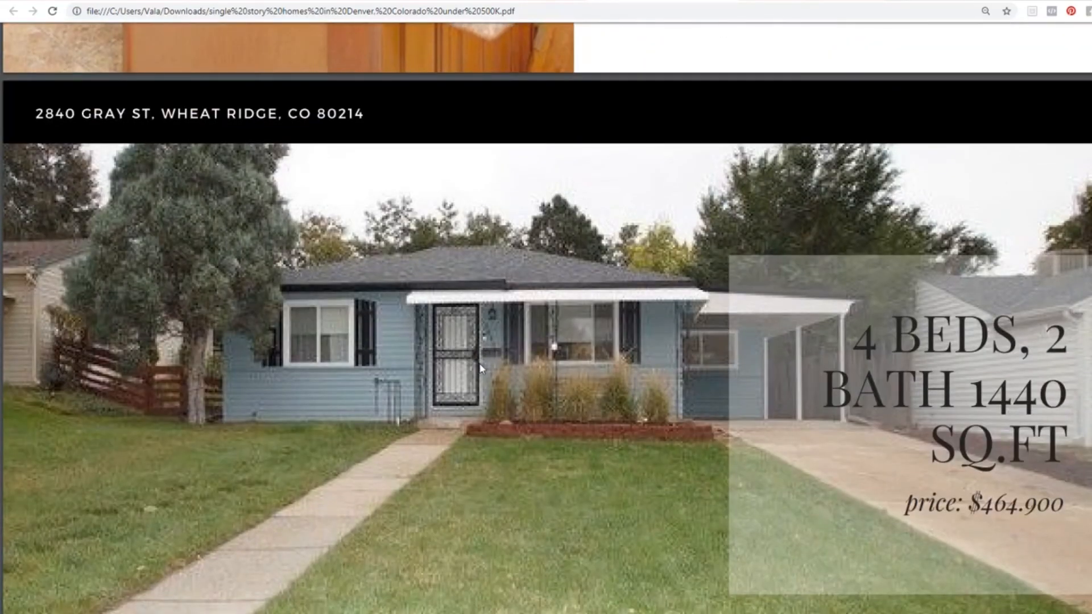
scroll(480, 368, "down", 2)
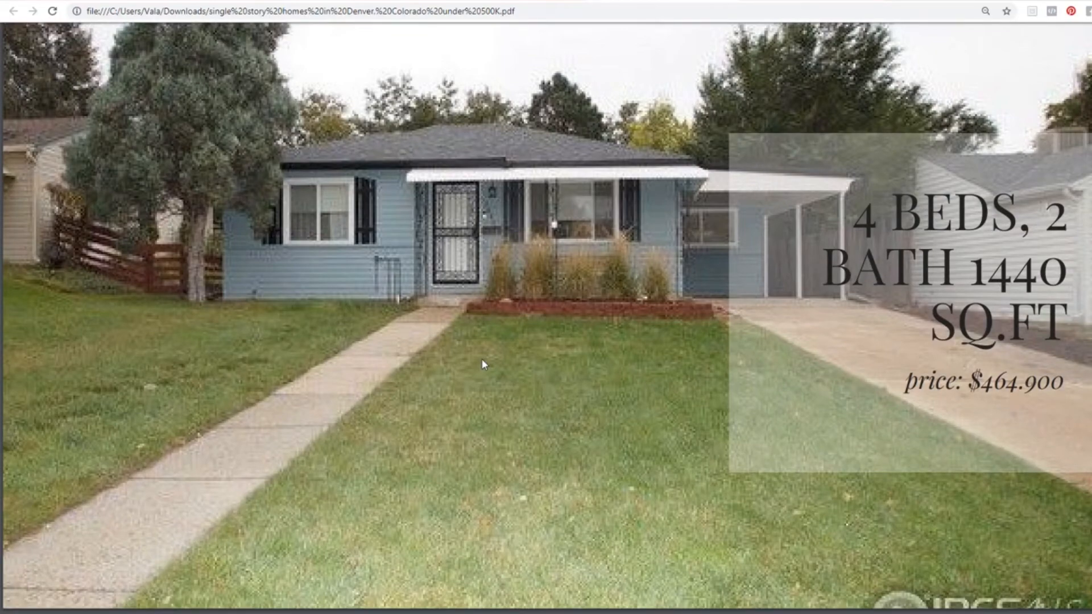
scroll(481, 364, "down", 10)
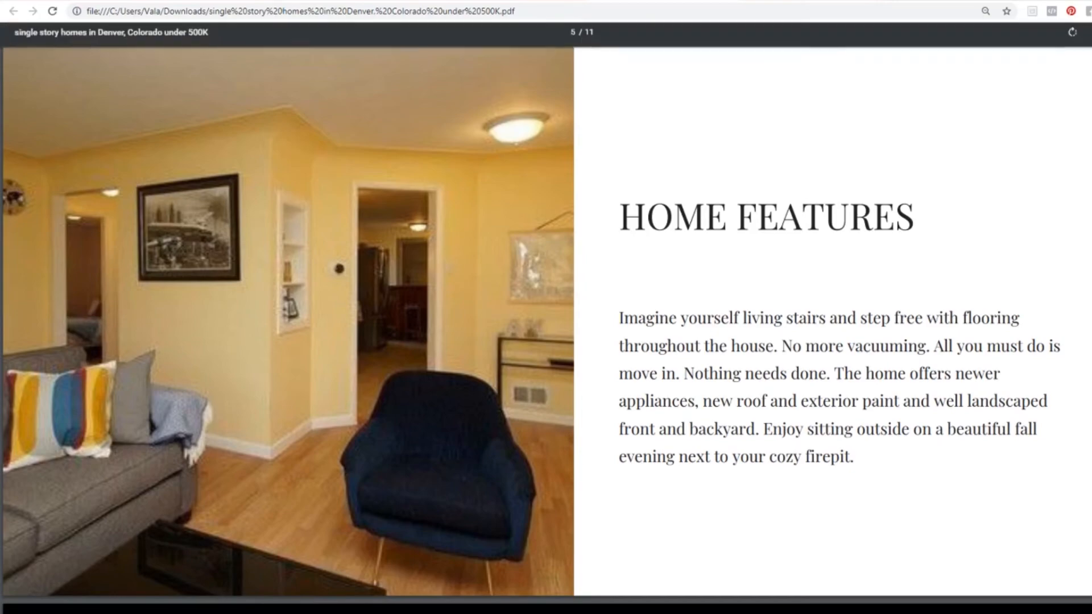
scroll(400, 298, "down", 6)
scroll(401, 303, "down", 4)
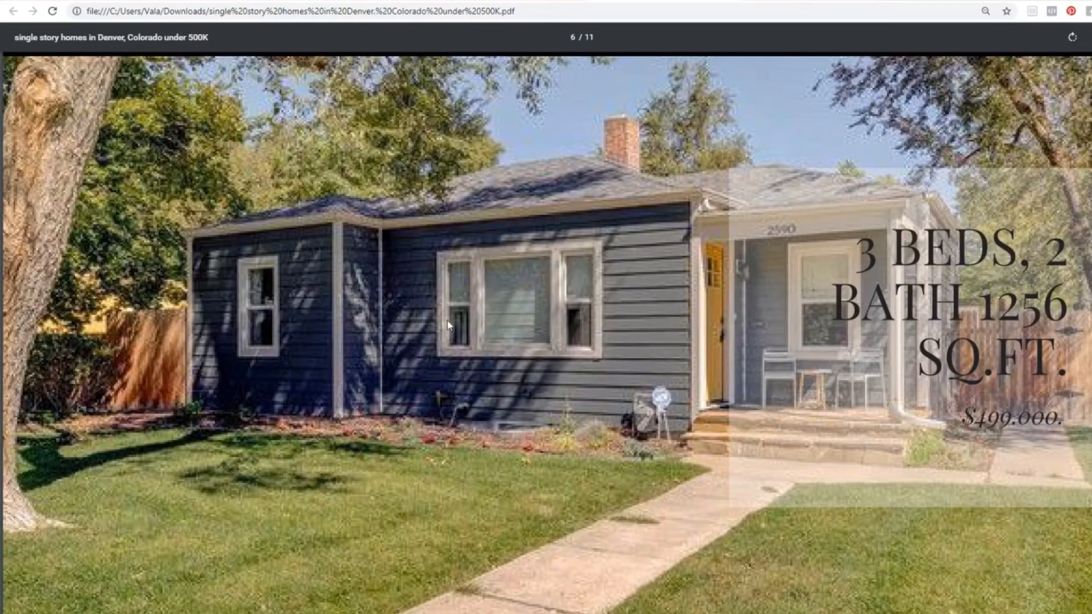
scroll(447, 326, "down", 3)
scroll(446, 326, "down", 12)
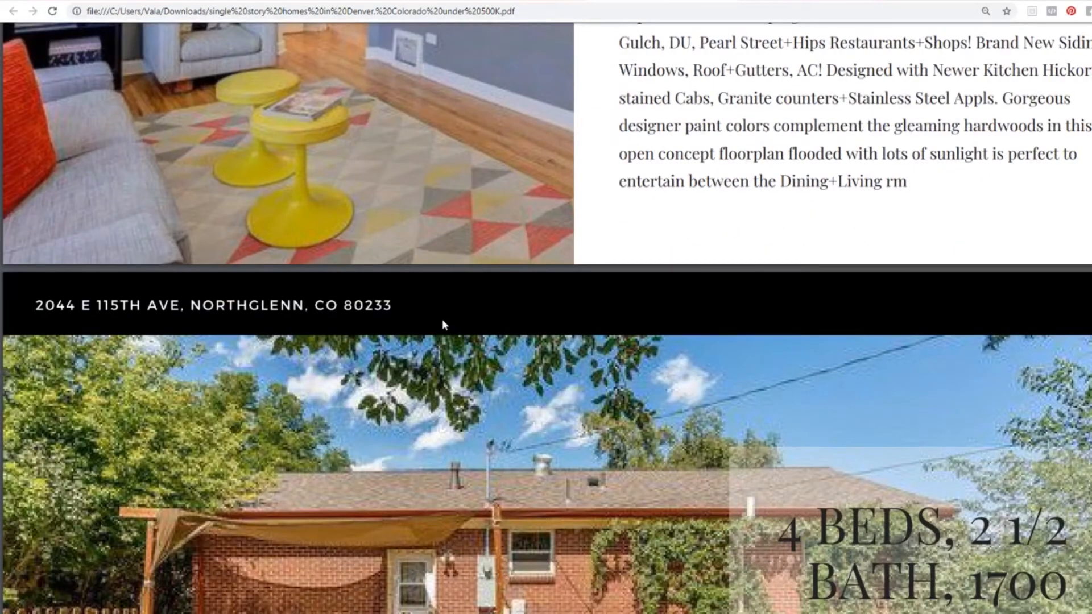
scroll(443, 321, "down", 5)
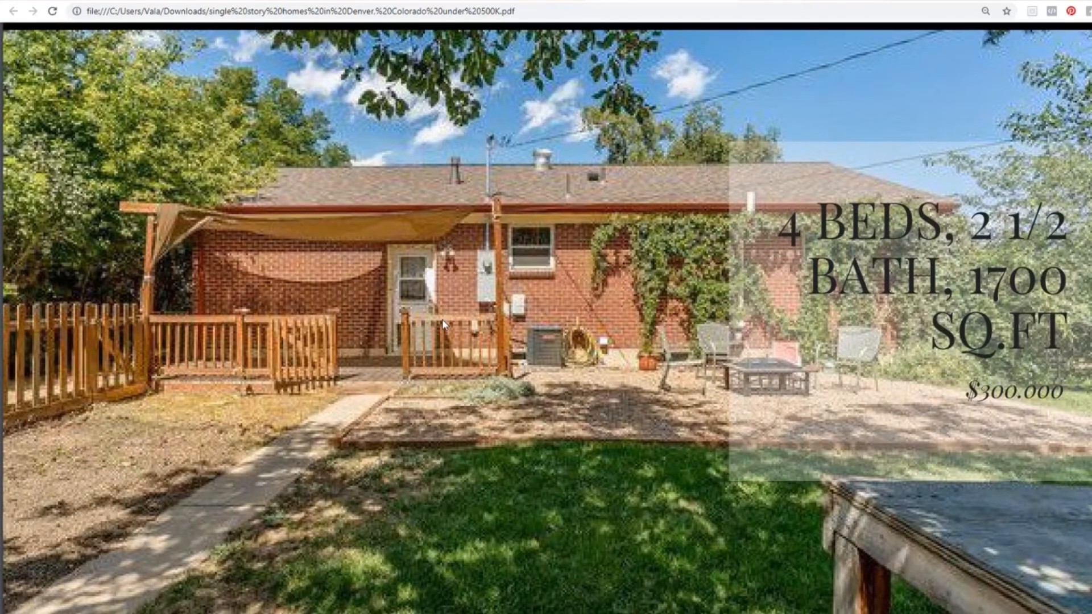
scroll(441, 319, "down", 11)
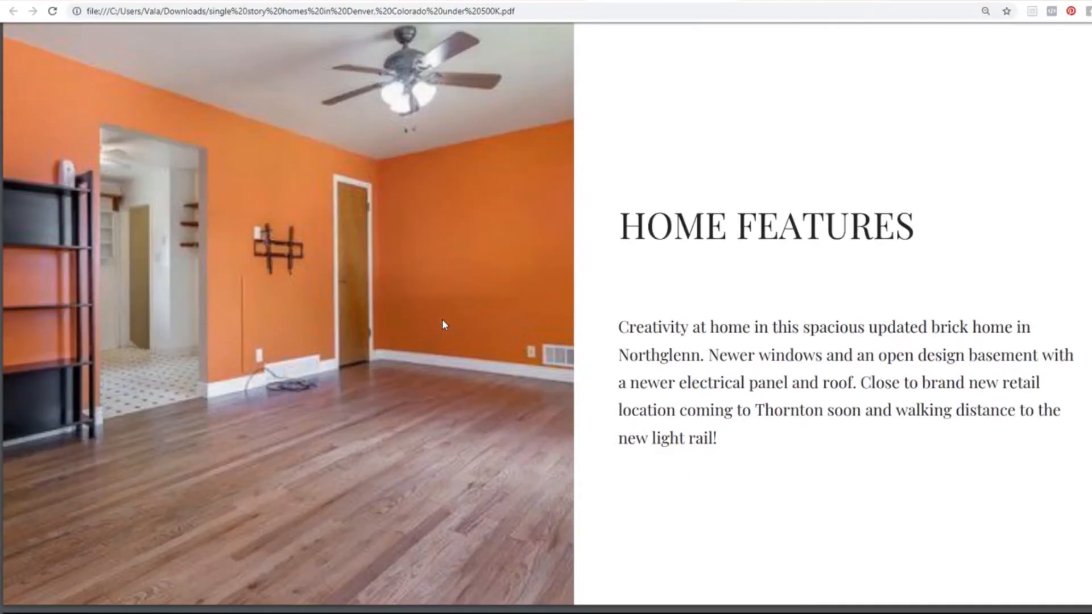
scroll(442, 319, "down", 10)
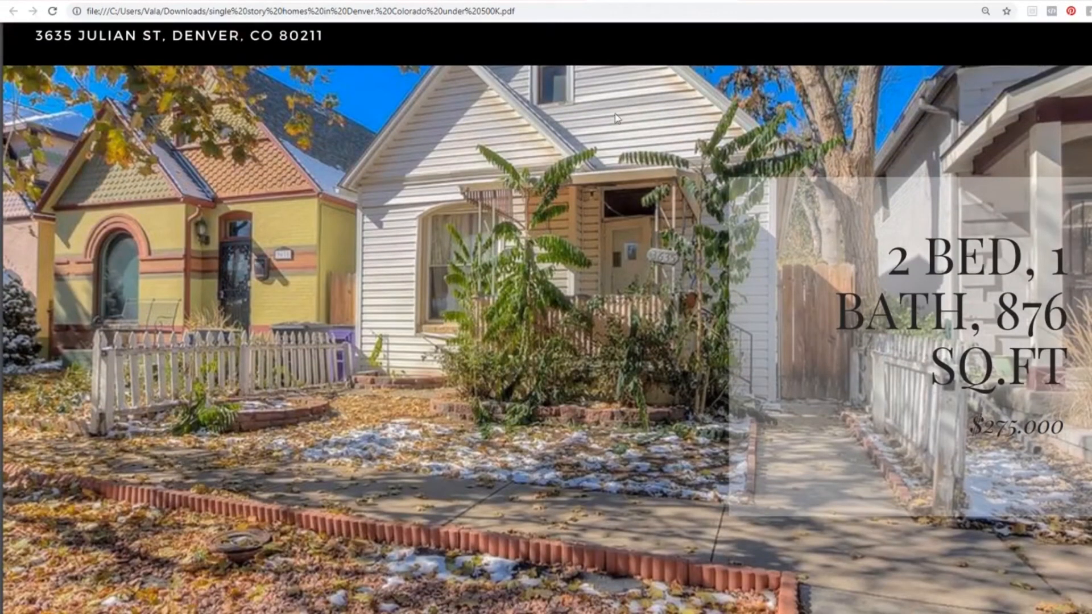
scroll(419, 258, "down", 1)
scroll(418, 254, "down", 10)
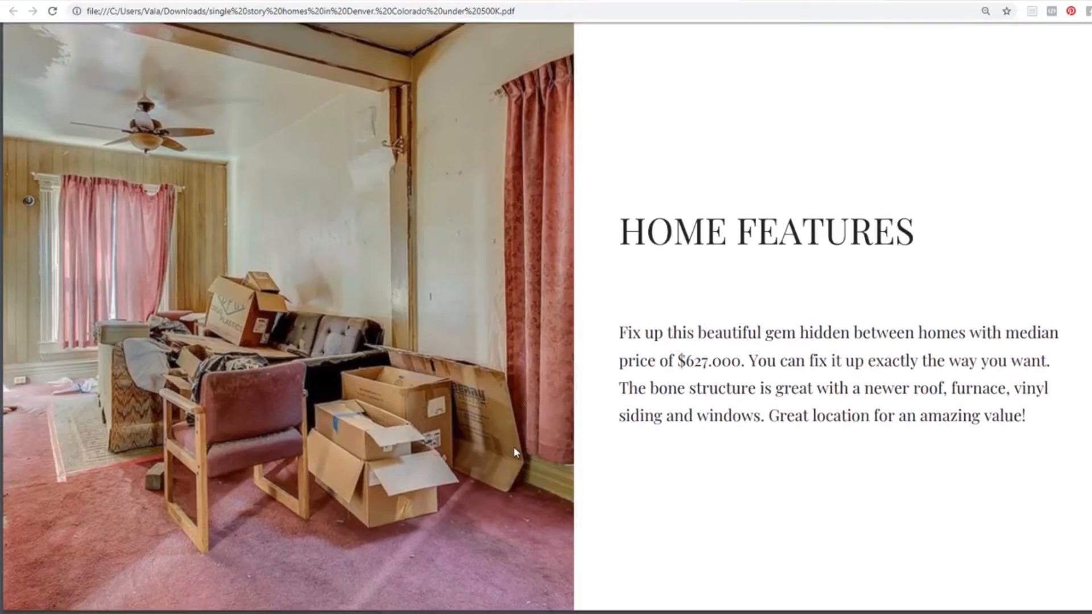
scroll(514, 446, "up", 15)
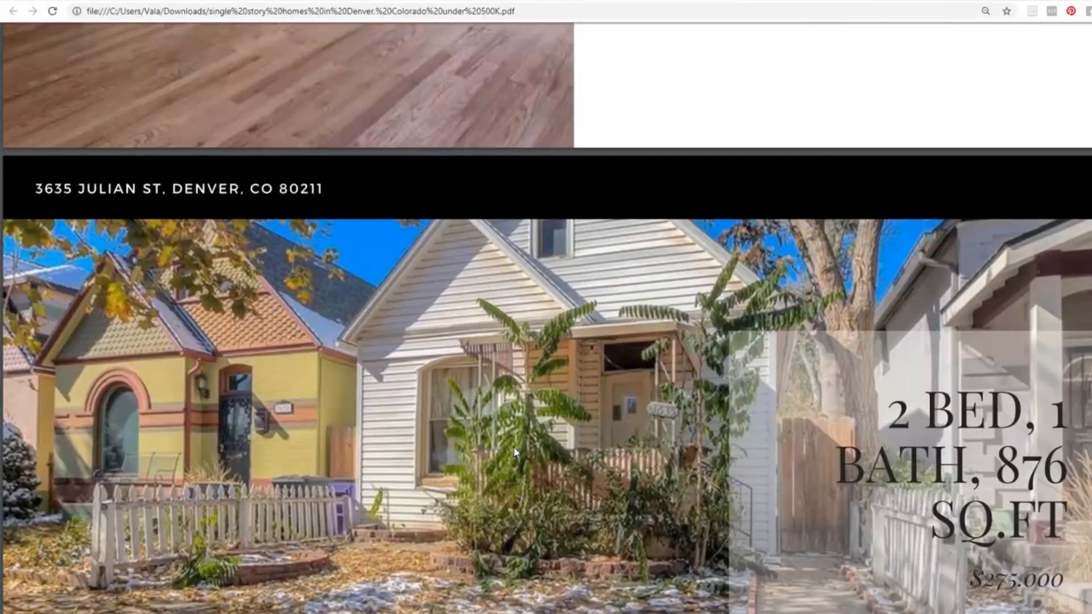
scroll(514, 452, "up", 4)
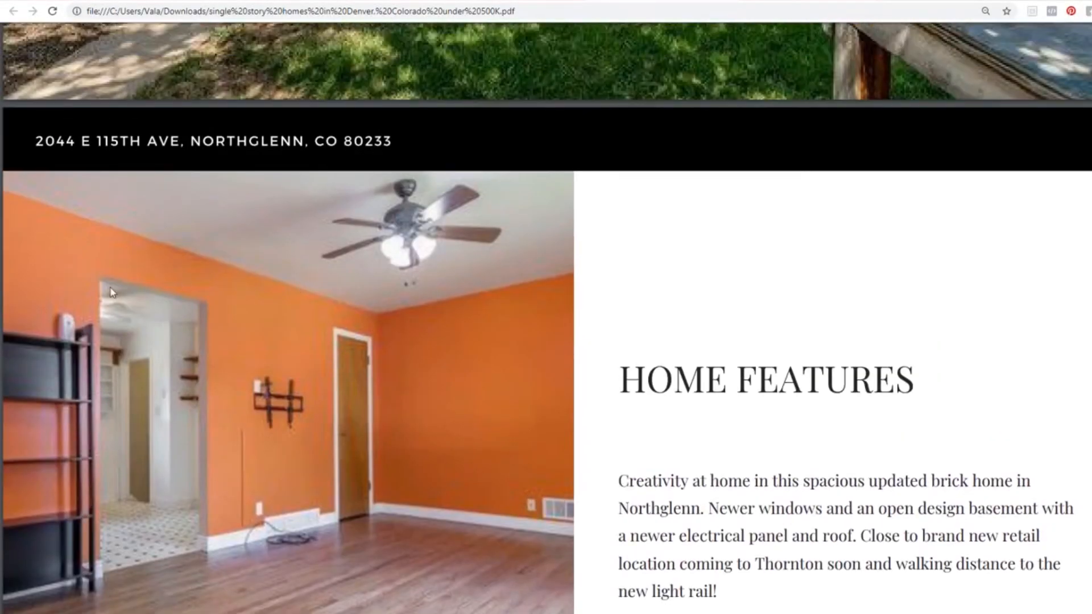
scroll(434, 425, "up", 8)
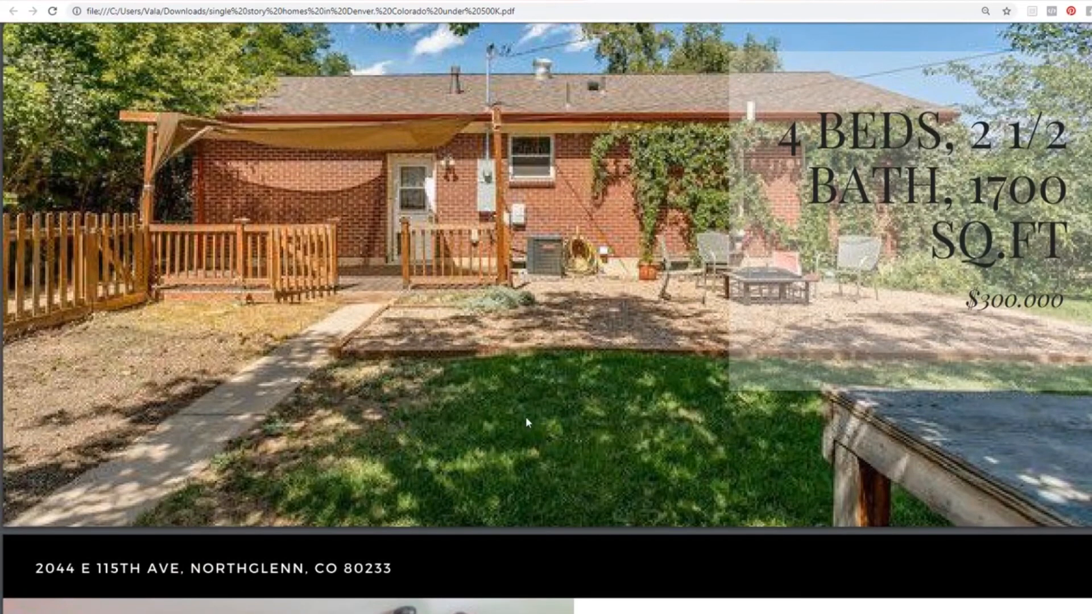
scroll(533, 423, "up", 10)
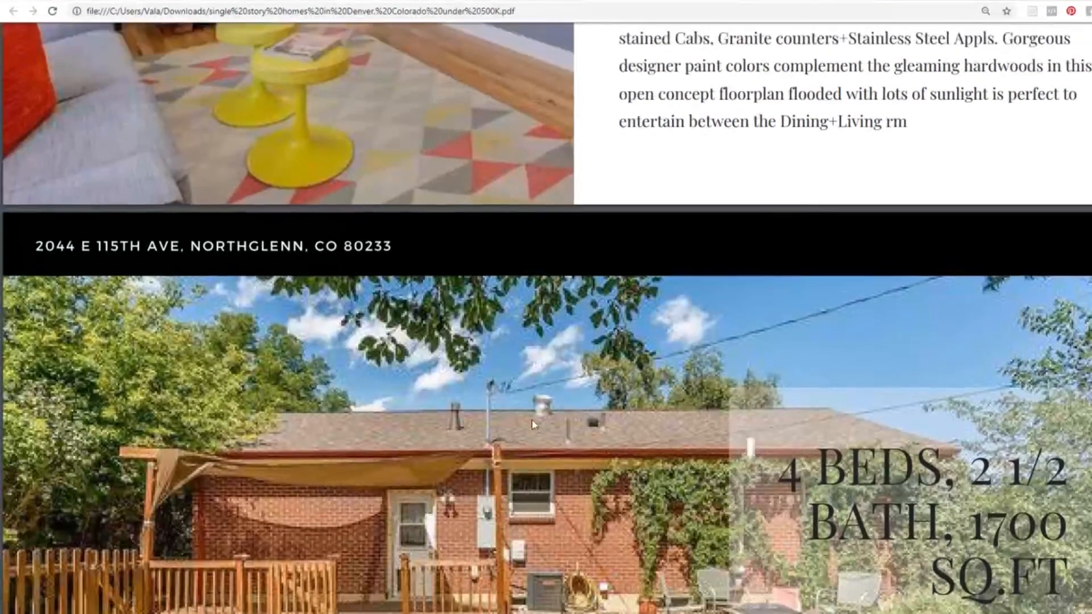
scroll(532, 423, "up", 10)
scroll(533, 423, "down", 7)
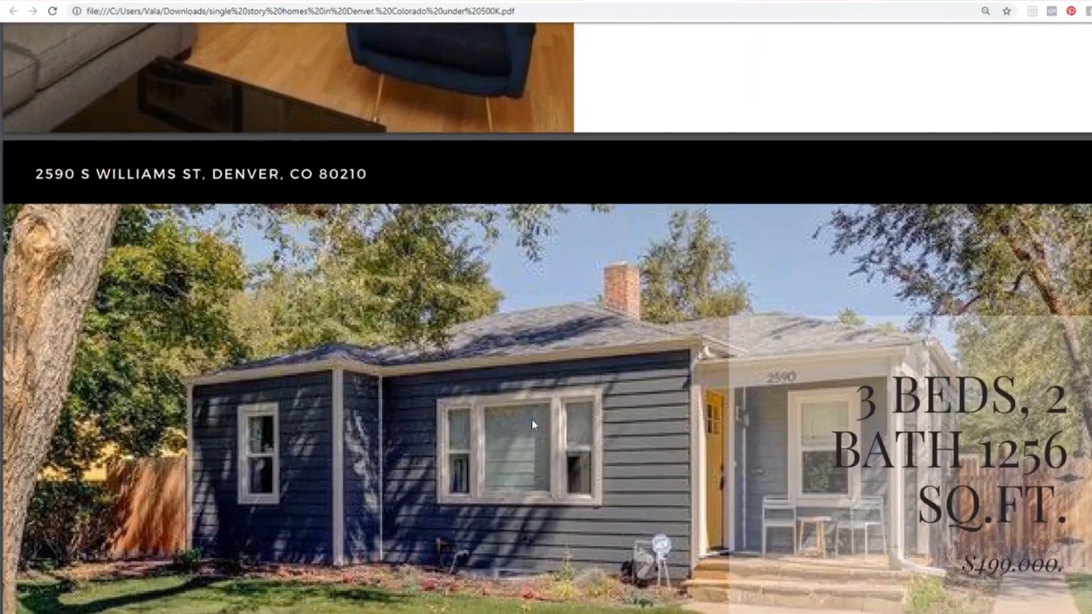
scroll(533, 424, "up", 6)
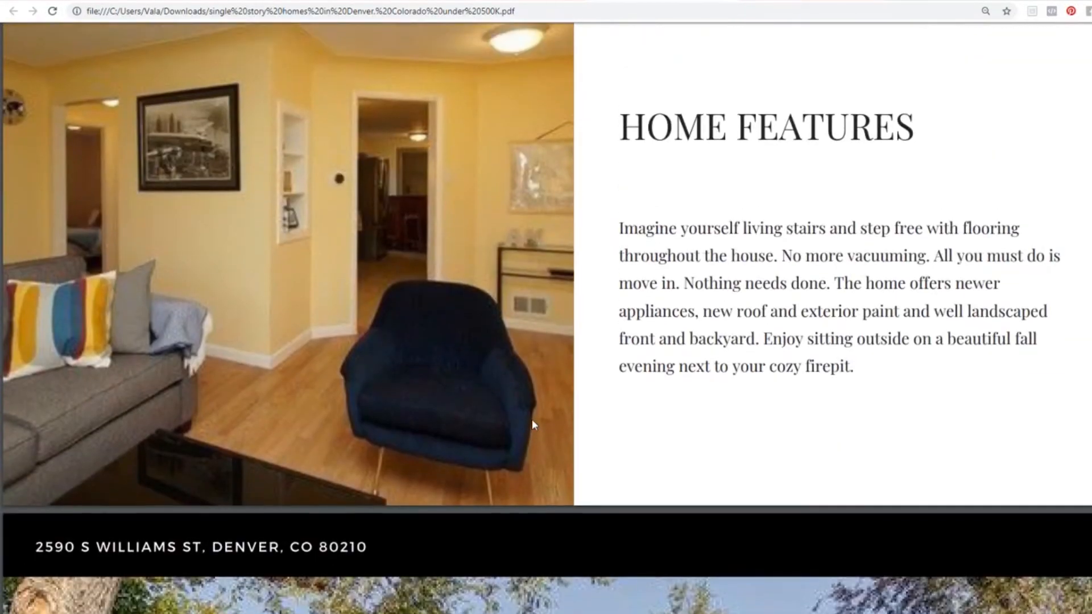
scroll(532, 424, "up", 16)
scroll(532, 424, "up", 17)
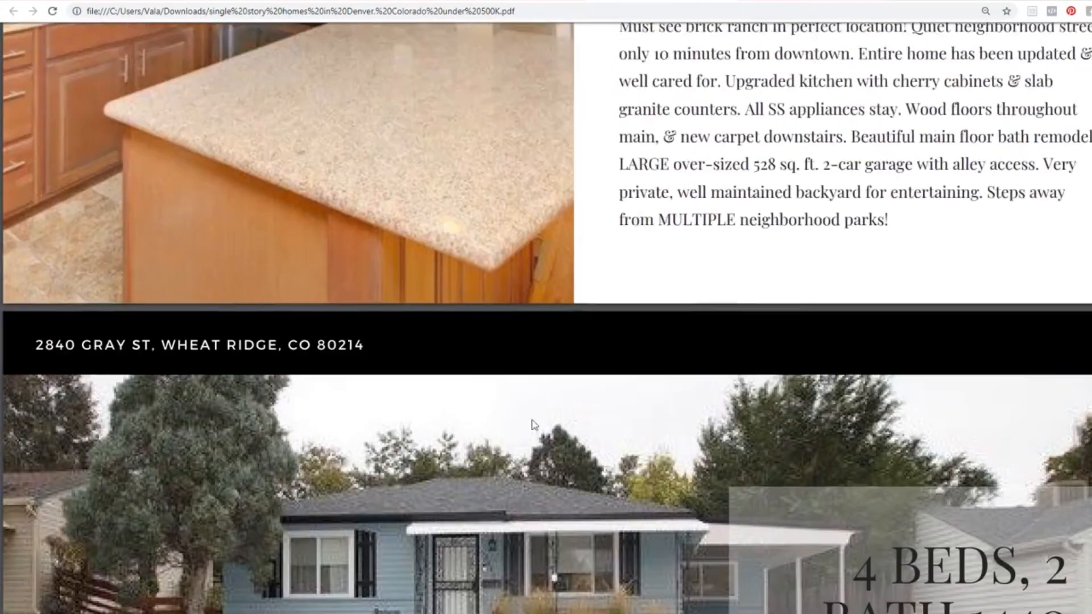
scroll(531, 418, "up", 12)
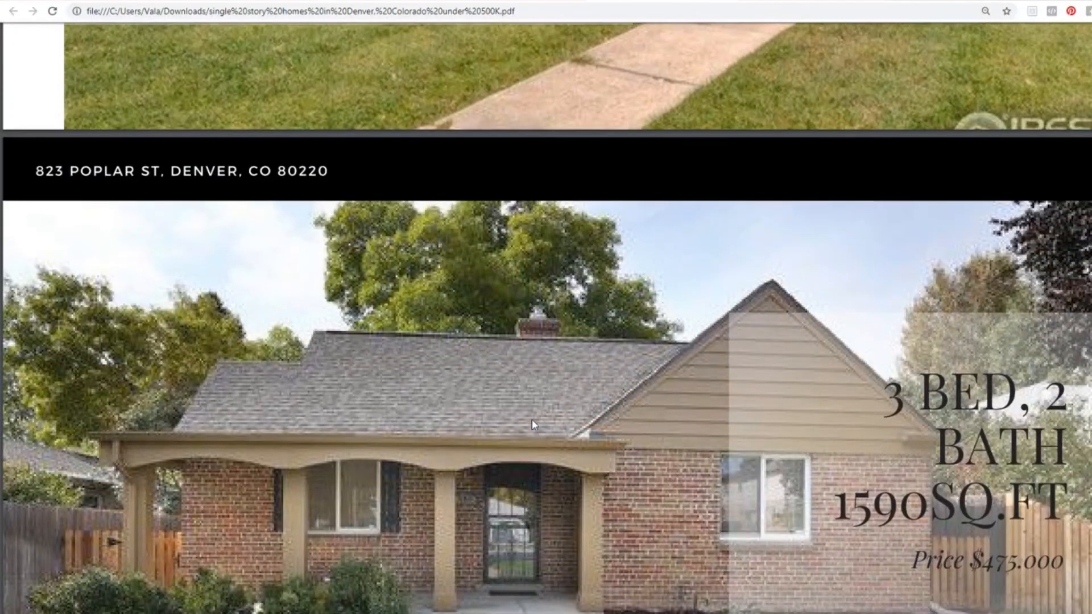
scroll(532, 424, "up", 1)
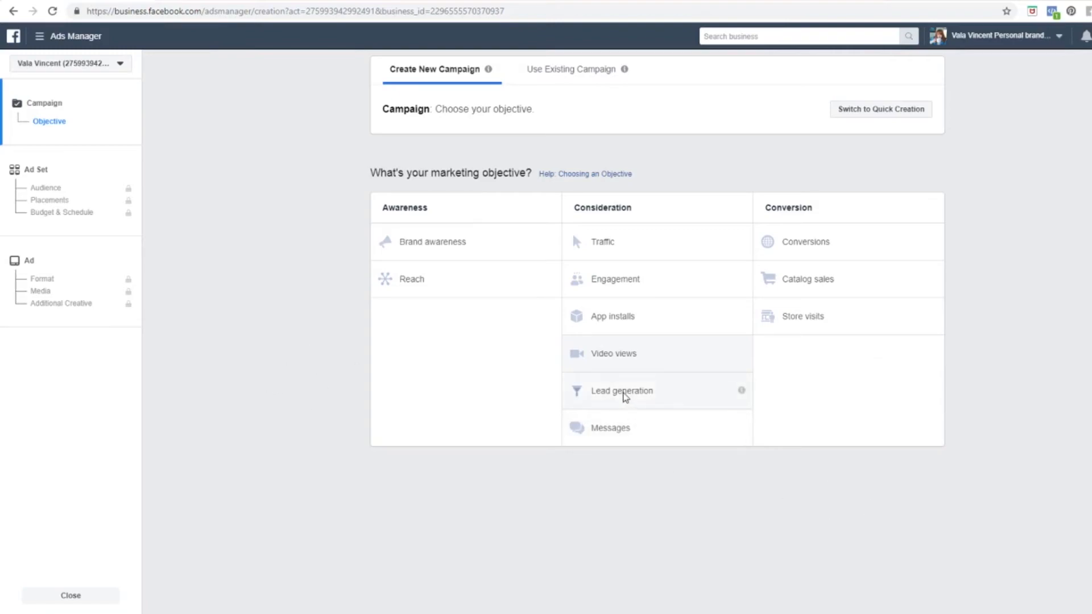
Step: Choose the Lead generation objective, name it 'Lead generation - realtor single story homes', and continue
left_click(624, 396)
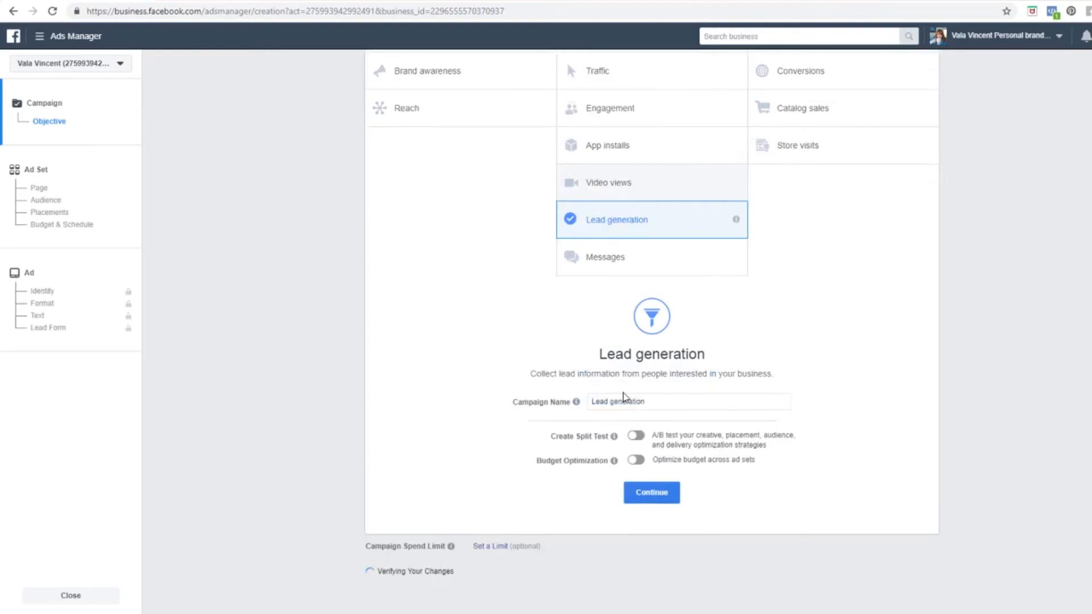
left_click(670, 420)
key("ctrl+a")
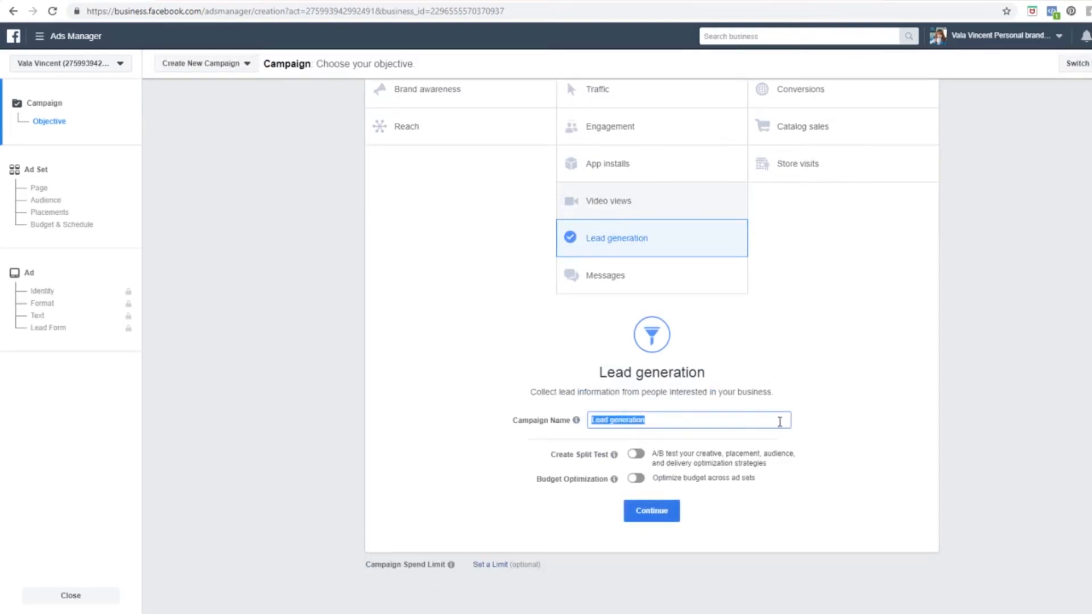
left_click(778, 422)
type("- realtor")
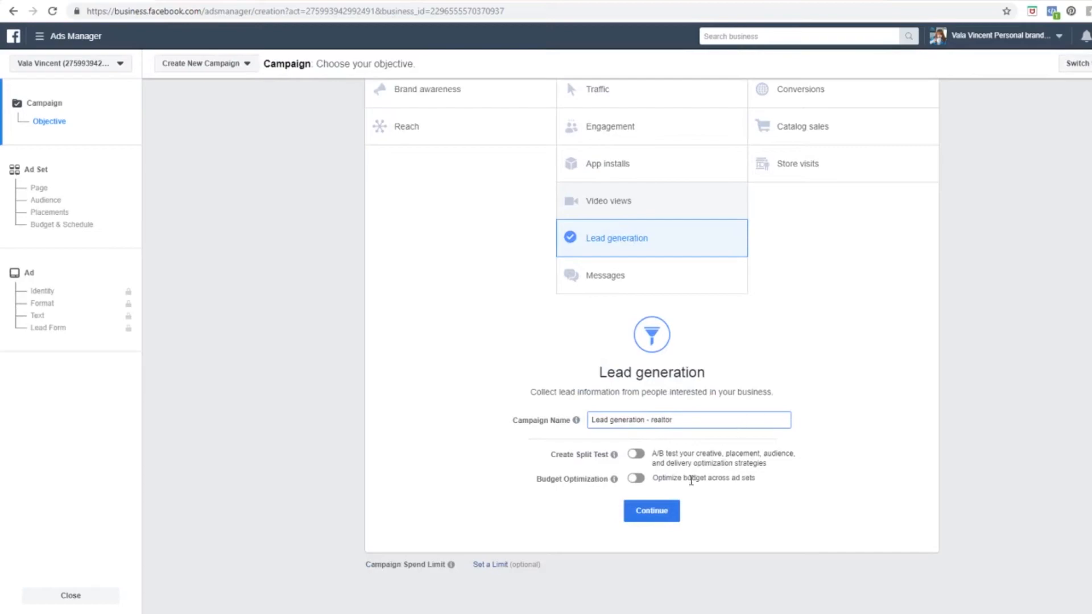
mouse_move(613, 478)
type("single story homes")
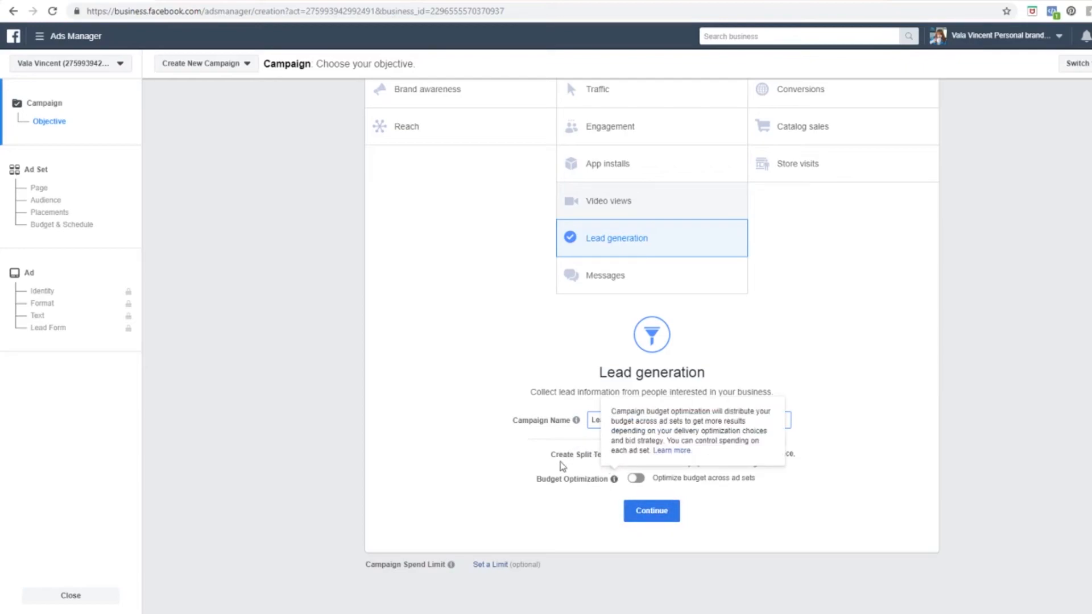
left_click(653, 514)
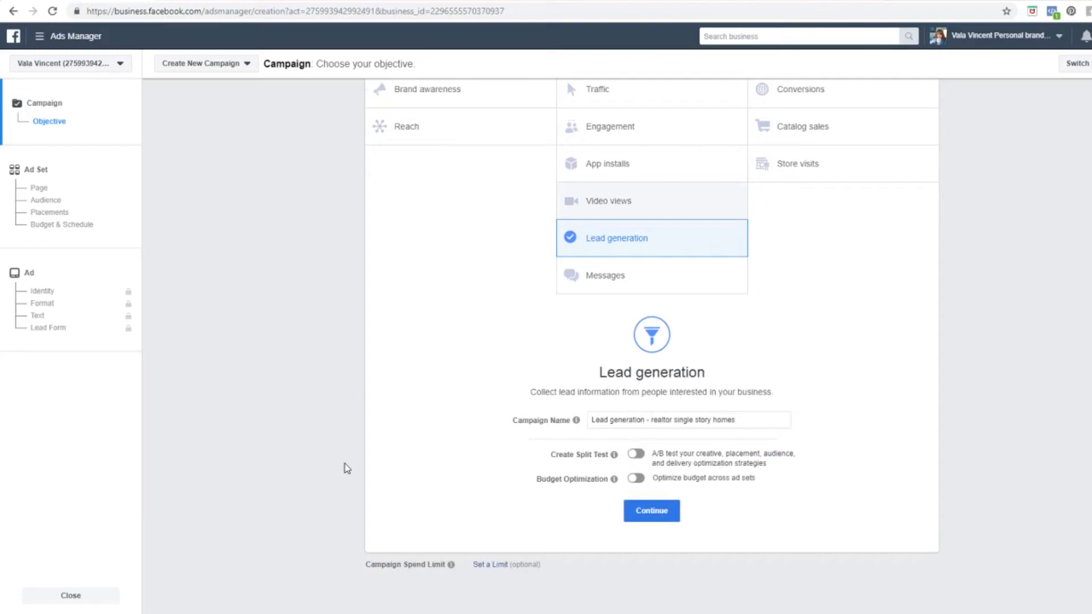
left_click(661, 517)
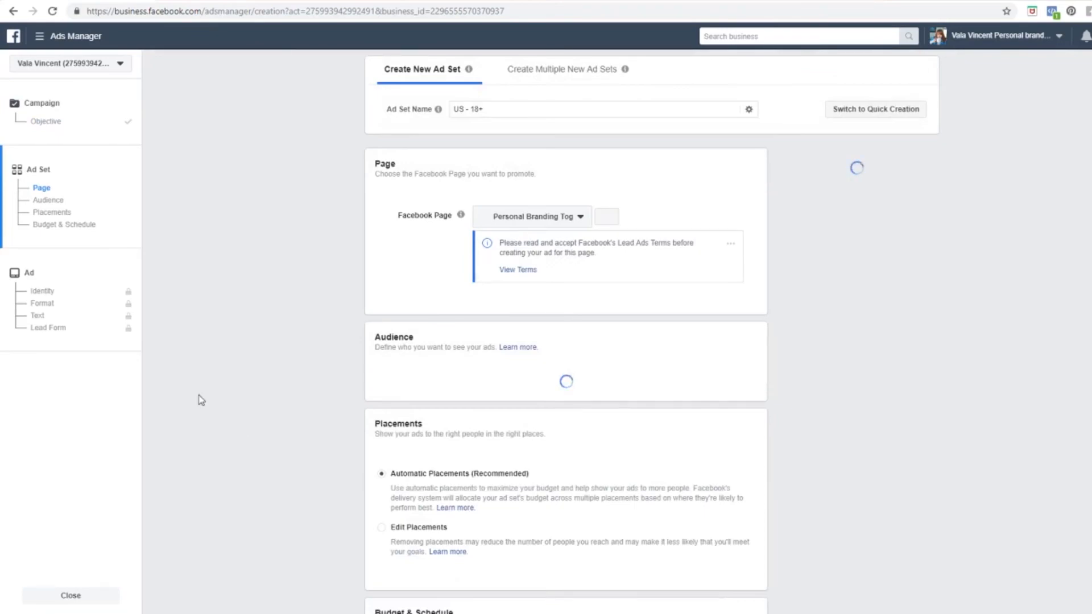
Step: Pick a different Facebook Page to promote in the ad set
left_click(578, 216)
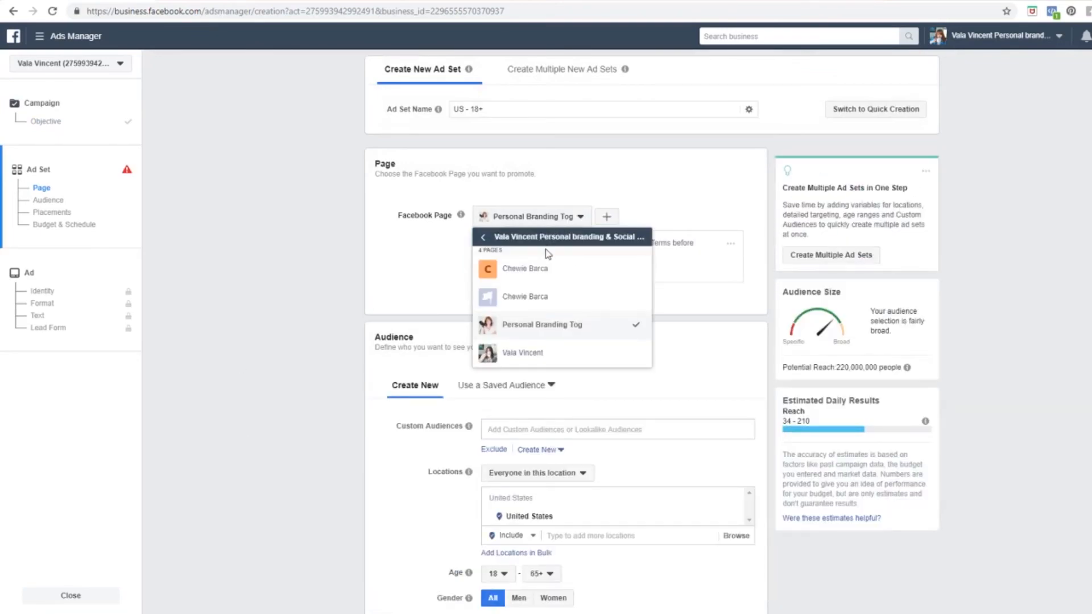
left_click(526, 352)
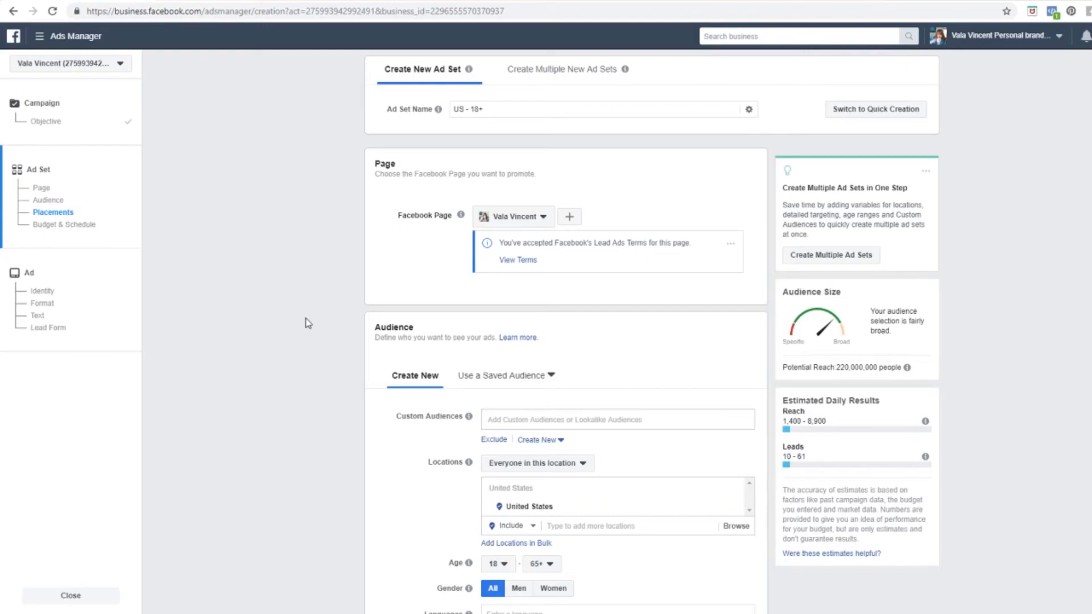
left_click(544, 223)
left_click(543, 223)
Step: Set the audience minimum age to 50
mouse_move(439, 114)
scroll(334, 366, "down", 5)
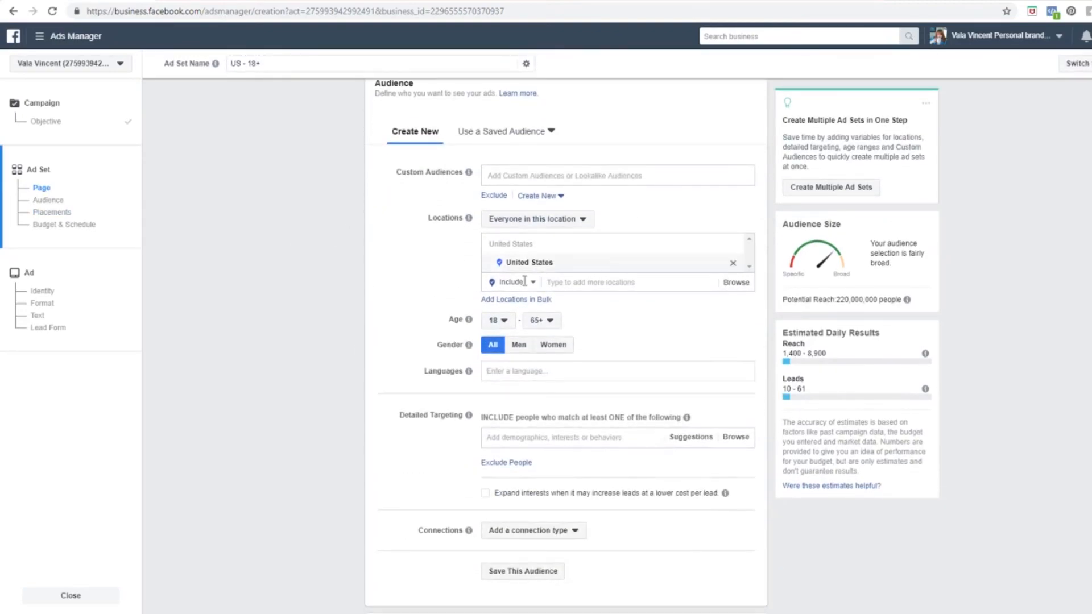
left_click(500, 322)
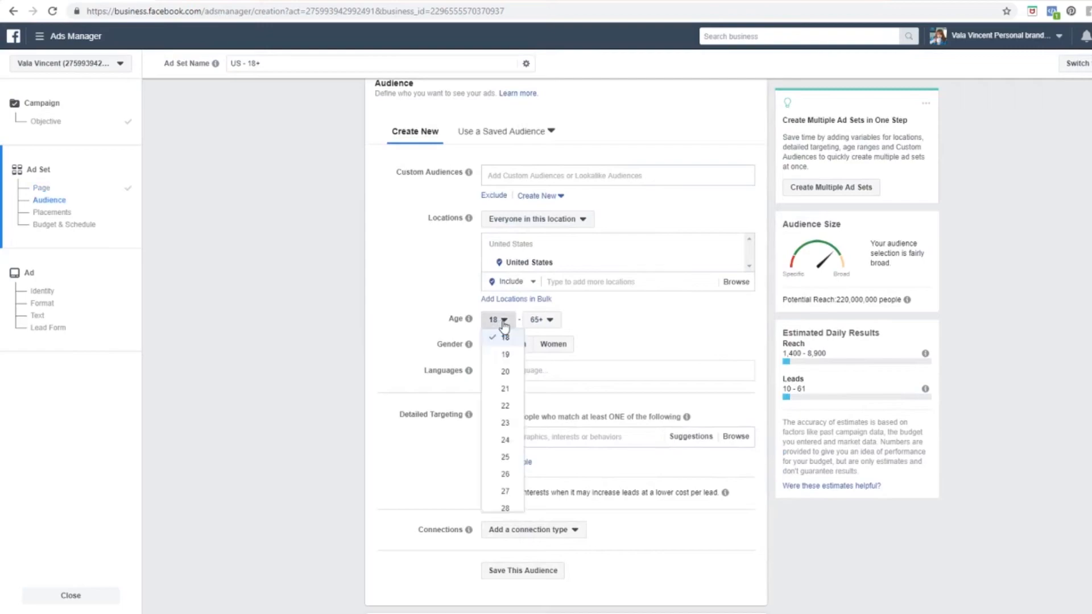
scroll(512, 449, "down", 3)
scroll(512, 450, "up", 2)
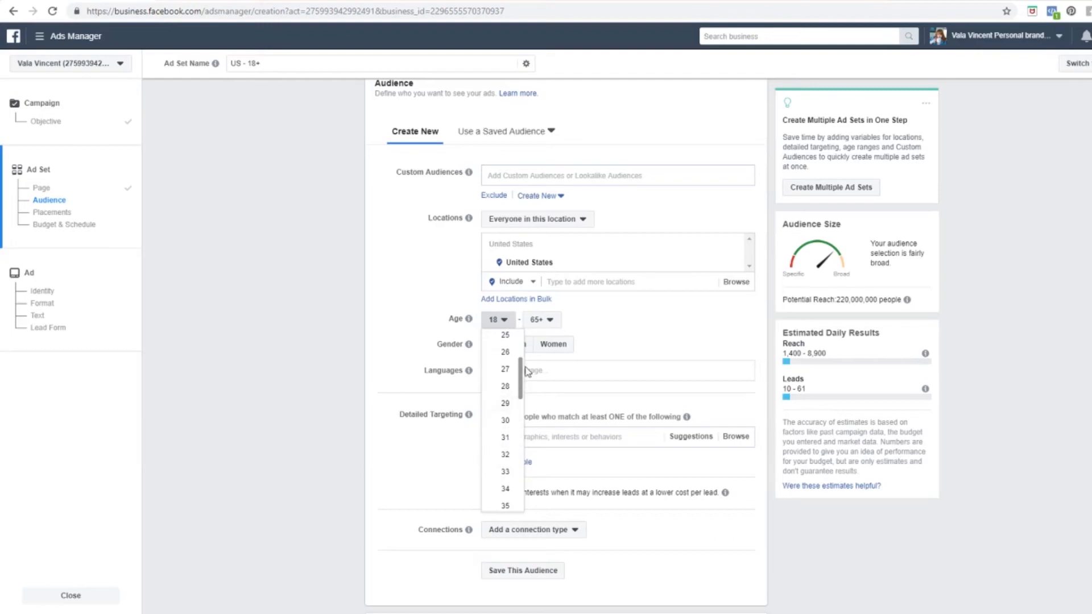
left_click_drag(519, 375, 527, 465)
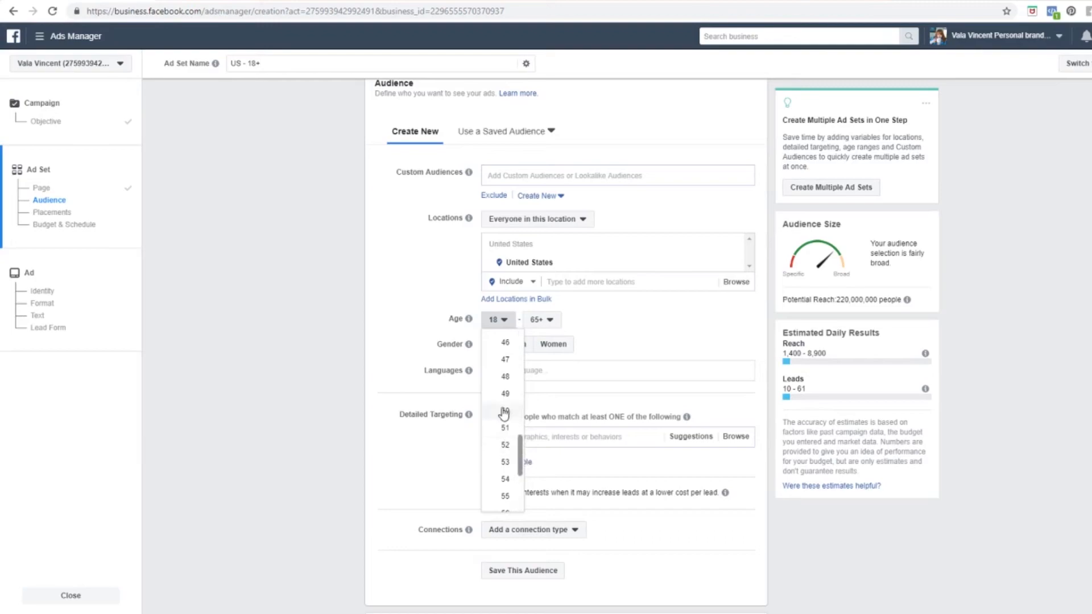
left_click(505, 410)
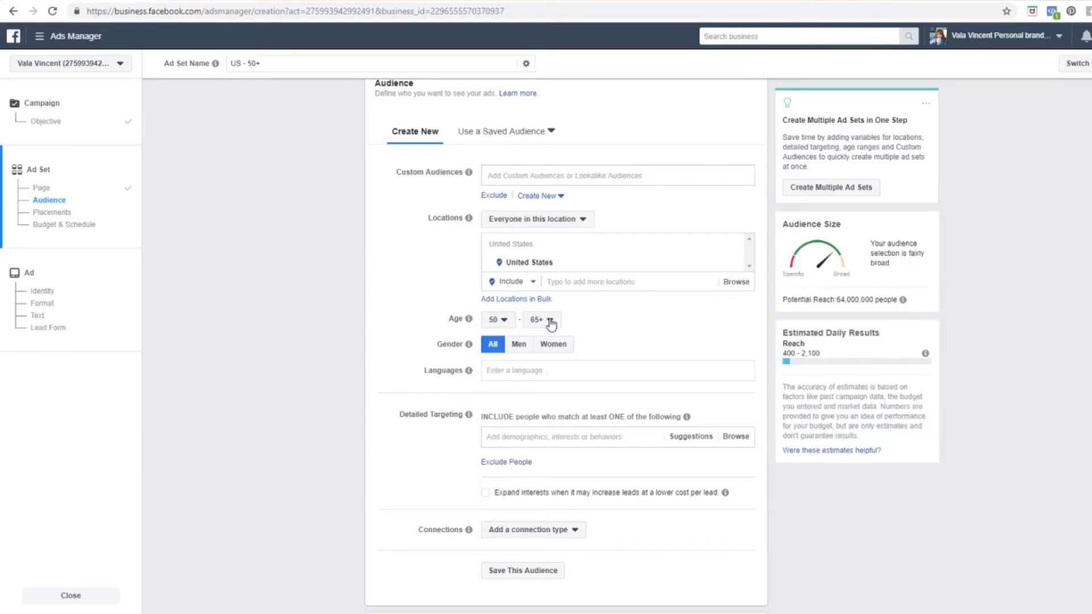
Step: Add English (All) as the target language, discarding a typed Spanish entry
left_click(512, 372)
type("English")
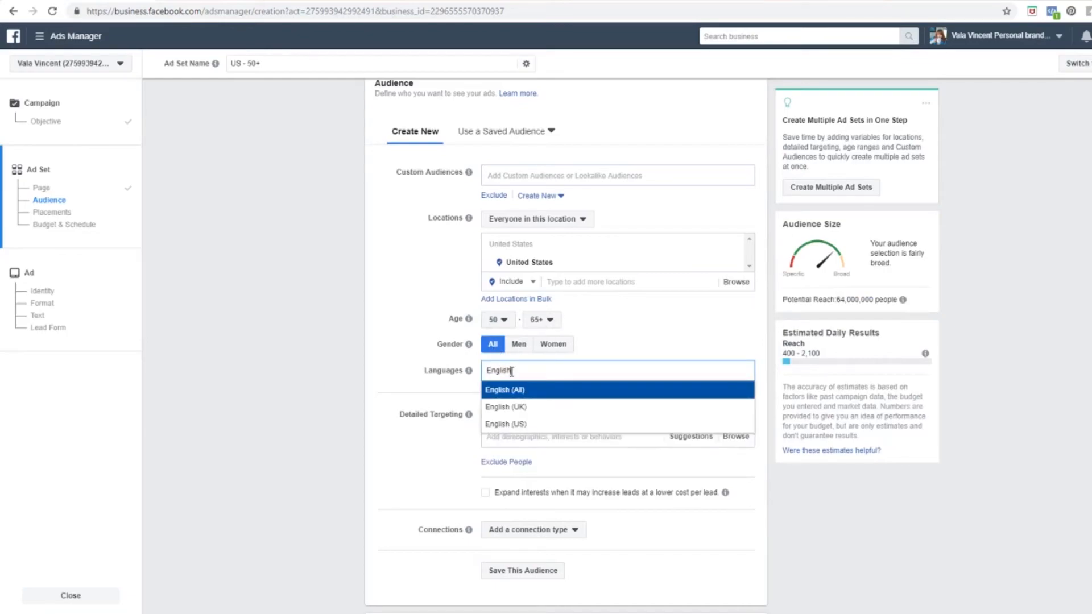
key("Return")
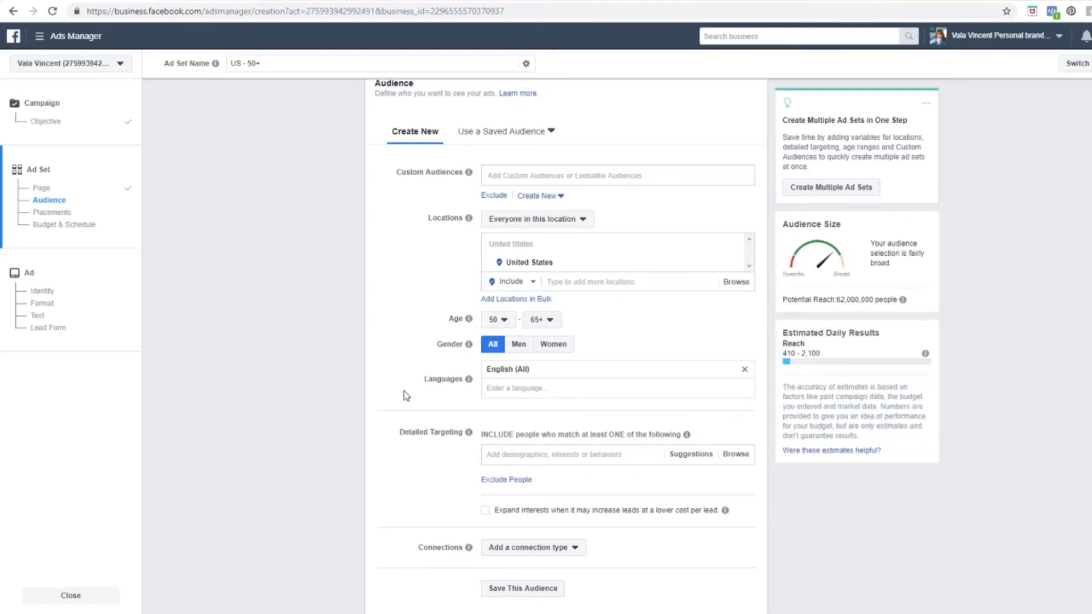
left_click(529, 390)
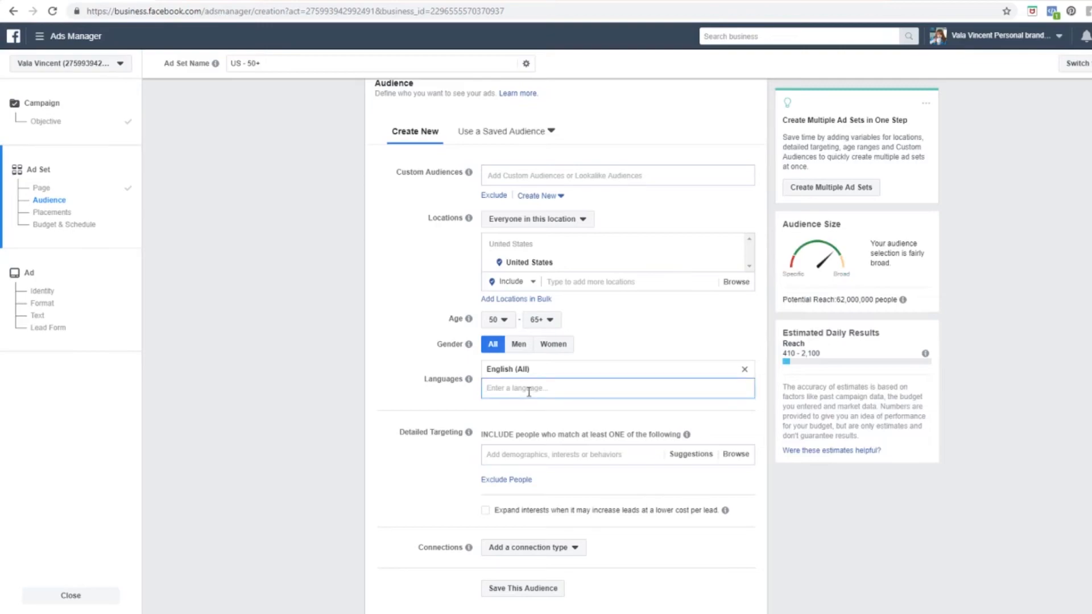
type("Spanish")
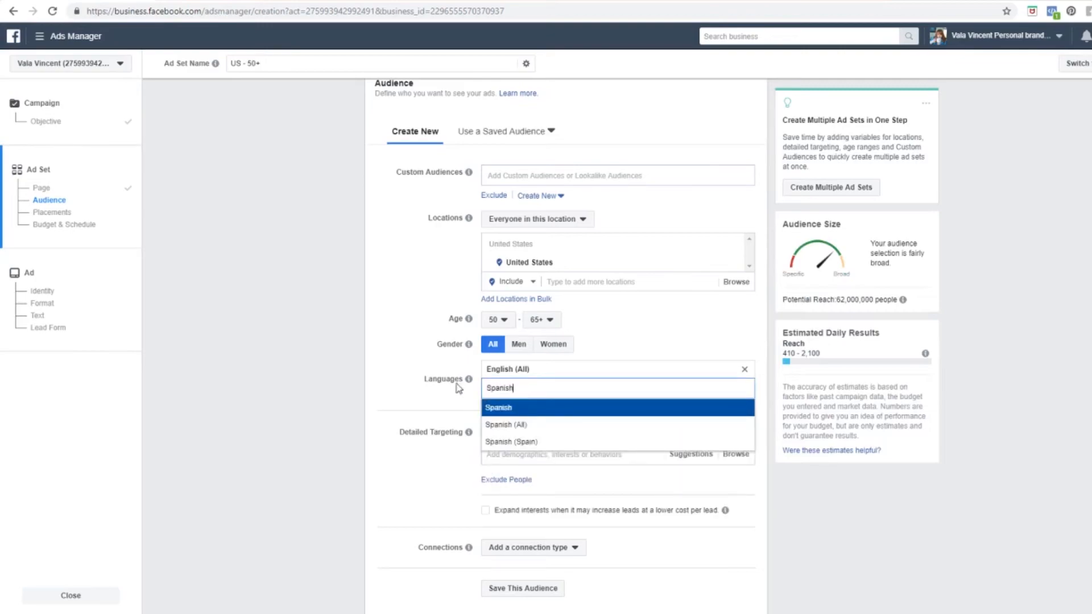
left_click(419, 385)
double_click(537, 387)
key("BackSpace")
mouse_move(460, 327)
left_click(418, 330)
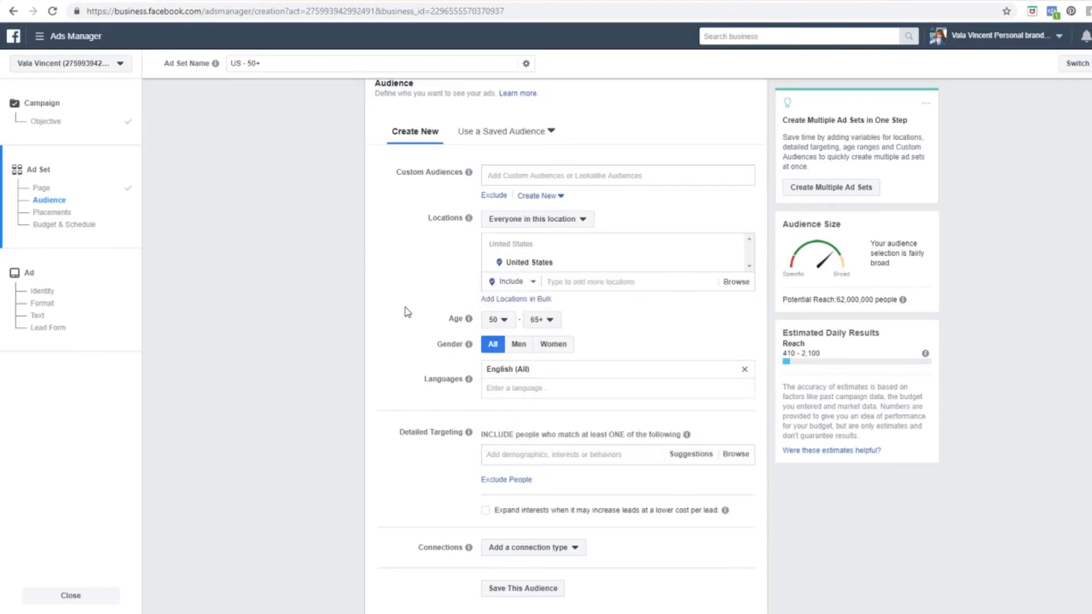
Step: Add Denver, Colorado as the target location
left_click(601, 282)
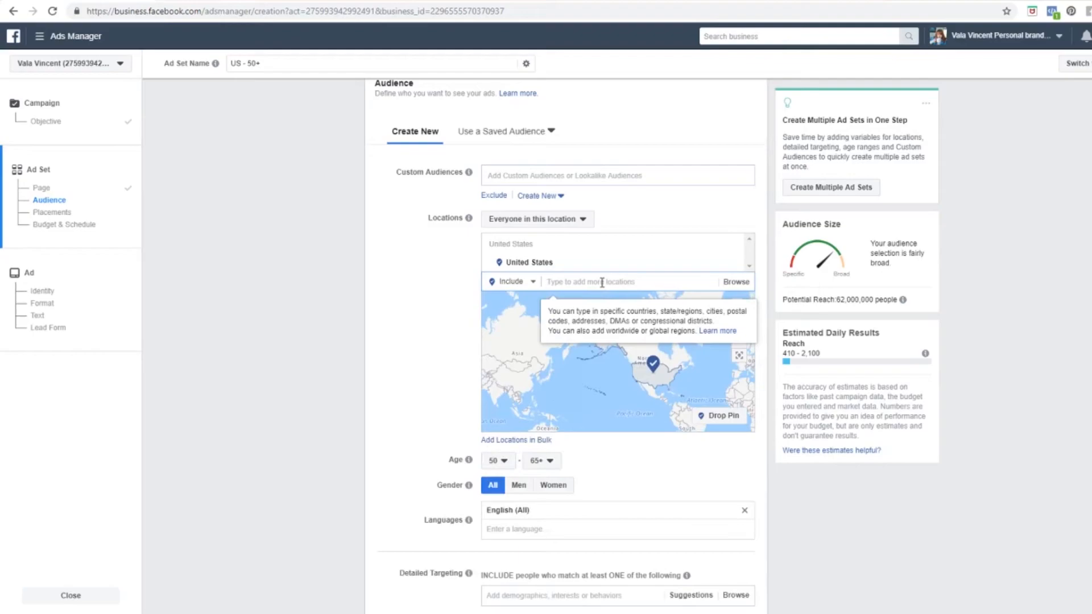
type("Denver")
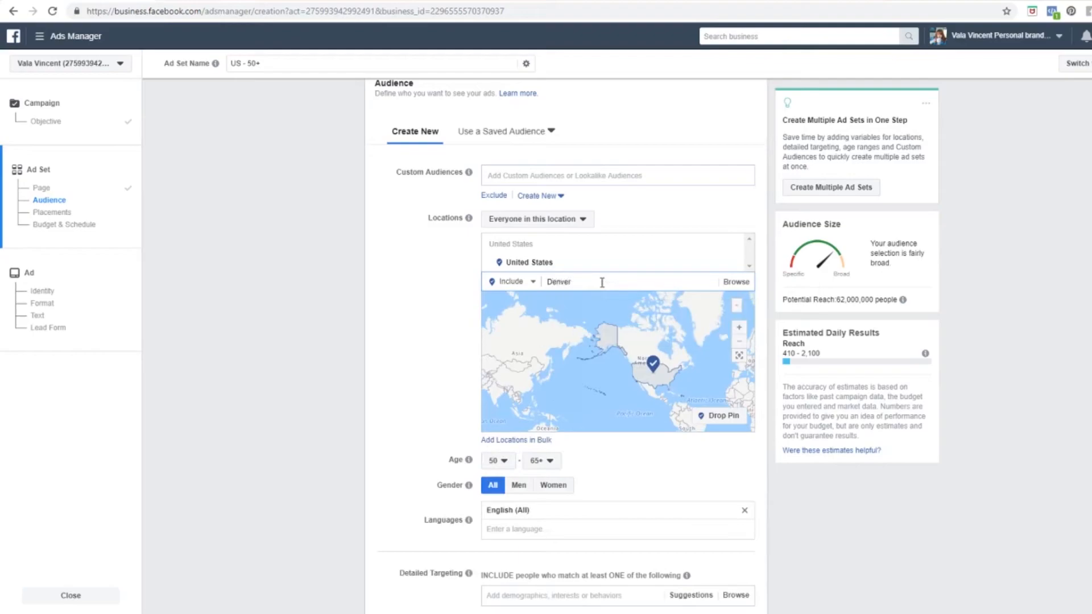
double_click(590, 281)
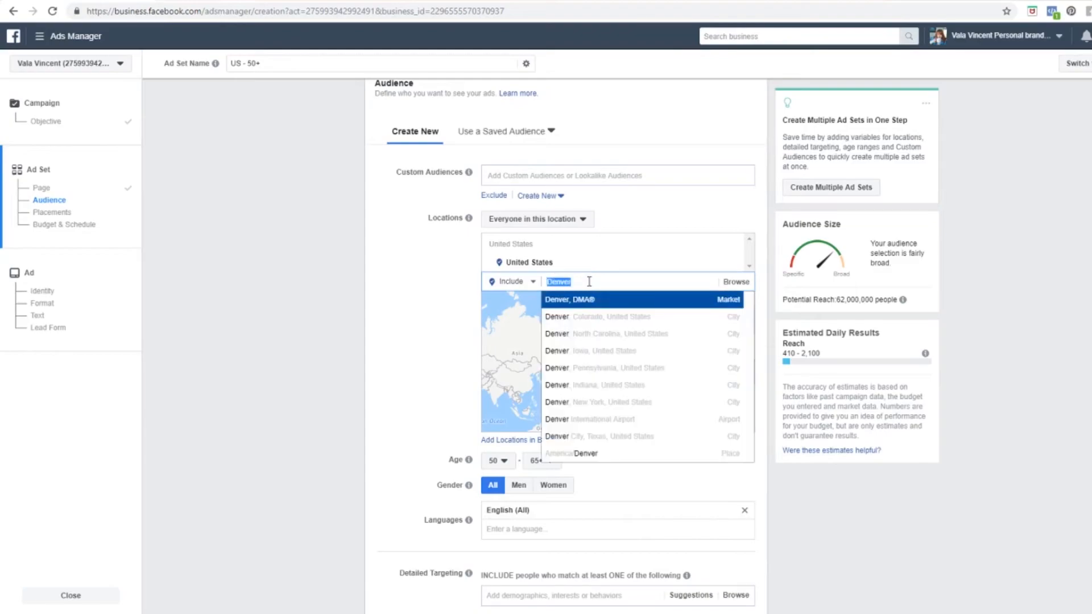
left_click(619, 321)
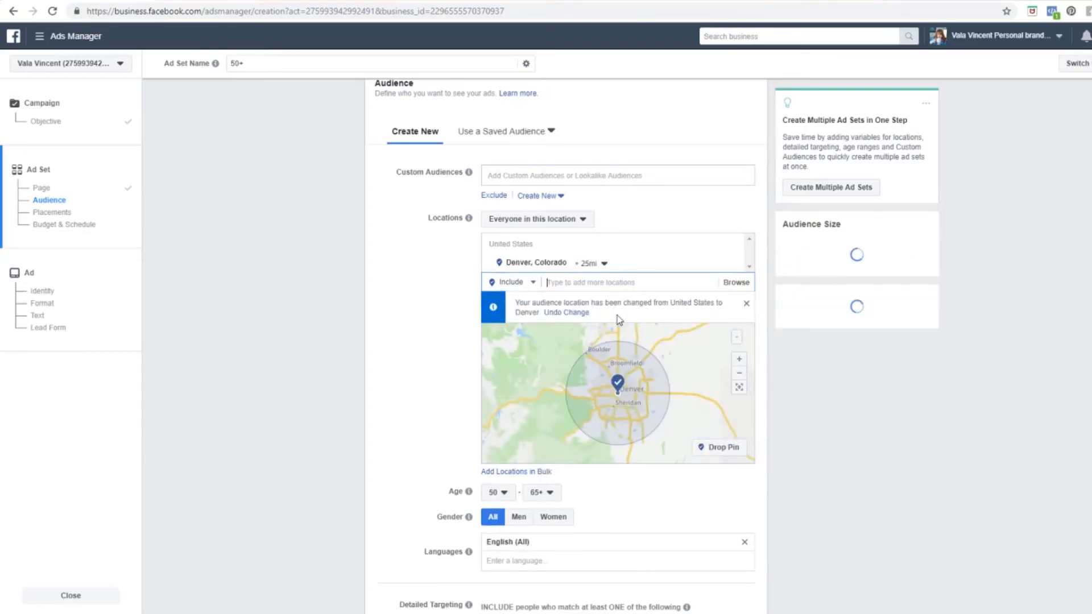
Step: Shrink the Denver location radius from 25 to 15 miles
left_click(604, 264)
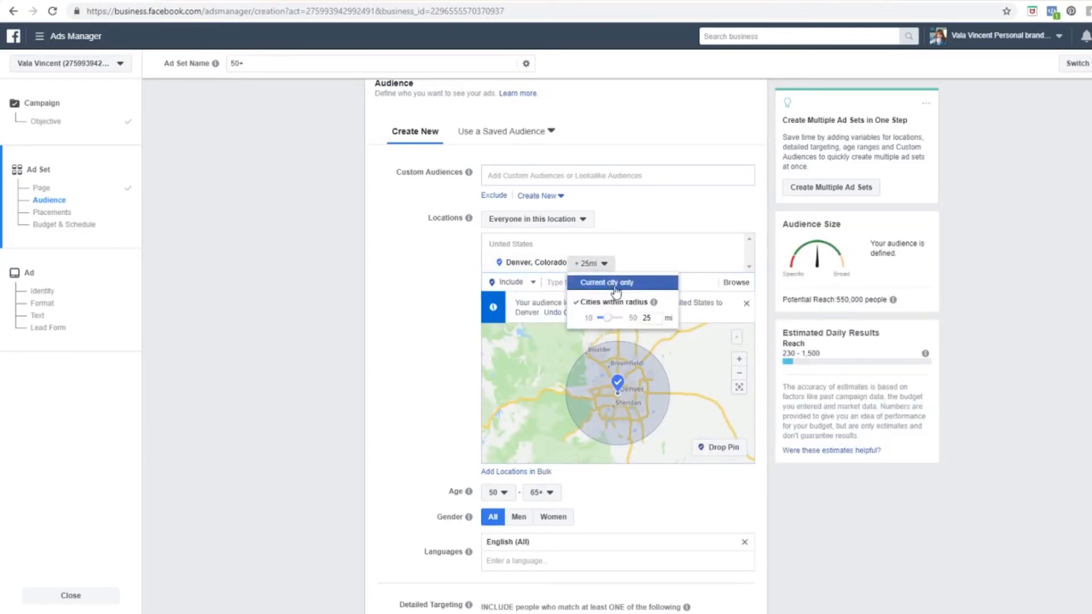
double_click(646, 317)
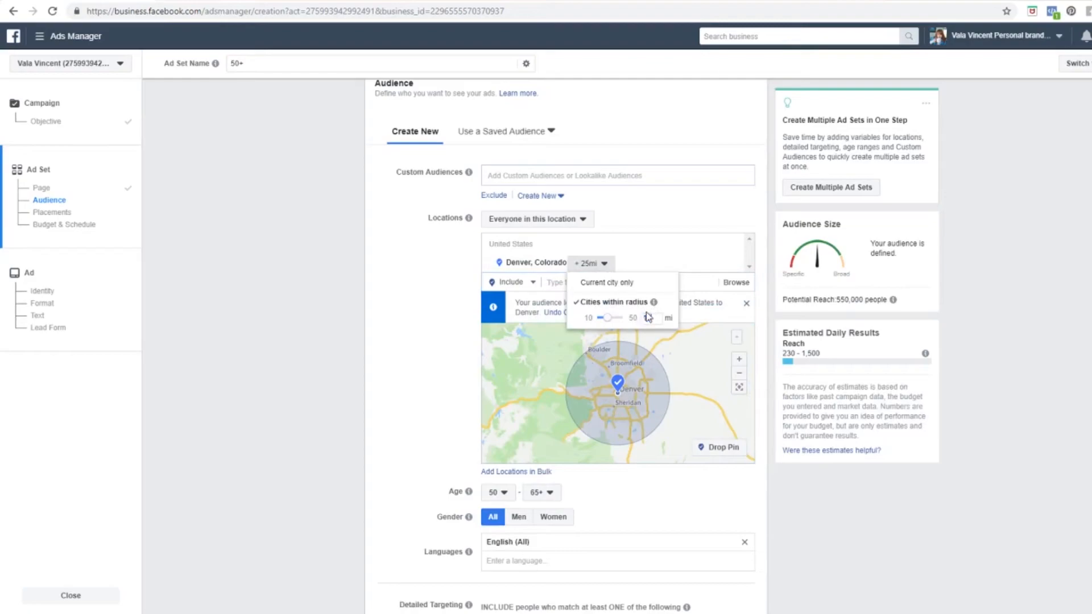
left_click(428, 321)
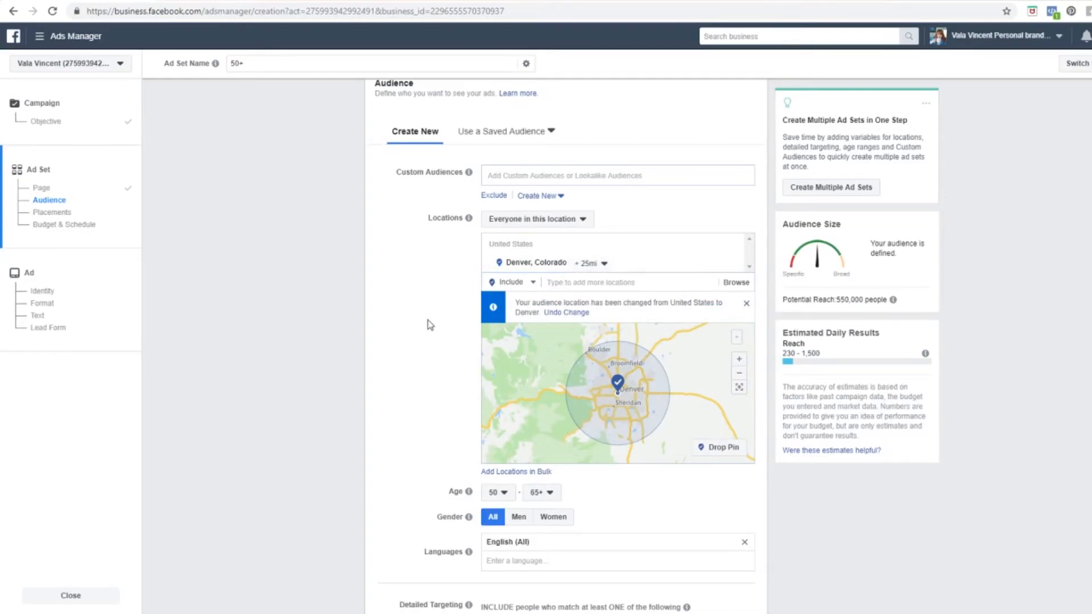
left_click(605, 264)
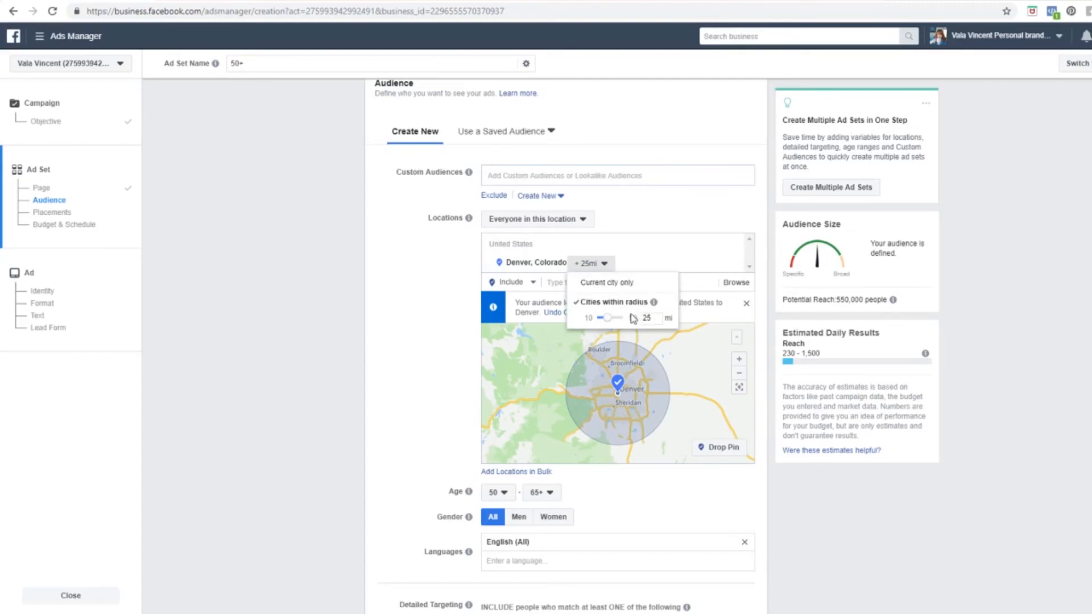
left_click_drag(607, 318, 605, 321)
left_click_drag(604, 322, 607, 322)
left_click(442, 341)
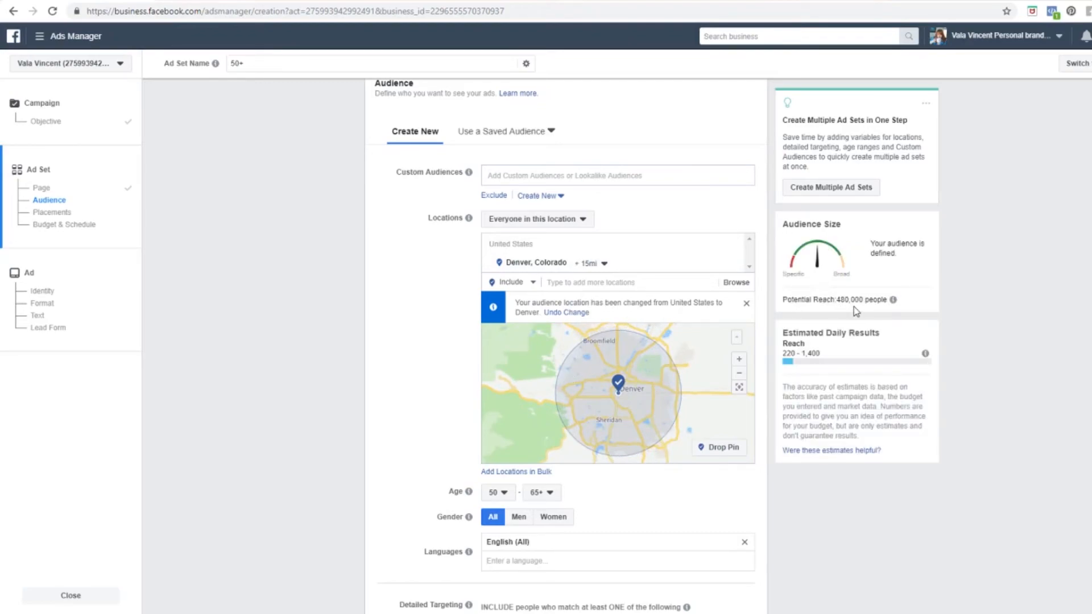
Step: Target only people who live in the Denver location
mouse_move(894, 301)
left_click(582, 220)
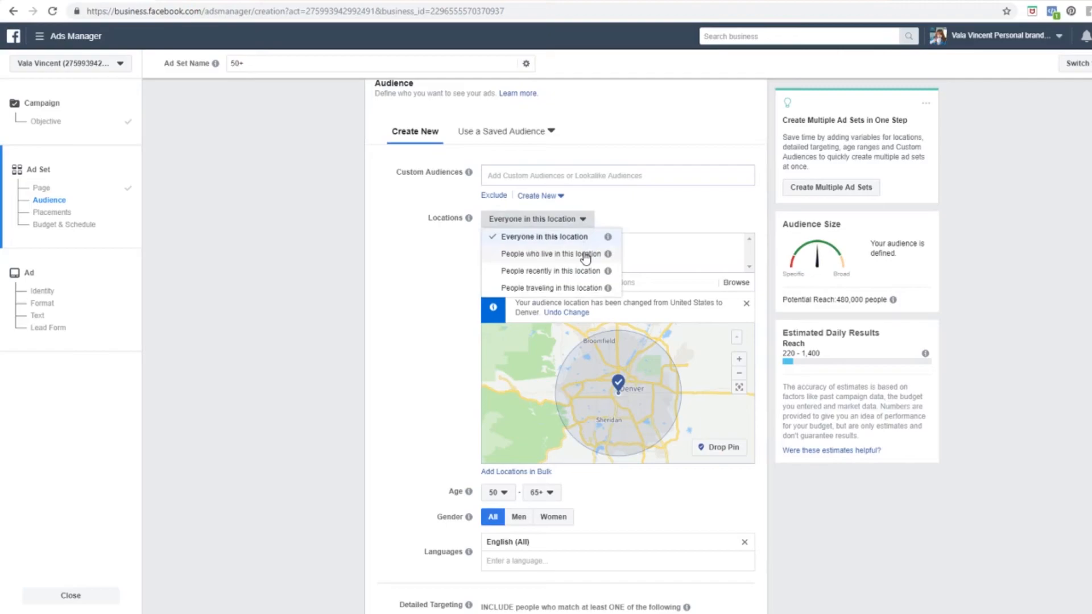
left_click(586, 257)
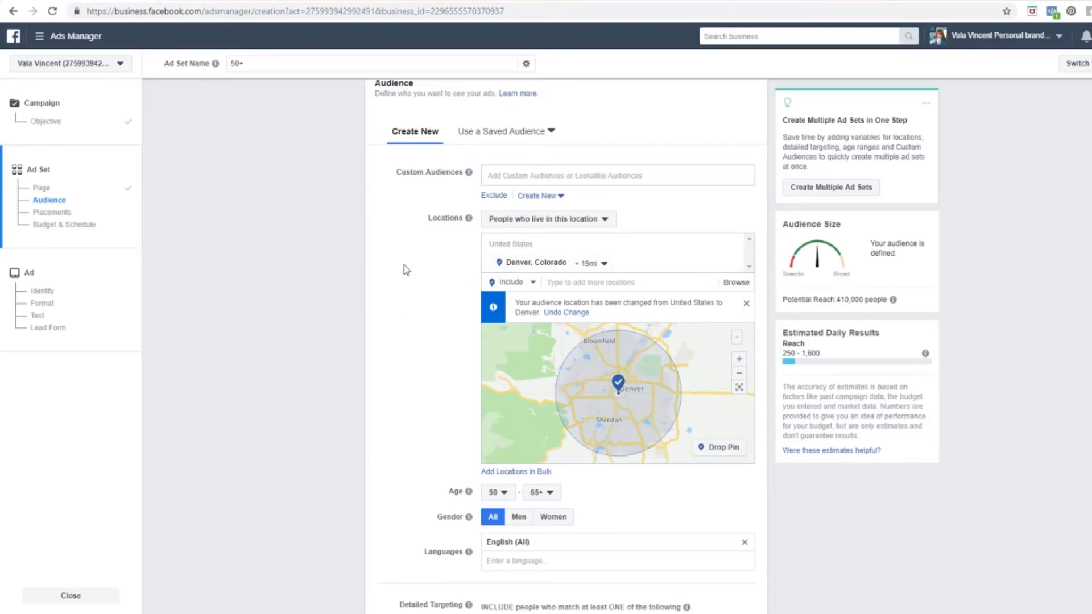
left_click(604, 221)
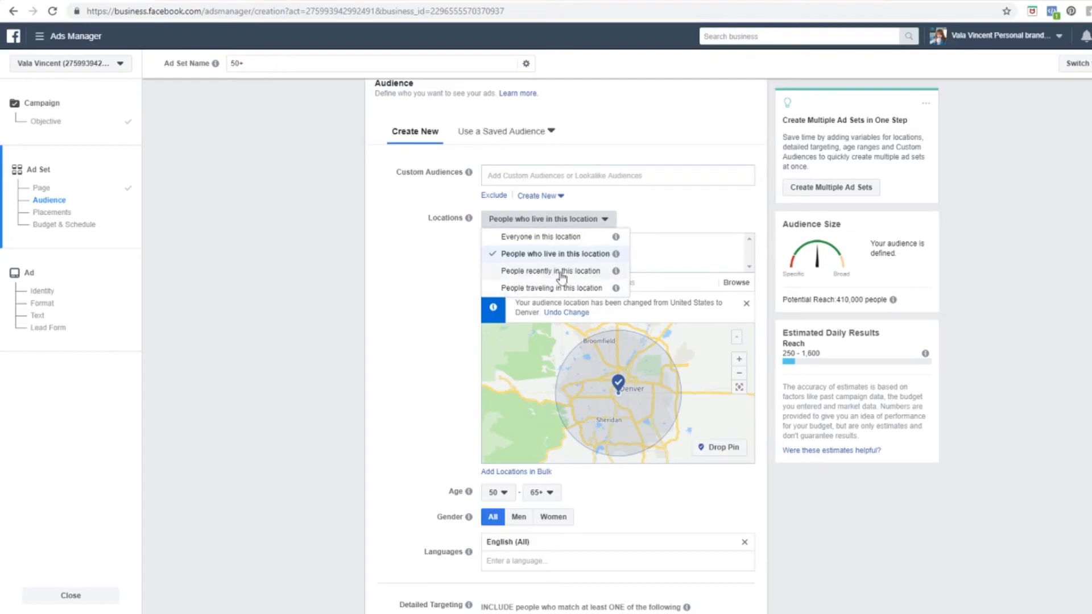
left_click(544, 259)
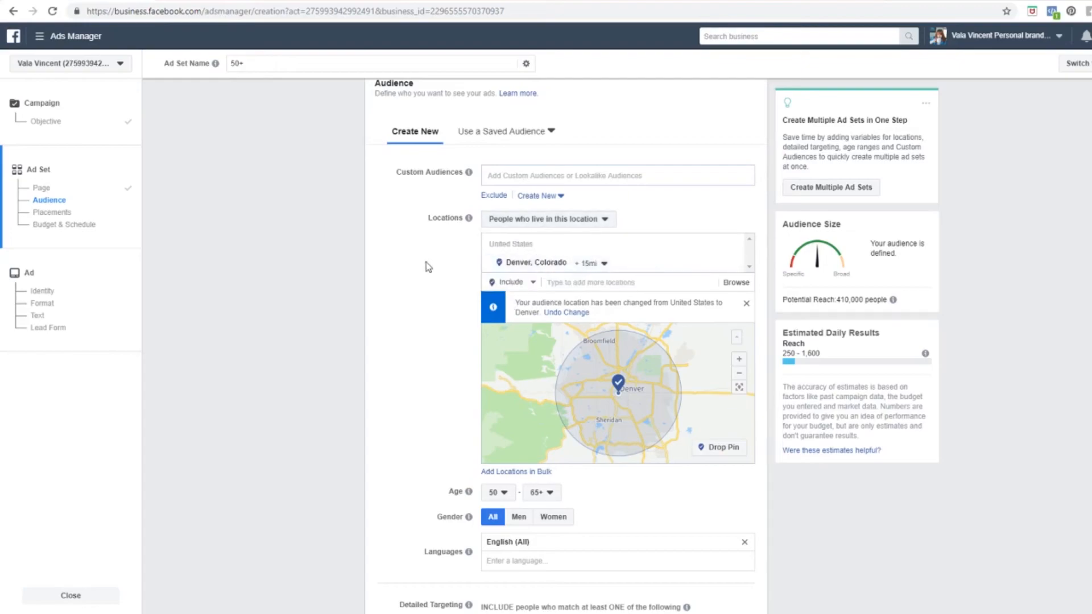
Step: Add homeowner and Realtor.com as detailed-targeting interests
scroll(424, 263, "down", 5)
scroll(427, 267, "down", 1)
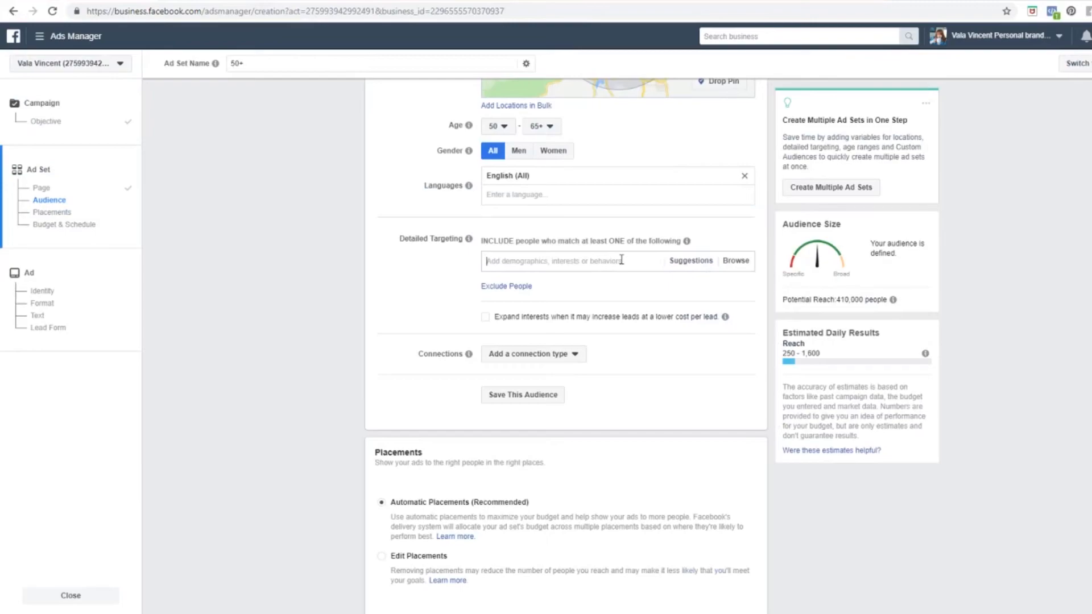
type("homeowner")
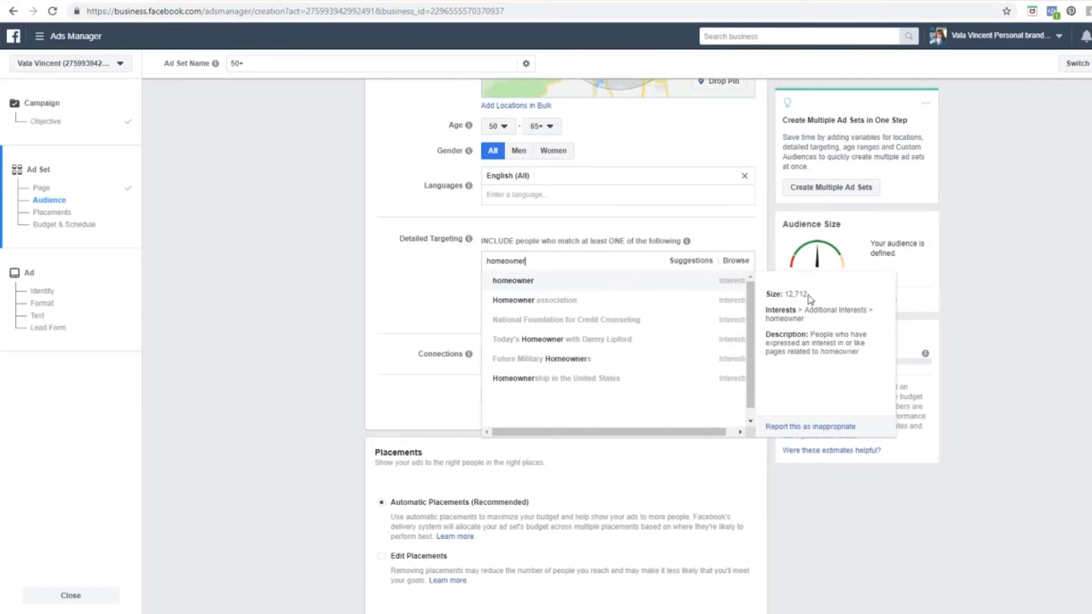
left_click(663, 284)
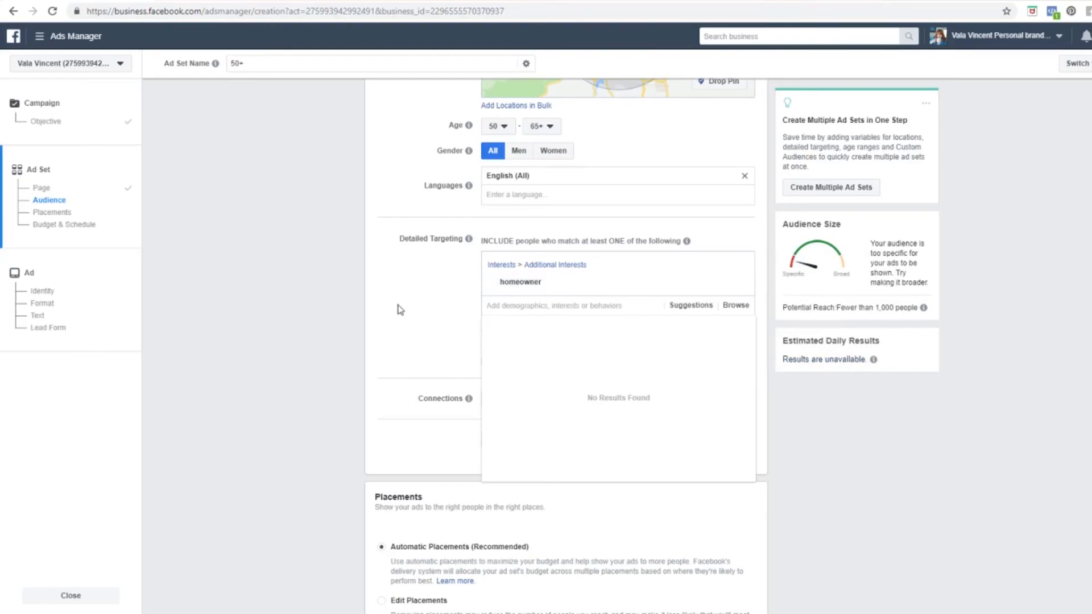
mouse_move(689, 285)
type("realtor")
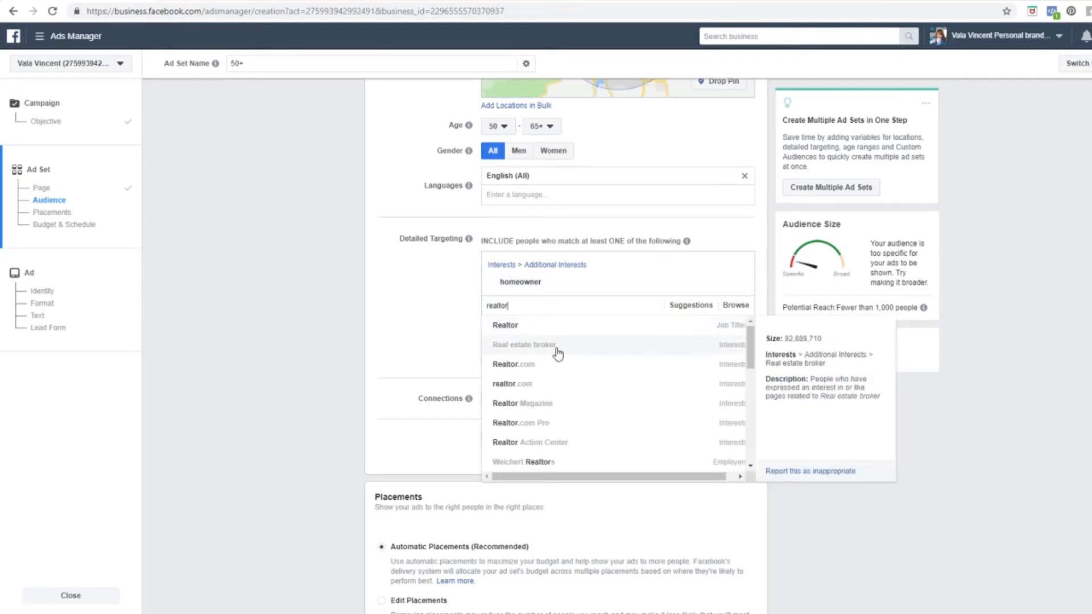
left_click(671, 372)
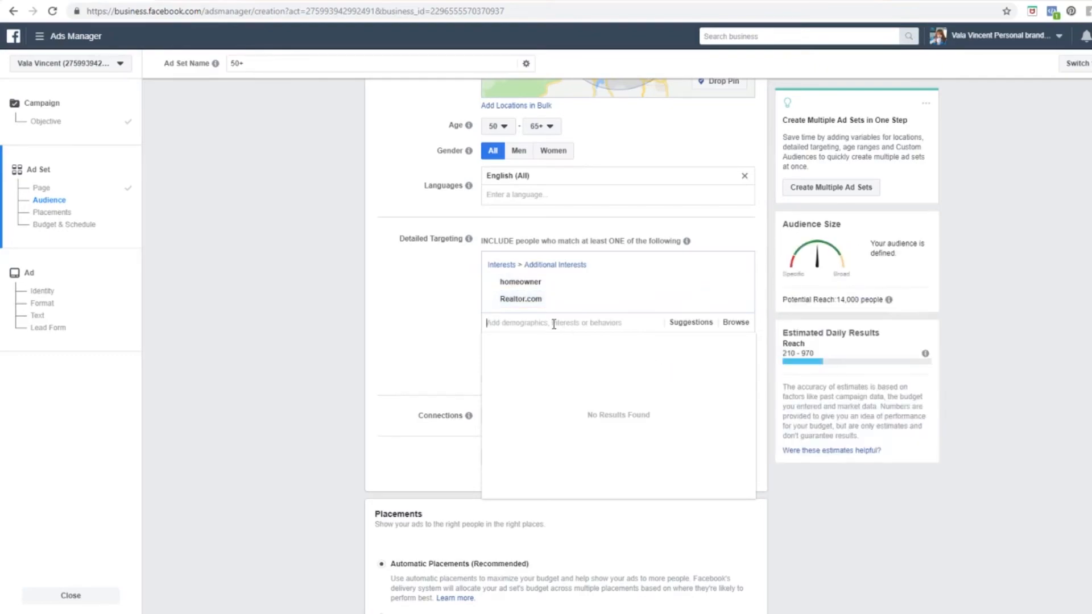
Step: Add realtor.com, Zillow and Trulia as further detailed-targeting interests
type("realtor")
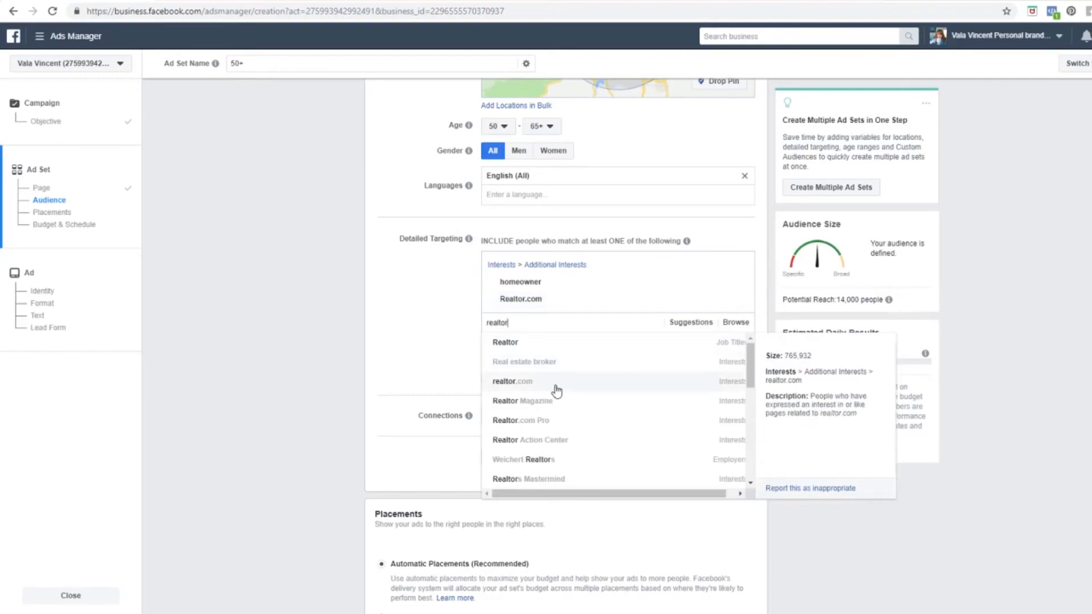
left_click(556, 391)
type("zillow")
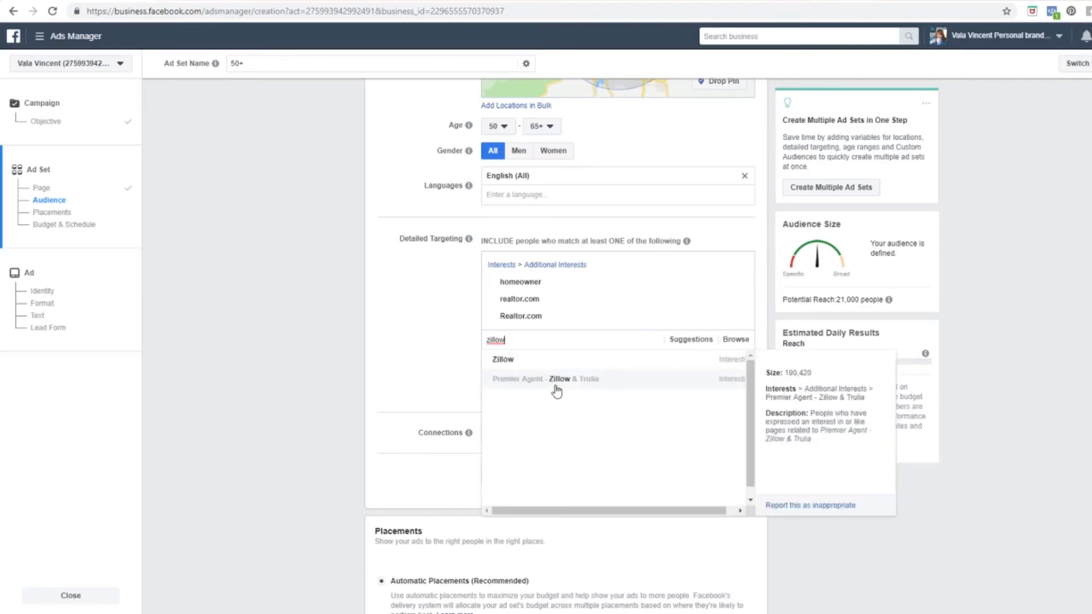
left_click(581, 360)
type("trulia")
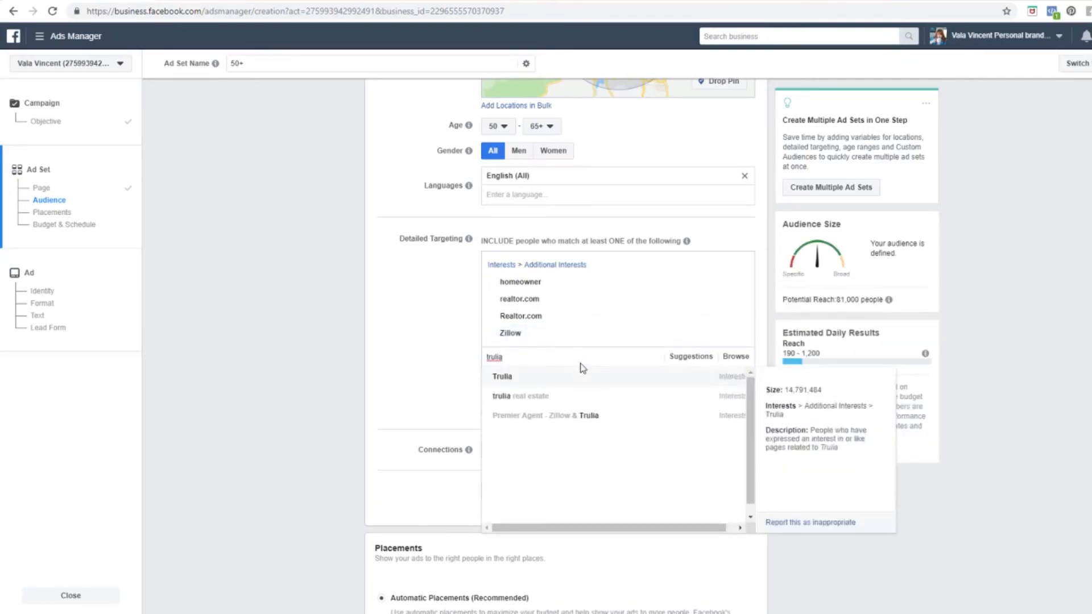
left_click(583, 378)
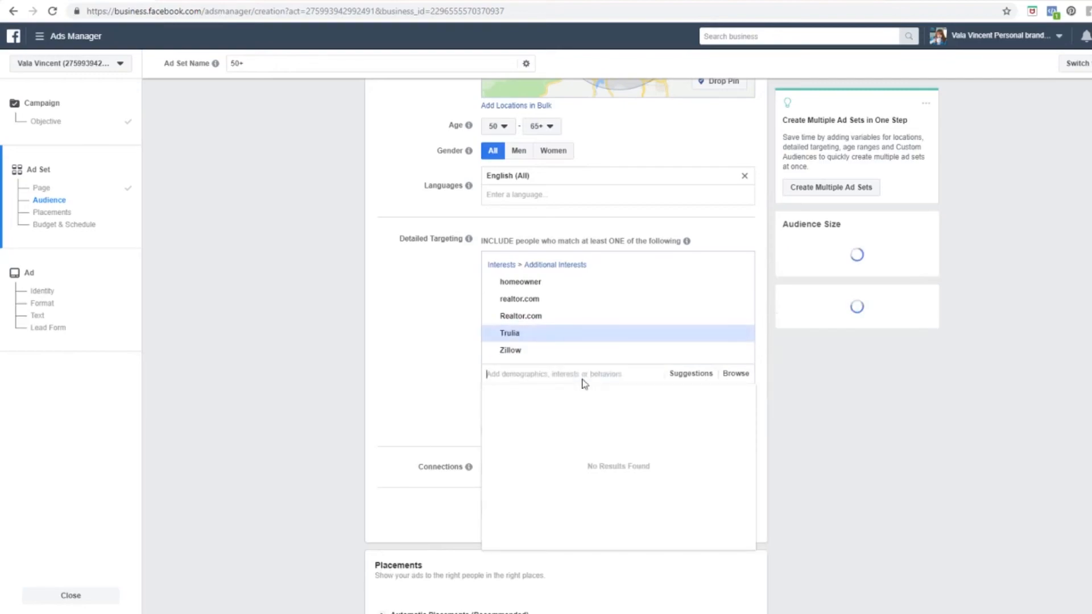
left_click(404, 373)
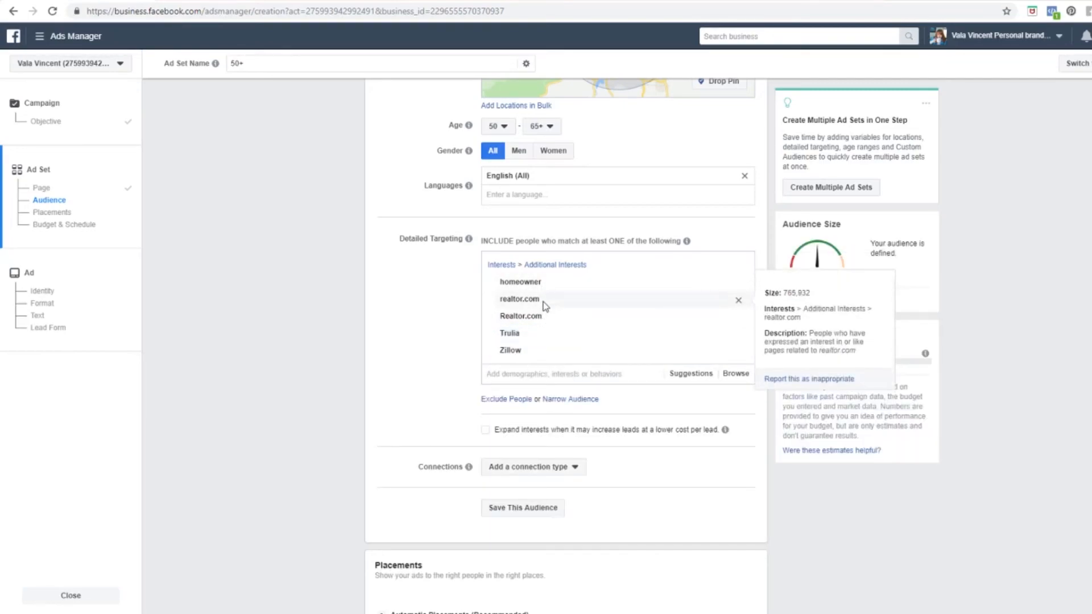
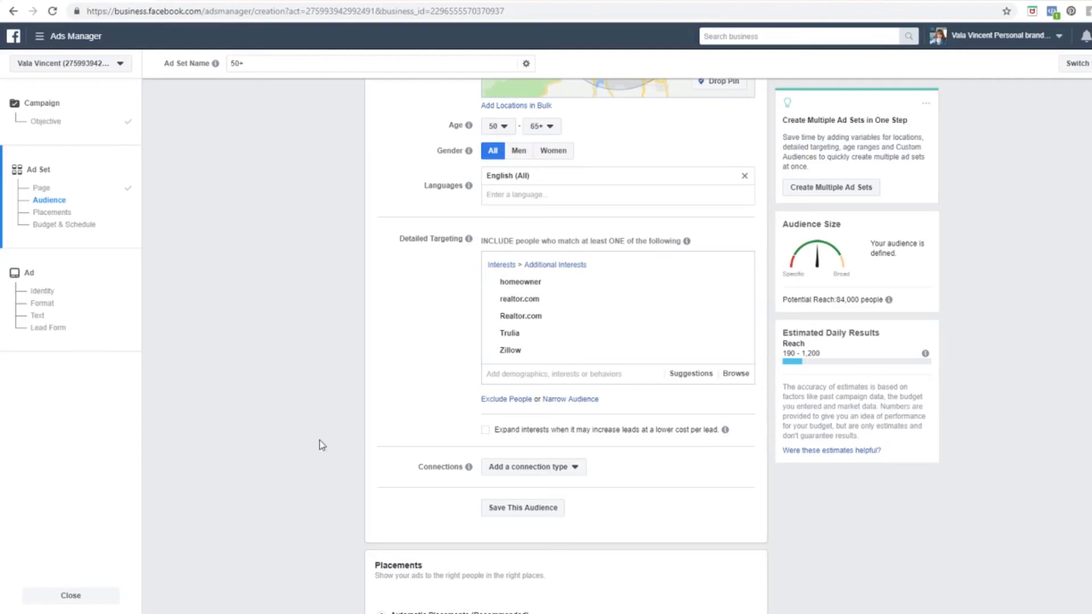
Step: Look over the audience connection types and close them without choosing one
scroll(331, 438, "down", 4)
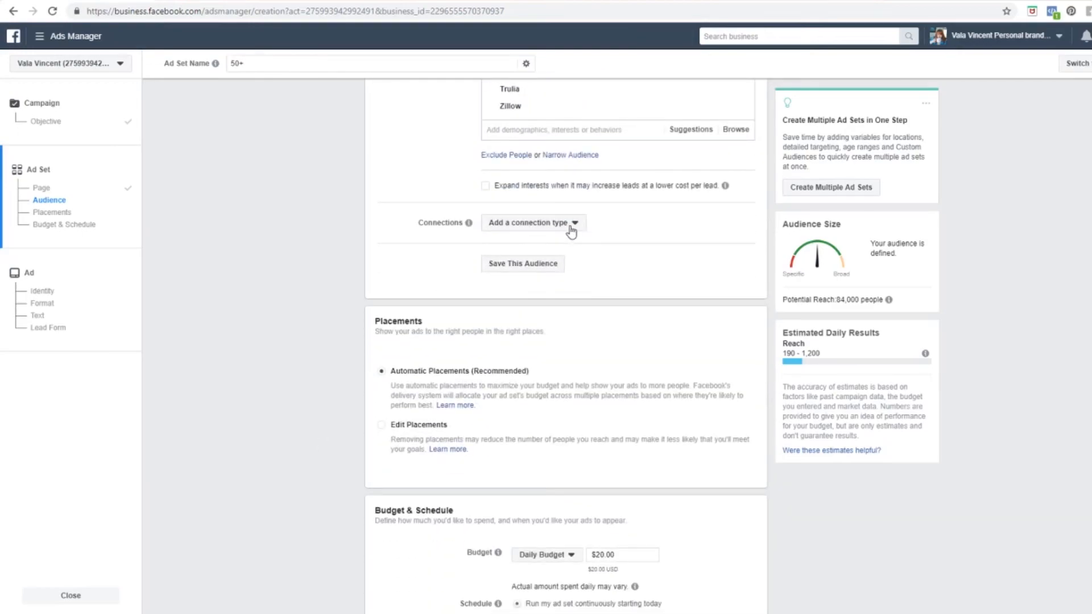
left_click(573, 226)
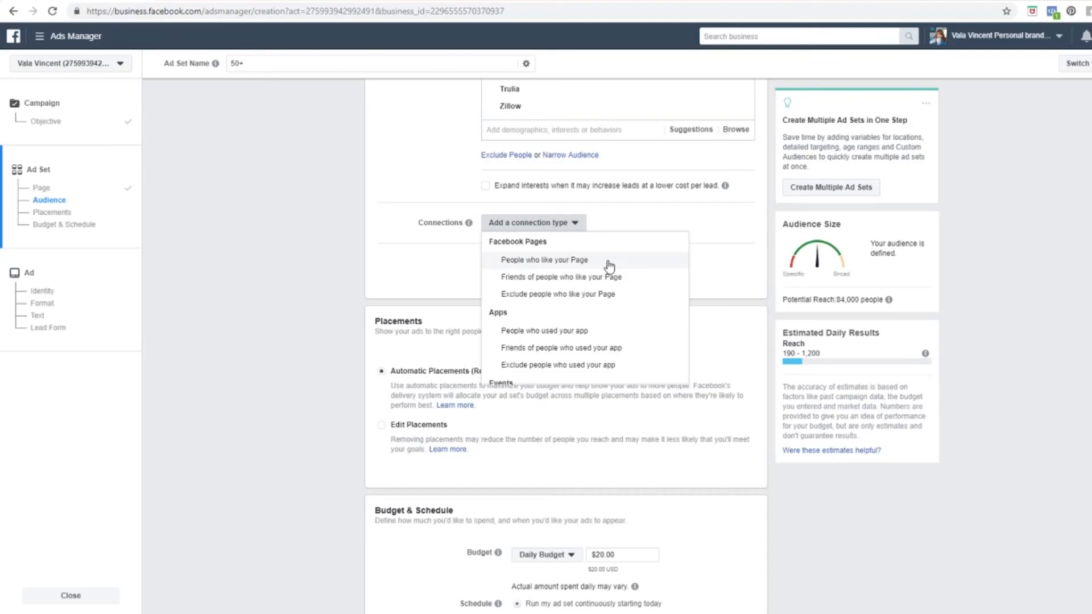
left_click(370, 257)
scroll(236, 349, "down", 2)
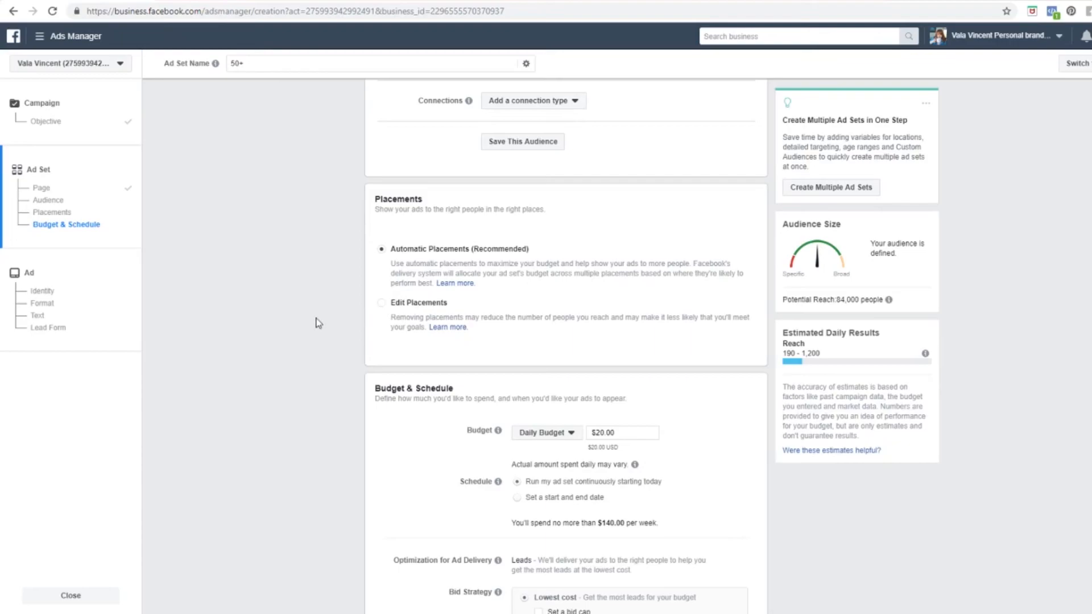
scroll(317, 323, "down", 2)
scroll(317, 323, "down", 1)
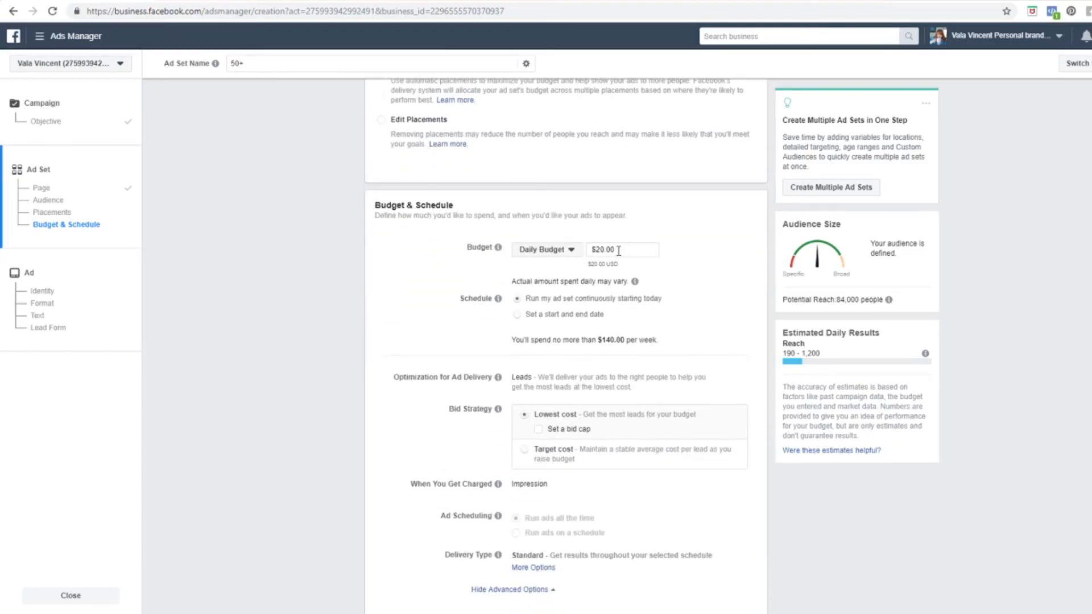
Step: Schedule the ad set with a start and end date, ending October 26, 2018
left_click(516, 314)
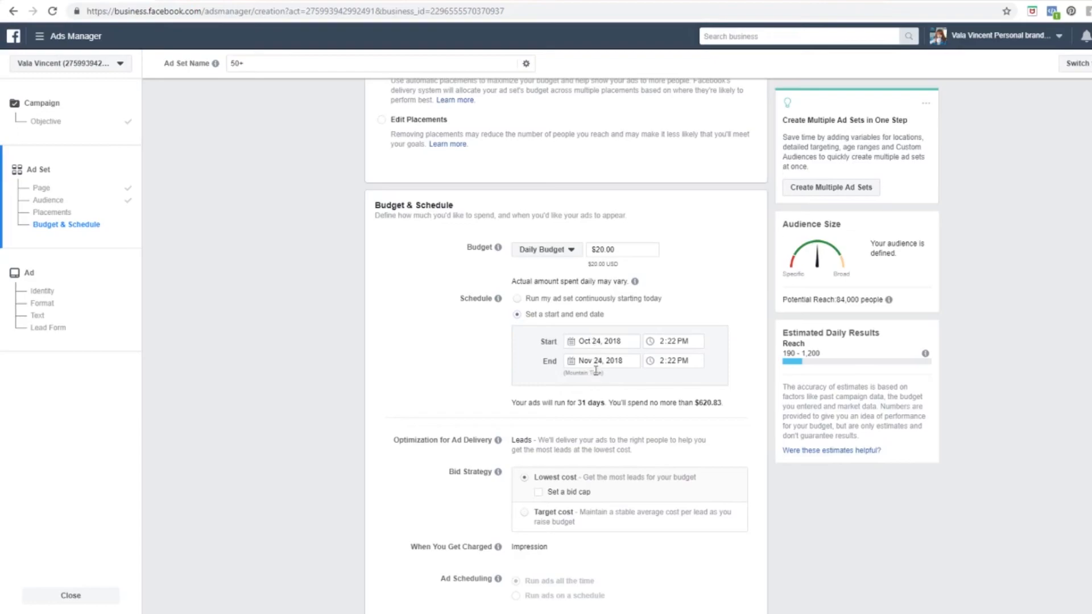
left_click(602, 360)
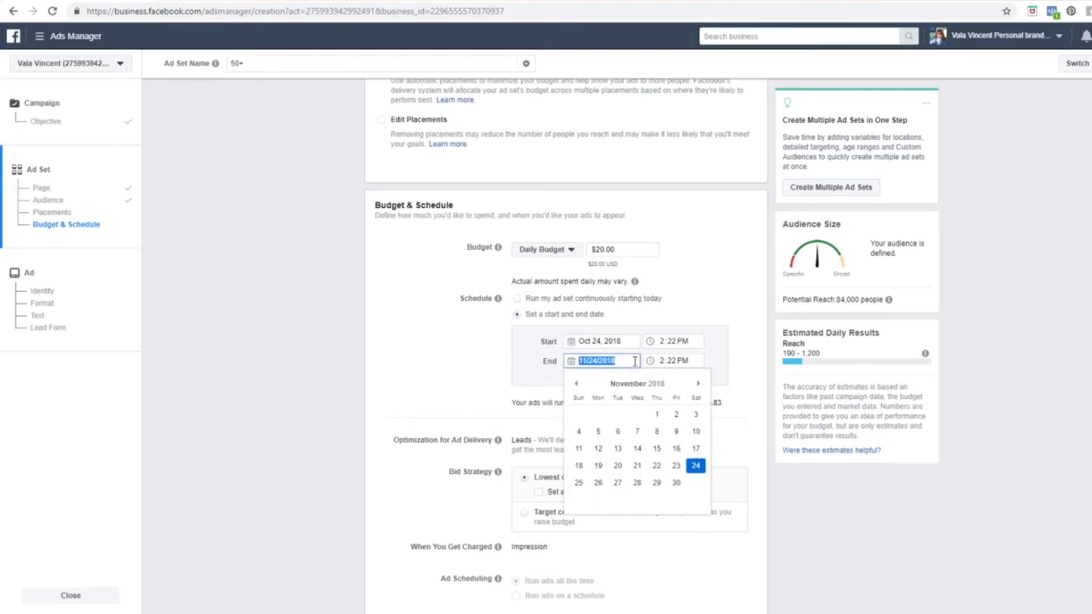
left_click(577, 384)
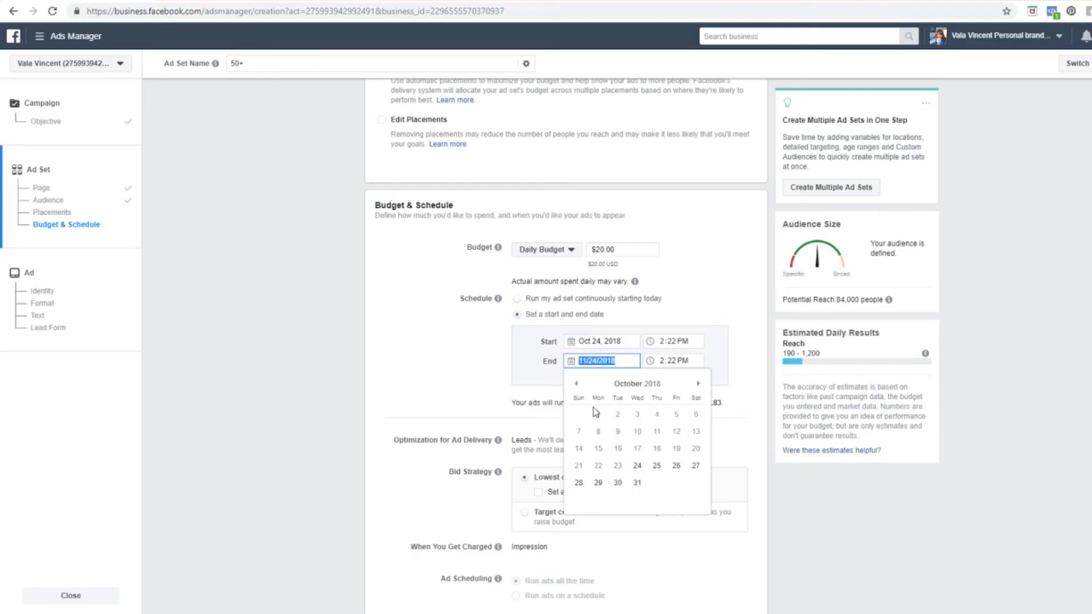
left_click(672, 466)
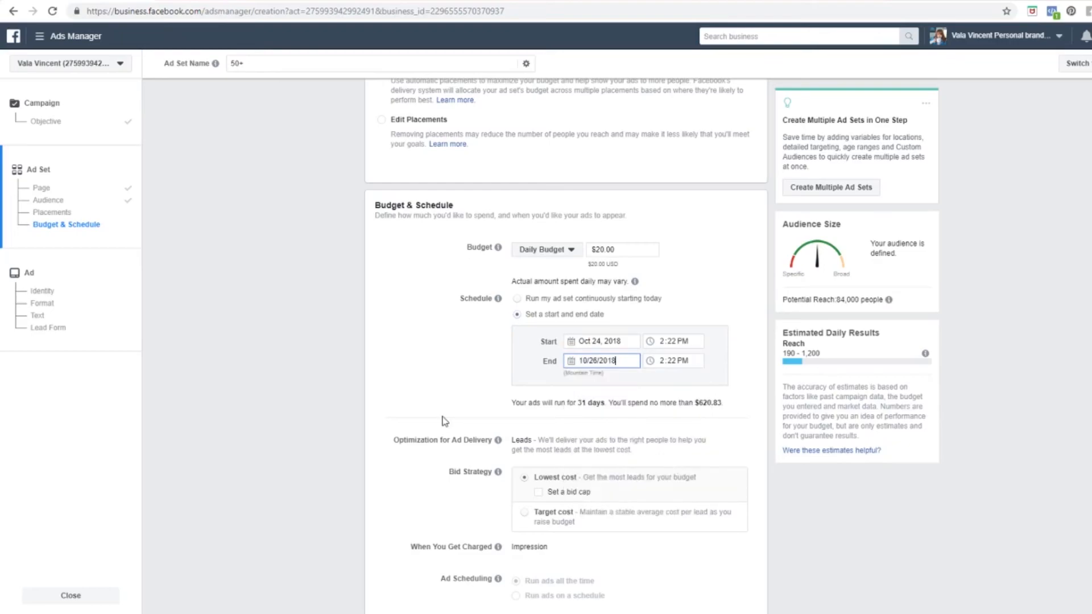
left_click(451, 365)
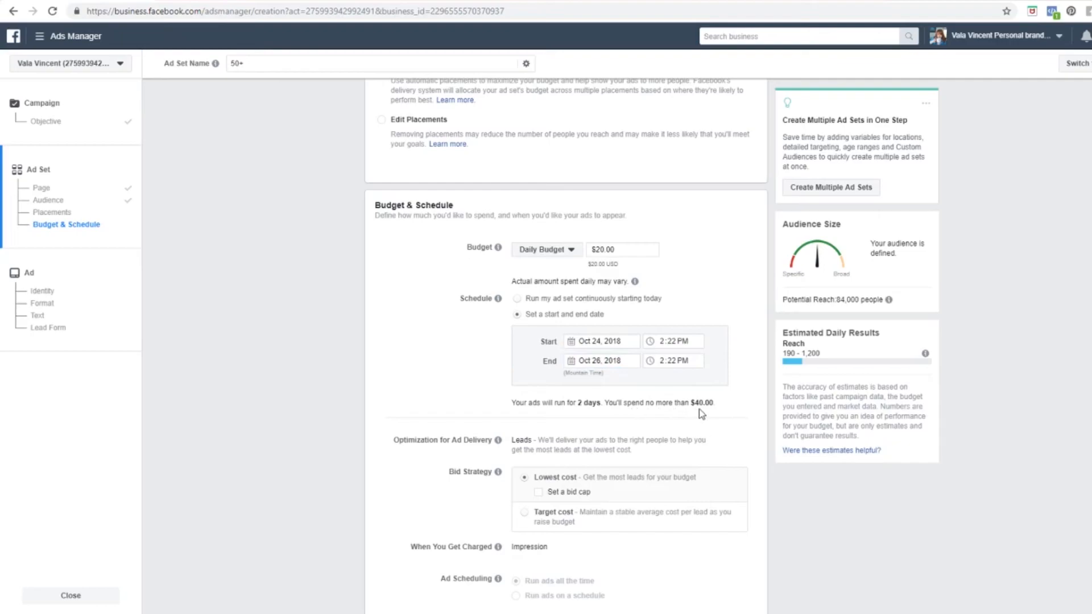
Step: Lower the daily budget from $20.00 to $10.00
left_click(602, 249)
key("ctrl+a")
type("10.00")
left_click(748, 262)
scroll(326, 376, "down", 2)
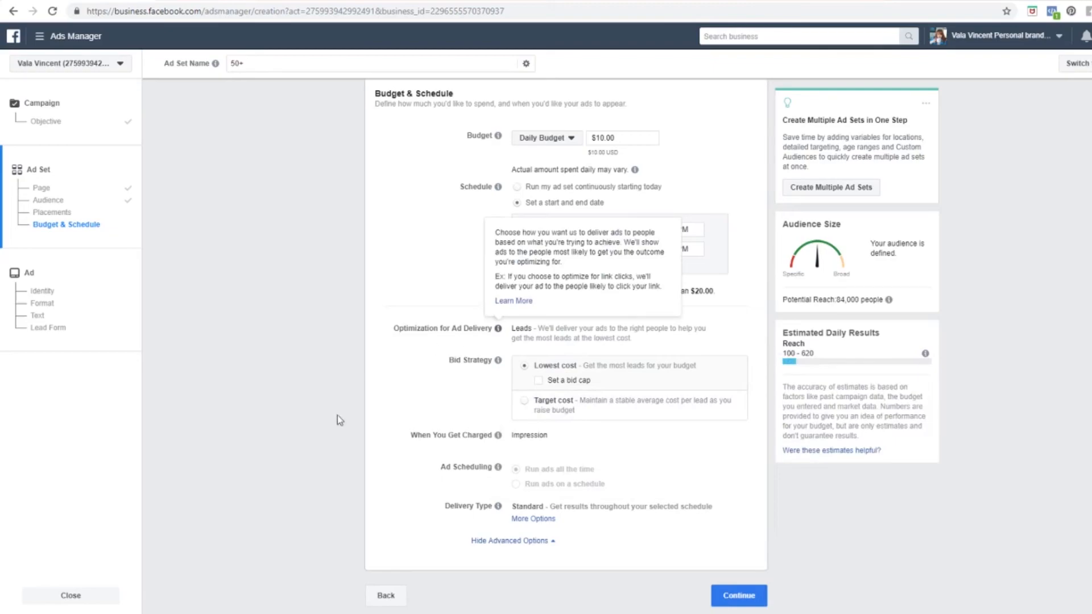
Step: Try a $2.50 per-lead bid cap, then turn the bid cap back off
left_click(539, 381)
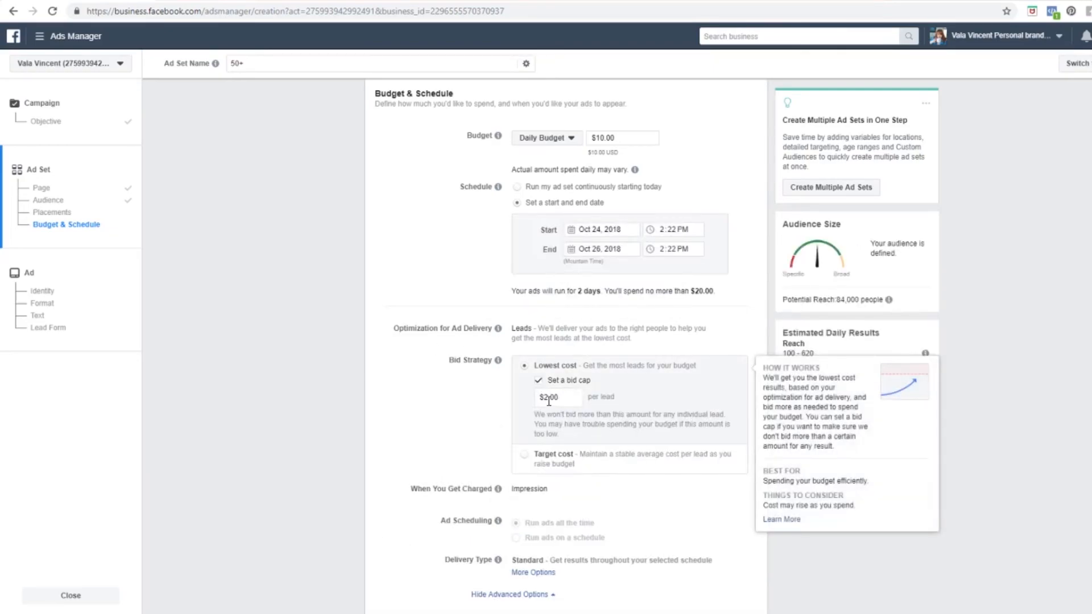
left_click_drag(560, 397, 550, 396)
type("50")
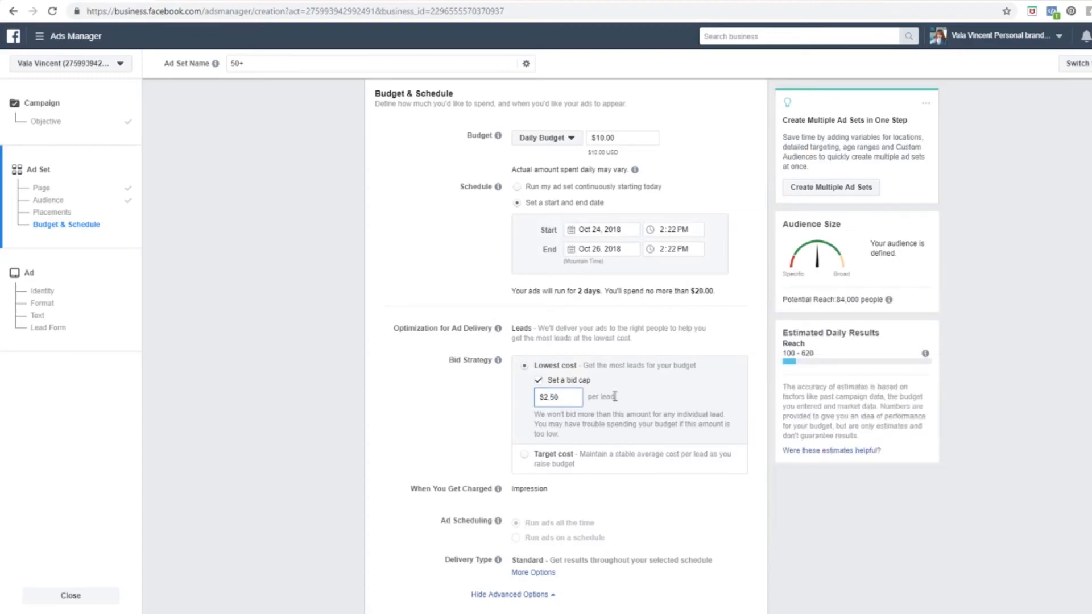
key("BackSpace")
key("BackSpace")
type("00")
key("BackSpace")
key("BackSpace")
type("50")
left_click(538, 381)
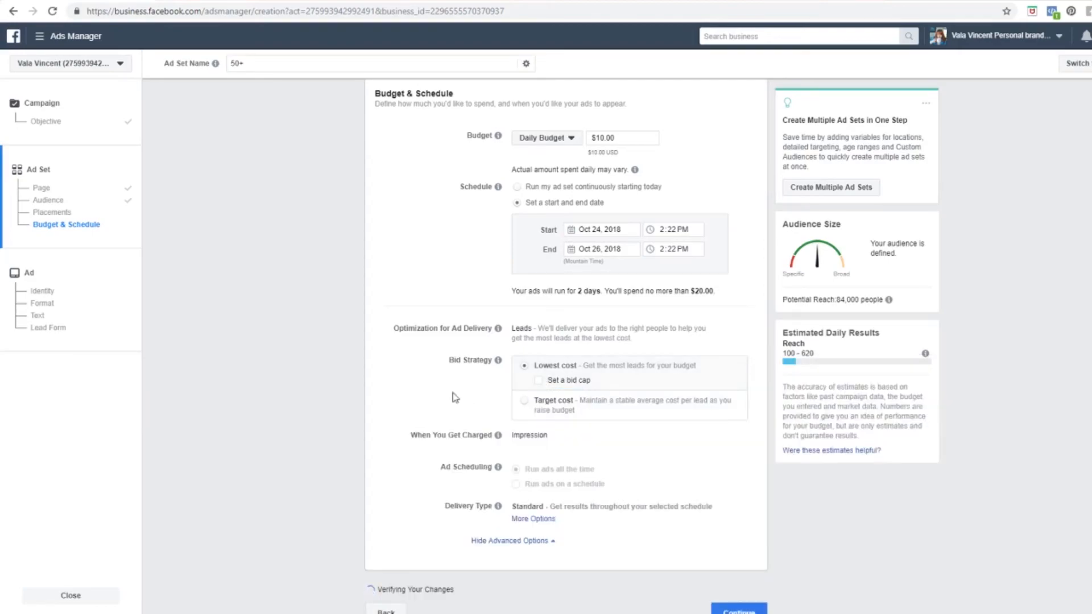
Step: Continue from the finished ad set to the ad setup
scroll(335, 330, "up", 10)
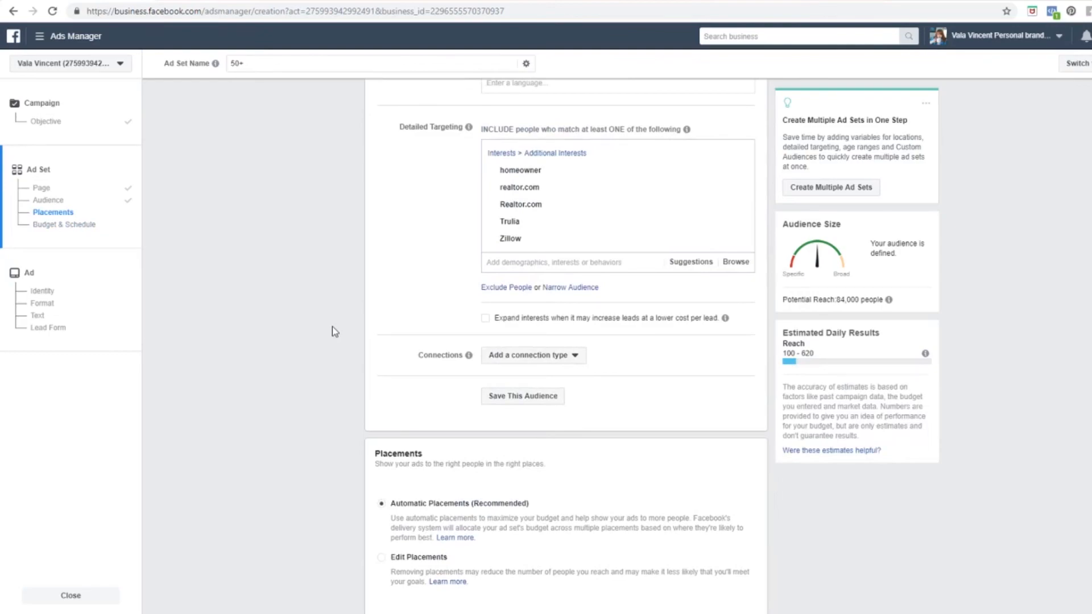
scroll(332, 326, "down", 7)
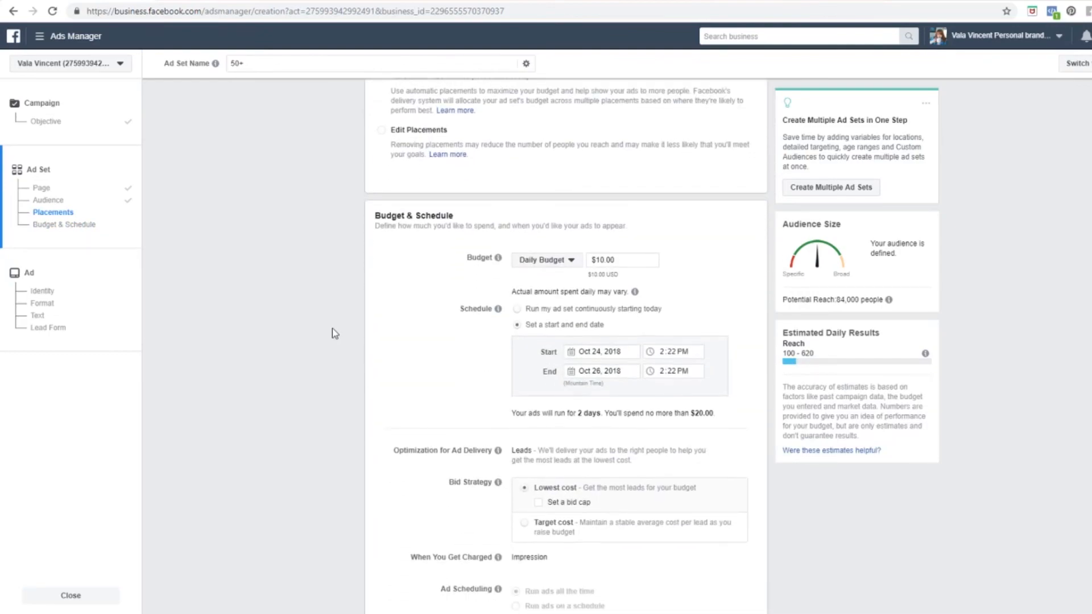
scroll(332, 329, "down", 2)
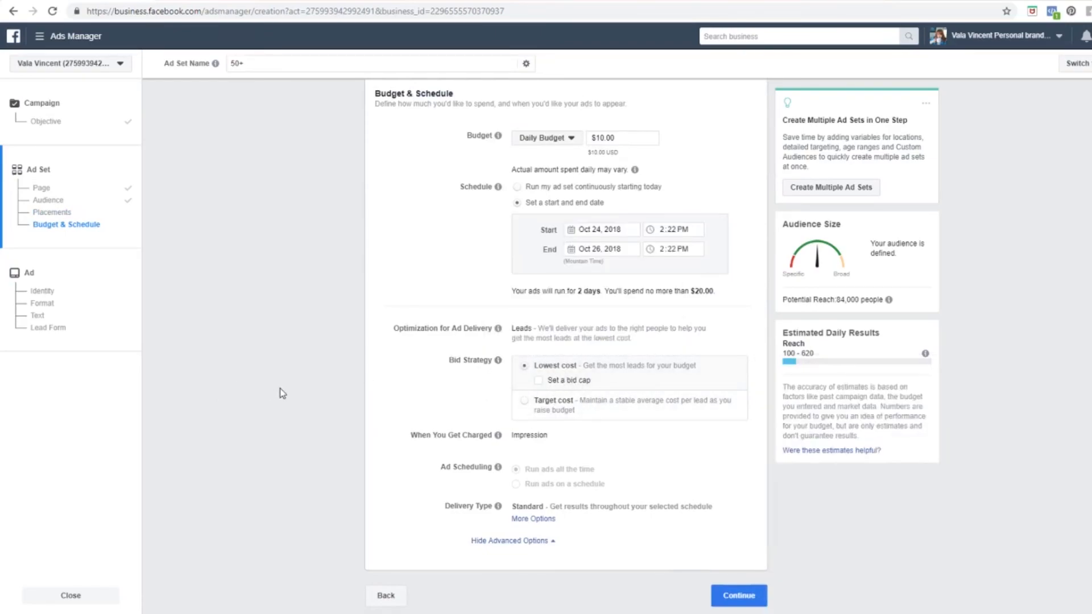
left_click(736, 594)
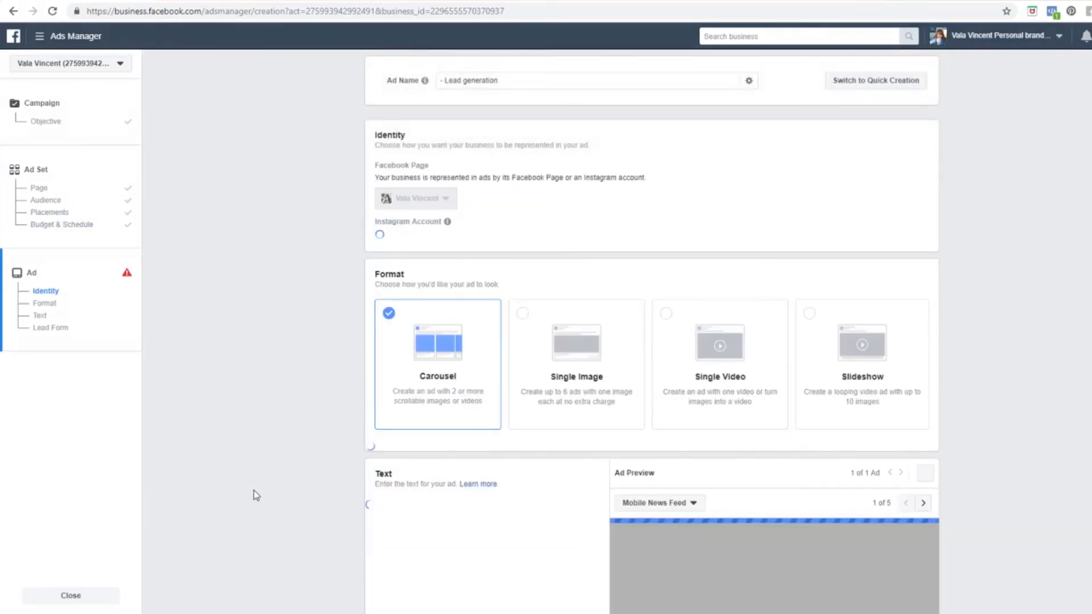
Step: Choose Single Image as the ad format
left_click(530, 348)
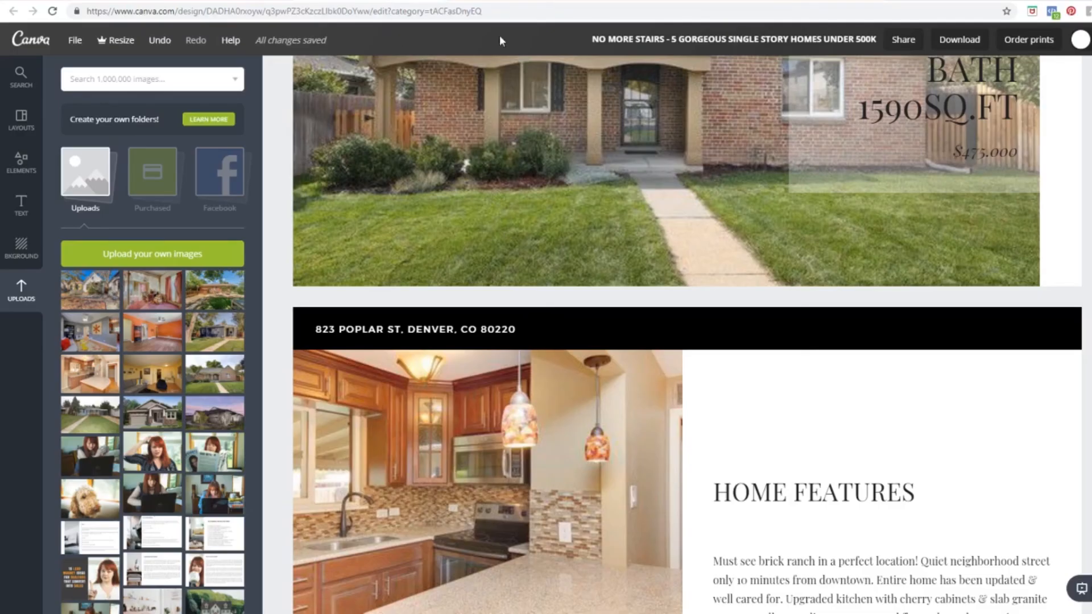
Step: Go to canva.com and start a new 1200 × 628 px Facebook Ad design
left_click(503, 15)
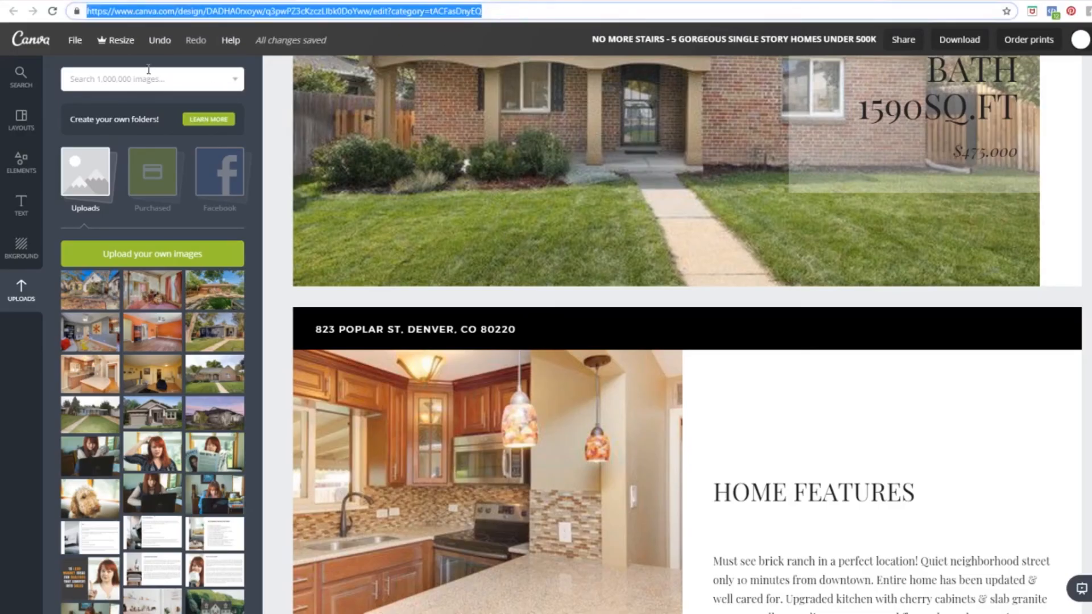
type("canva.com")
key("Return")
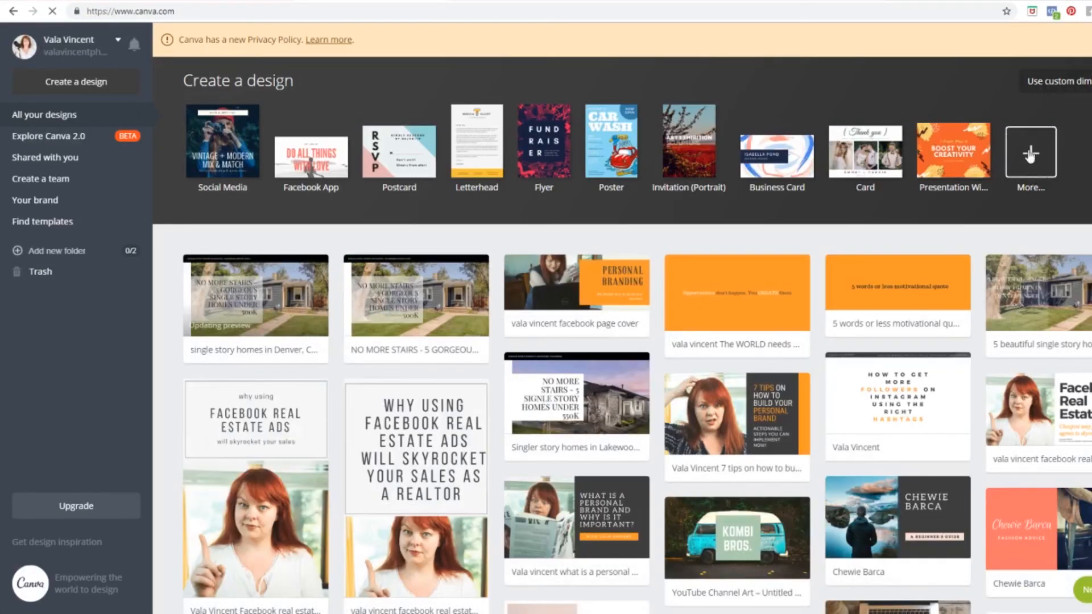
left_click(1028, 151)
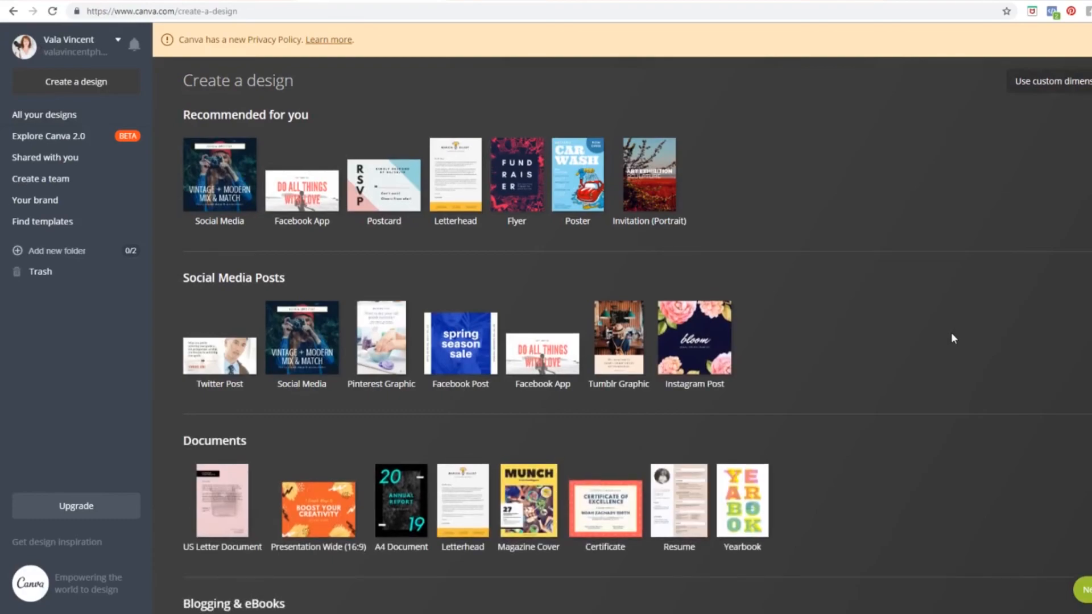
scroll(959, 342, "down", 8)
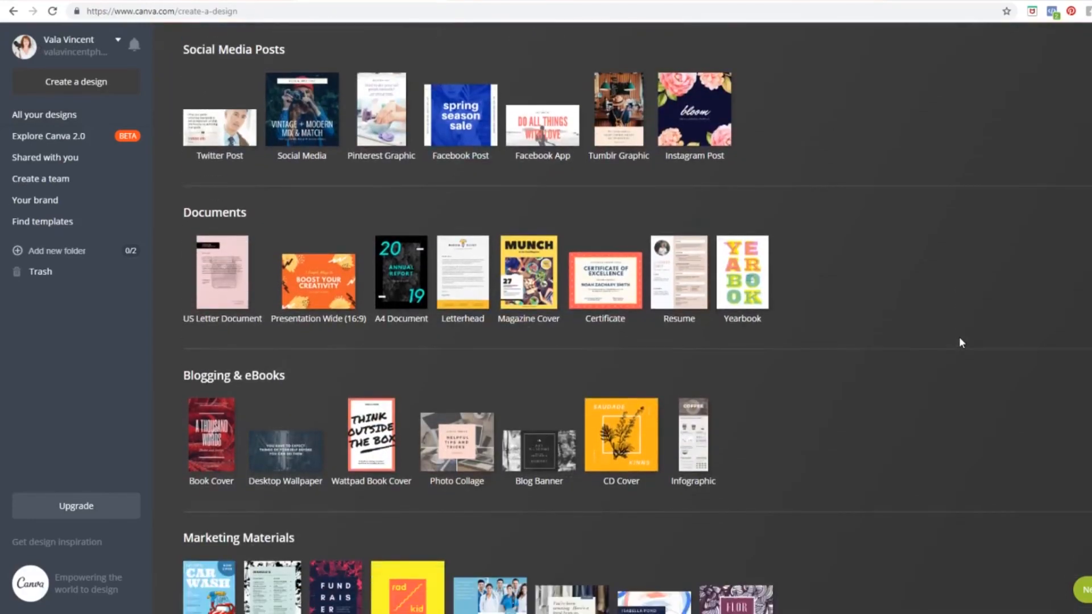
scroll(960, 342, "down", 4)
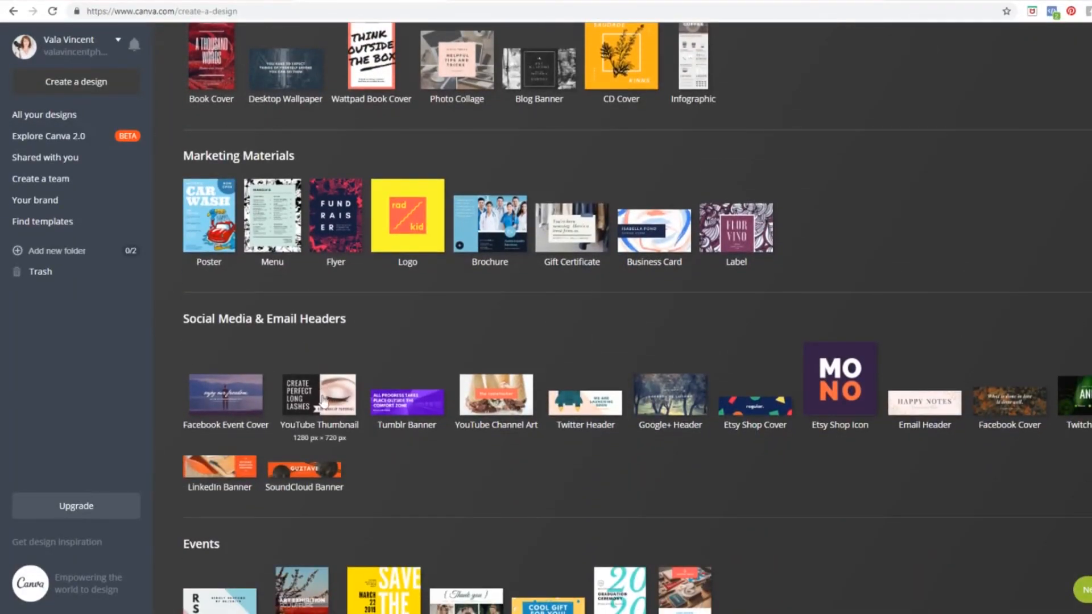
scroll(782, 414, "down", 4)
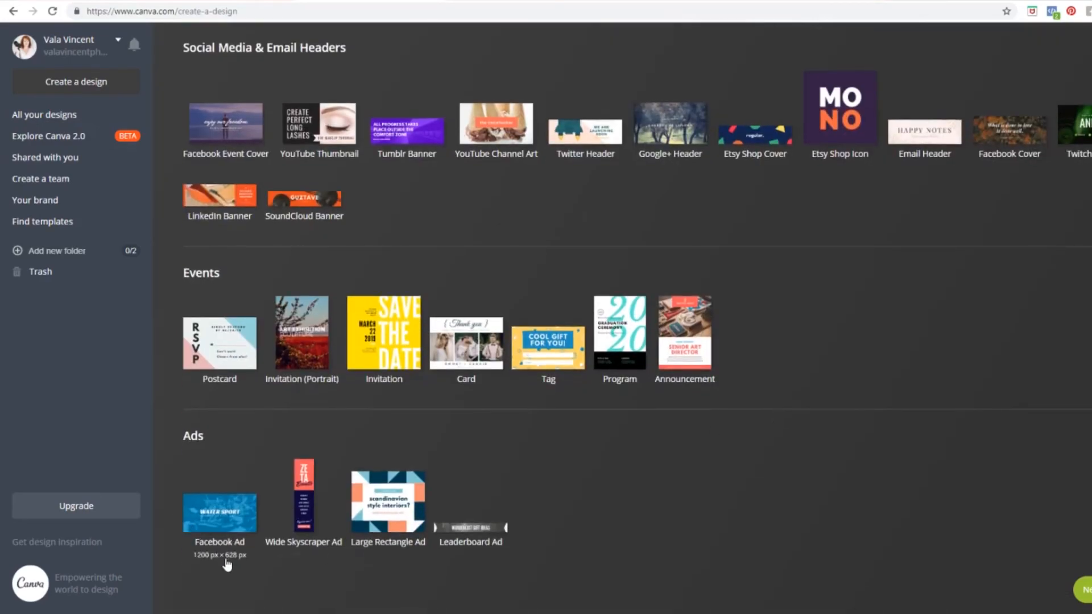
left_click(226, 512)
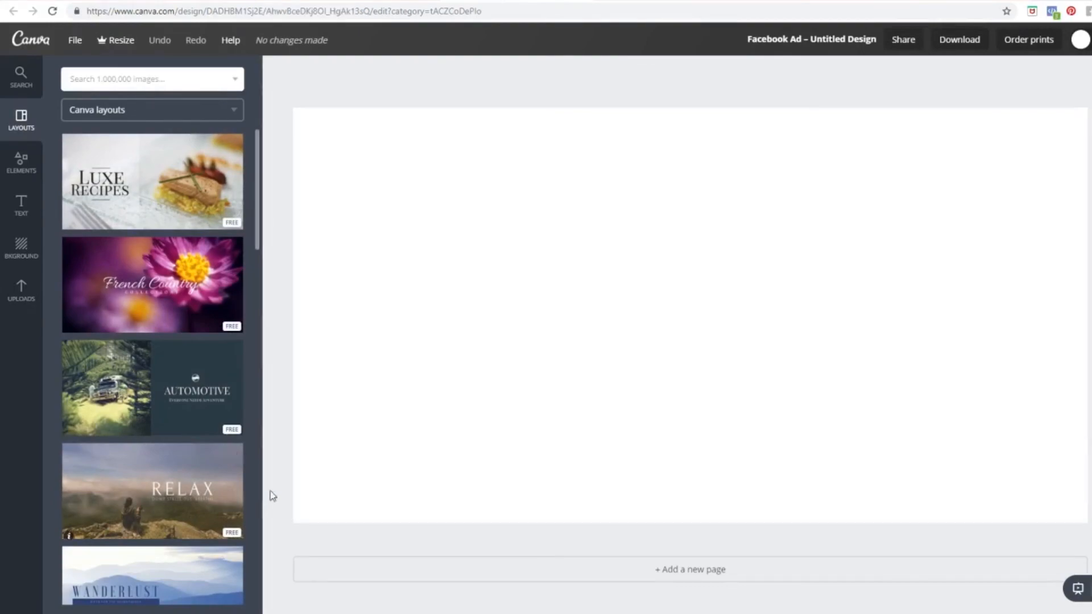
Step: Apply the Luxe Recipes layout and place the grey house photo in the design
left_click_drag(150, 199, 676, 340)
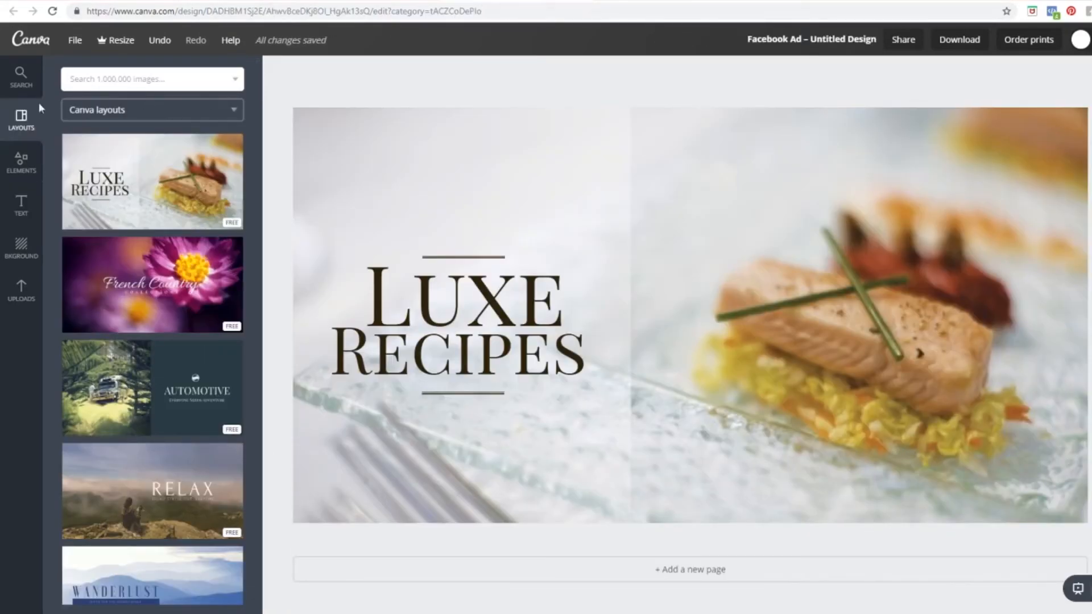
left_click(22, 289)
left_click_drag(236, 327, 811, 314)
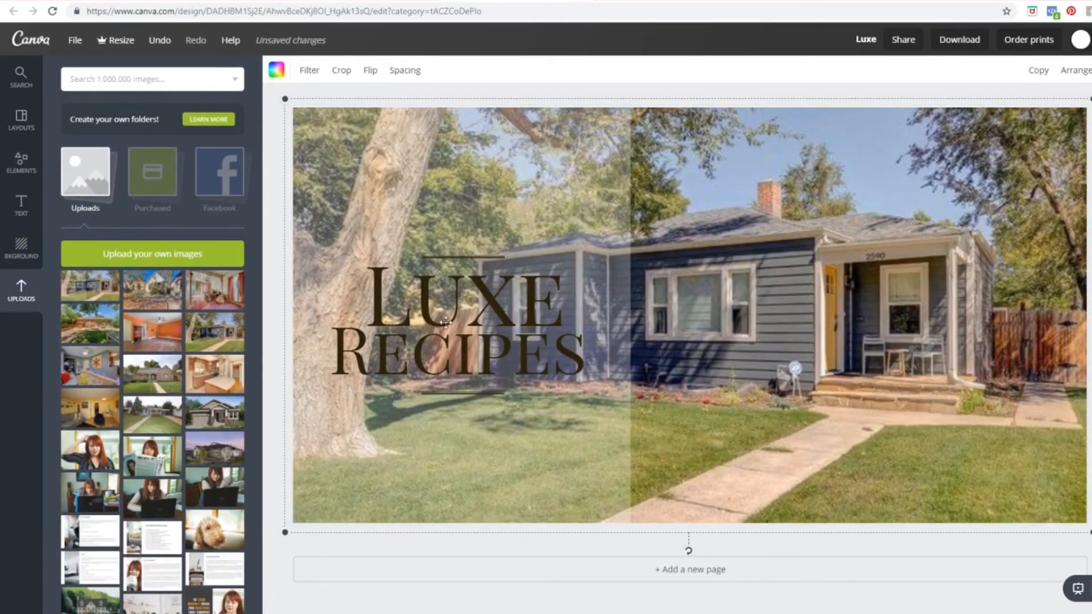
Step: Move the LUXE heading up near the top and delete the thin line under it
double_click(512, 334)
left_click_drag(578, 360, 533, 355)
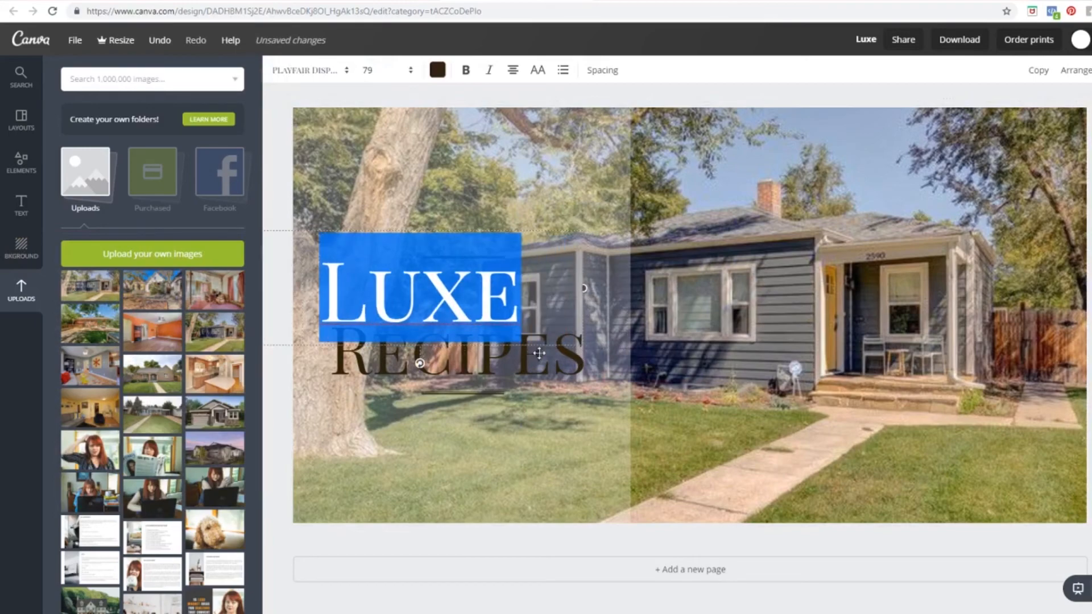
left_click_drag(539, 230, 598, 131)
left_click(481, 251)
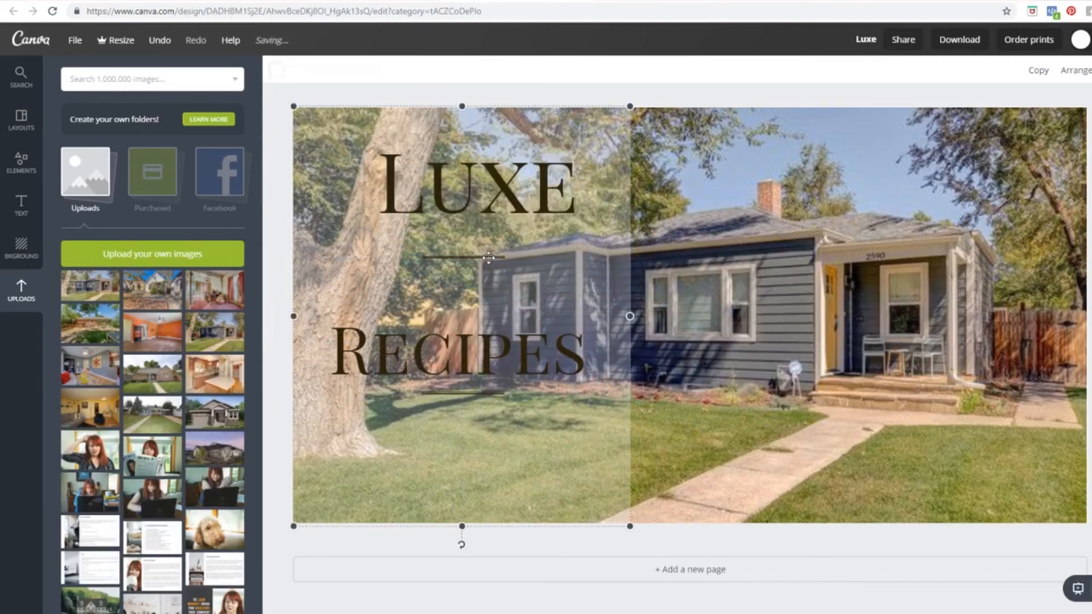
left_click(488, 257)
key("Delete")
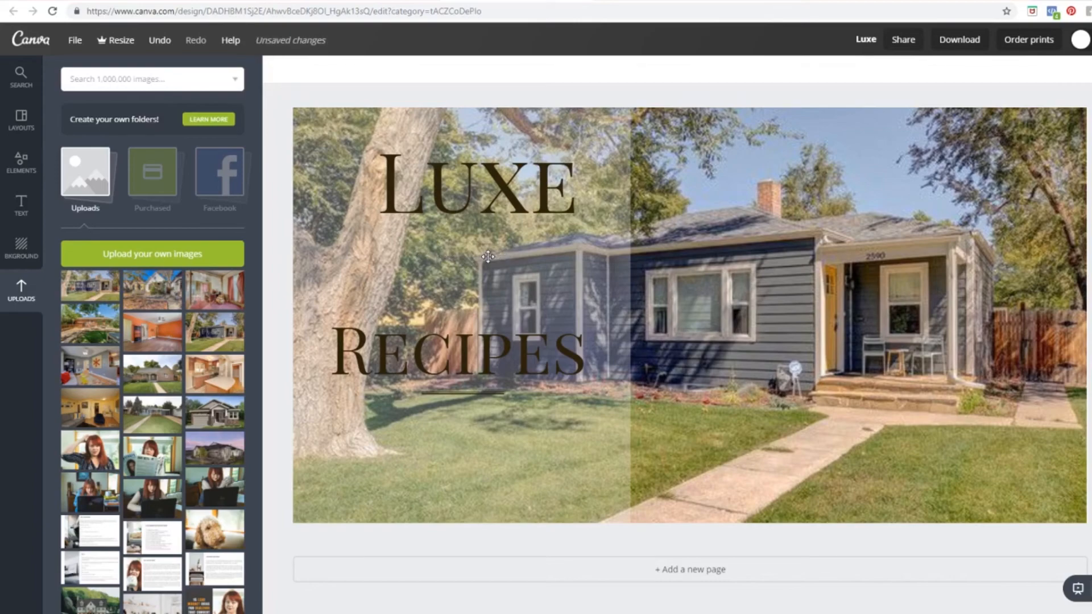
Step: Delete the line under RECIPES and the RECIPES text, then move LUXE lower
left_click(474, 395)
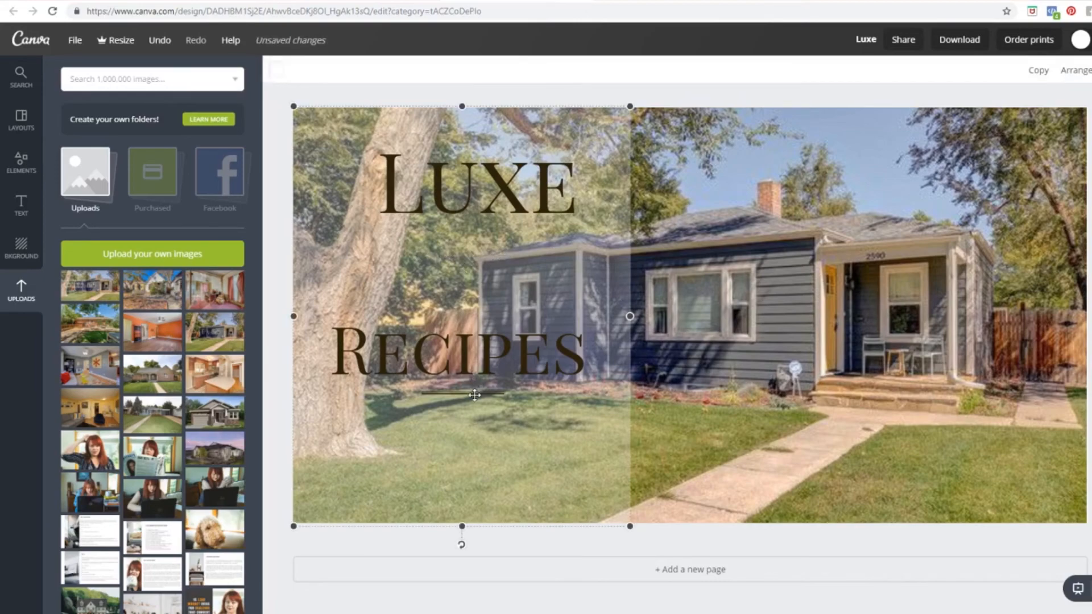
left_click(463, 392)
key("Delete")
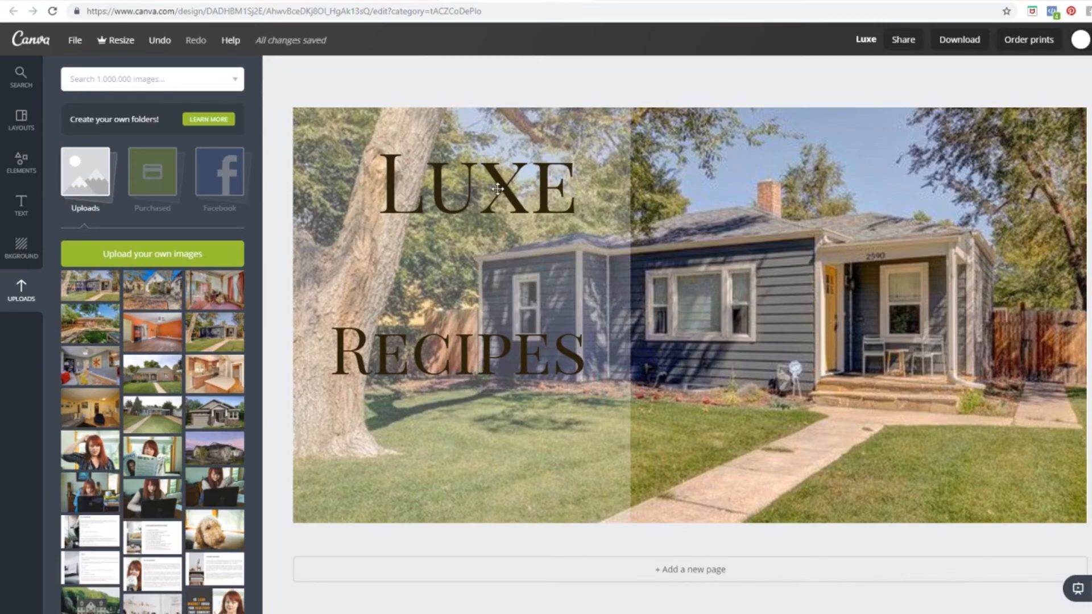
left_click(500, 349)
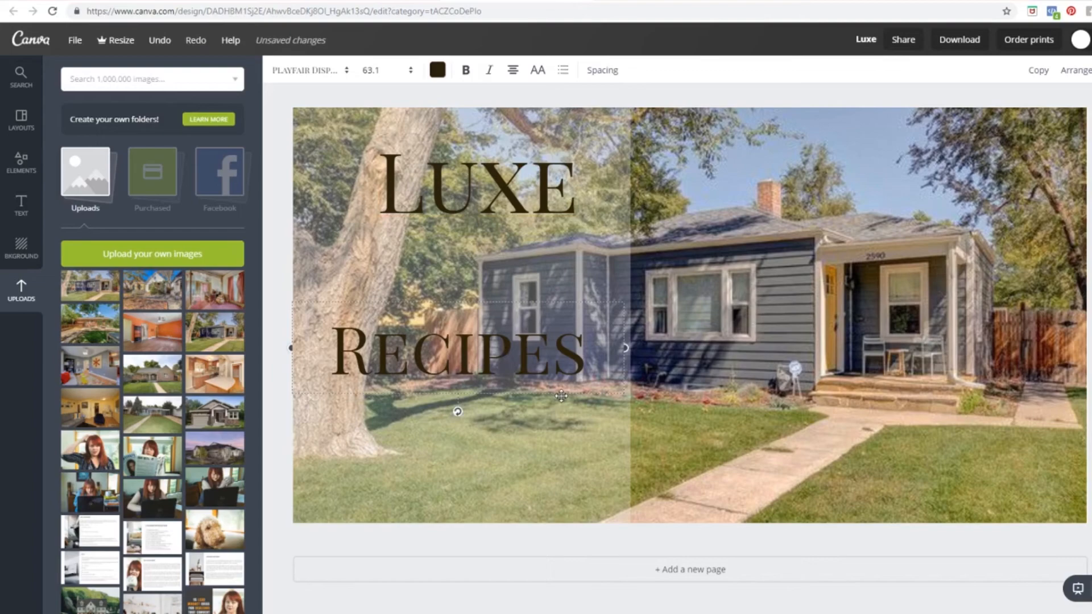
key("Delete")
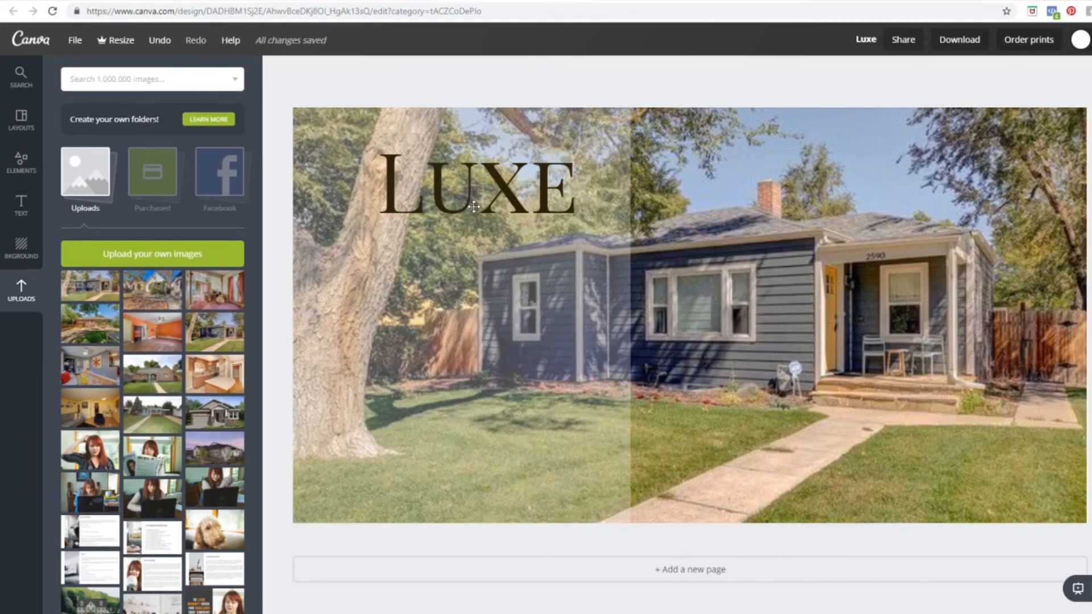
left_click(490, 211)
left_click(489, 214)
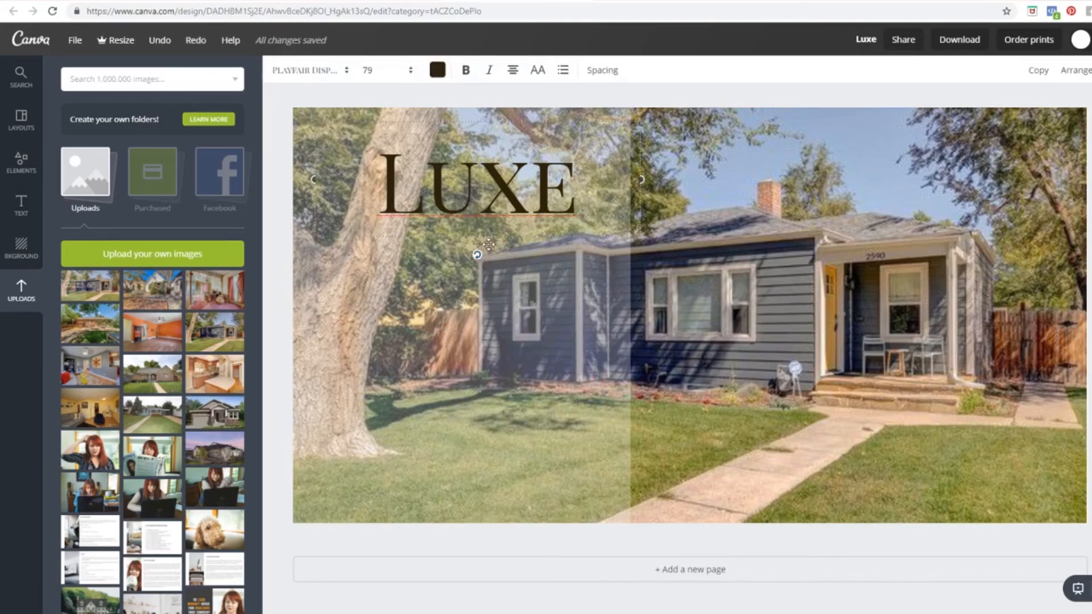
left_click_drag(493, 238, 483, 300)
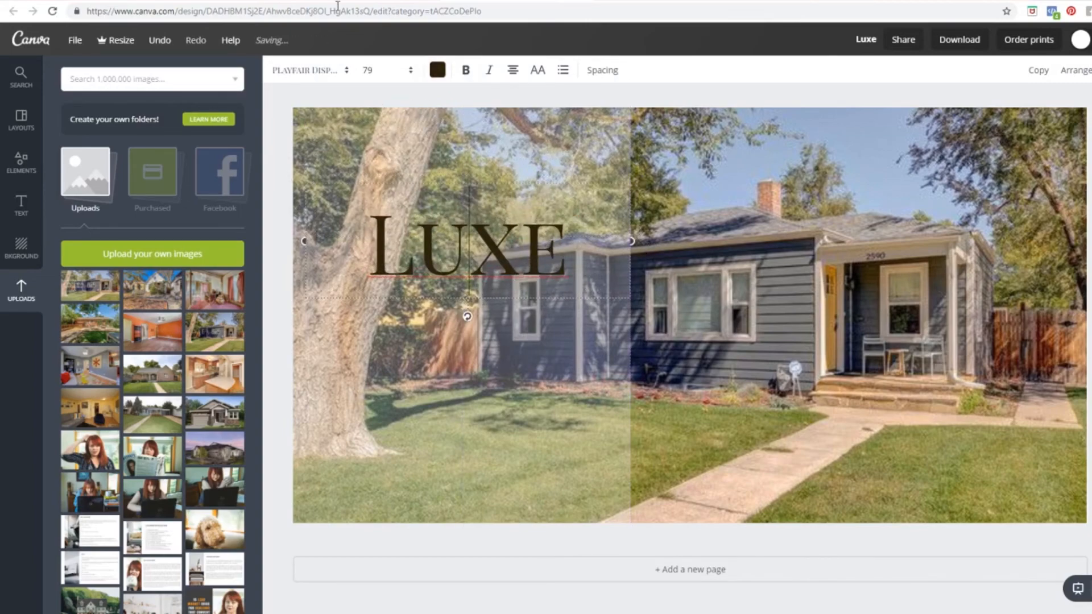
left_click(362, 1)
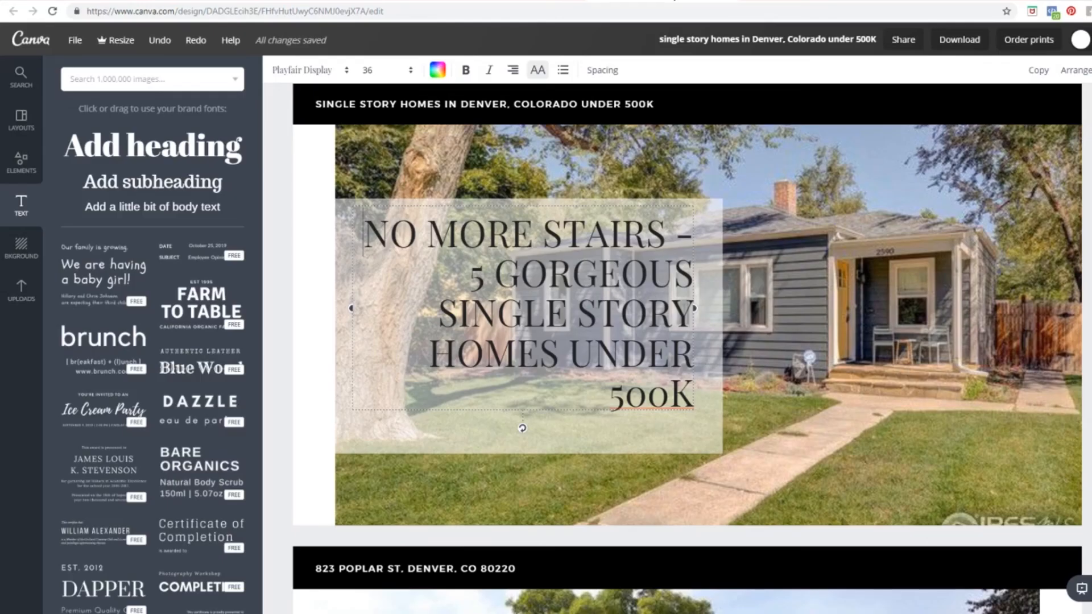
Step: Copy the NO MORE STAIRS heading text and highlight the LUXE heading in the Luxe design
left_click_drag(366, 231, 687, 368)
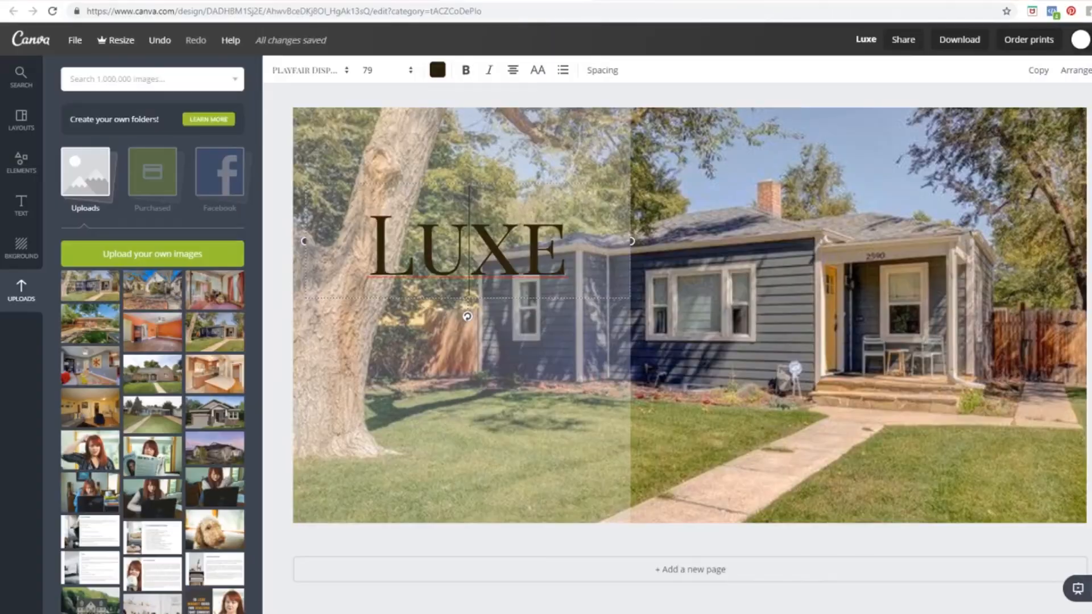
double_click(425, 238)
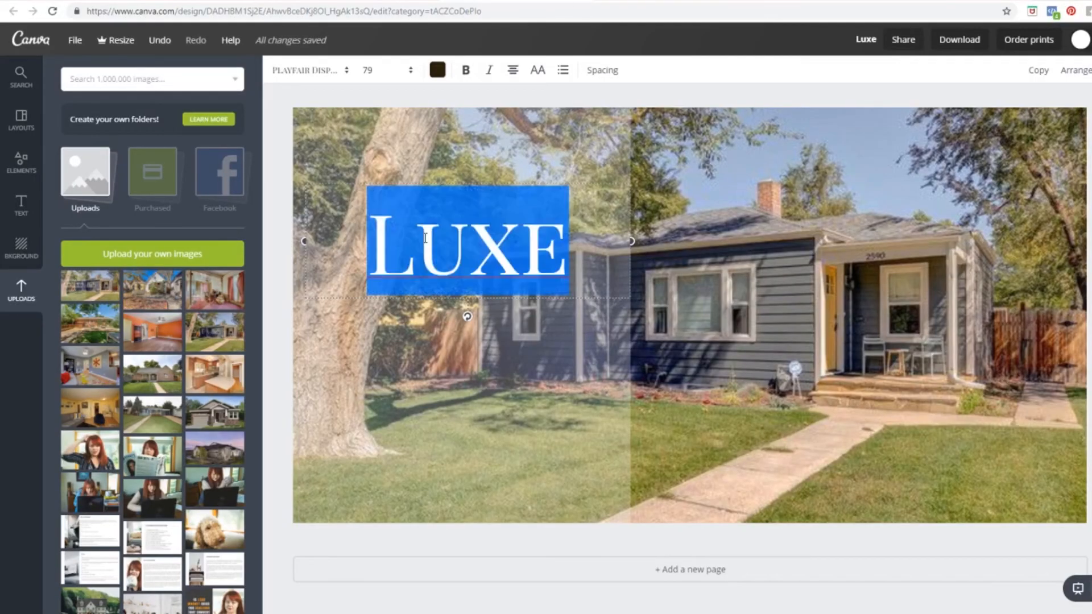
Step: Paste the 'No more stairs – 5 gorgeous single story homes under 500K' heading over LUXE, sized 36 and white
key("ctrl+v")
key("ctrl+a")
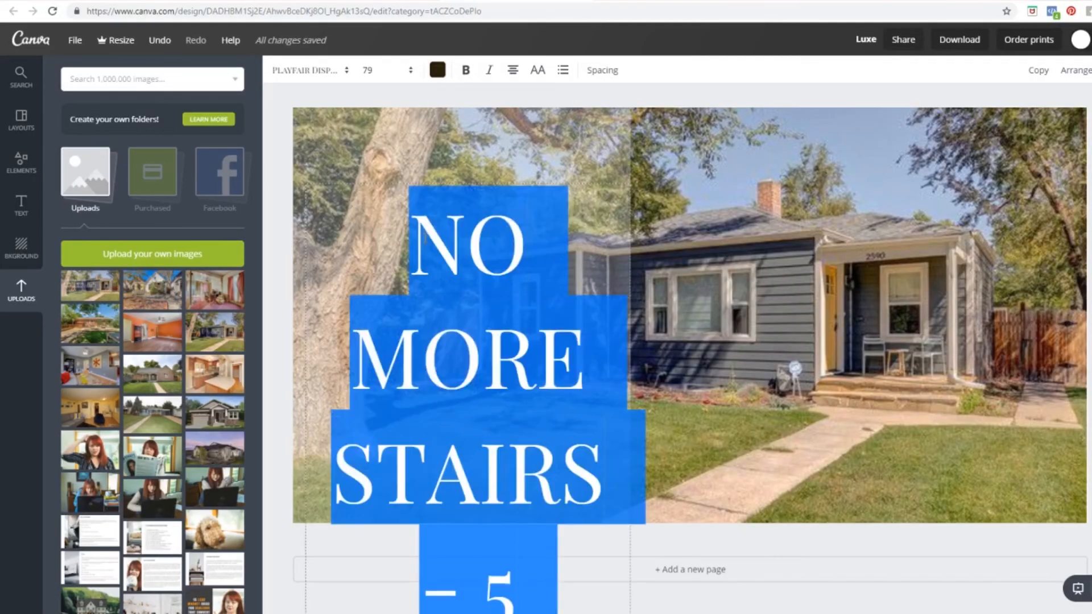
left_click(405, 74)
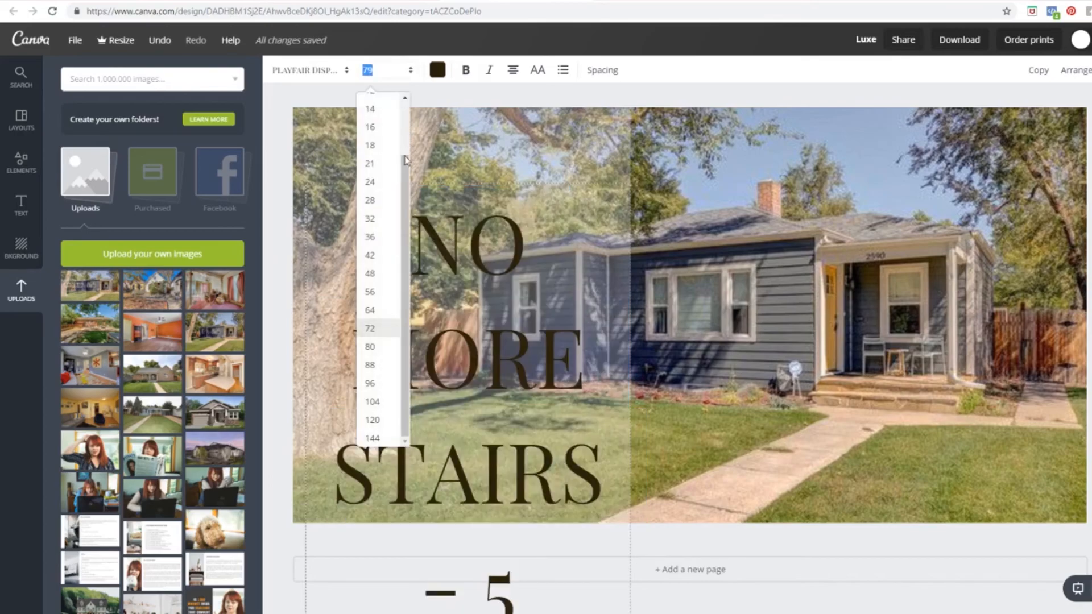
left_click(377, 244)
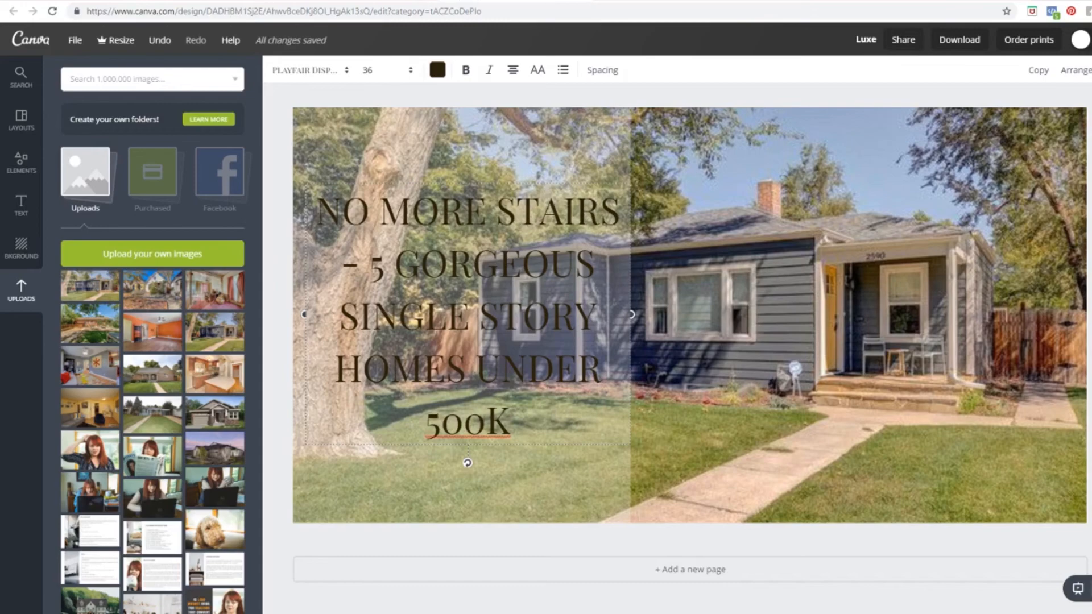
left_click_drag(316, 211, 585, 422)
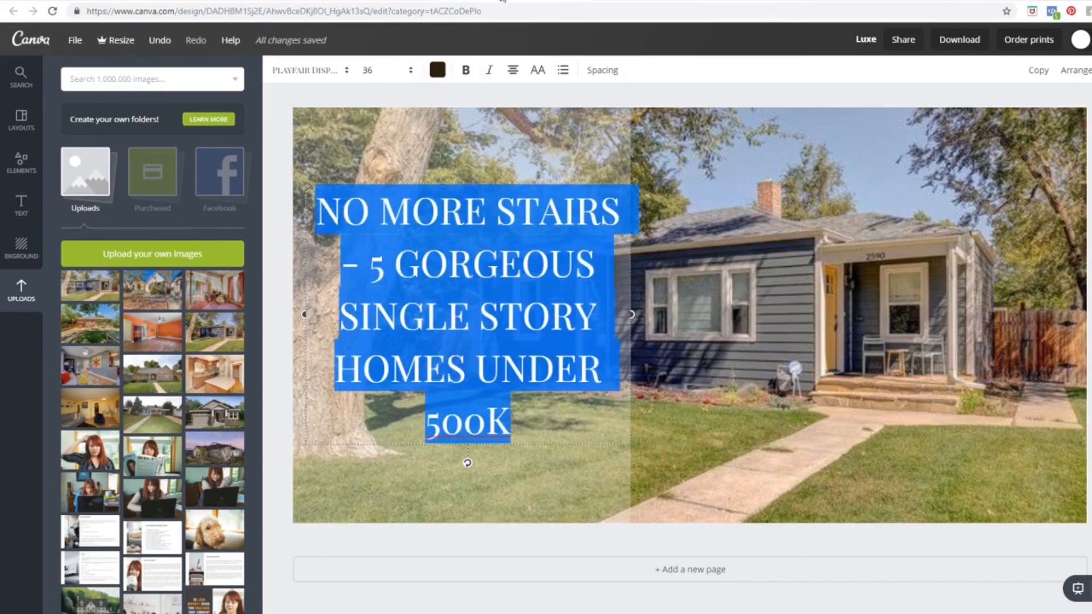
left_click(437, 69)
left_click(496, 177)
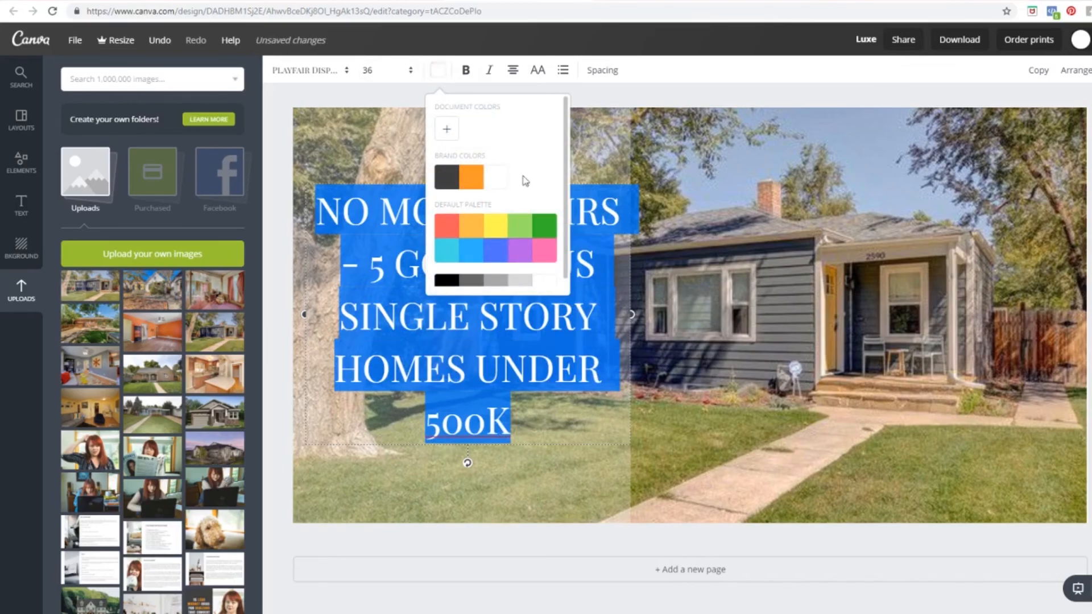
left_click(729, 198)
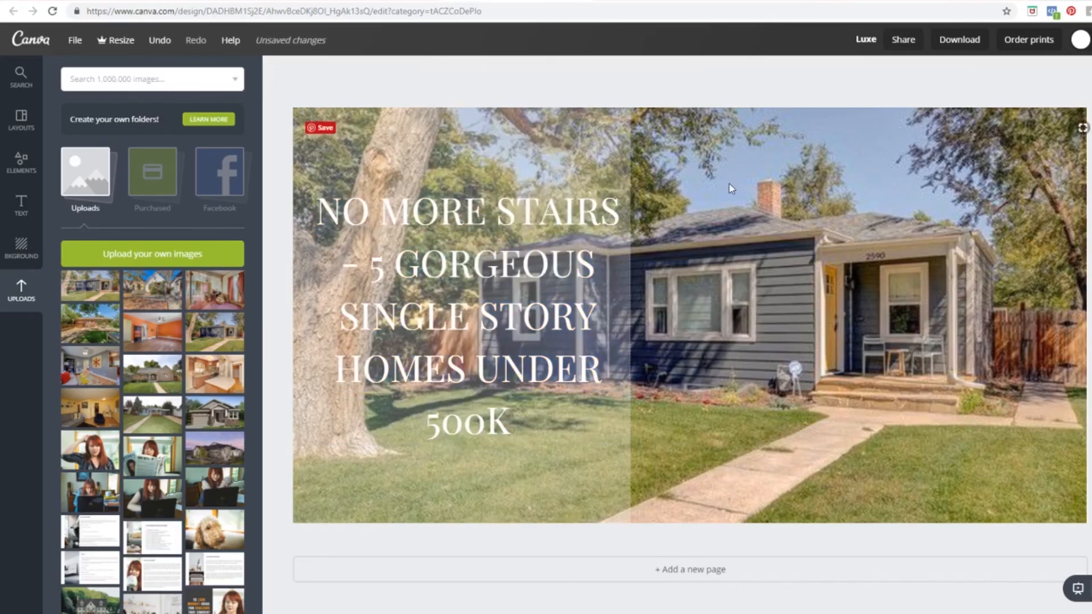
left_click(624, 123)
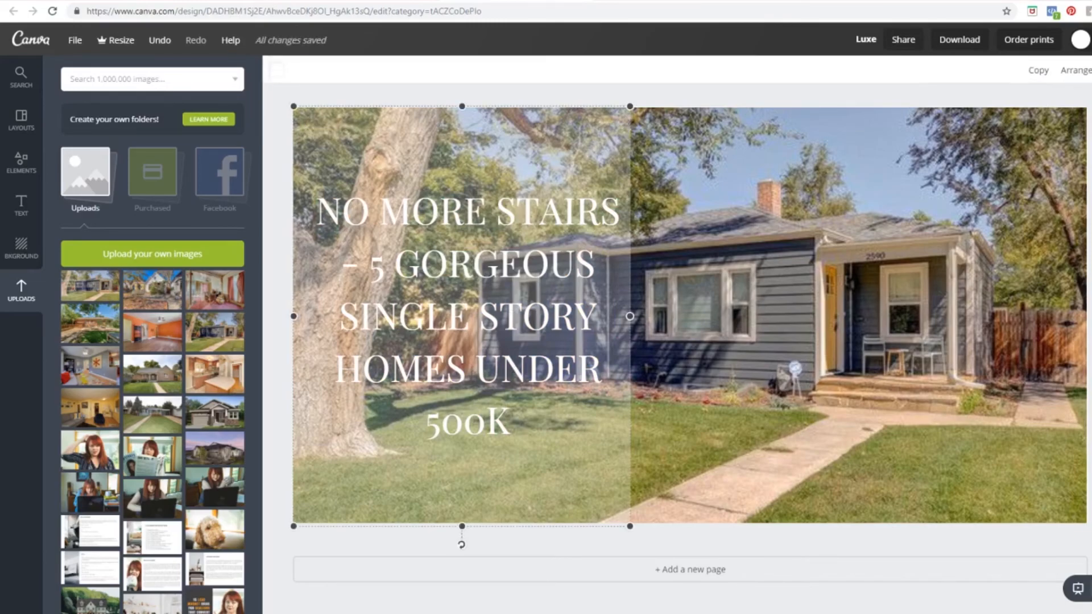
Step: Fine-tune the overlay transparency behind the heading
left_click(1091, 70)
left_click_drag(1029, 108, 1030, 111)
left_click(1091, 70)
left_click_drag(1029, 111, 1021, 113)
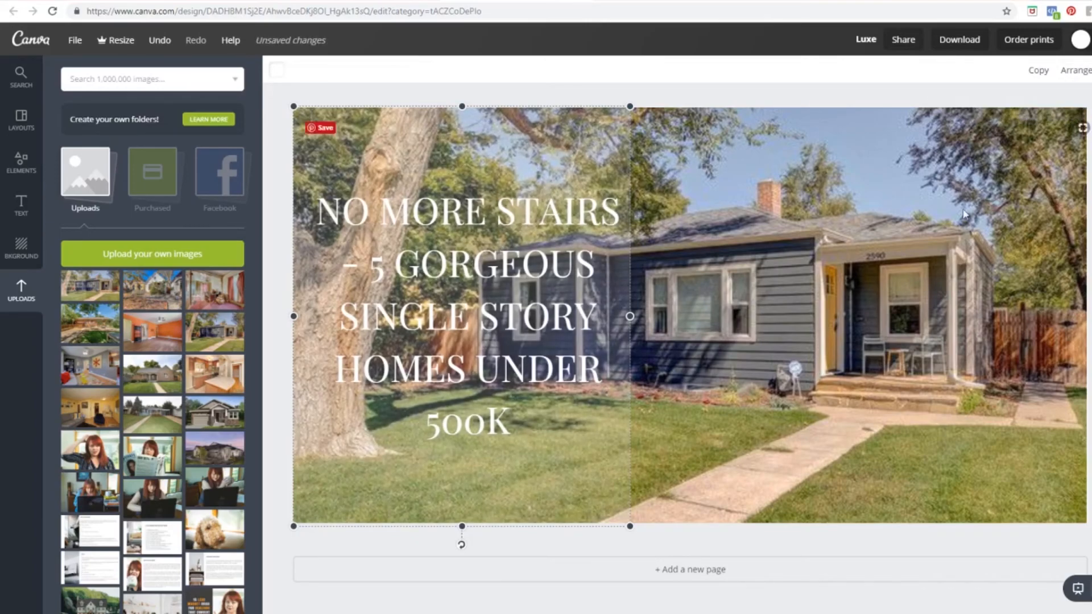
left_click(728, 244)
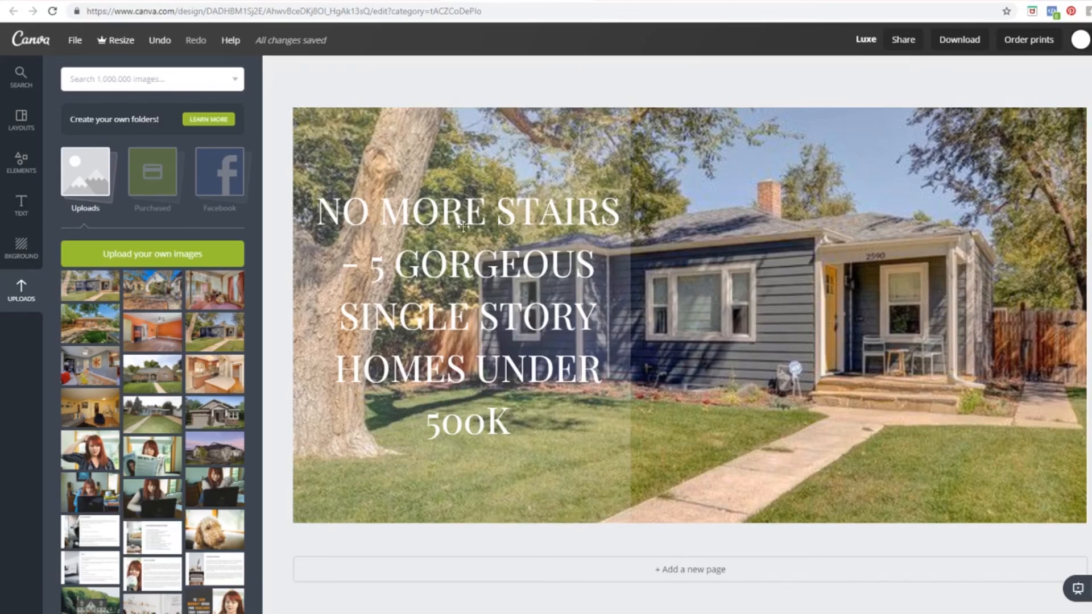
Step: Rename the design 'lead magnet ad for realtors'
left_click(866, 39)
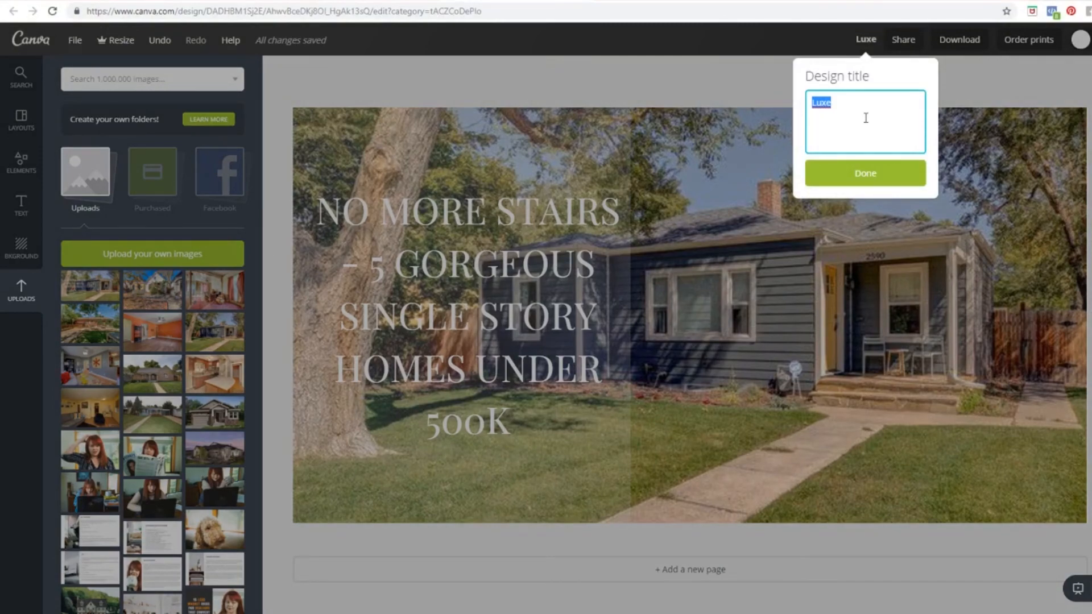
type("lead magnet ad for realtors")
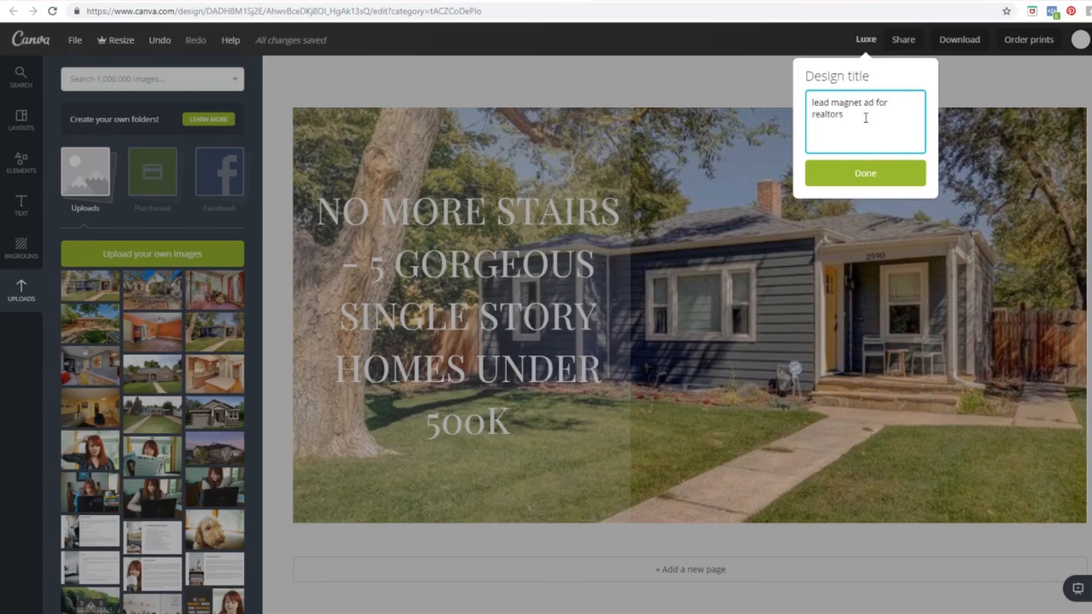
left_click(865, 175)
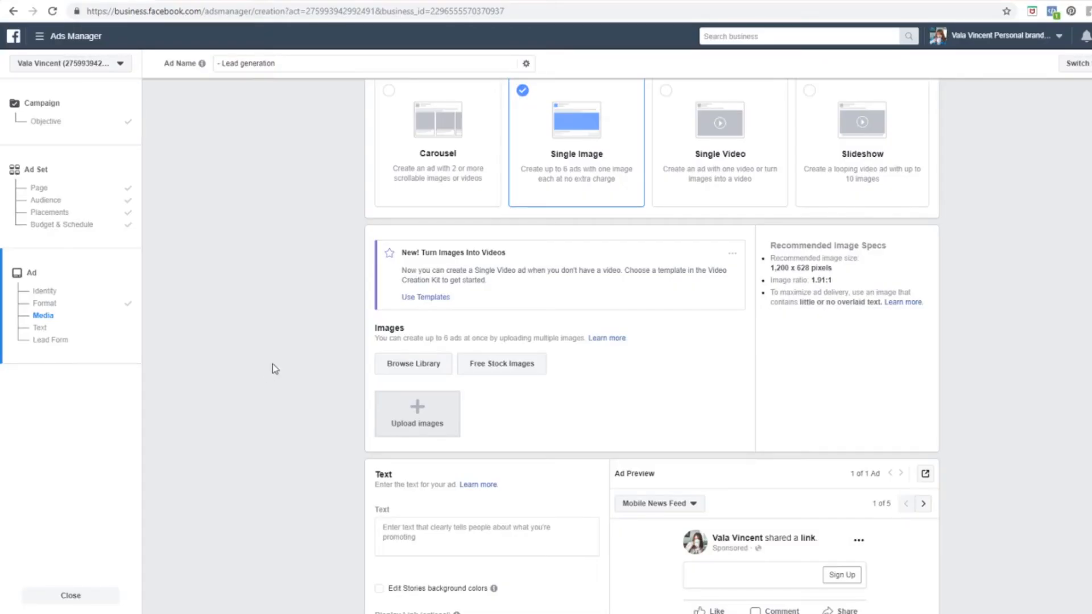
Step: Go to the ad's Media section and open, then close, the image selection dialog
scroll(274, 363, "up", 2)
scroll(274, 363, "down", 3)
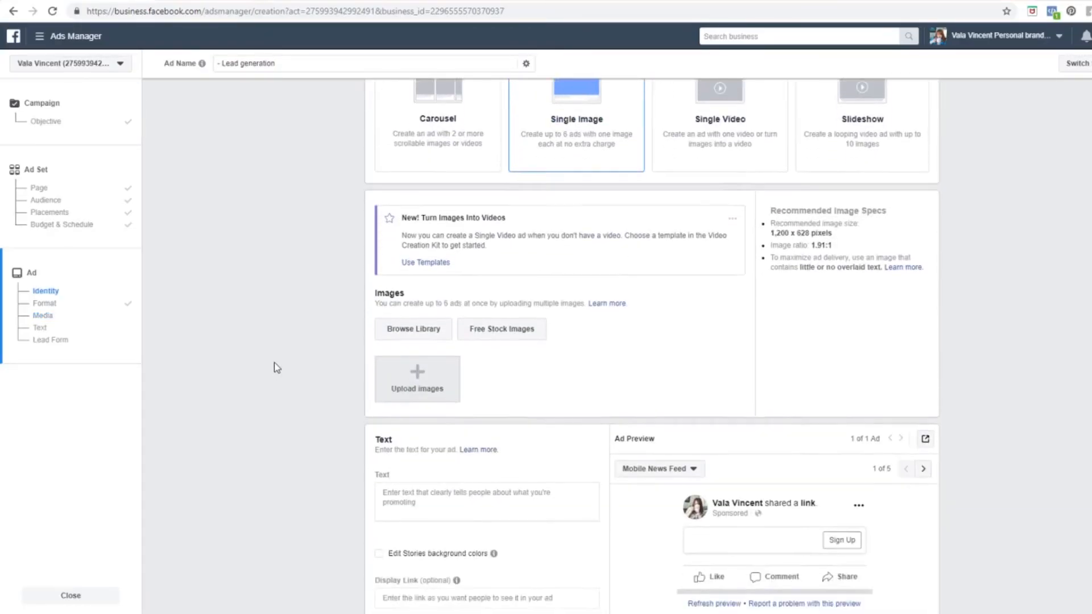
left_click(419, 357)
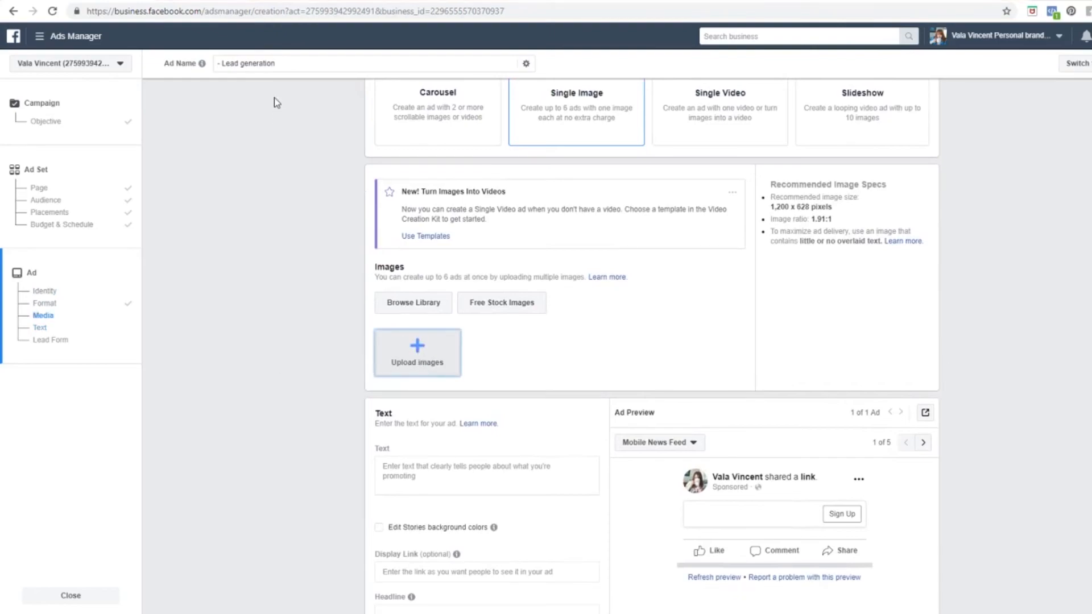
left_click(284, 129)
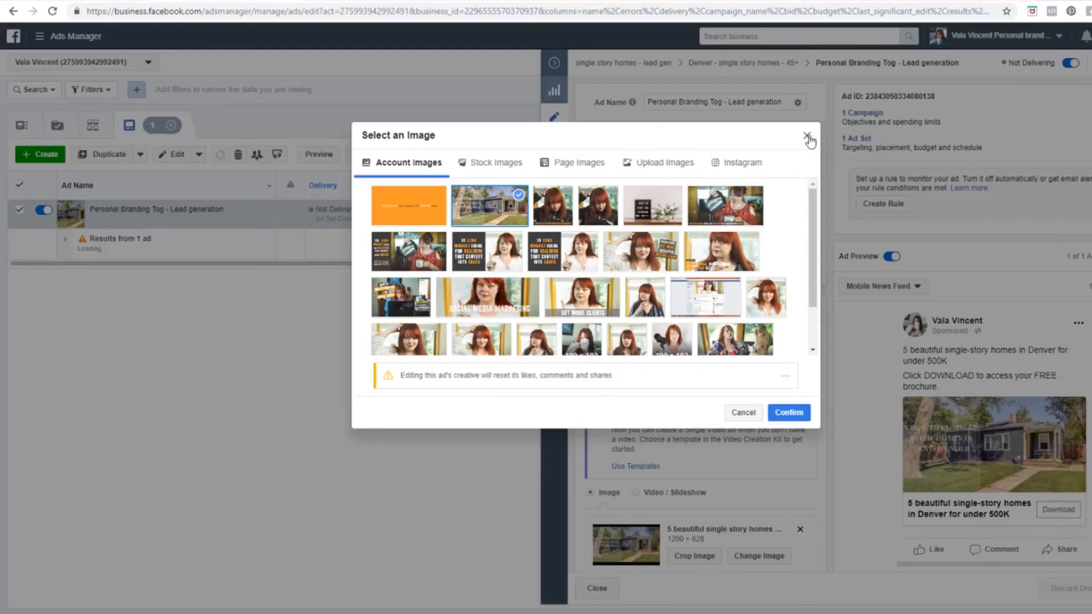
left_click(812, 136)
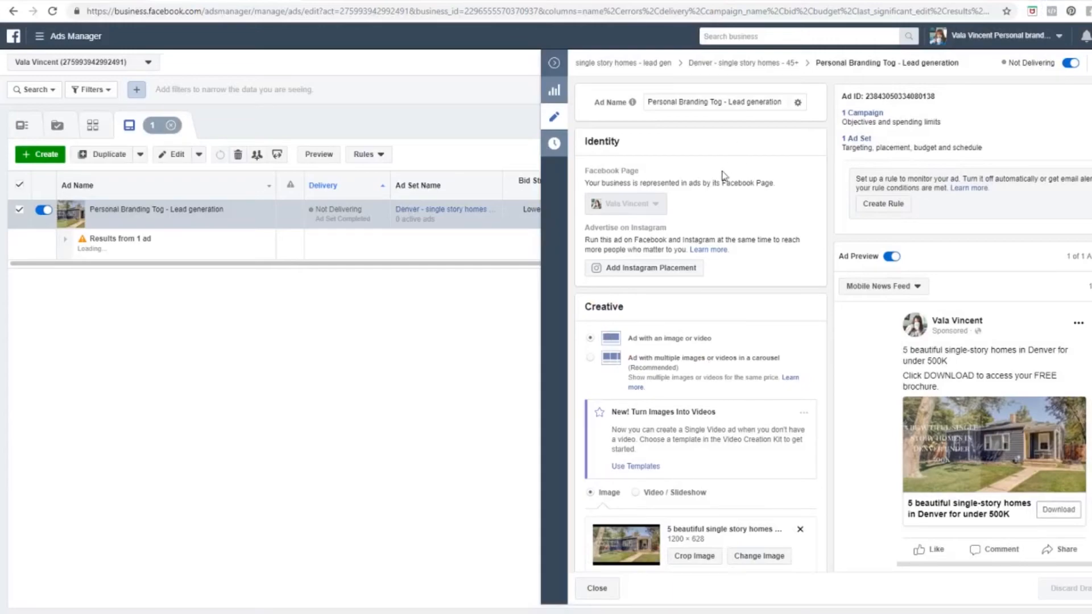
Step: Copy the existing ad's two-line text and place the cursor in the new ad's Text field
scroll(666, 346, "down", 4)
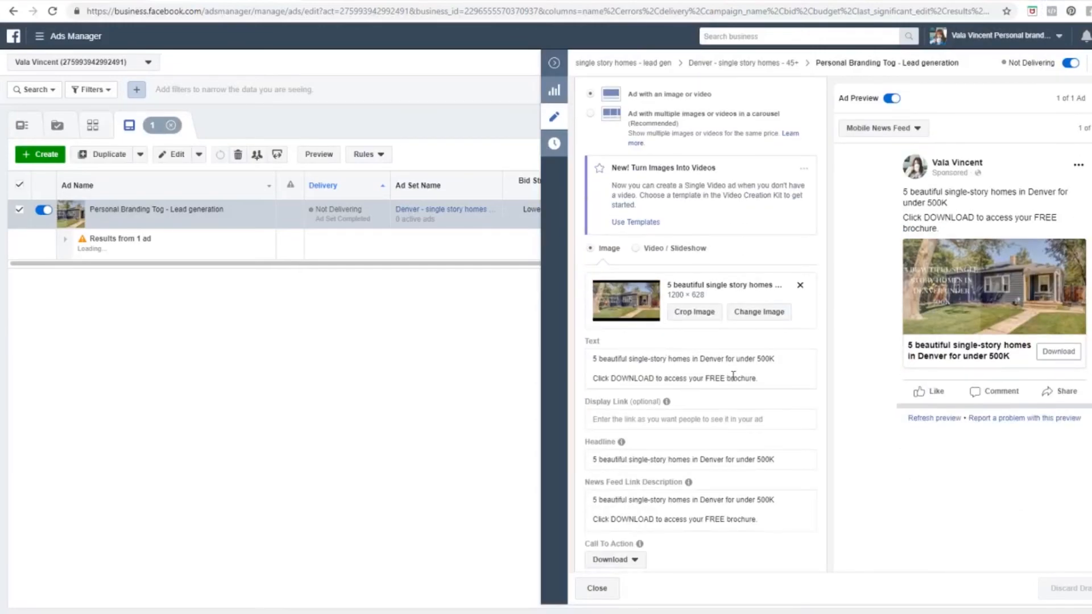
left_click_drag(762, 380, 579, 357)
key("ctrl+c")
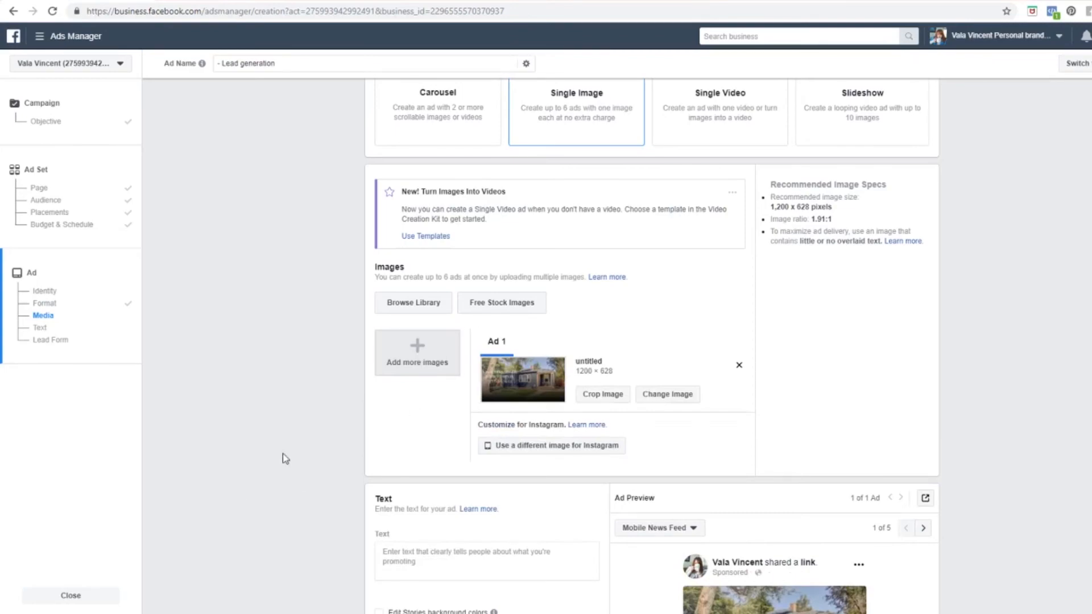
scroll(334, 458, "down", 4)
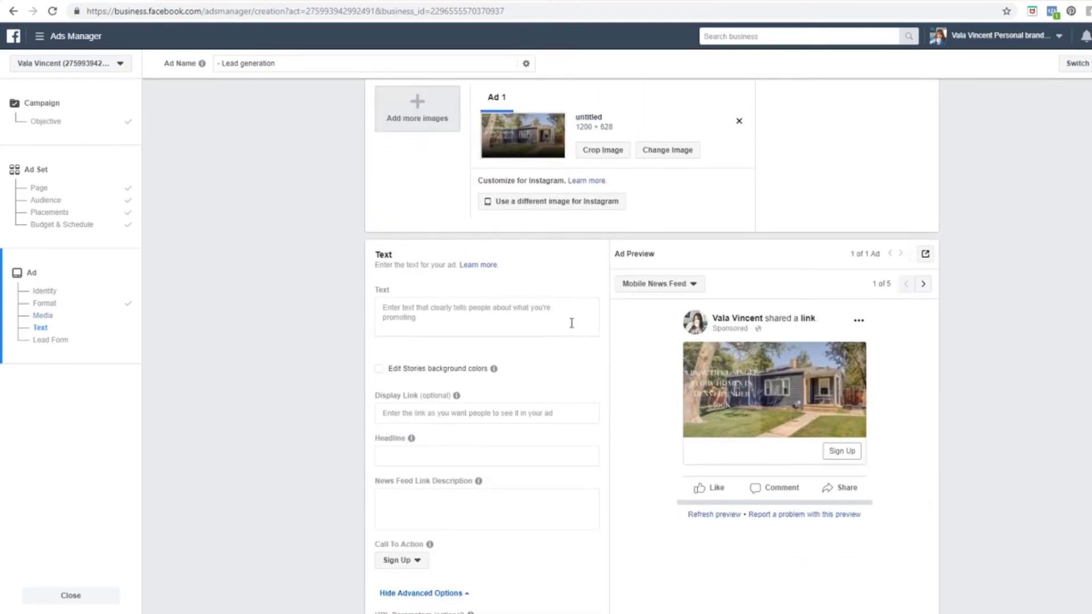
left_click(450, 328)
Step: Paste the two-line ad text and set the call to action to Download
key("ctrl+v")
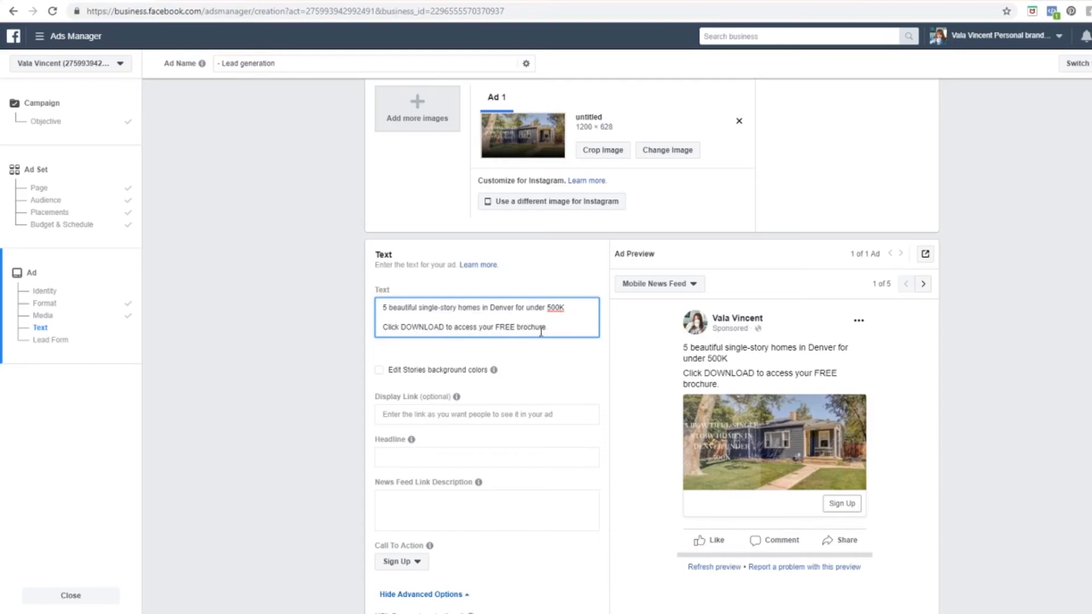
scroll(328, 396, "down", 1)
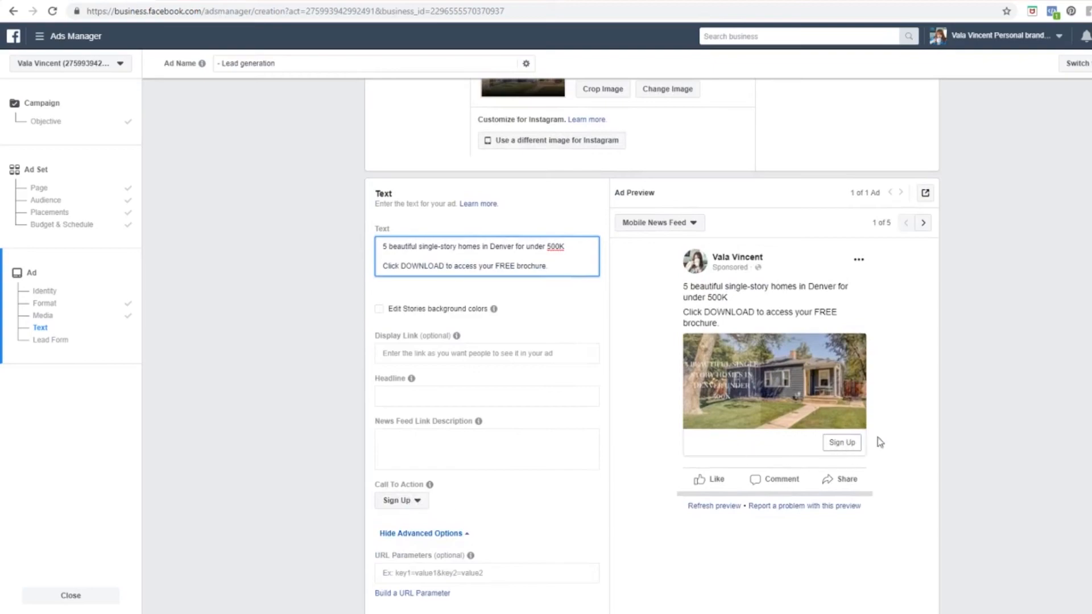
left_click(419, 502)
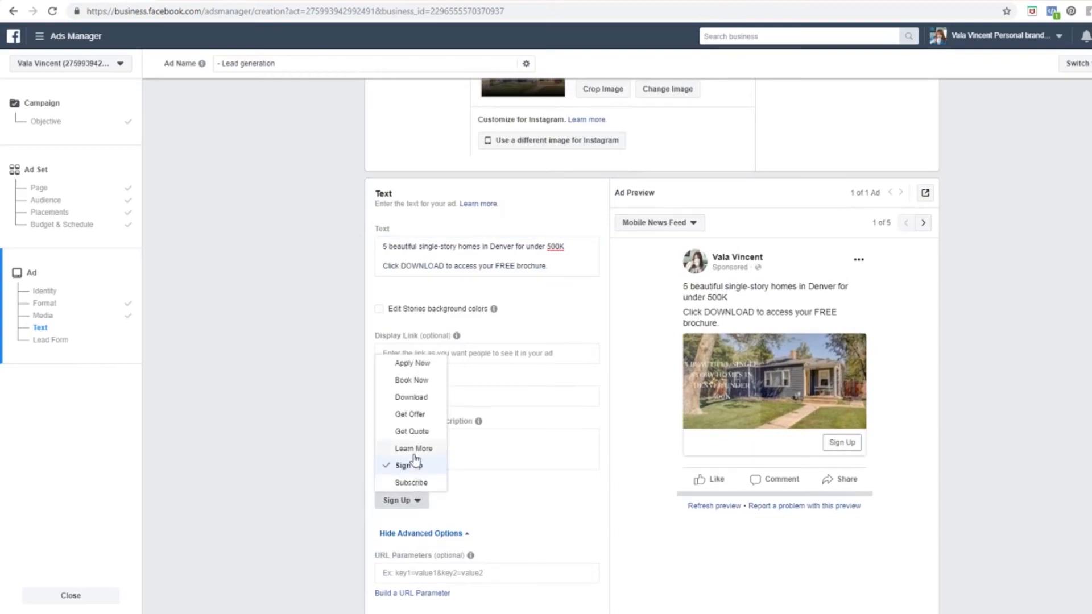
left_click(411, 397)
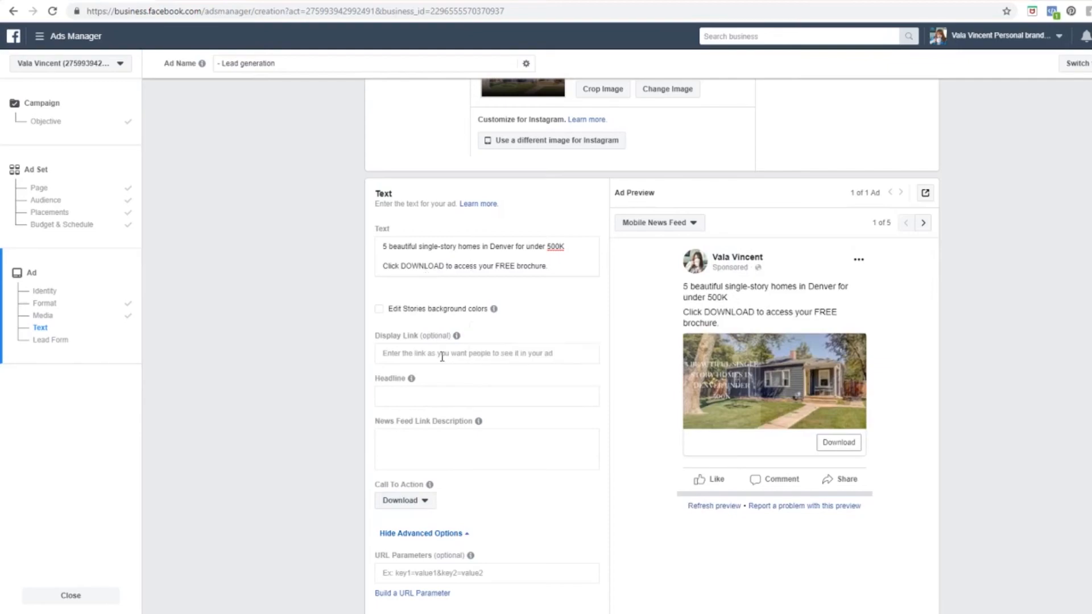
Step: Fill in the headline '5 beautiful single-story homes in Denver for under 500K' and the link description from the existing ad
left_click(446, 400)
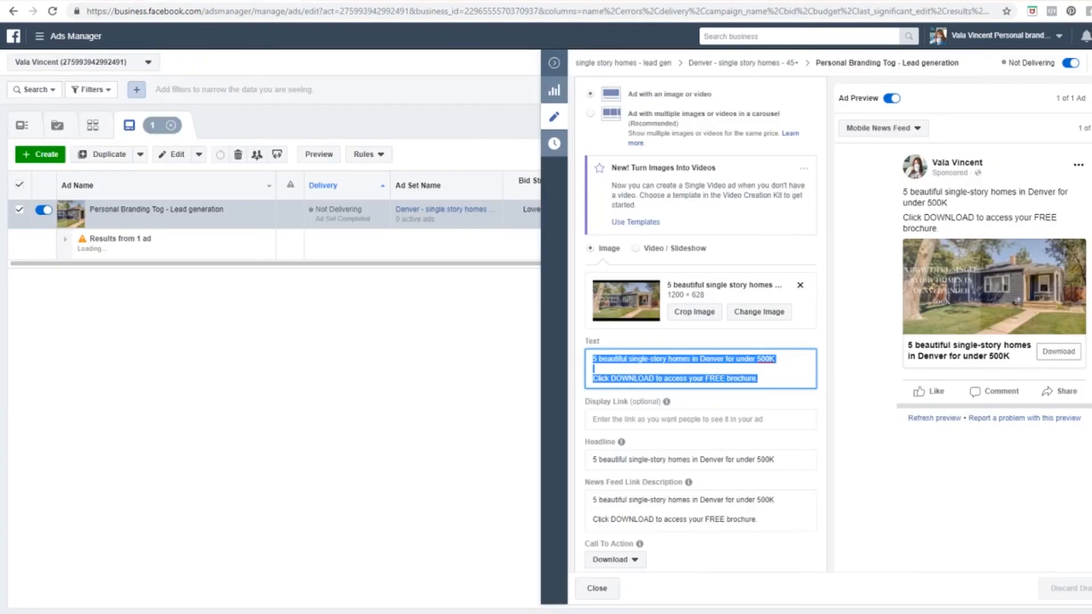
triple_click(618, 460)
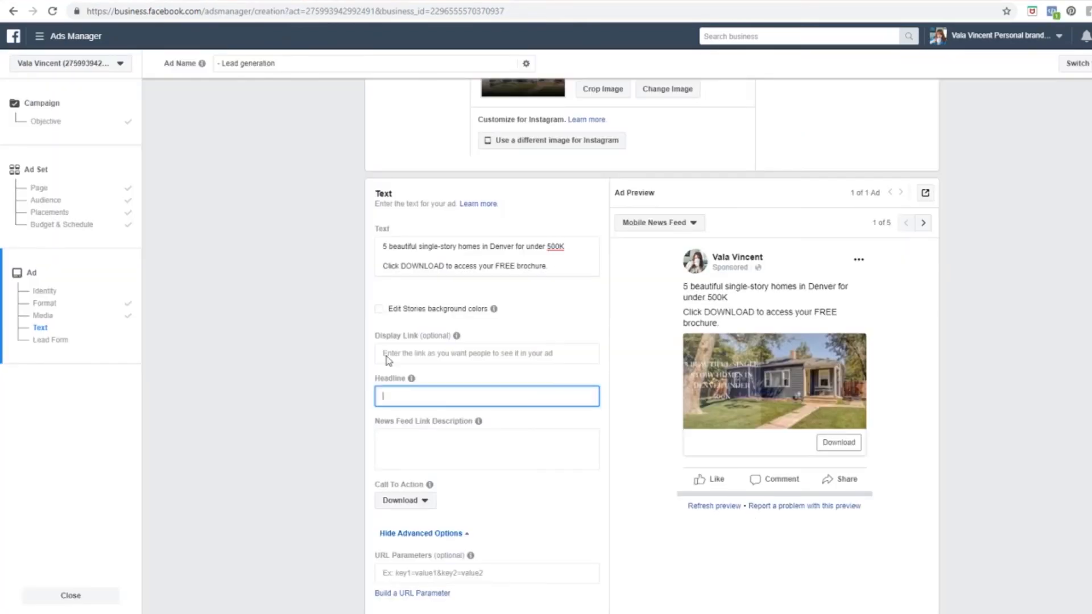
type("5 beautiful single-story homes in Denver for under 500K")
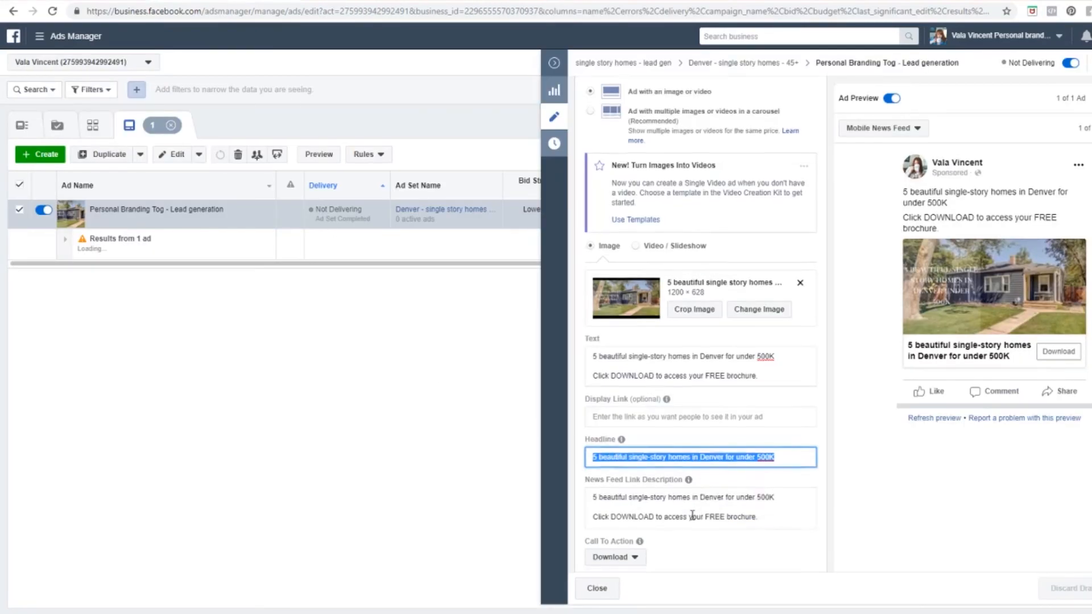
scroll(692, 515, "down", 2)
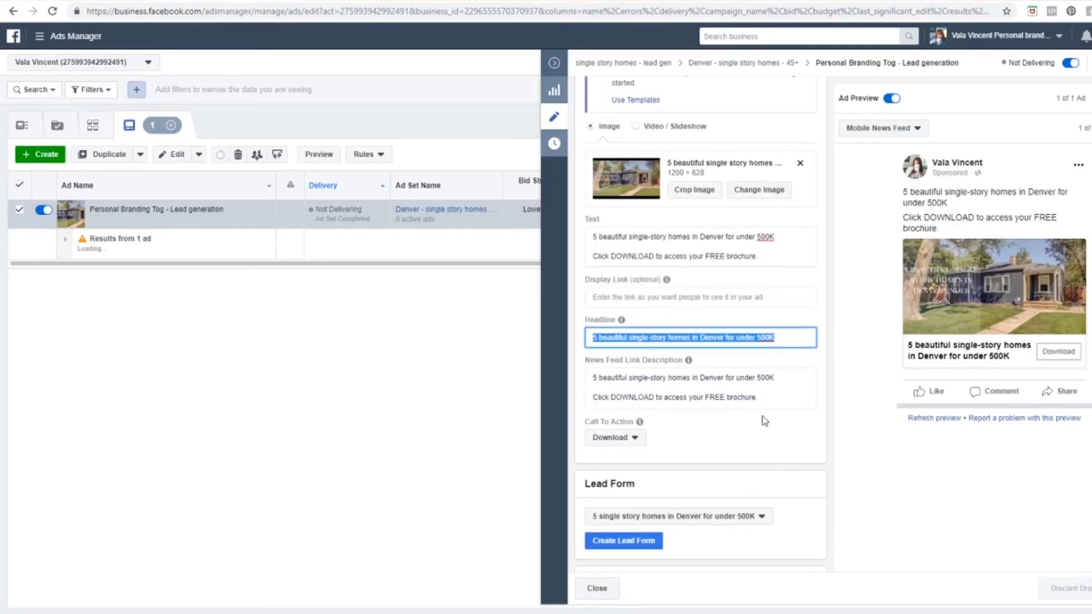
left_click_drag(761, 398, 587, 377)
key("ctrl+c")
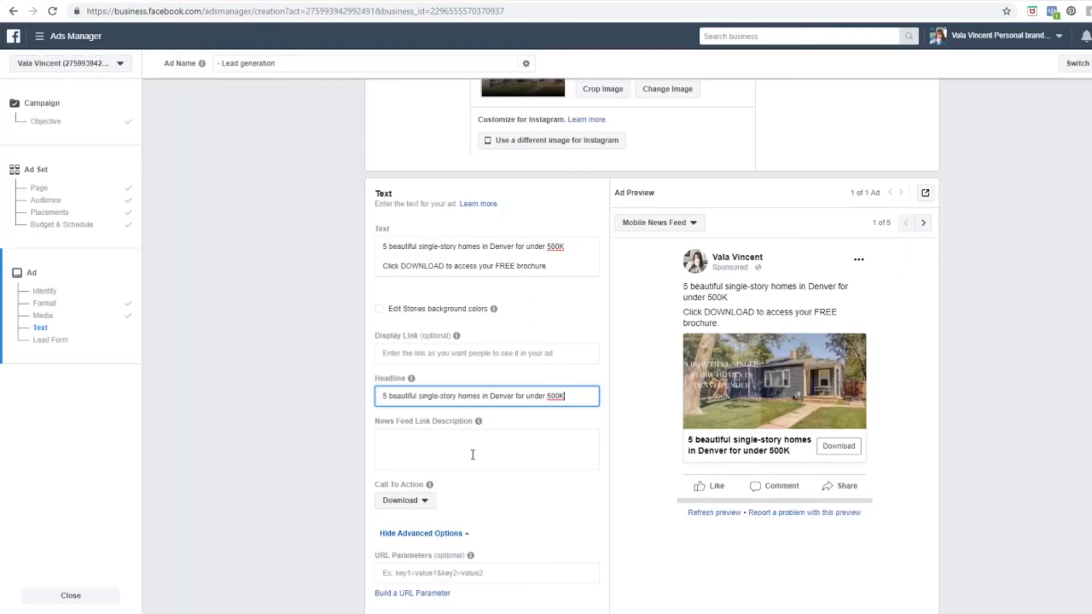
left_click(451, 450)
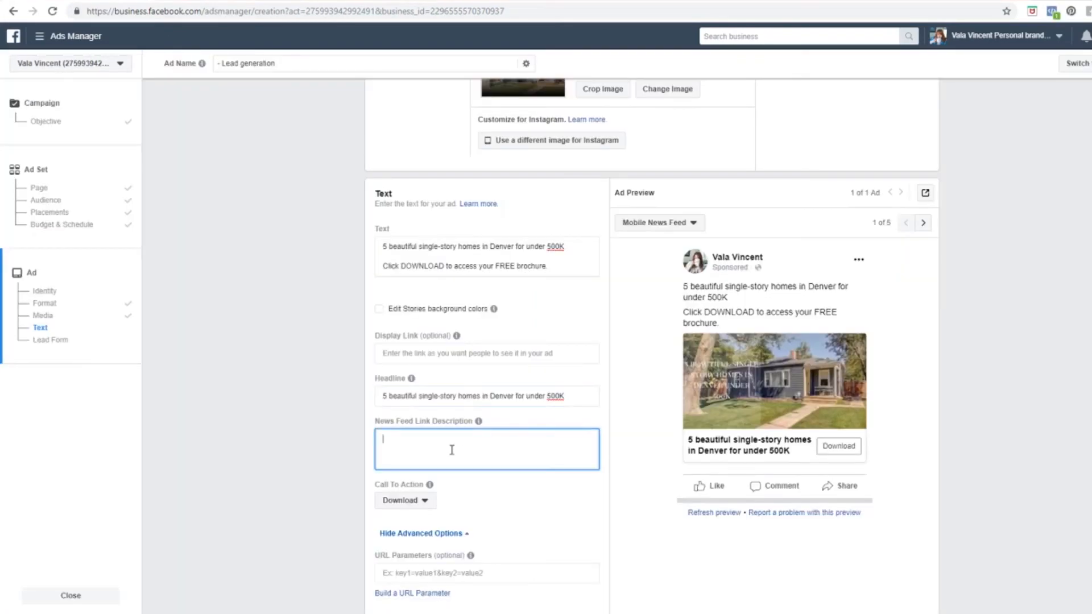
key("ctrl+v")
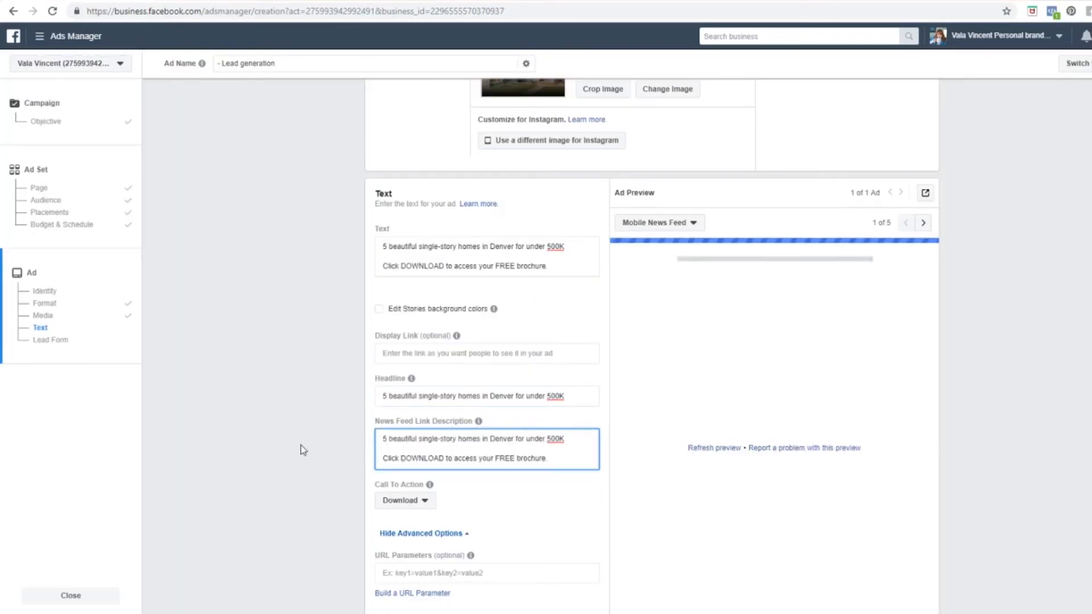
left_click(303, 449)
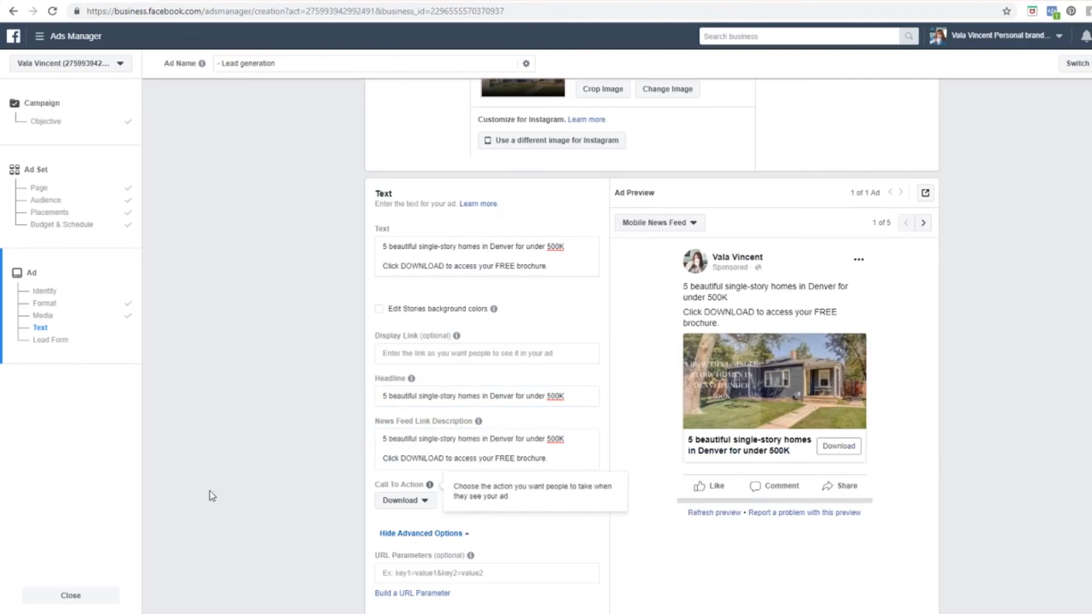
Step: Scroll past Conversion Tracking to the Lead Form table and start a new form
scroll(212, 489, "down", 1)
scroll(213, 489, "down", 5)
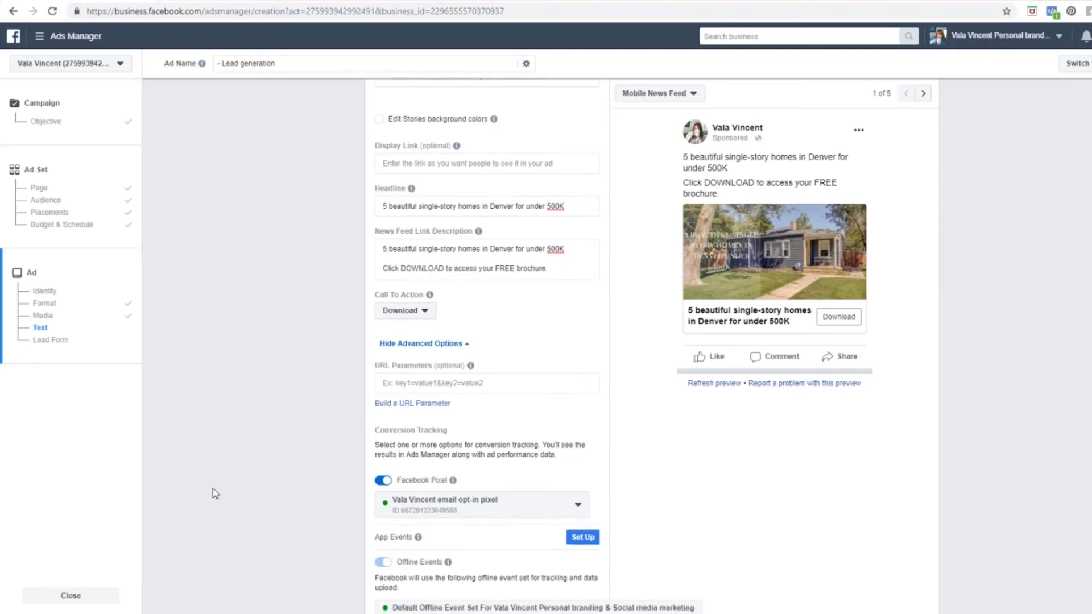
scroll(190, 492, "down", 2)
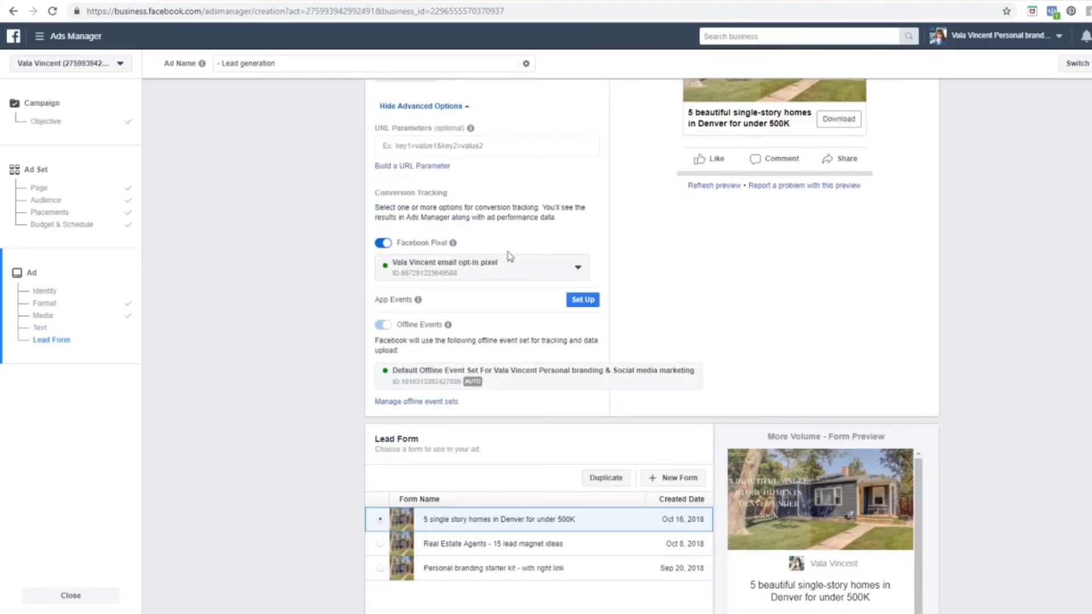
scroll(282, 417, "down", 3)
scroll(302, 365, "down", 2)
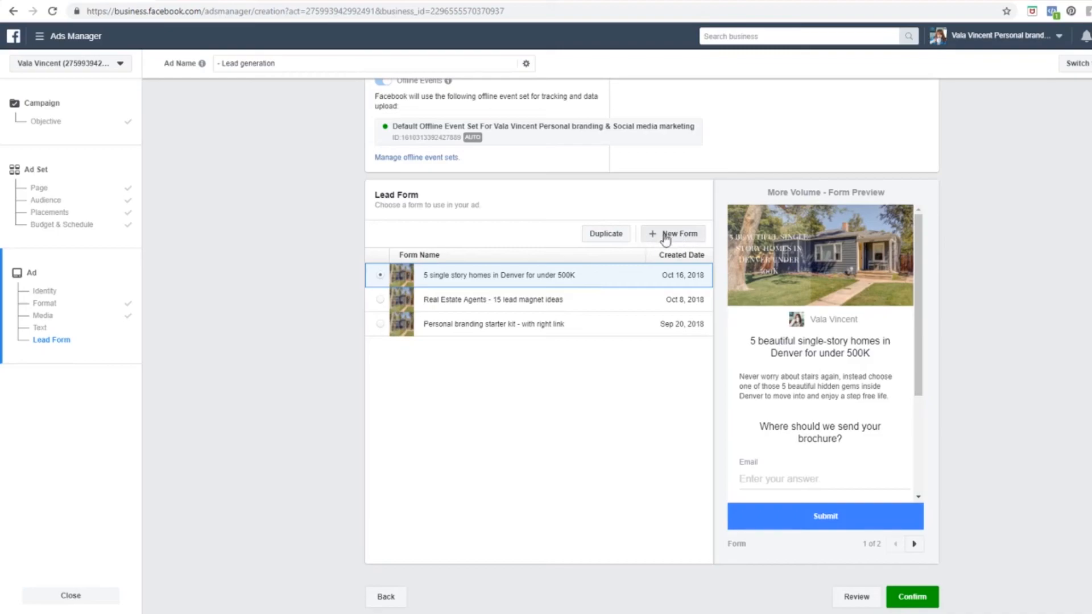
left_click(685, 235)
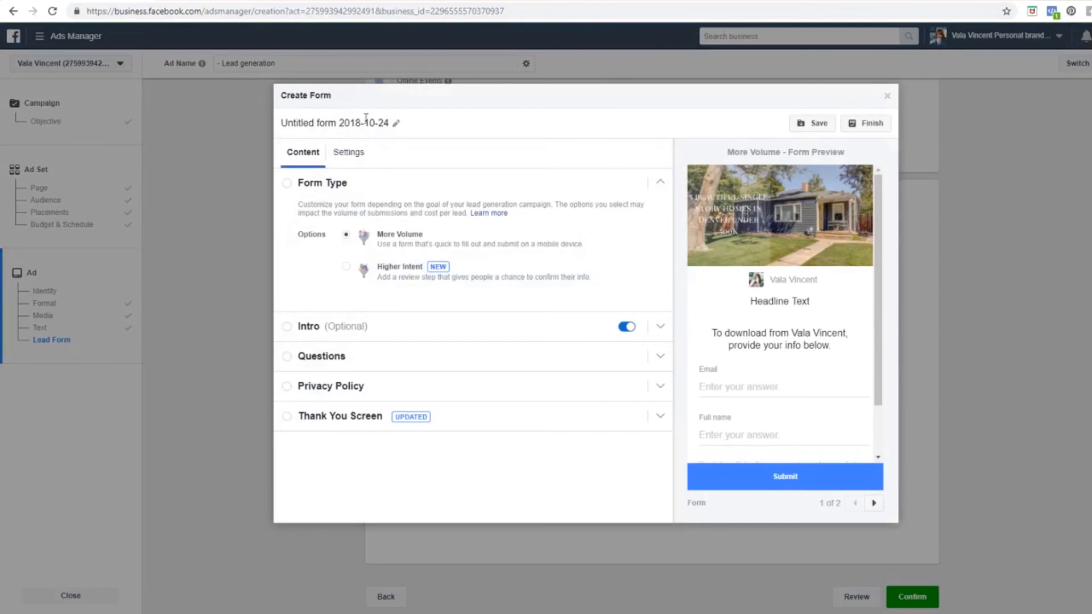
Step: Rename the untitled lead form to '5 single story homes Denver under 500K'
left_click_drag(389, 123, 280, 123)
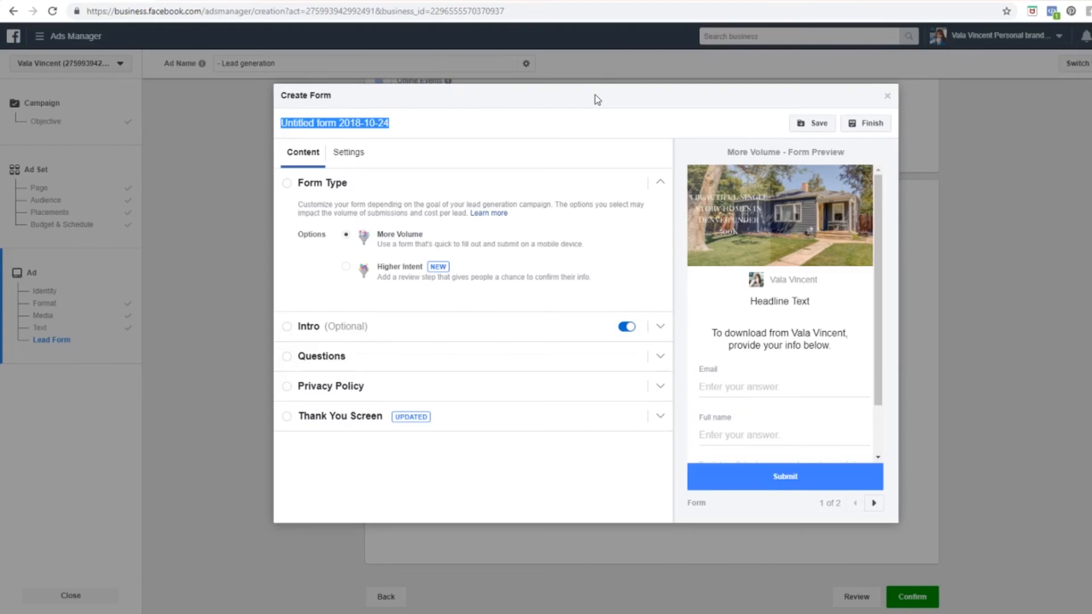
type("5 single sto")
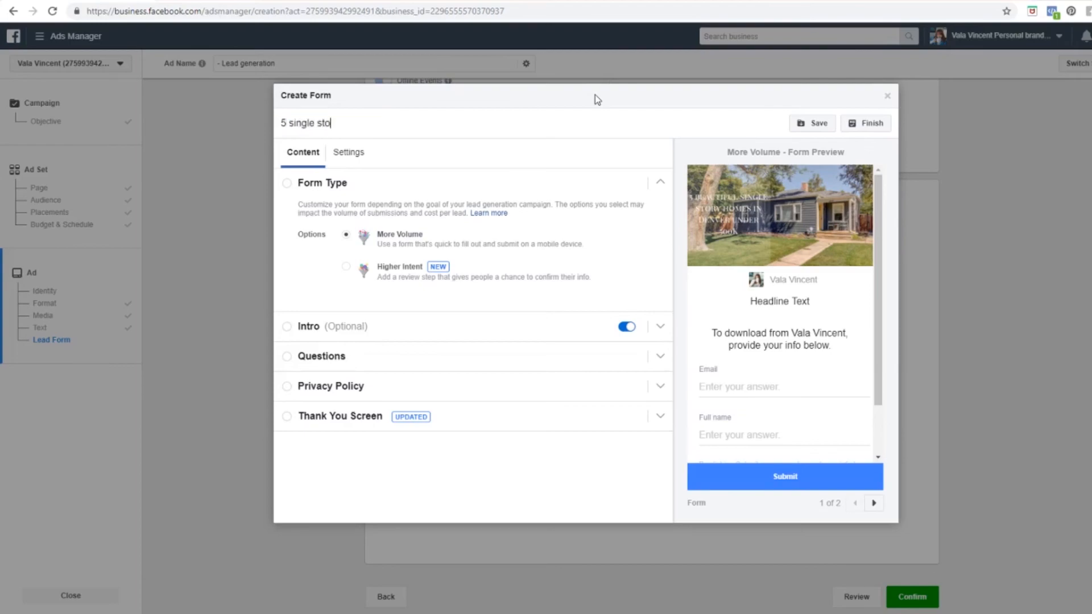
type("ry homes Denver under 500K")
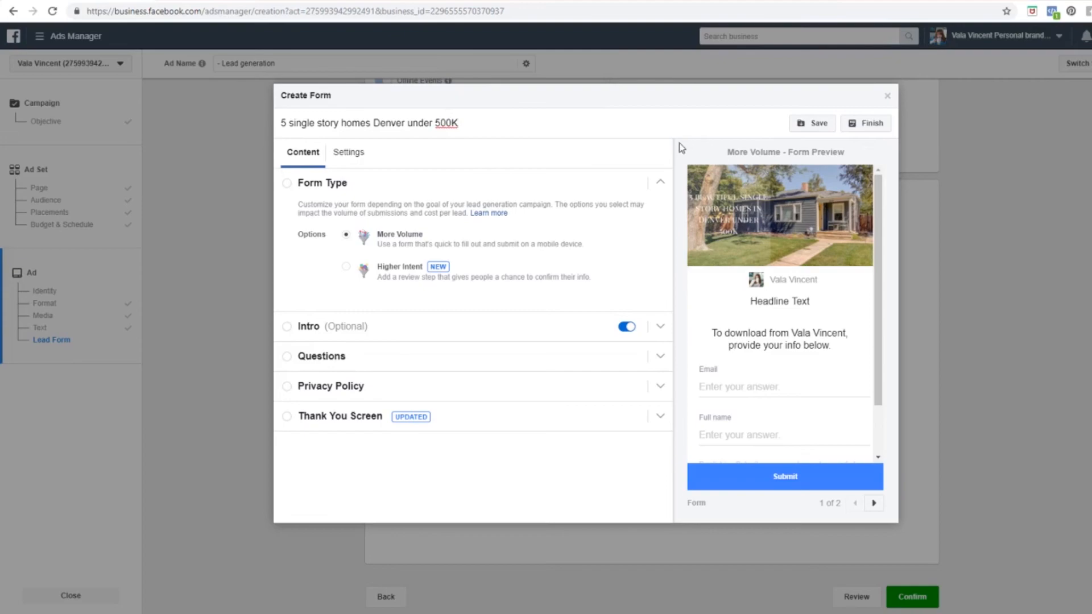
left_click(547, 166)
left_click(352, 159)
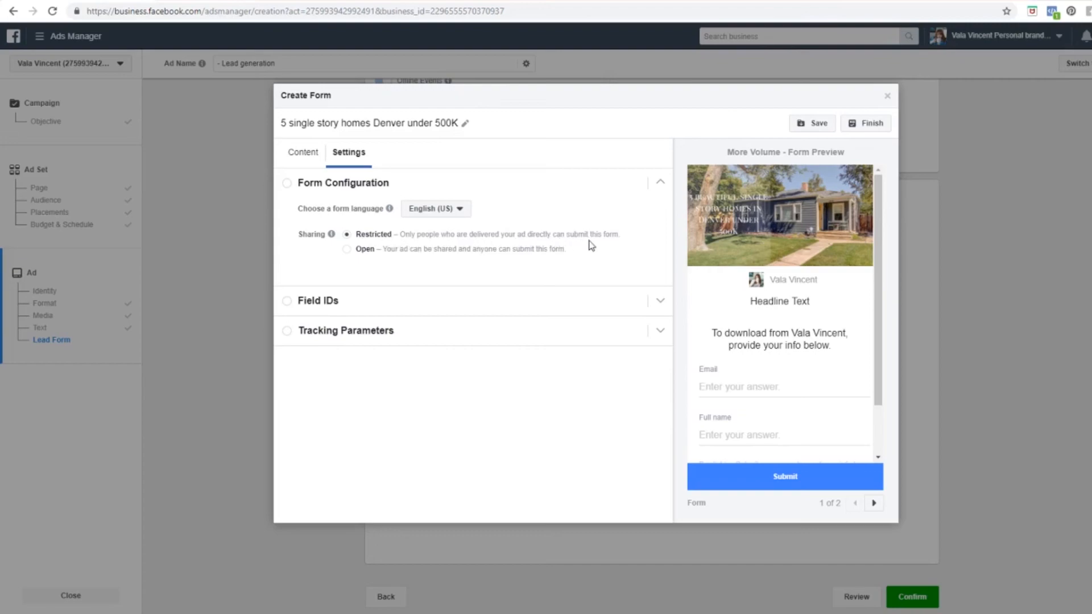
Step: Set the lead form's sharing to Open, then go back to its content sections
left_click(347, 251)
left_click(302, 158)
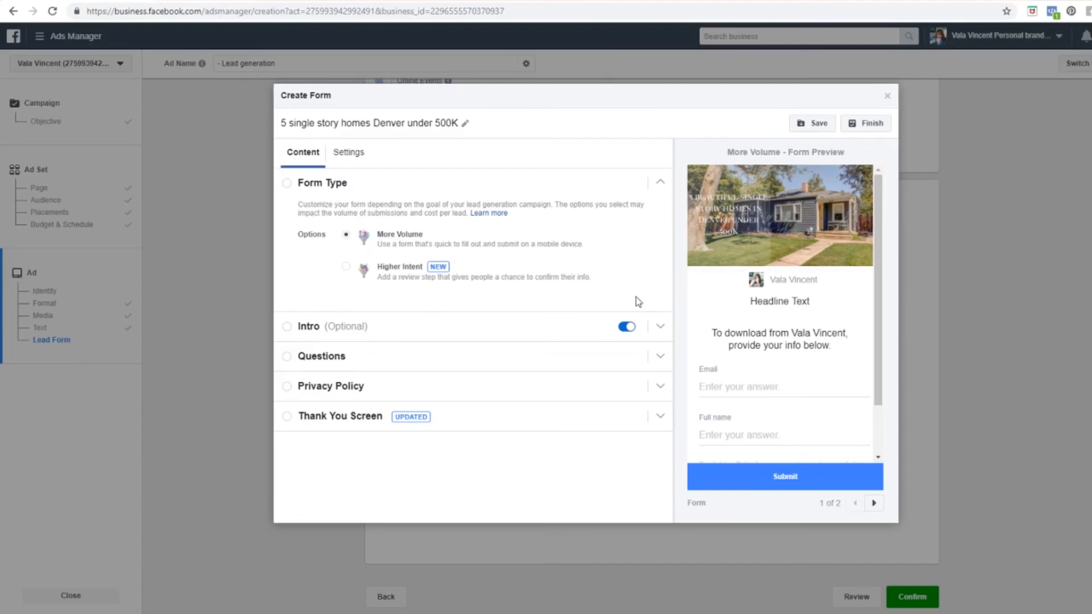
Step: Turn on the intro with the headline '5 beautiful single story homes for under 500K'
left_click(370, 333)
left_click(497, 241)
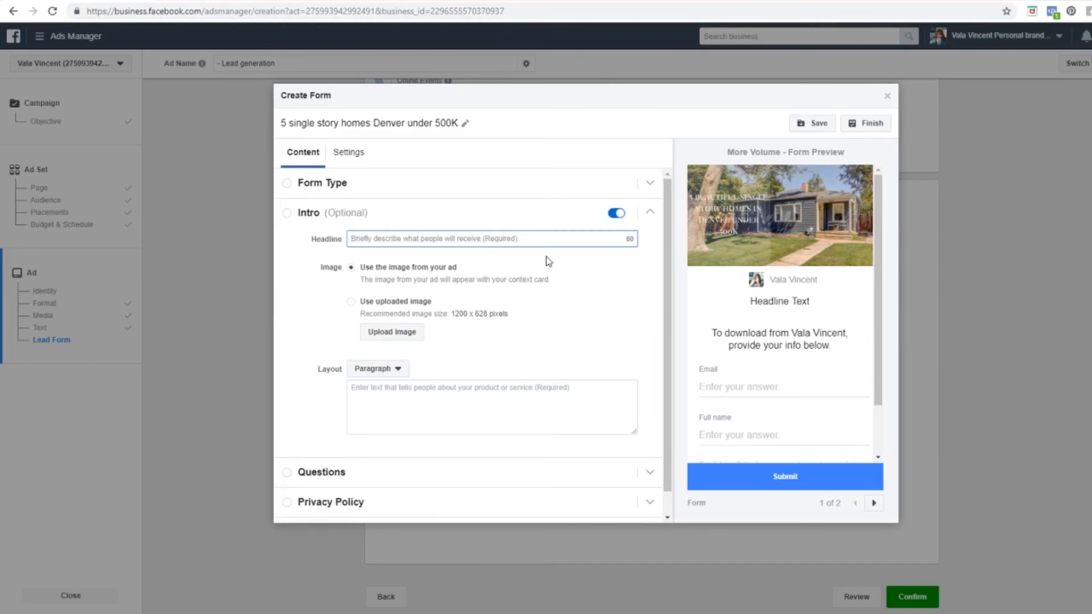
type("5 single story homes for under 500K")
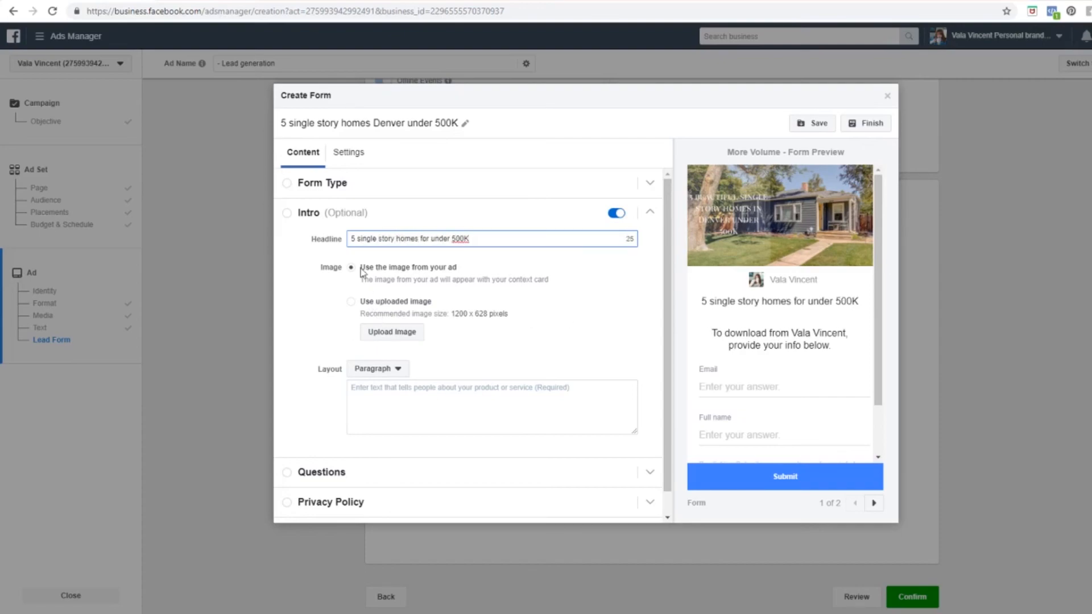
type("bea")
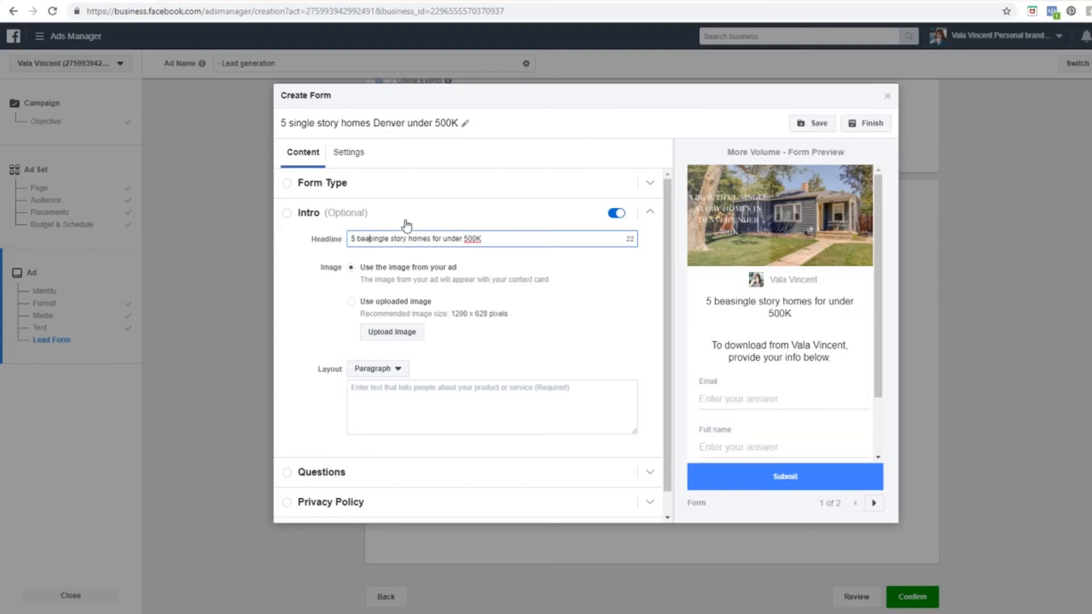
type("utiful")
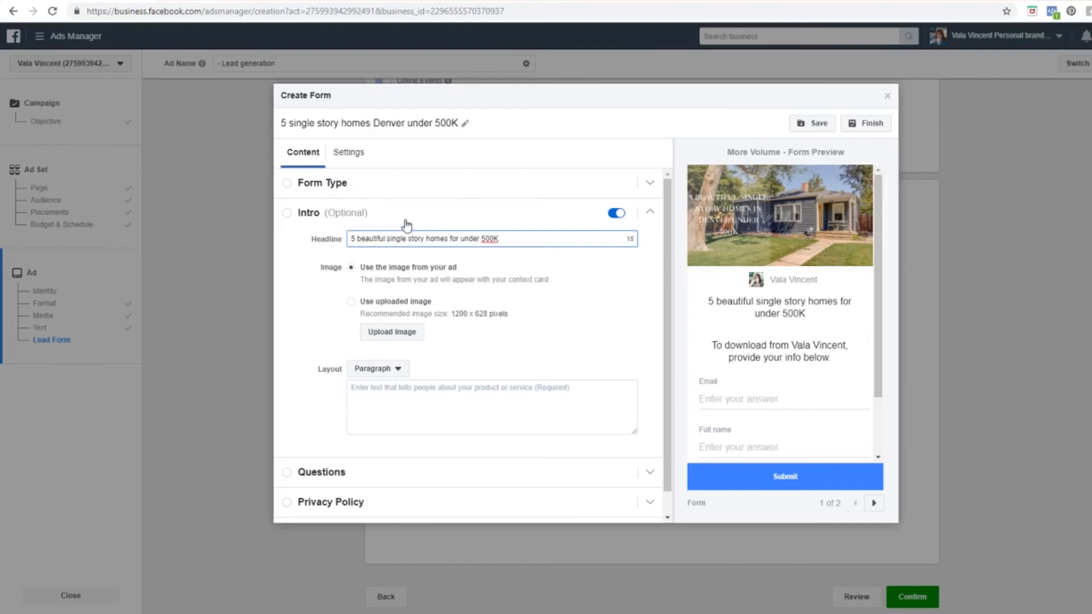
left_click(614, 271)
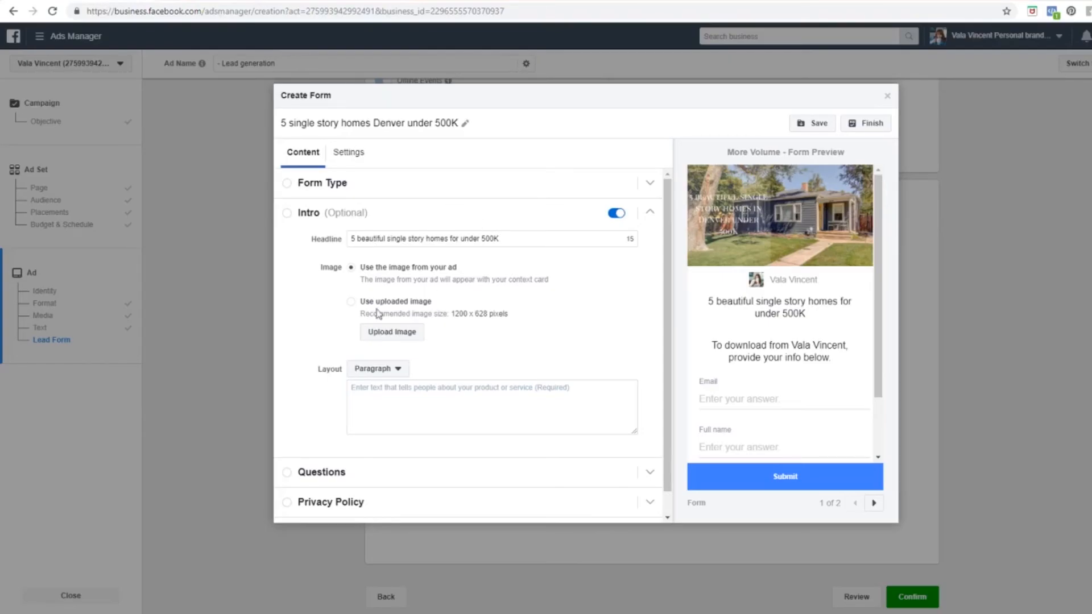
Step: Write the intro paragraph offering a free brochure of 5 single story Denver homes under 500K, with no stairs
left_click(541, 416)
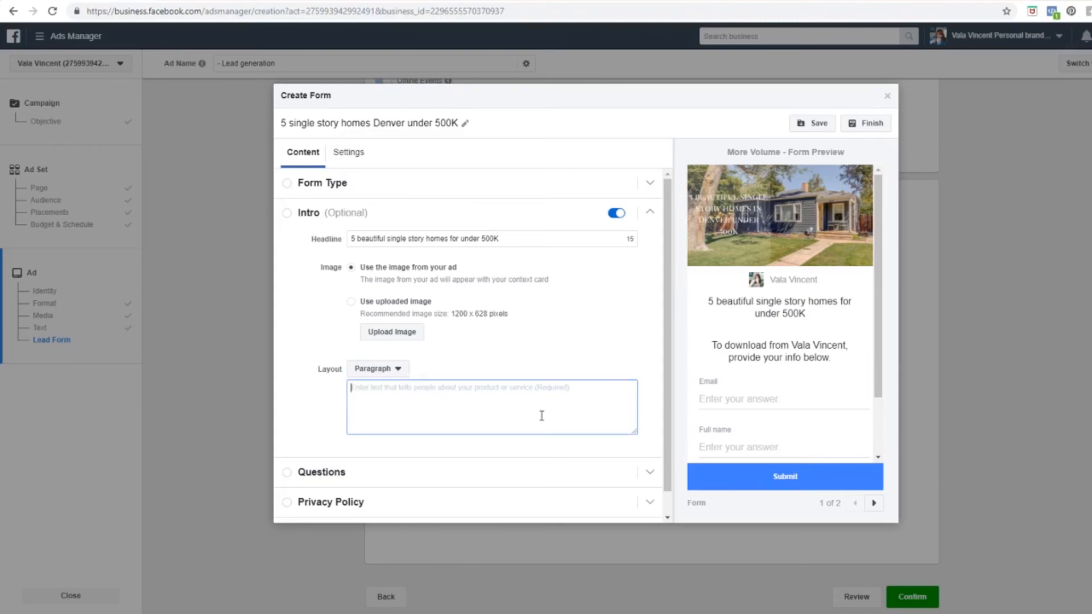
type("ddd")
key("BackSpace")
key("BackSpace")
key("BackSpace")
type("Enjoy this f")
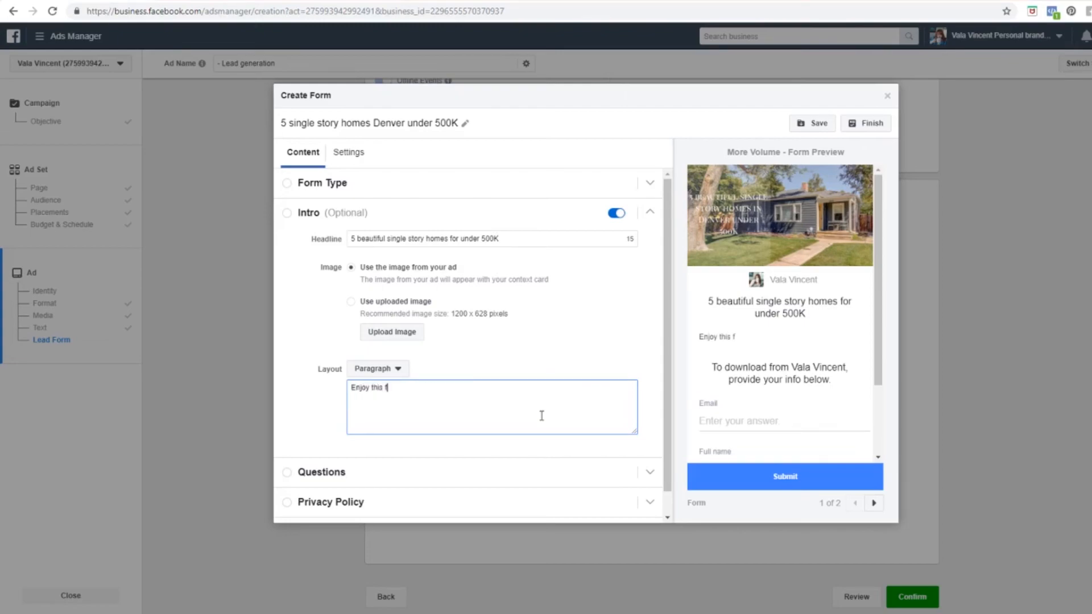
type("ree brochure")
type(" of a")
type("5 single story home")
type("s")
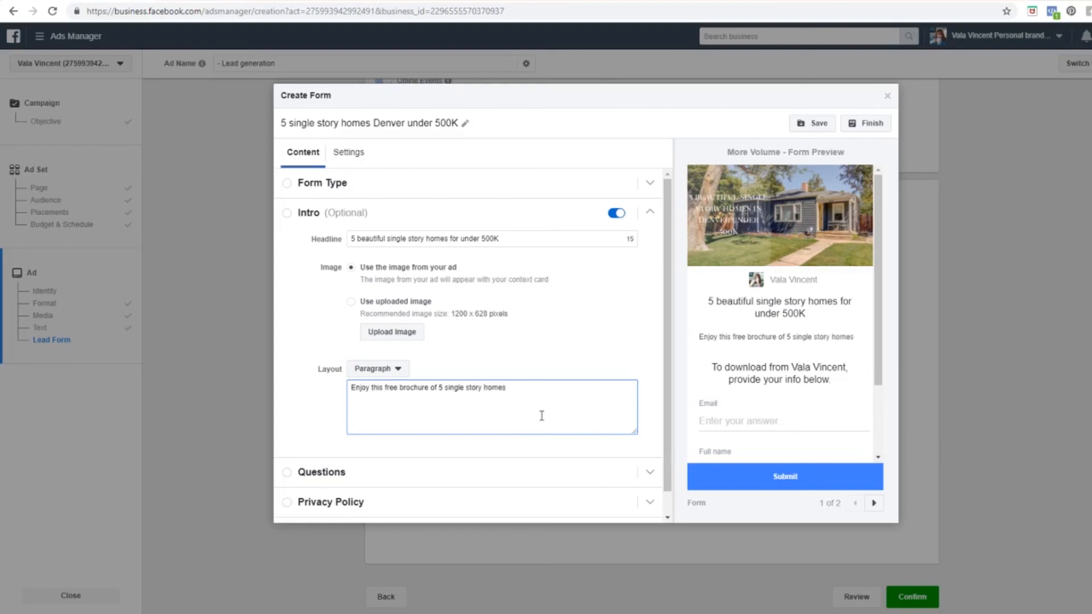
type(" in Denver for")
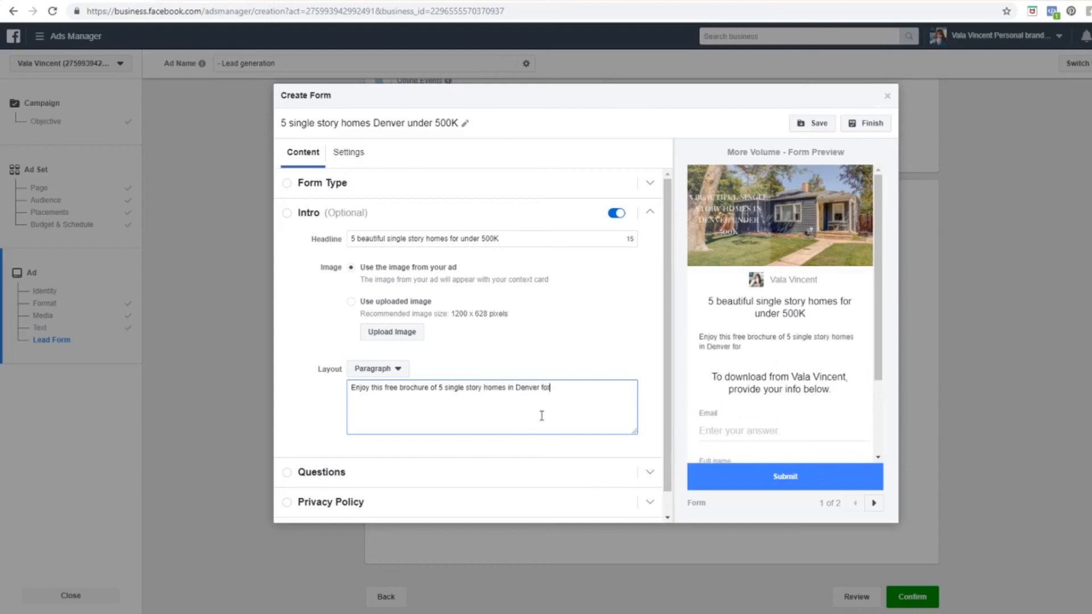
type(" under 500K. No more stai")
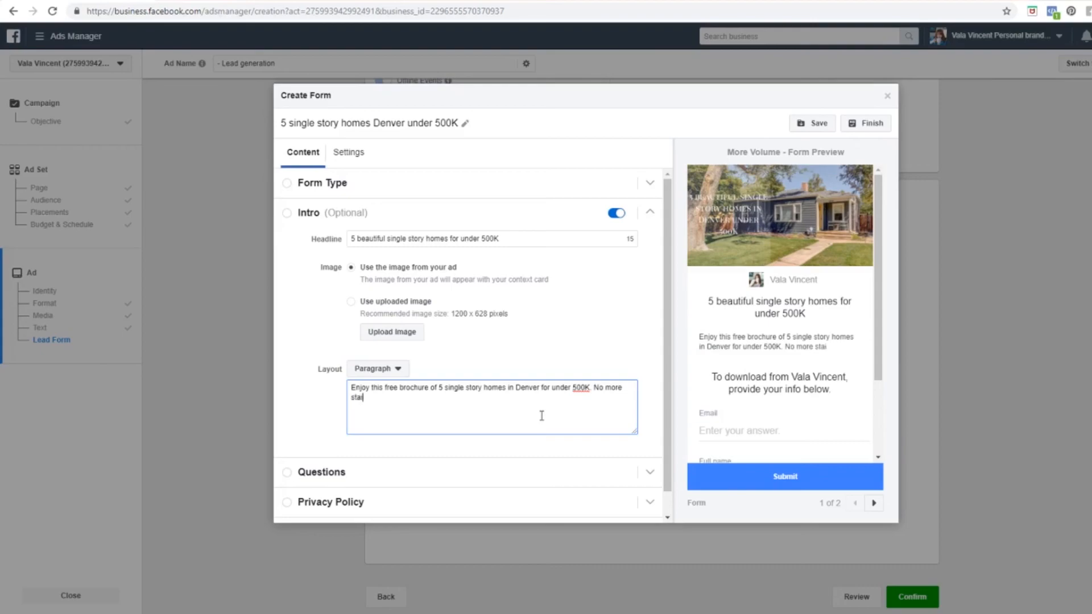
type("rs. step")
key("BackSpace")
key("BackSpace")
key("BackSpace")
key("BackSpace")
key("BackSpace")
key("BackSpace")
key("BackSpace")
type("or step")
key("BackSpace")
key("BackSpace")
key("BackSpace")
key("BackSpace")
key("BackSpace")
type("or steps to trip o")
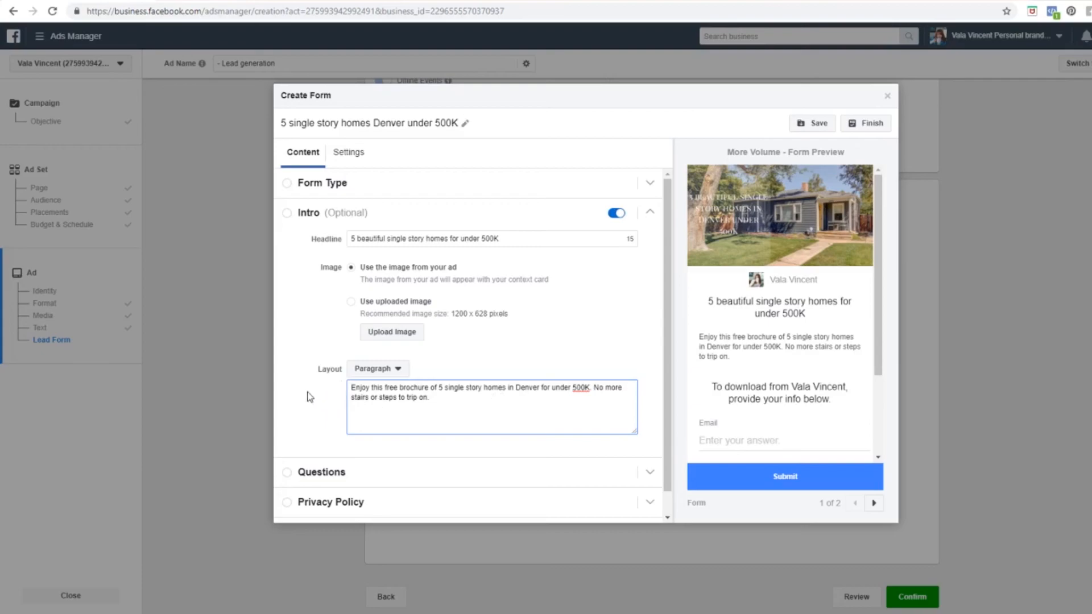
scroll(306, 391, "down", 1)
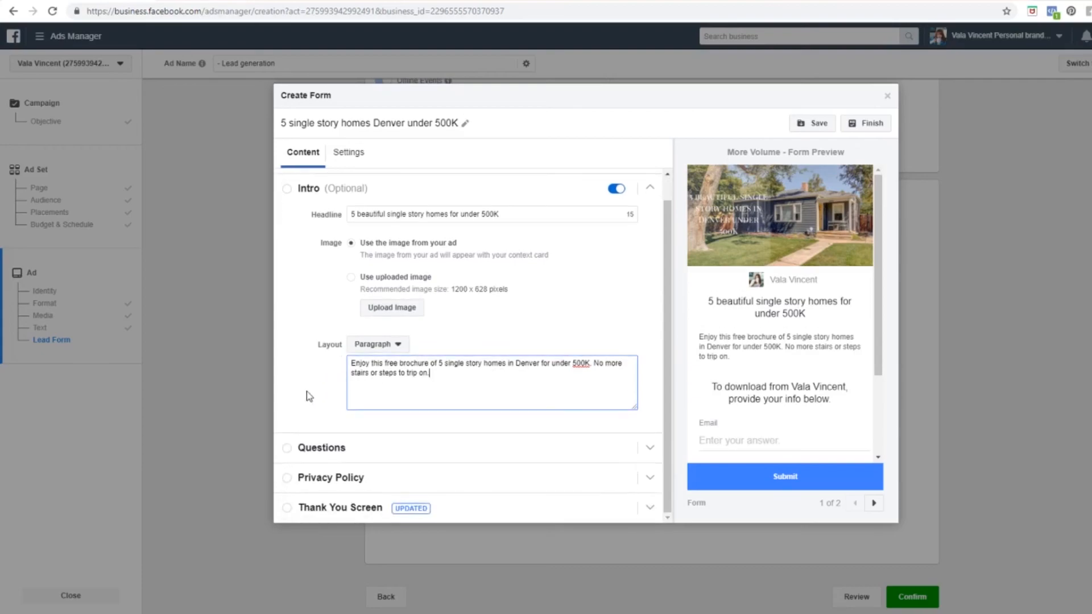
Step: Add phone number to the contact fields the form asks for
left_click(344, 449)
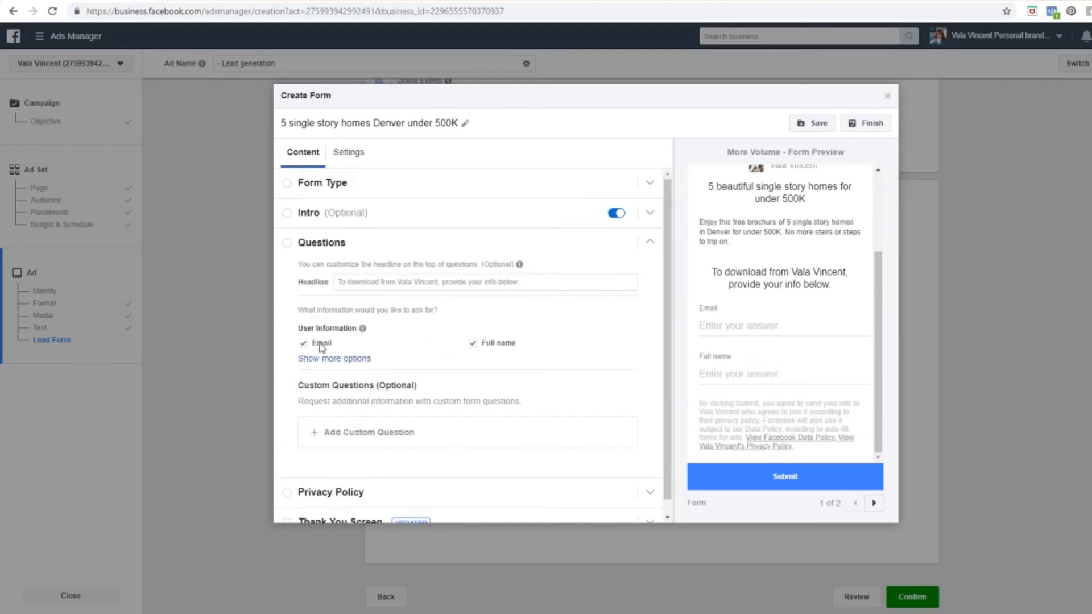
scroll(494, 344, "down", 1)
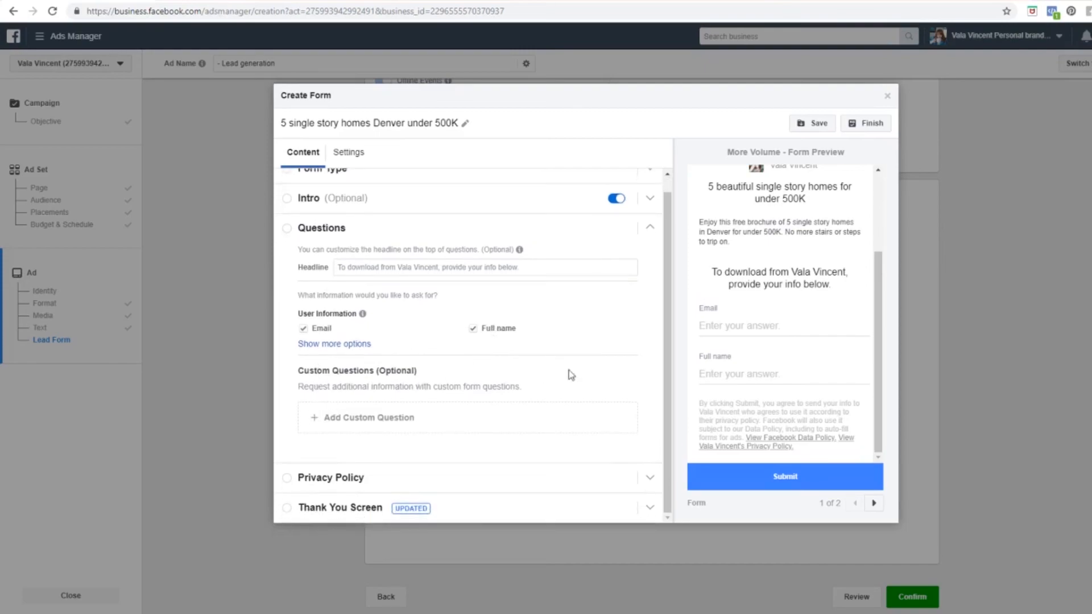
left_click(321, 425)
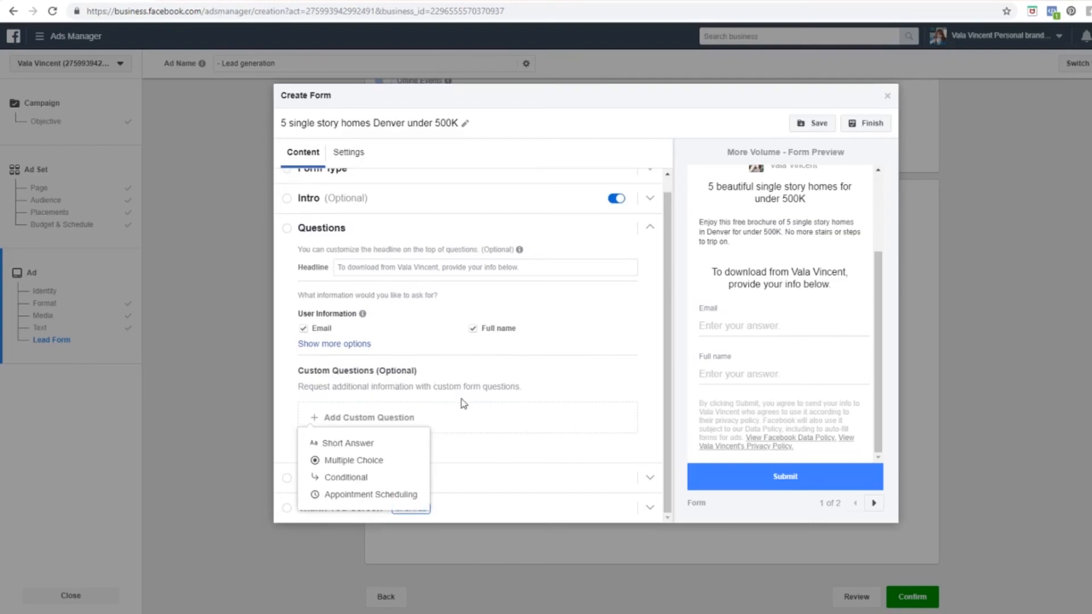
left_click(480, 415)
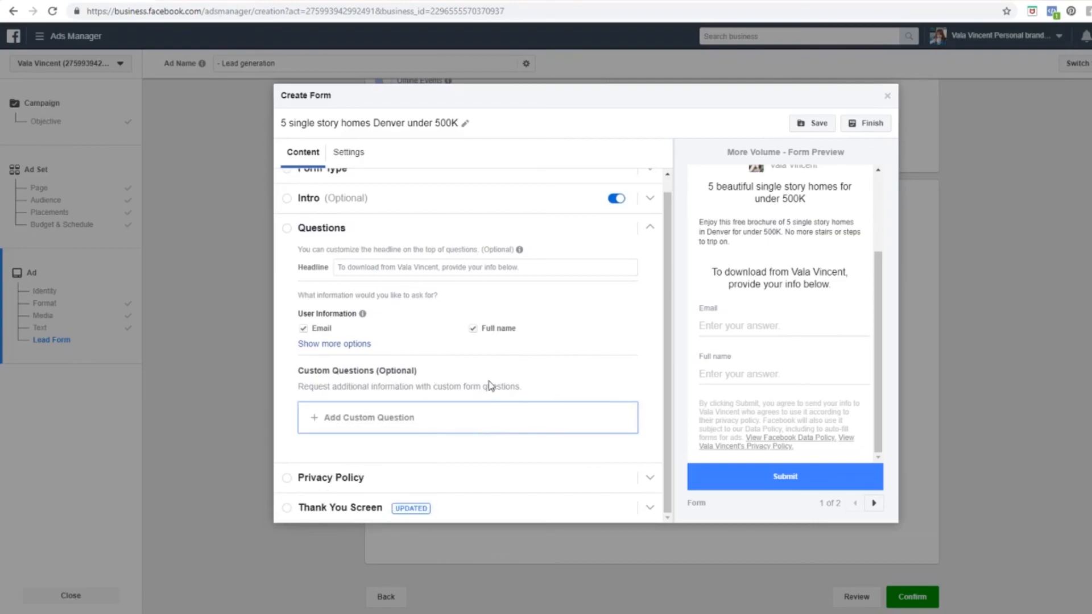
left_click(355, 345)
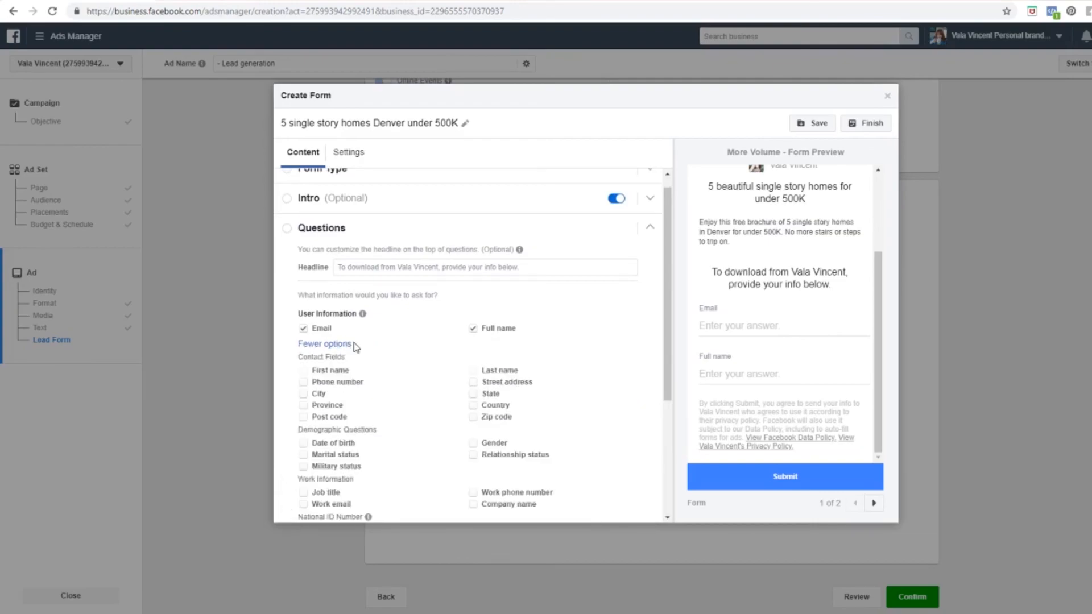
left_click(303, 383)
Step: Set the questions headline to 'Where should I send your brochure?'
left_click_drag(881, 366, 891, 416)
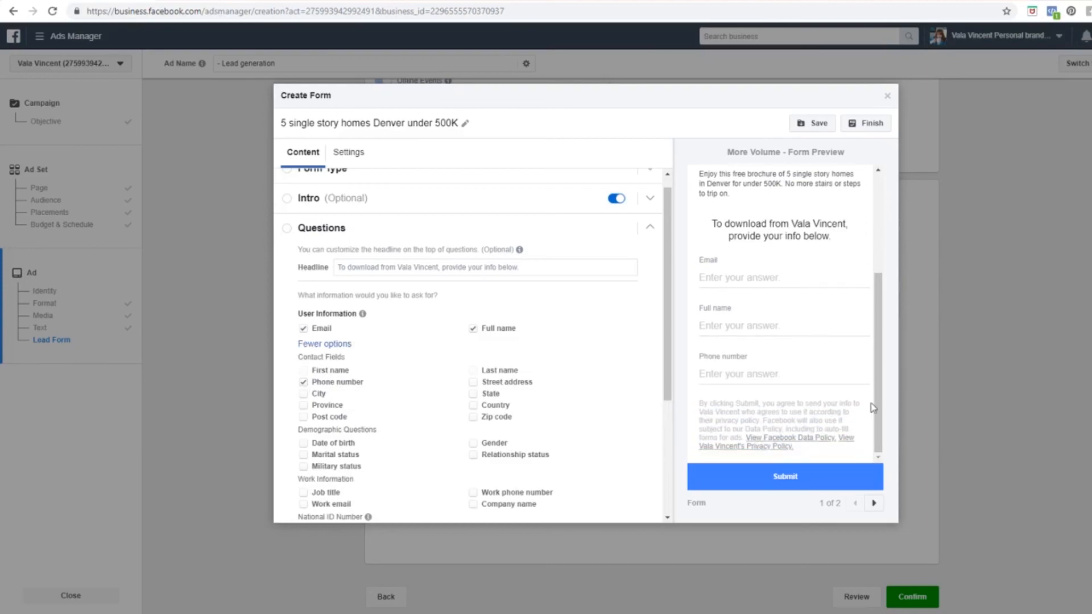
left_click_drag(667, 349, 674, 301)
left_click(518, 284)
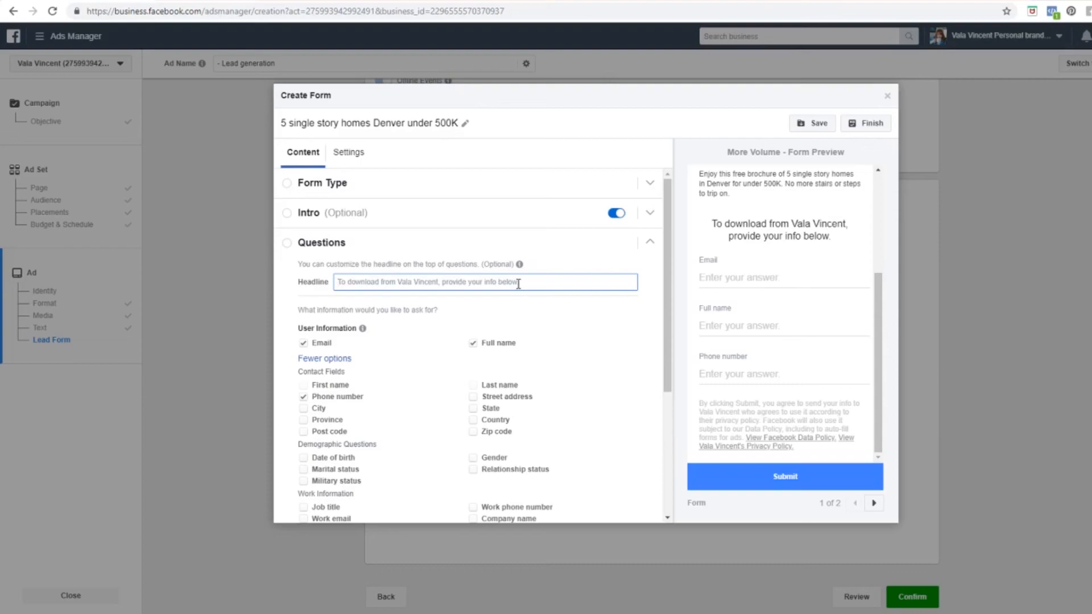
type("Where shou")
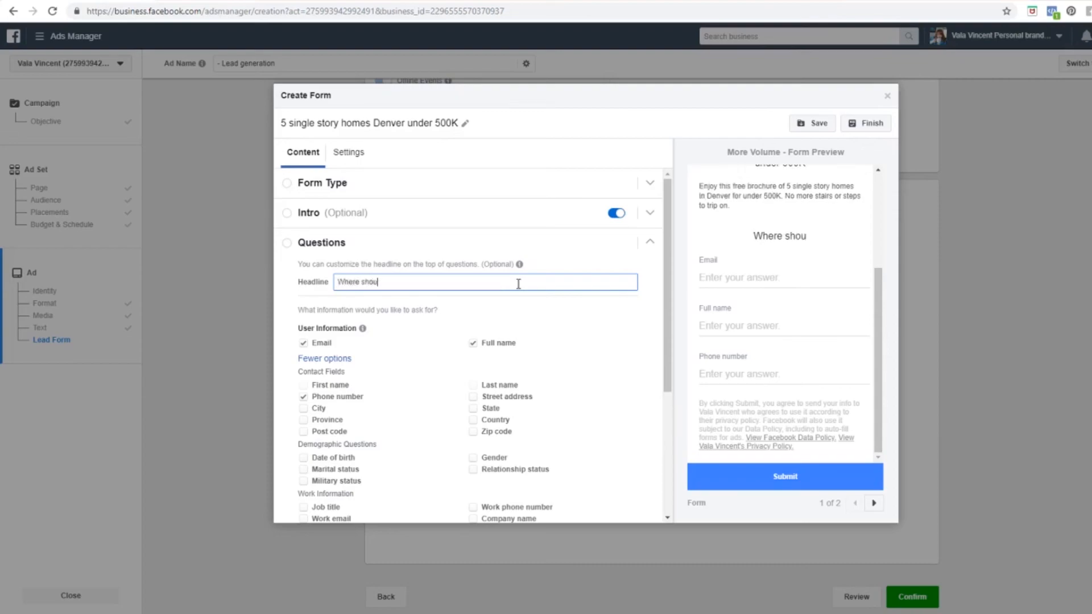
type("ld I send your bro")
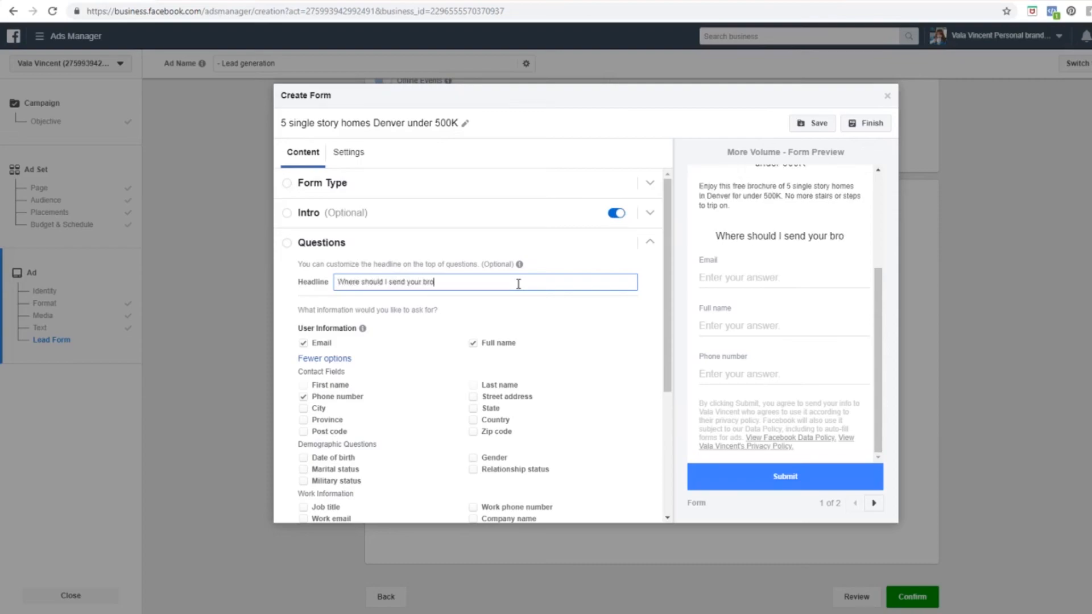
type("chure?")
left_click(597, 263)
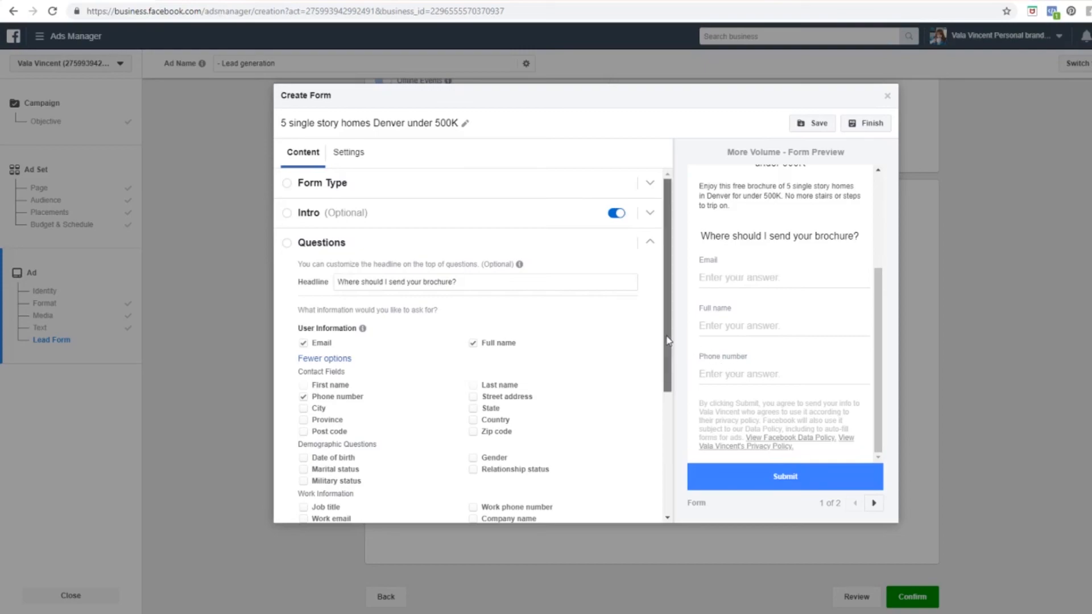
scroll(670, 298, "down", 3)
scroll(671, 298, "up", 3)
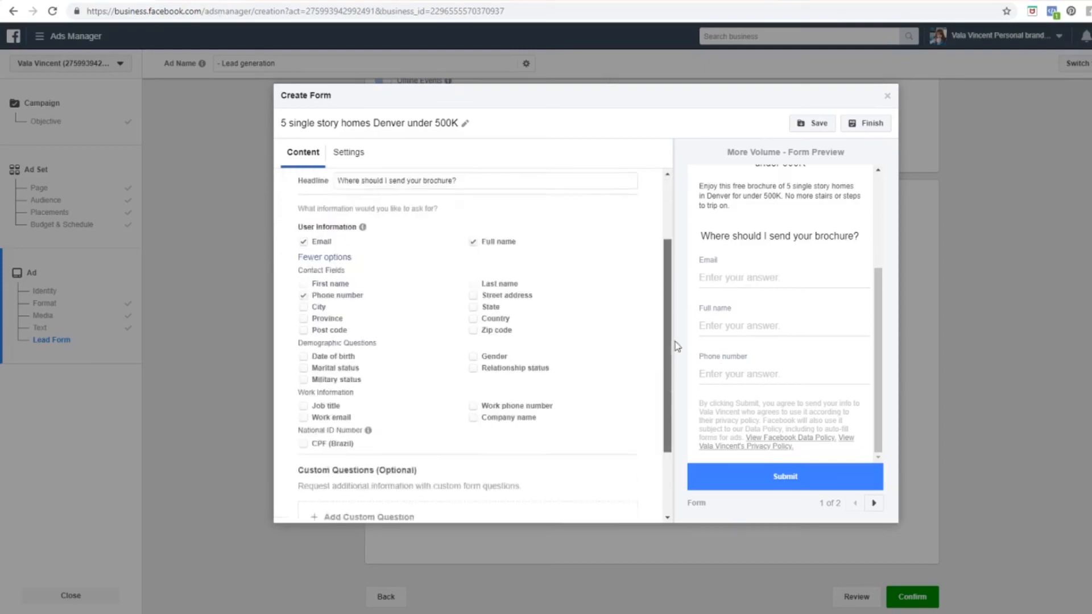
Step: Set the privacy policy link text to 'Privacy policy'
left_click(651, 246)
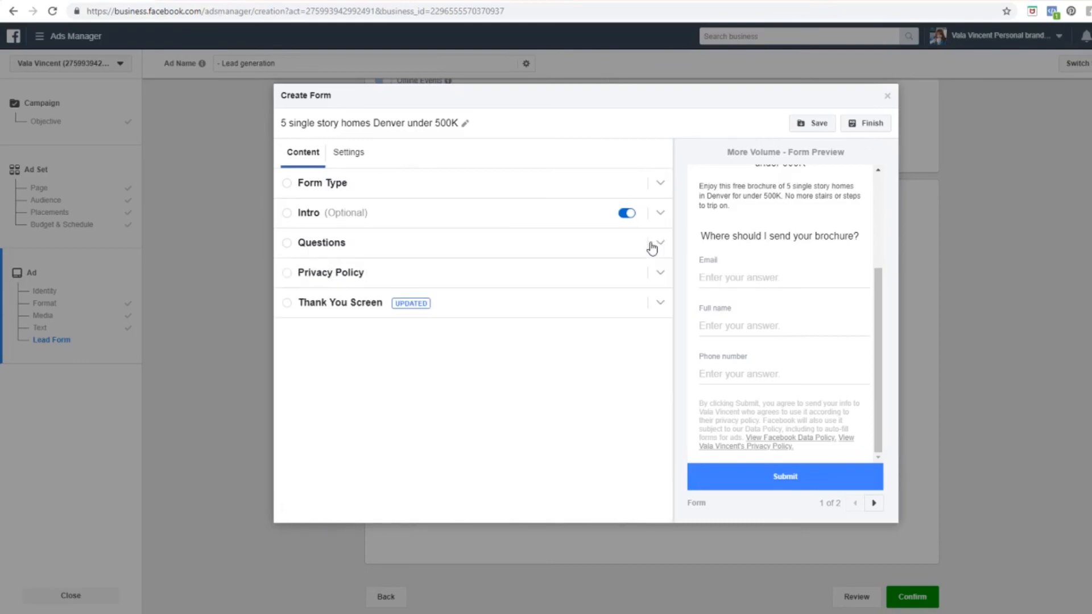
left_click(369, 277)
left_click(370, 324)
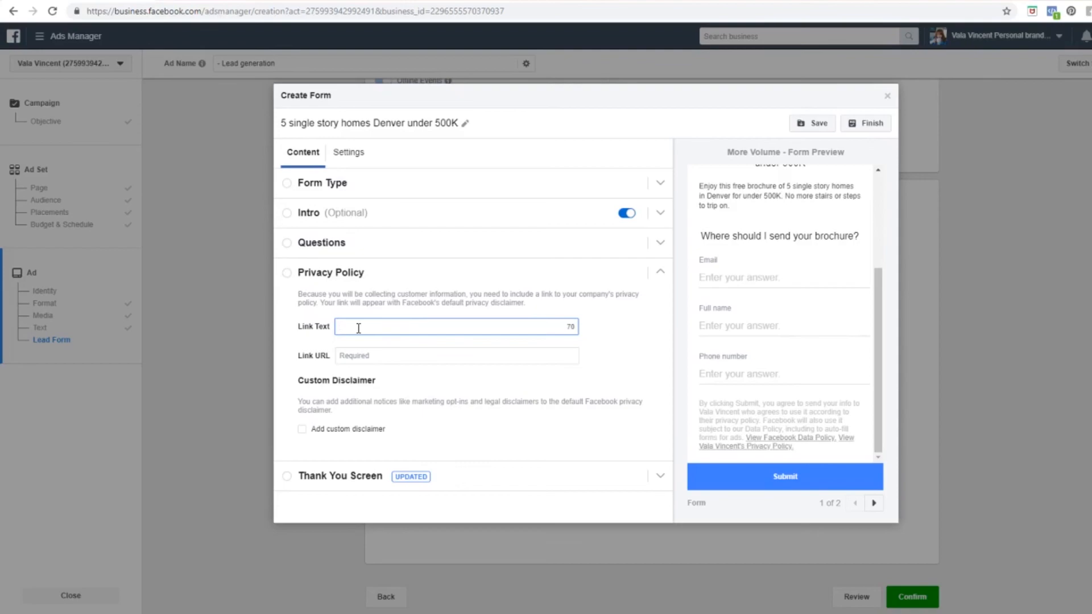
type("Privacy policy")
left_click(427, 353)
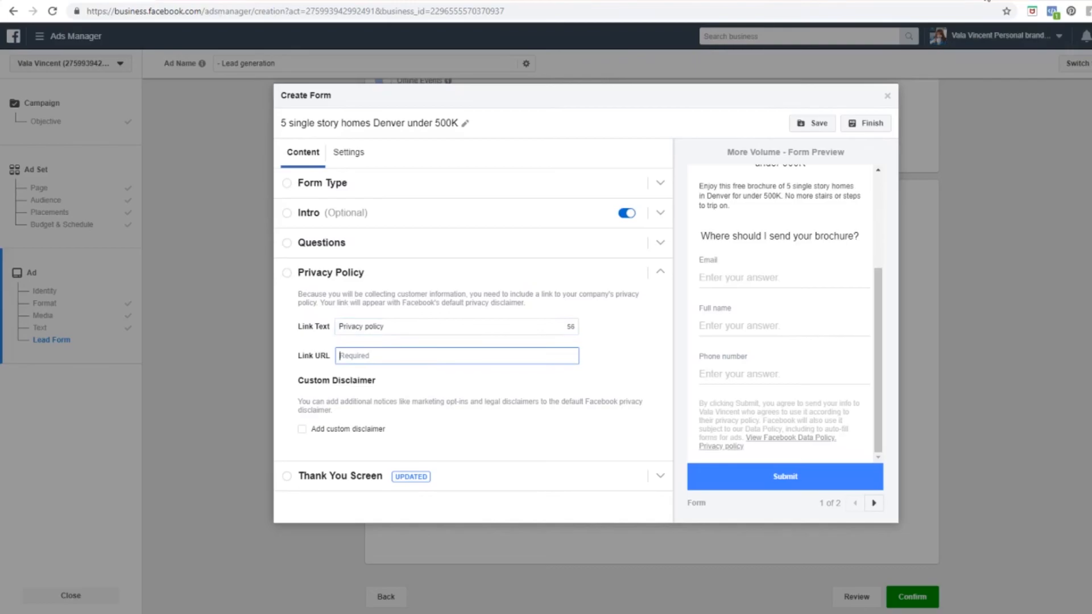
Step: Copy the valavincent.com privacy-policy page address and paste it as the link URL
left_click(987, 1)
left_click(870, 10)
type("valavincent.com/priv")
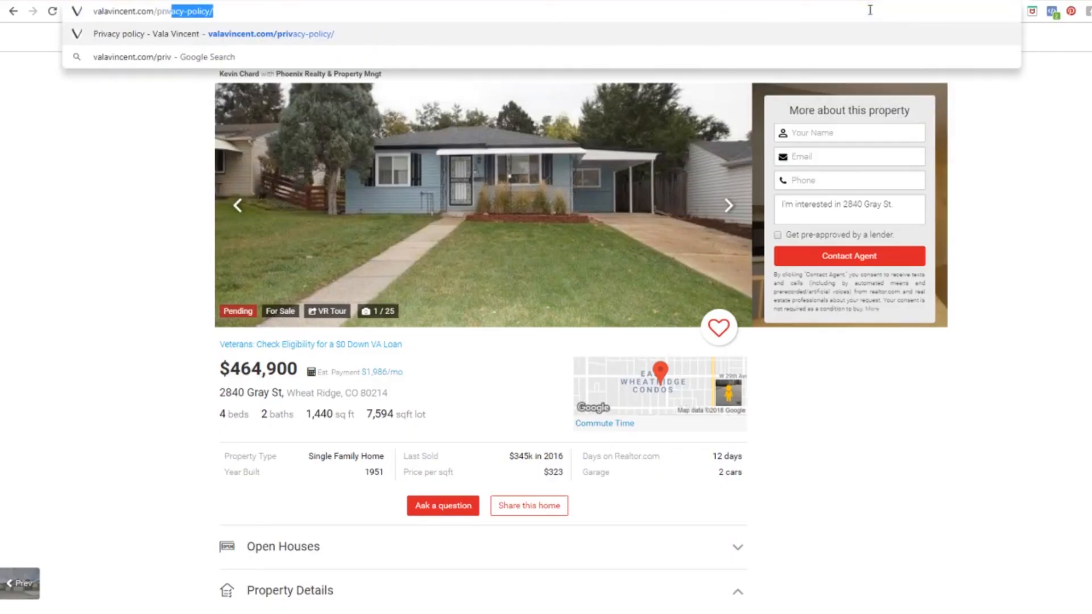
key("Return")
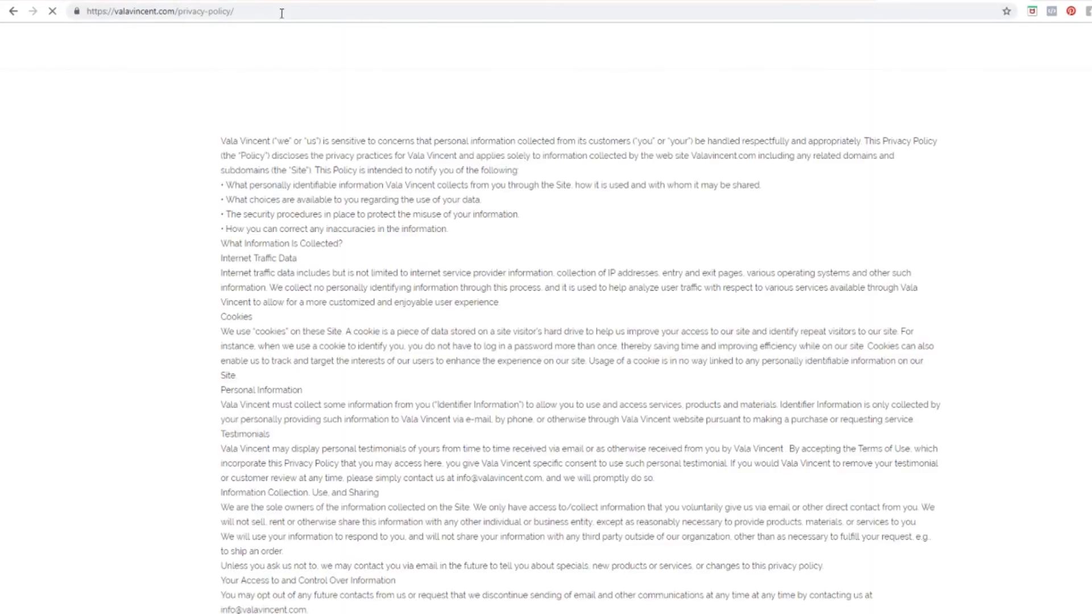
left_click(274, 10)
key("ctrl+c")
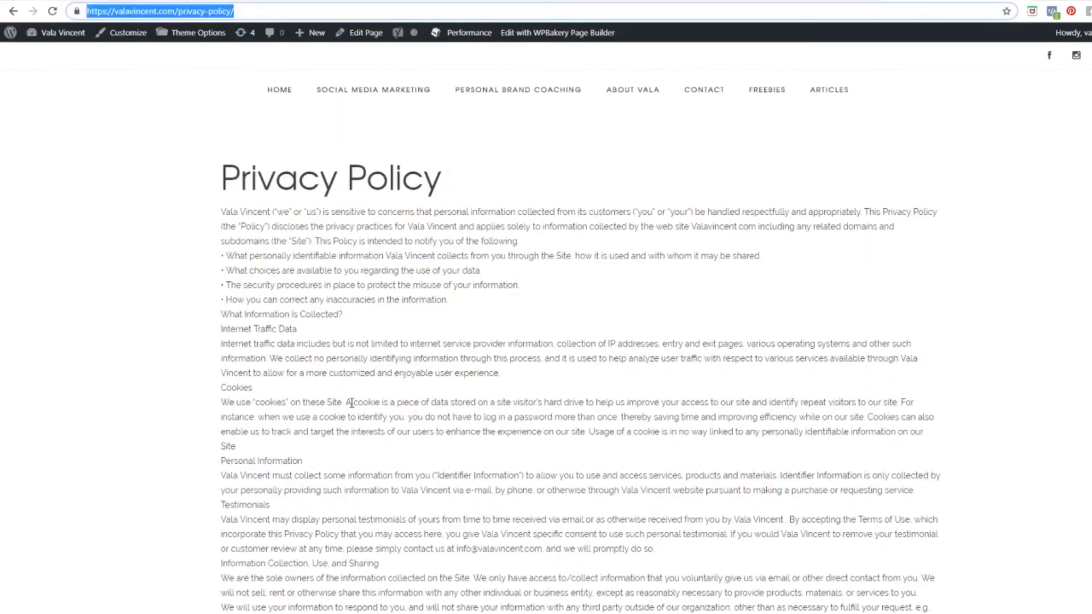
key("alt+Tab")
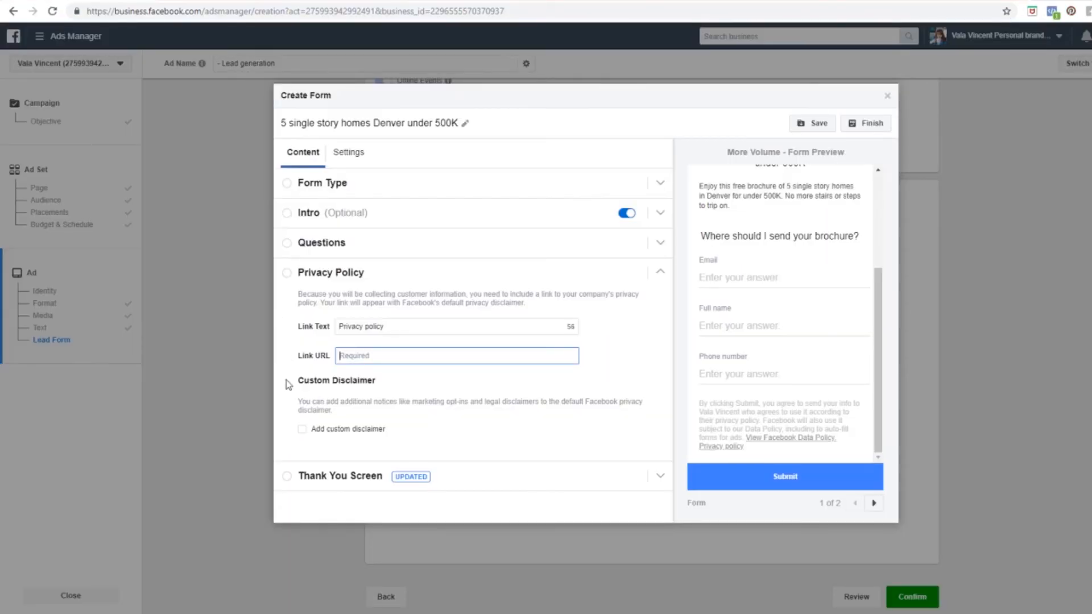
key("ctrl+v")
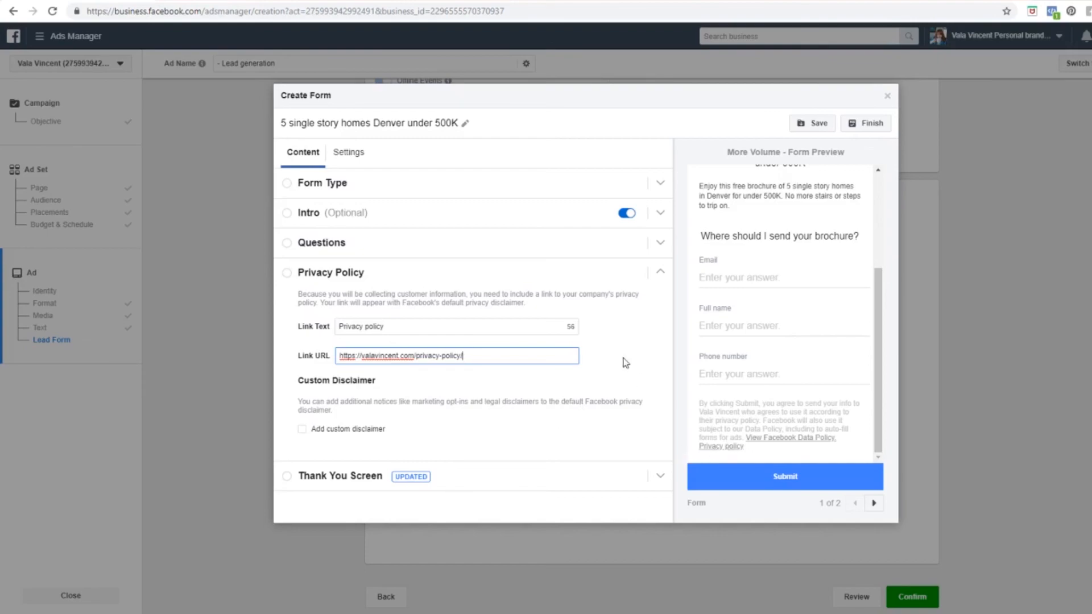
Step: Change the thank-you headline to 'Congratulations click the blue button to access your buide'
left_click(306, 433)
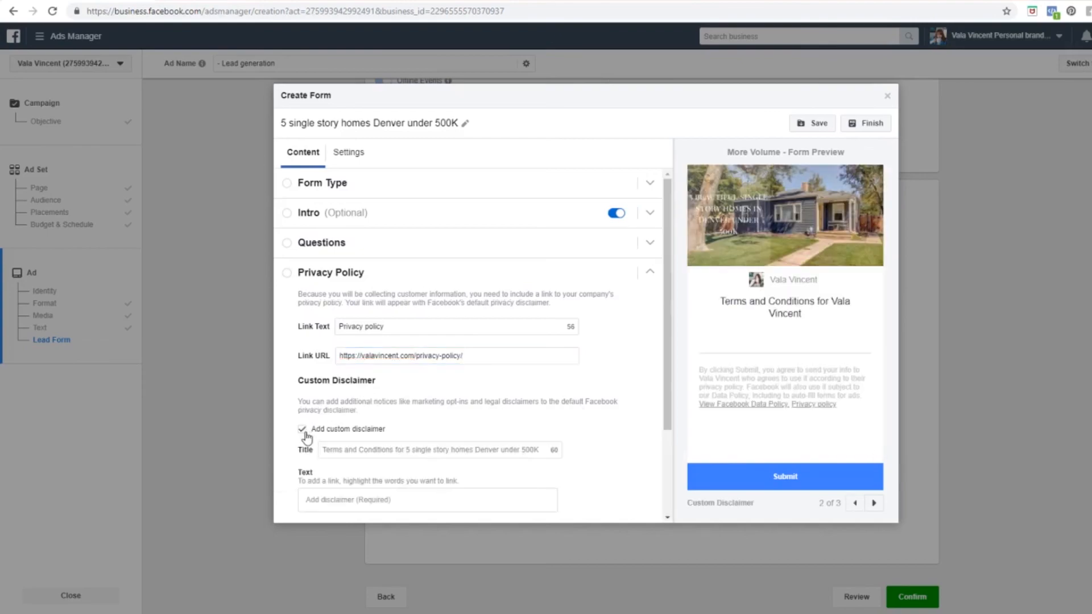
left_click(305, 433)
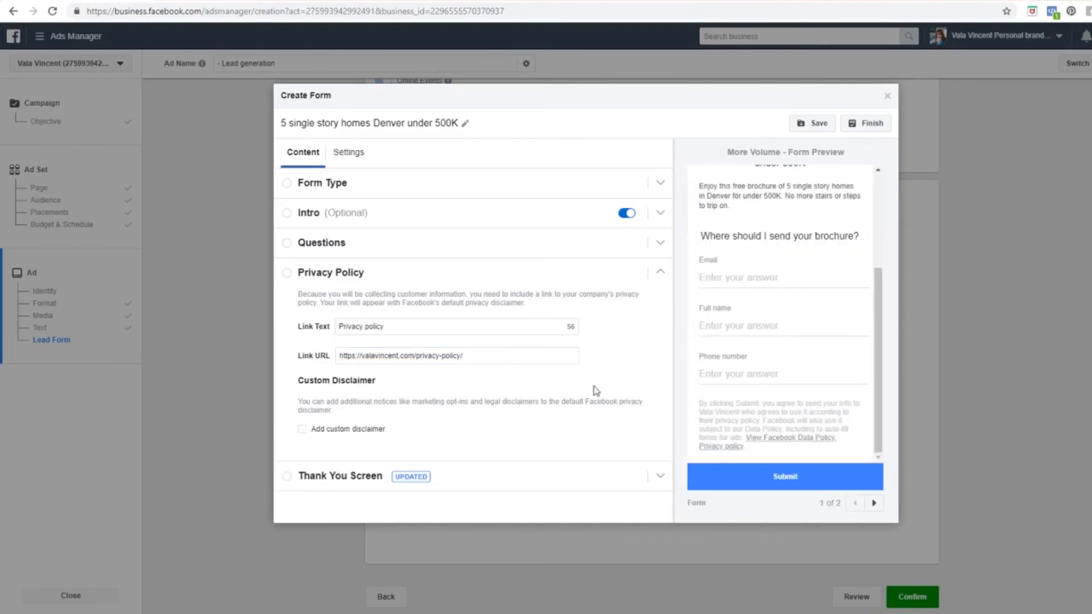
left_click(304, 481)
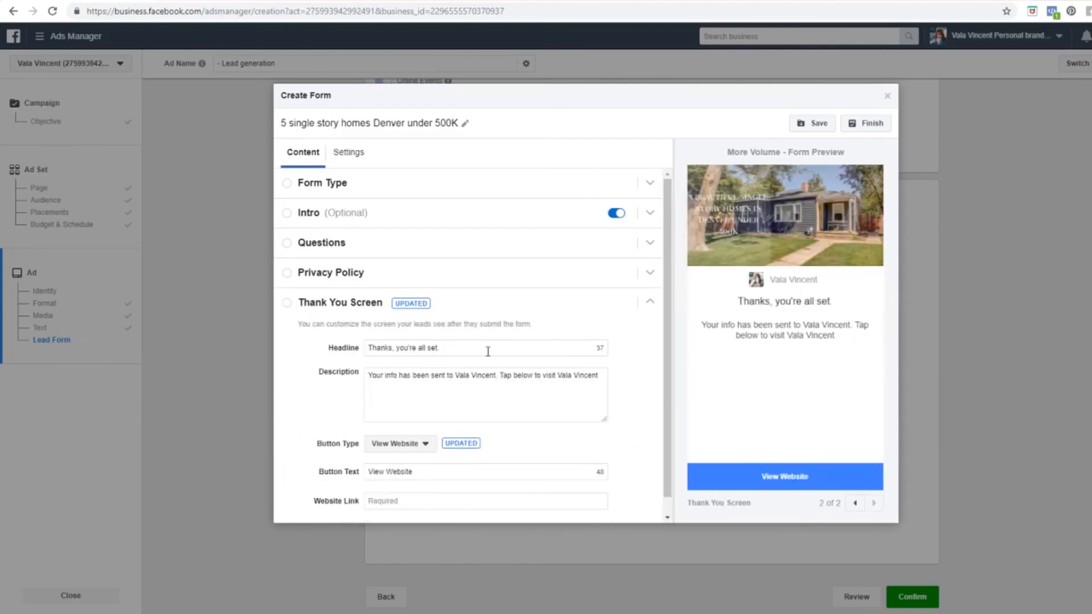
triple_click(481, 349)
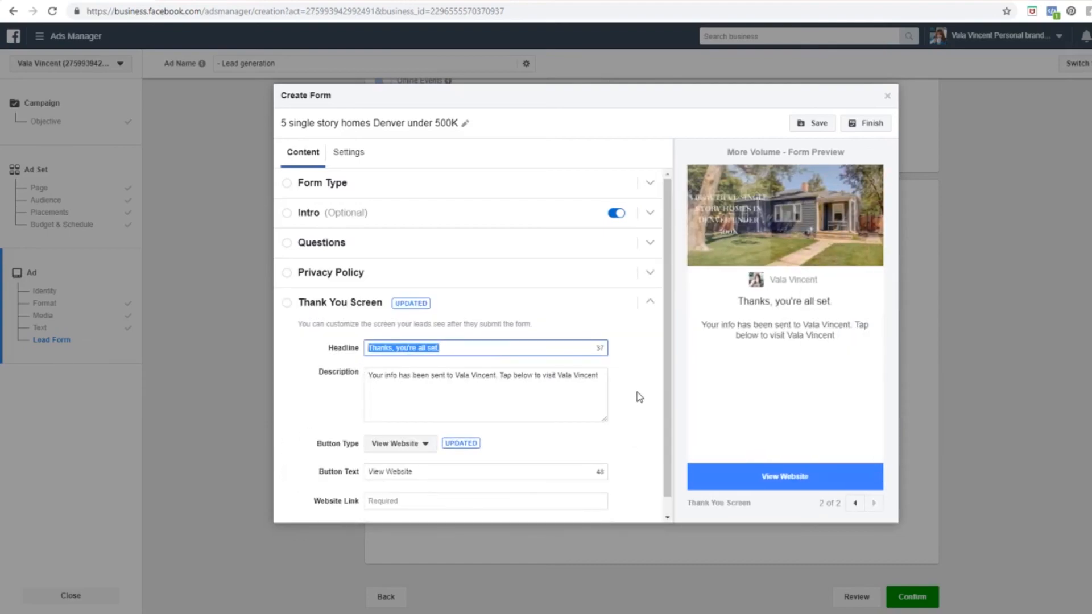
type("Congratulat")
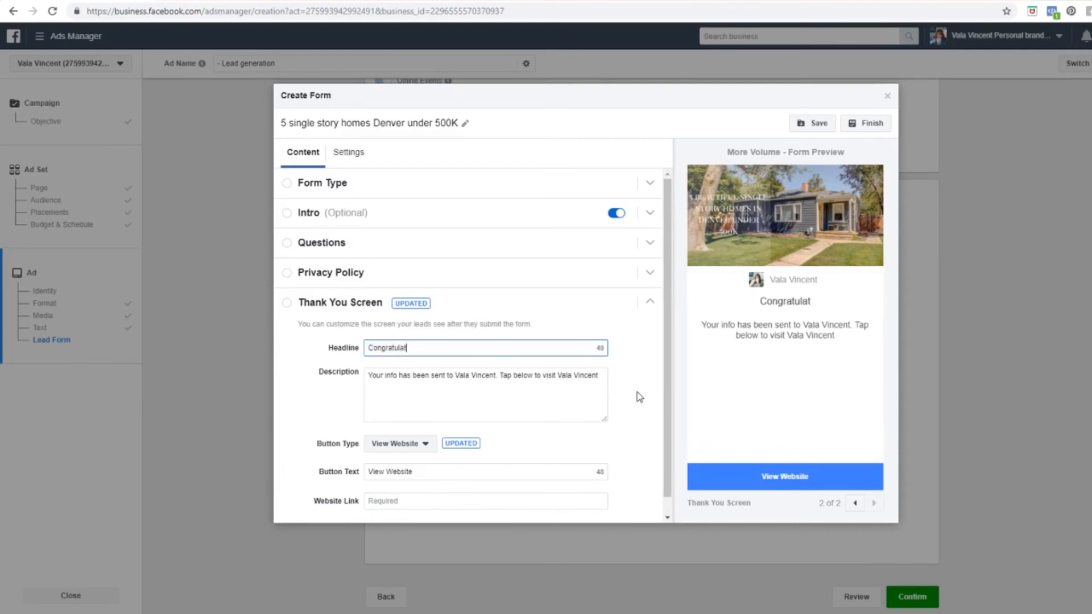
type("ions here ")
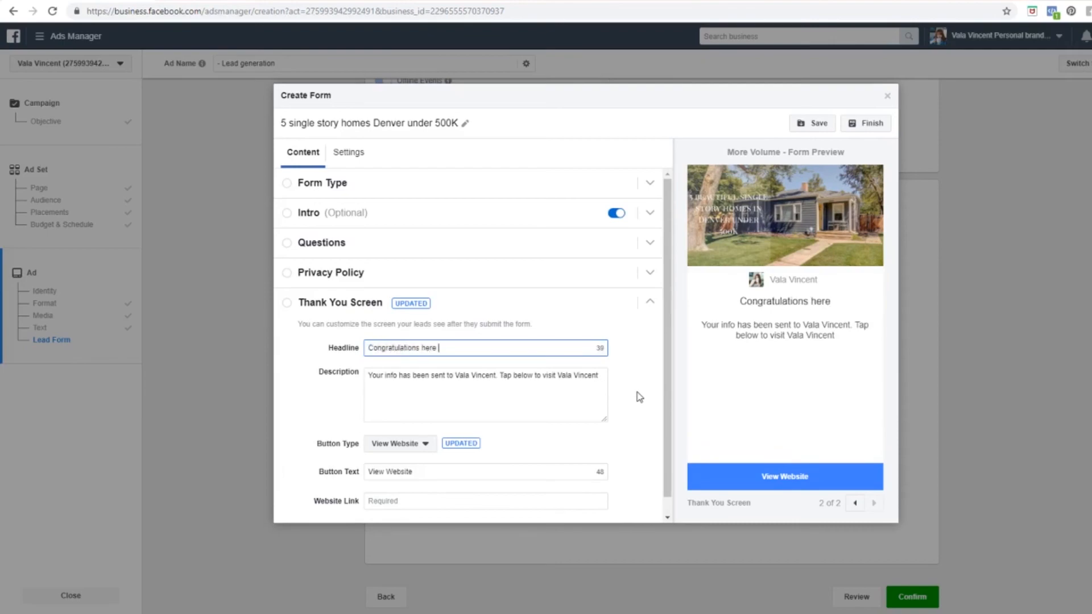
type("is your")
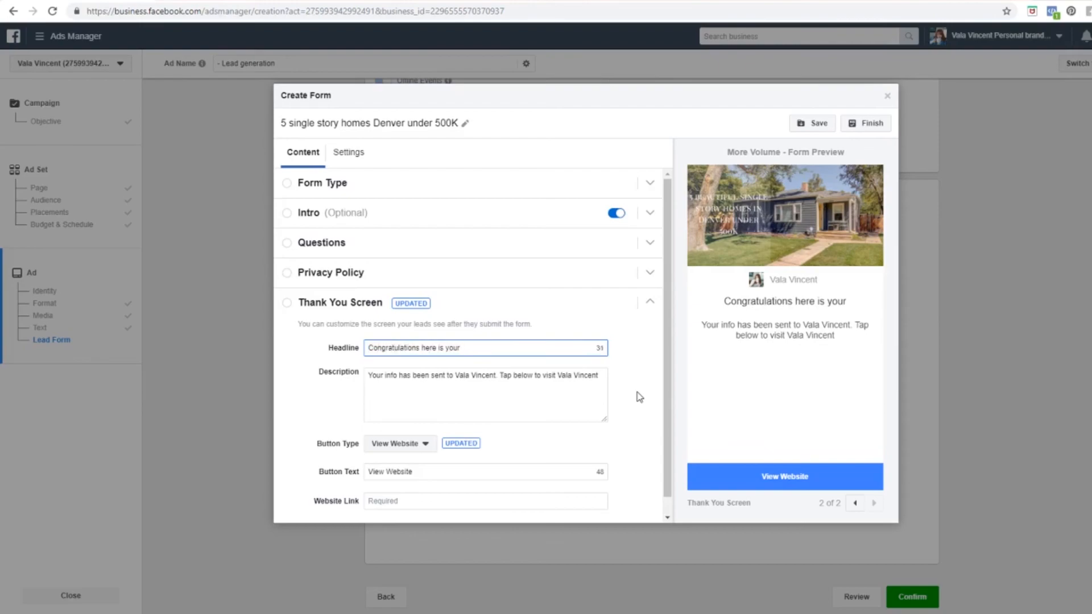
key("BackSpace")
key("BackSpace")
key("BackSpace")
key("BackSpace")
key("BackSpace")
key("BackSpace")
key("BackSpace")
key("BackSpace")
key("BackSpace")
key("BackSpace")
key("BackSpace")
type("click the button")
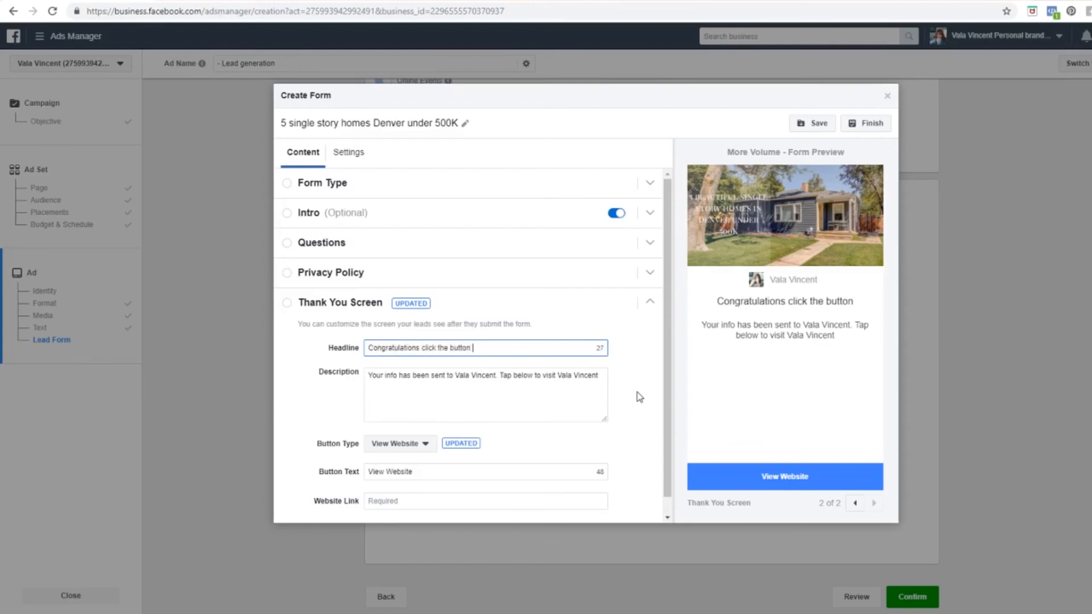
key("BackSpace")
key("BackSpace")
key("BackSpace")
key("BackSpace")
key("BackSpace")
key("BackSpace")
type("lue ")
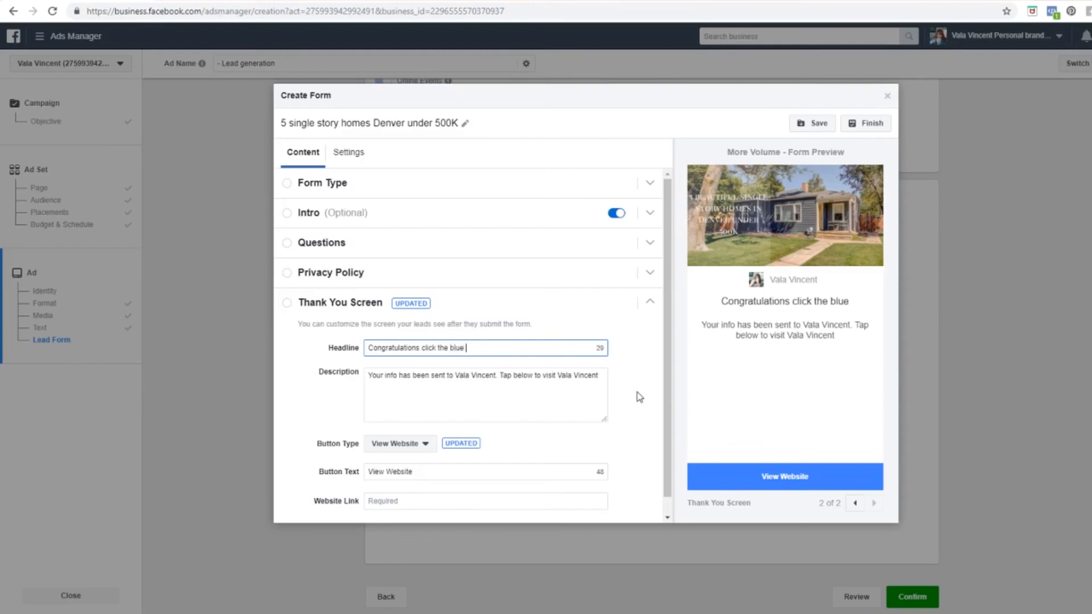
type("button to ac")
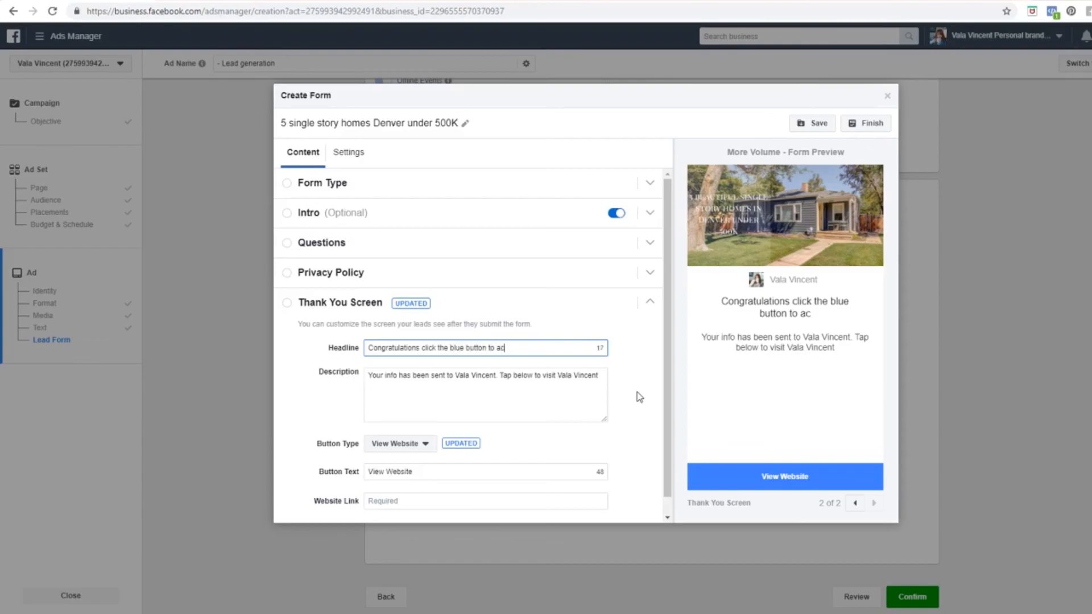
type("cess your buide")
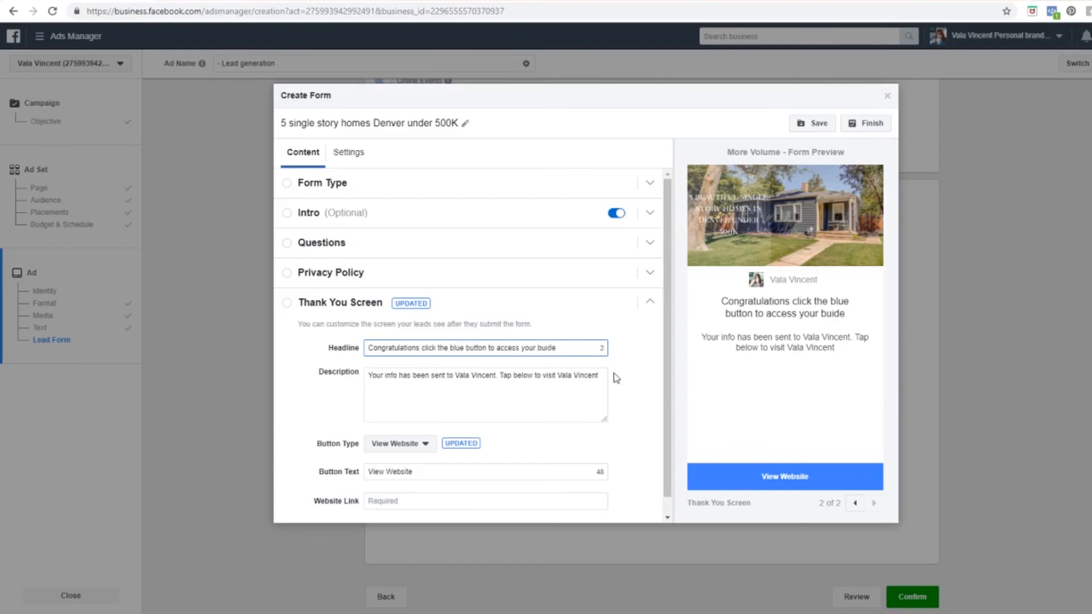
left_click(569, 379)
Step: Replace the thank-you description with a showing invitation giving the realtor's name, phone and email, noting brochure contact details
key("ctrl+a")
key("BackSpace")
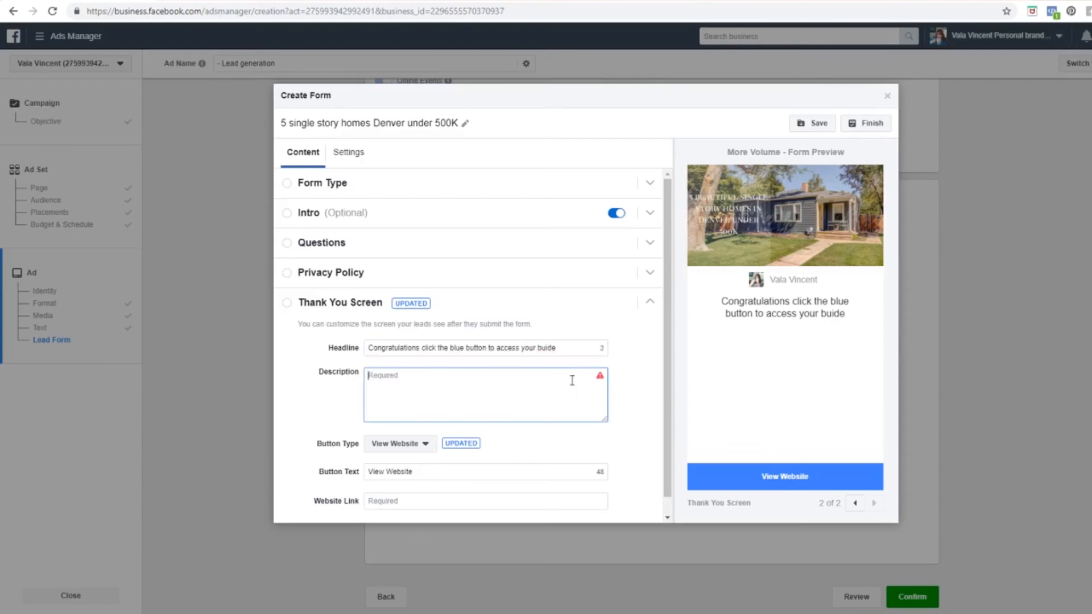
type("If you are interested in setting up a showing for one of the houses then please call")
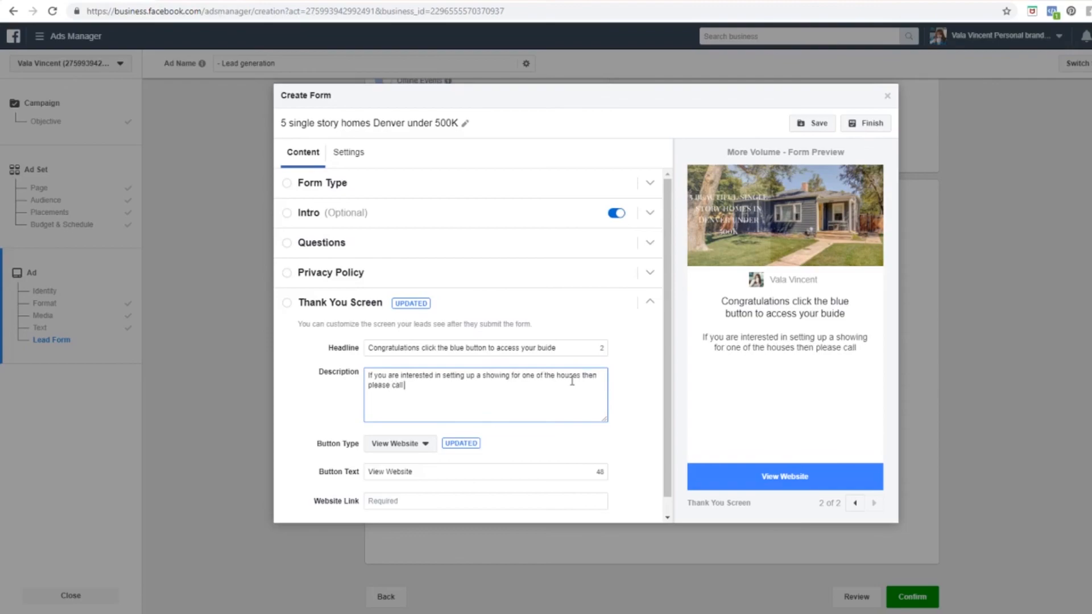
type("303-303")
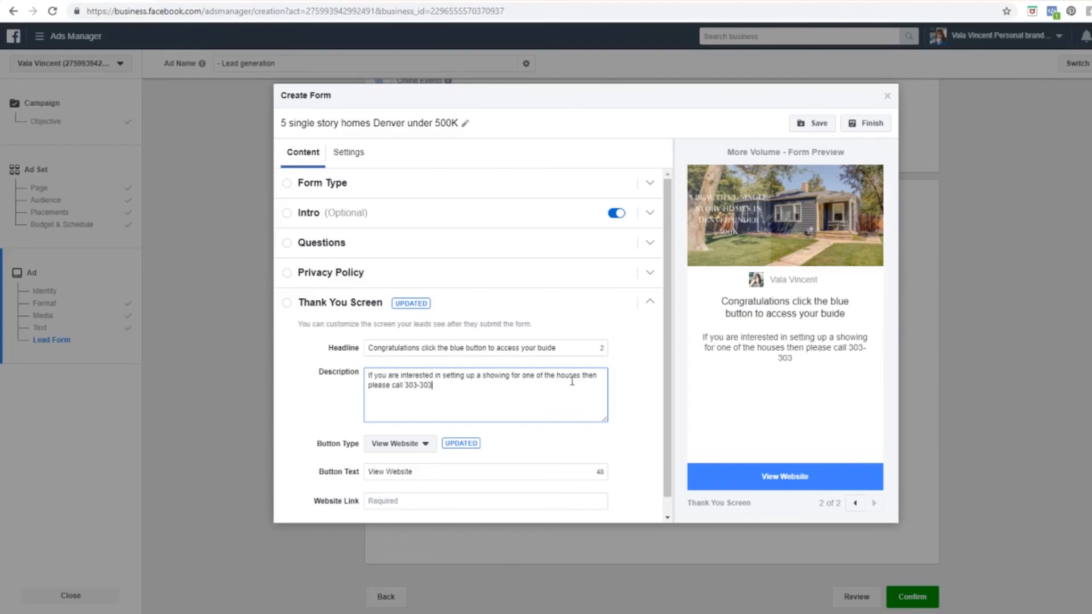
type("-3033")
left_click(392, 386)
type("Realtor McRealtor")
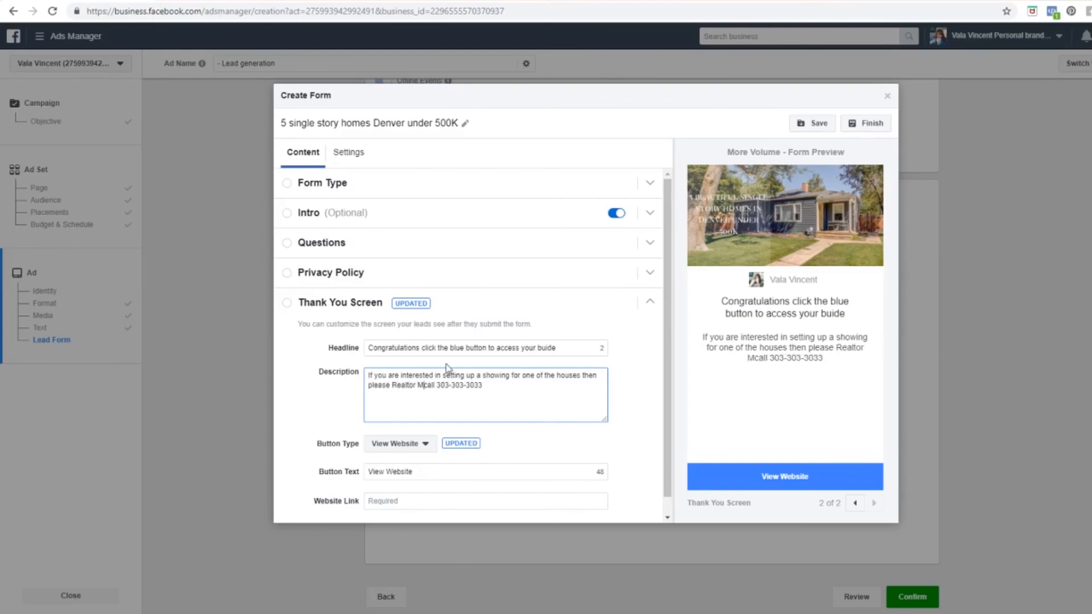
type("son c")
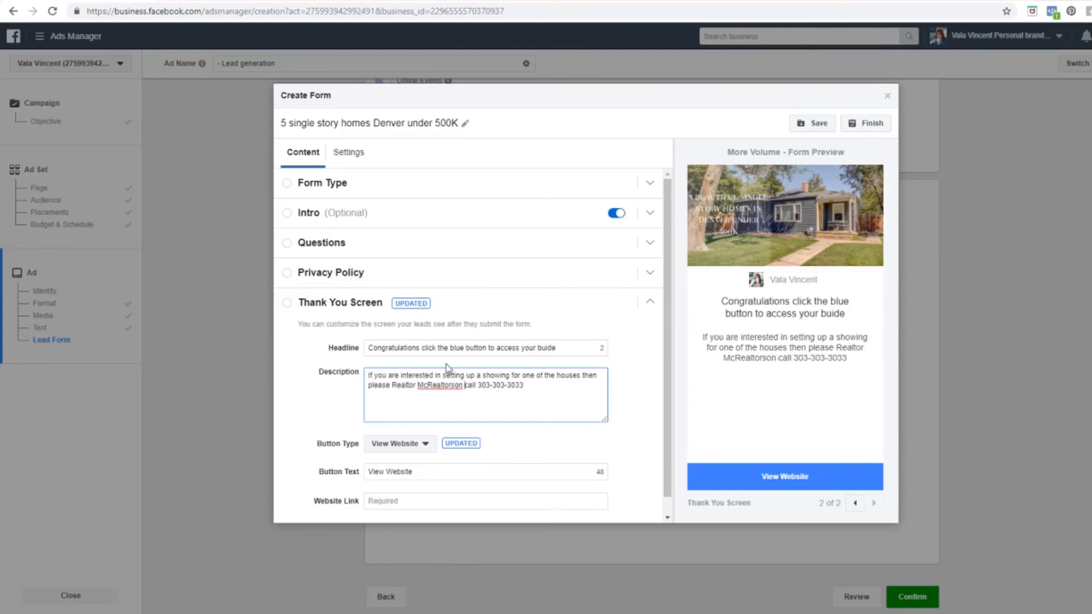
left_click(535, 390)
type("or email")
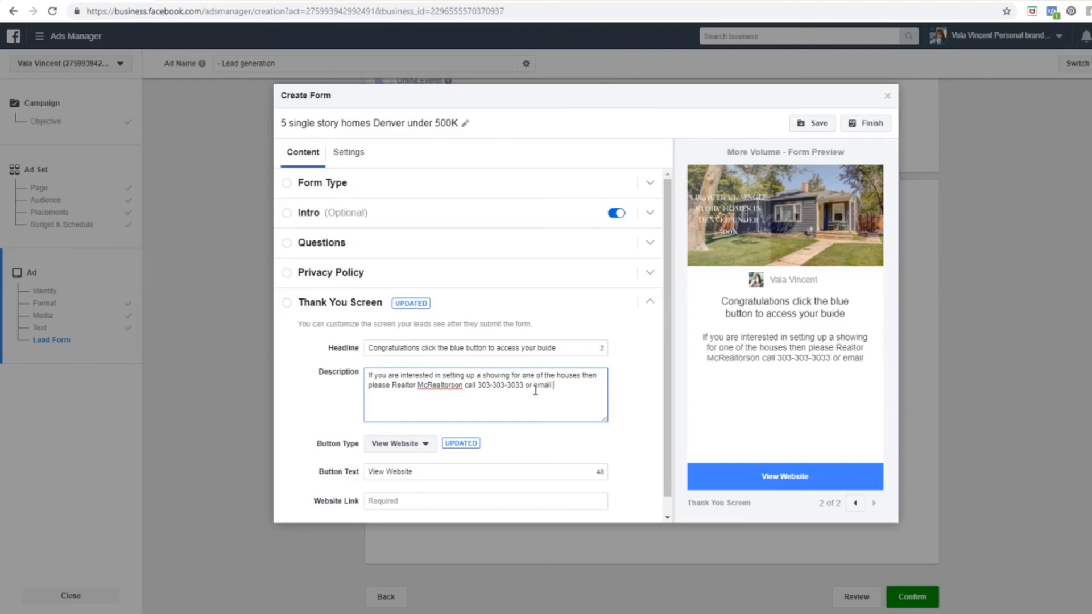
type(" at realtor@")
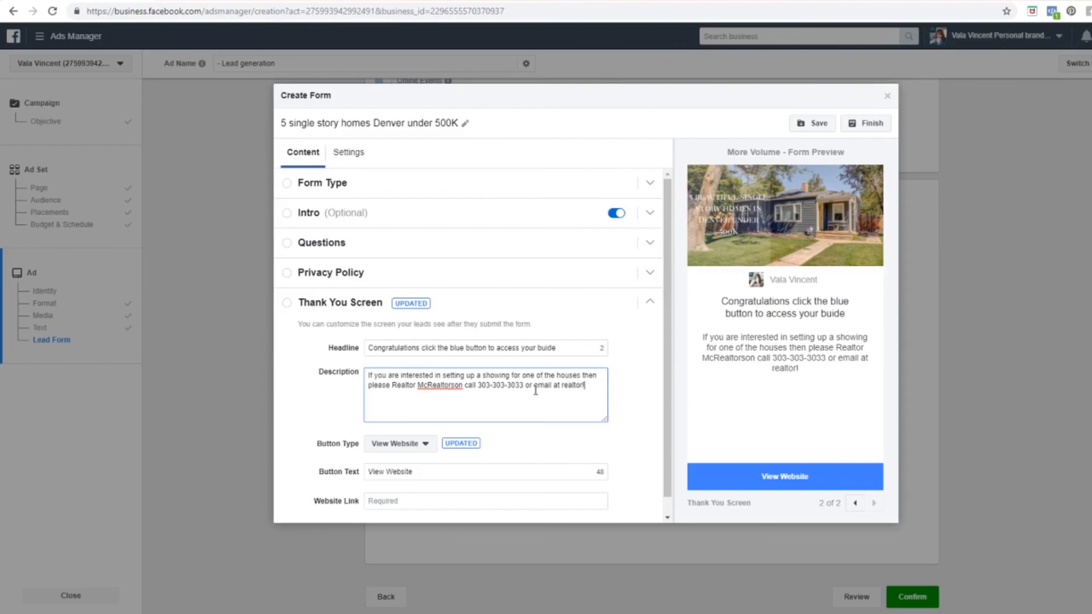
type("realtor.com")
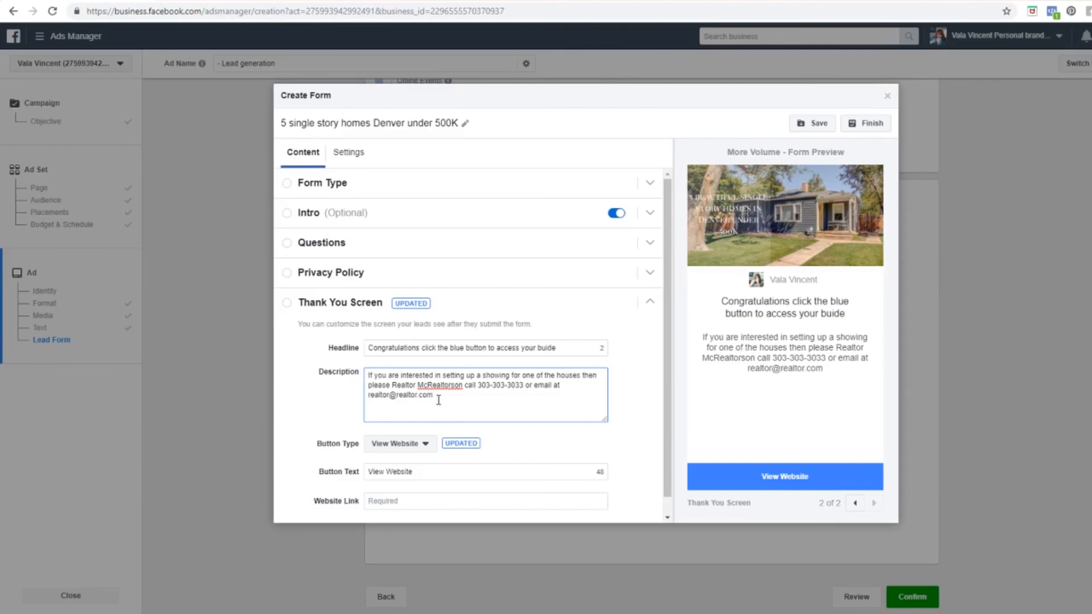
type(". Contact information are also inside the brochure.")
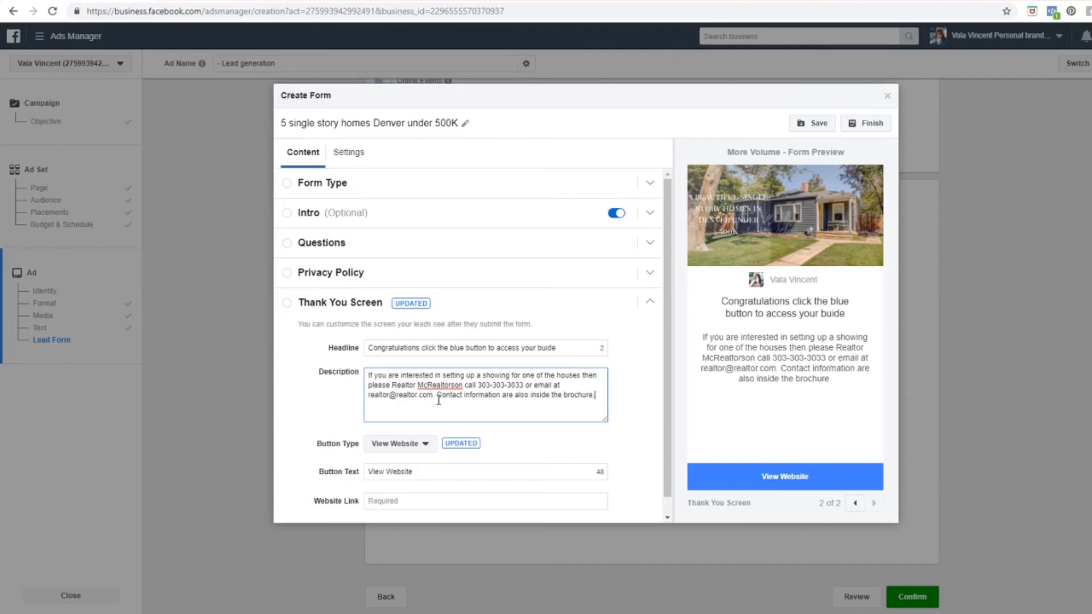
left_click(426, 444)
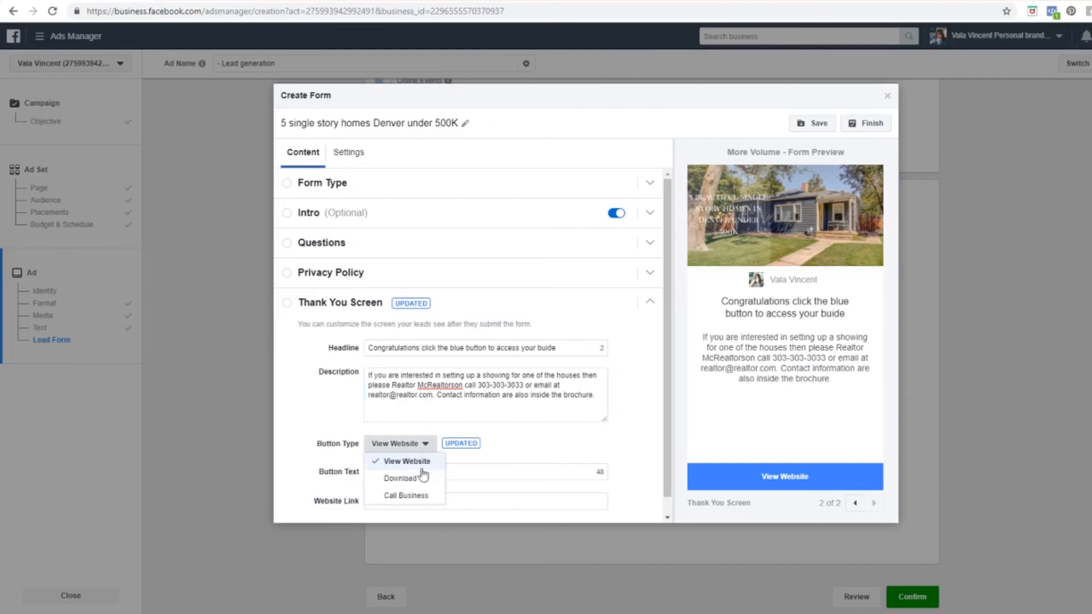
Step: Make the thank-you button a Download button labelled 'show me my brochure'
left_click(400, 482)
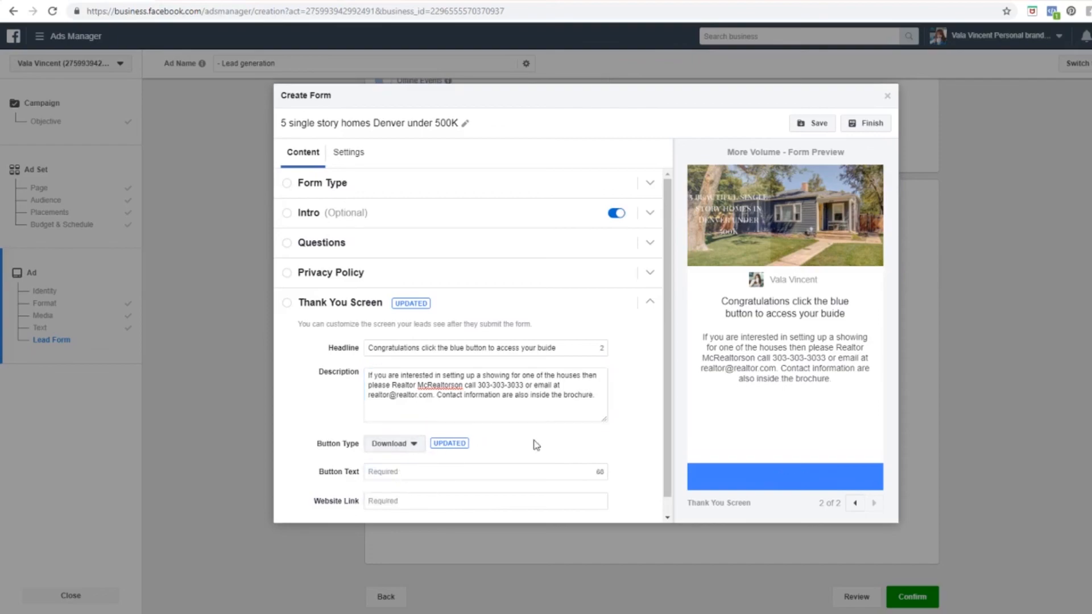
scroll(489, 445, "down", 1)
left_click(437, 455)
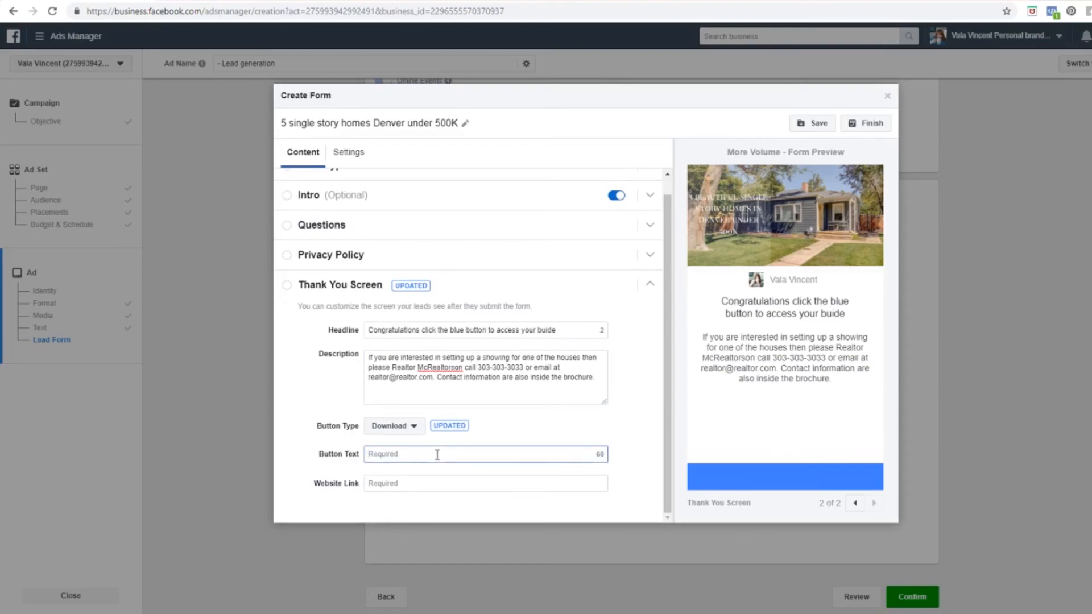
type("show me my brochure")
left_click(390, 484)
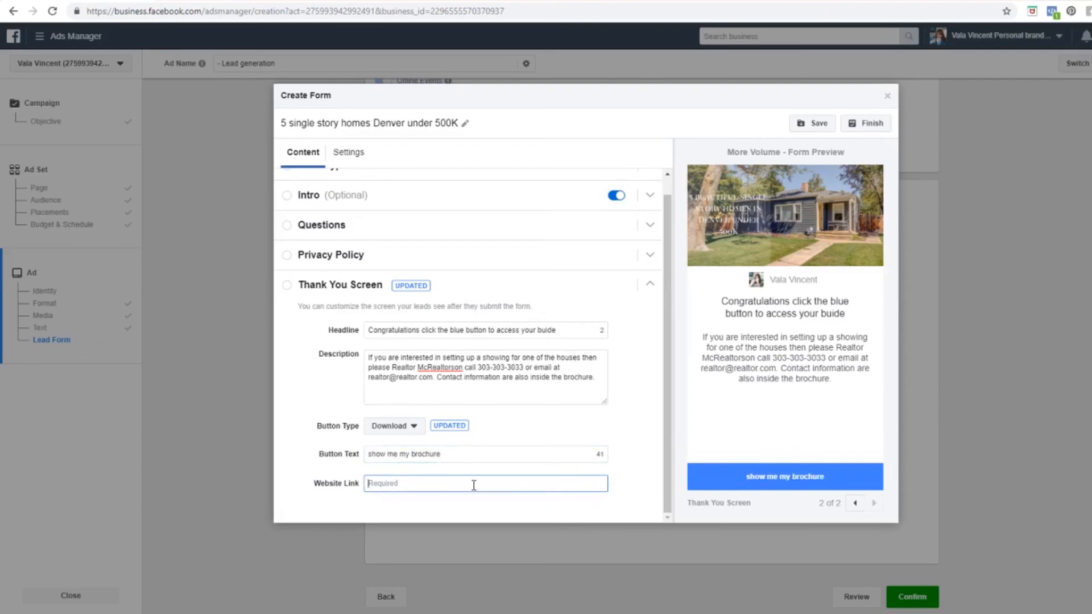
left_click(960, 0)
left_click(827, 8)
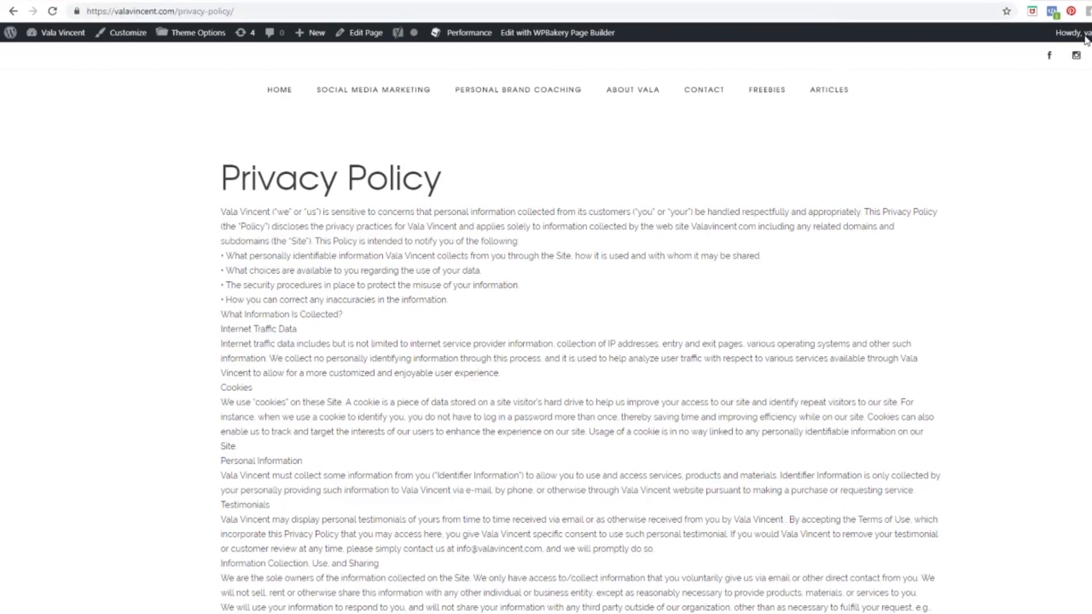
Step: Go to Dropbox and preview the single-story homes brochure PDF
key("ctrl+l")
type("drop")
key("Return")
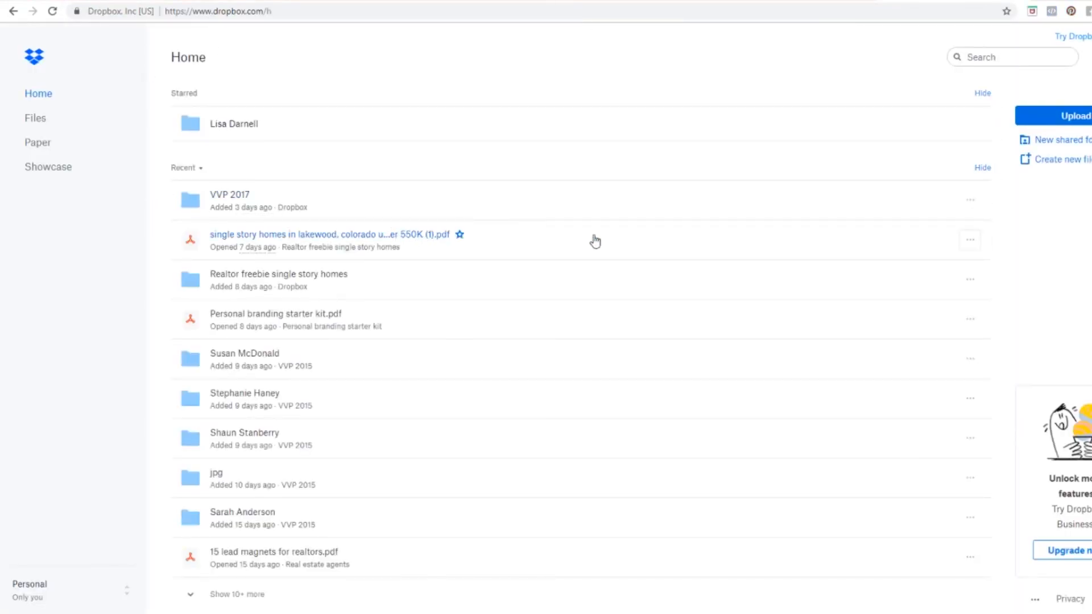
left_click(194, 239)
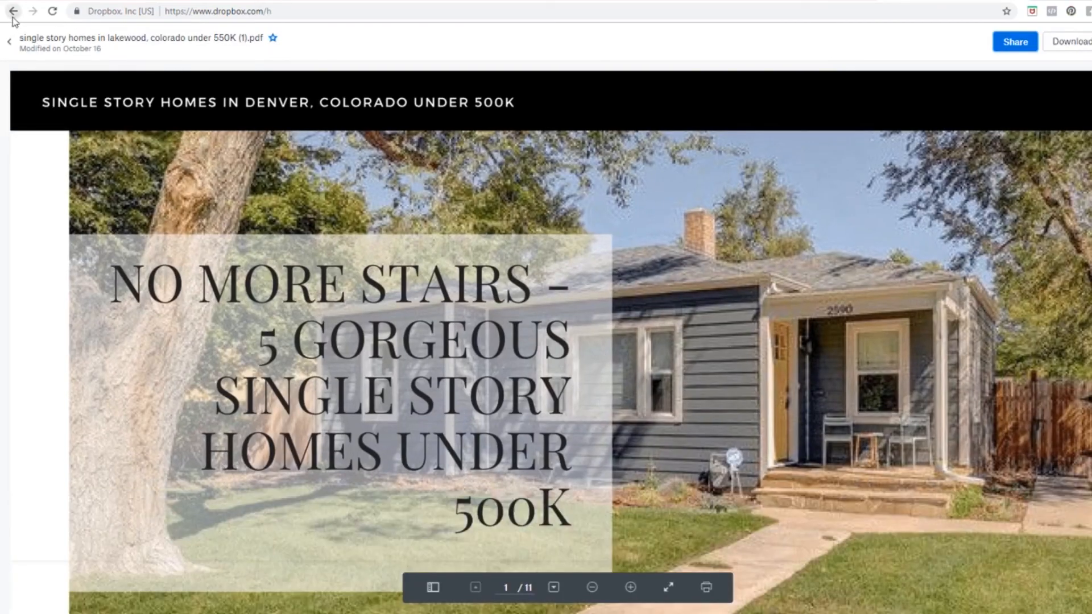
left_click(13, 12)
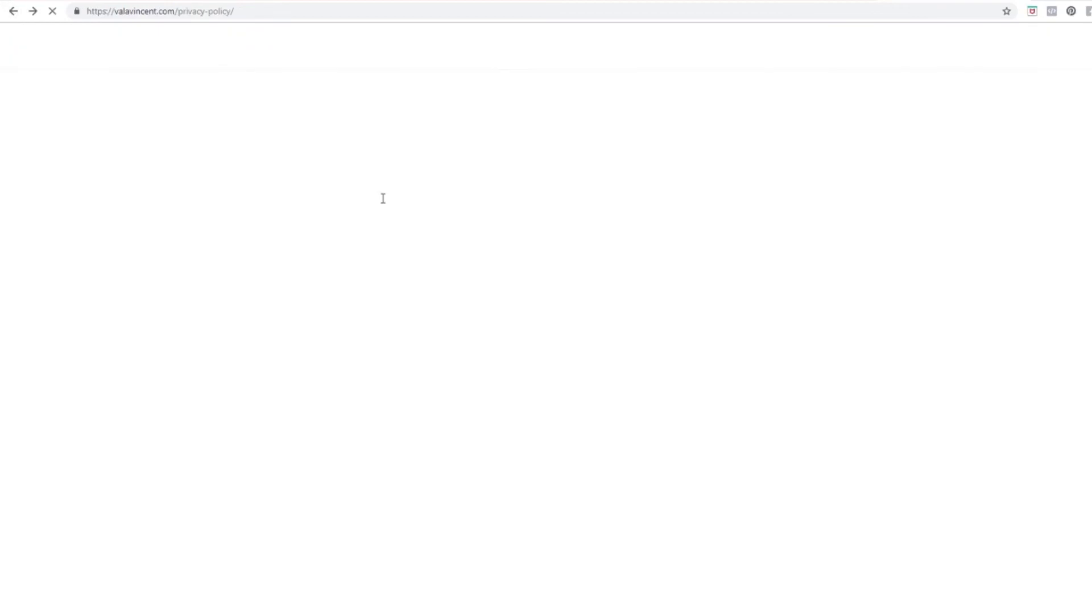
Step: Copy the brochure PDF's share link from the Dropbox home page and return to the lead form
left_click(662, 11)
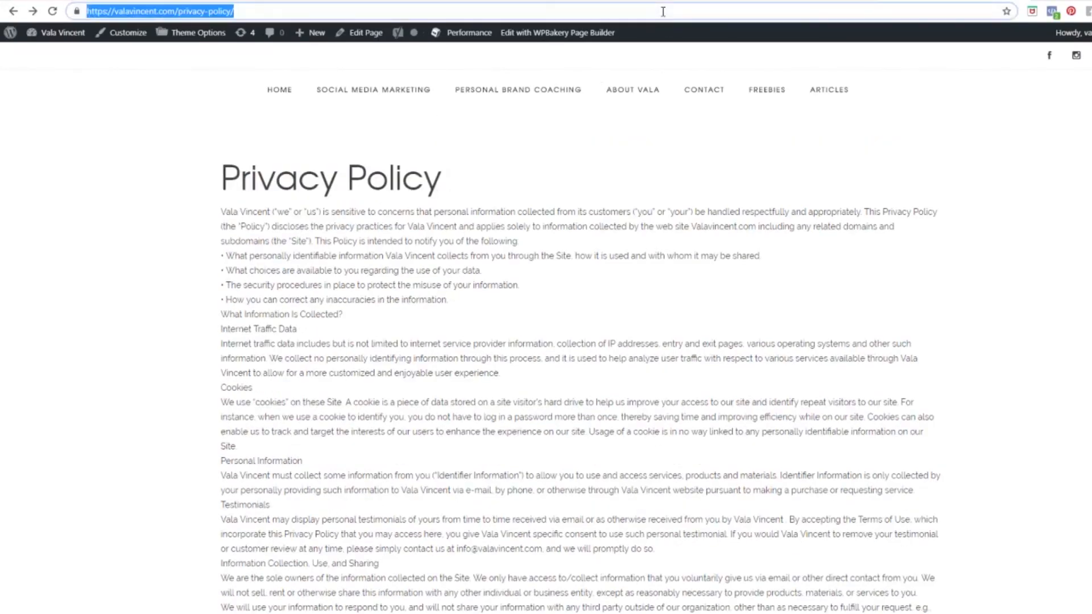
type("dropbox.com")
key("Return")
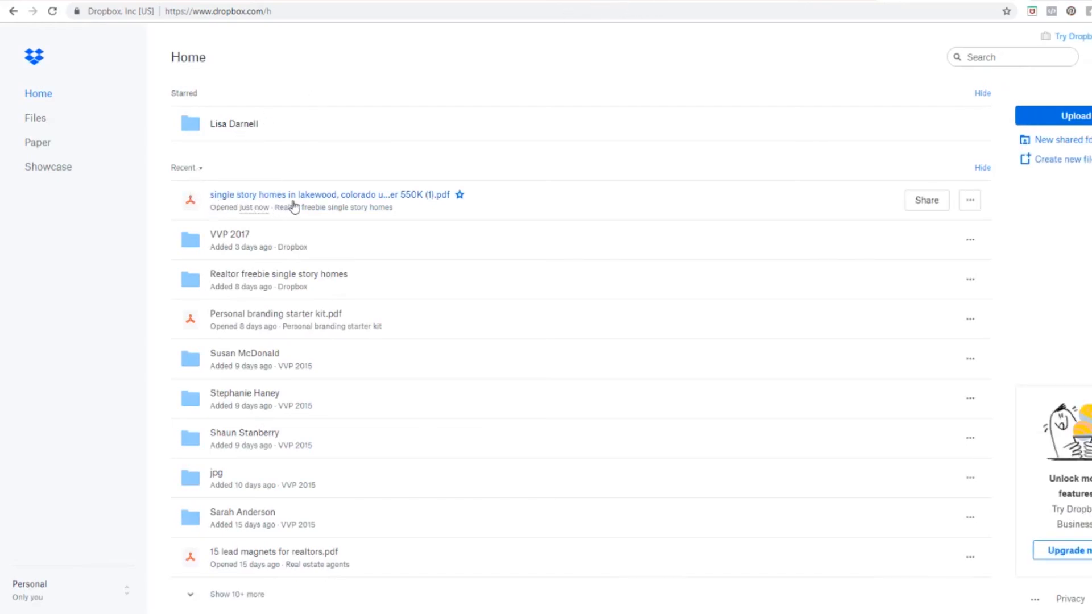
left_click(945, 204)
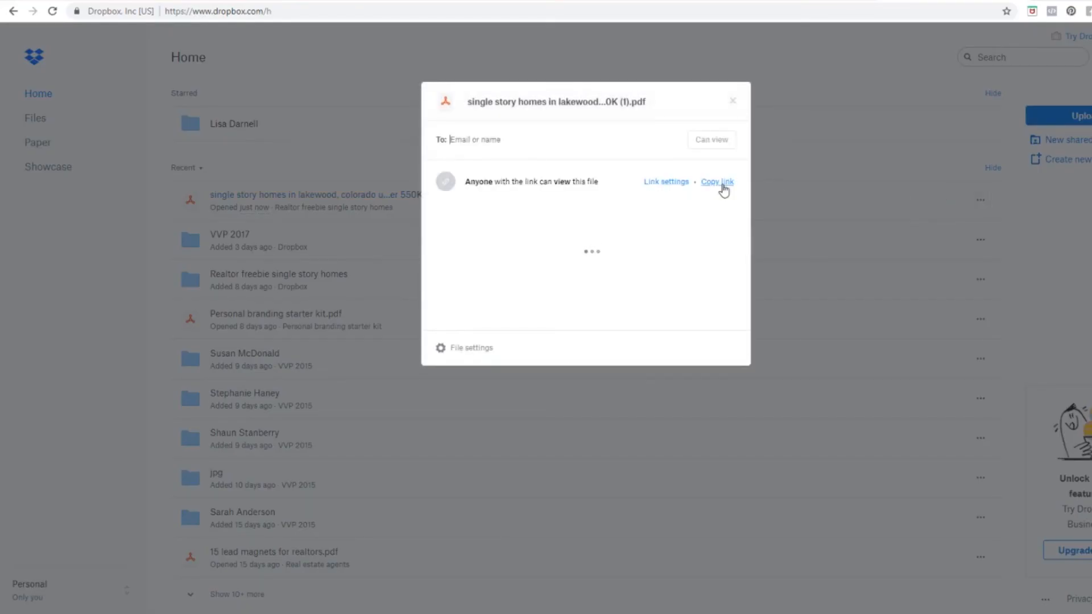
left_click(721, 185)
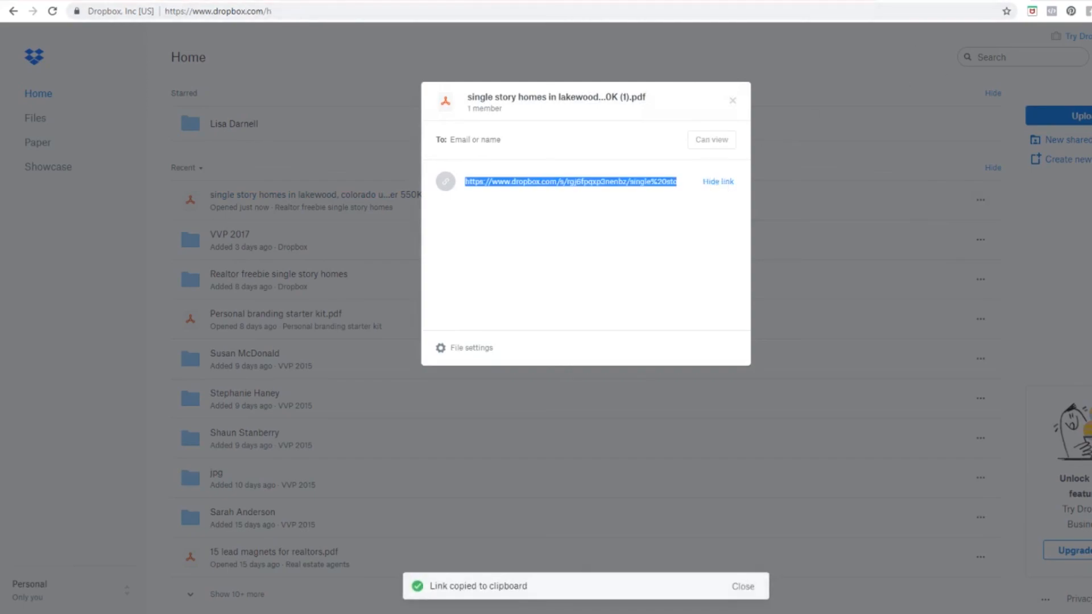
left_click(816, 0)
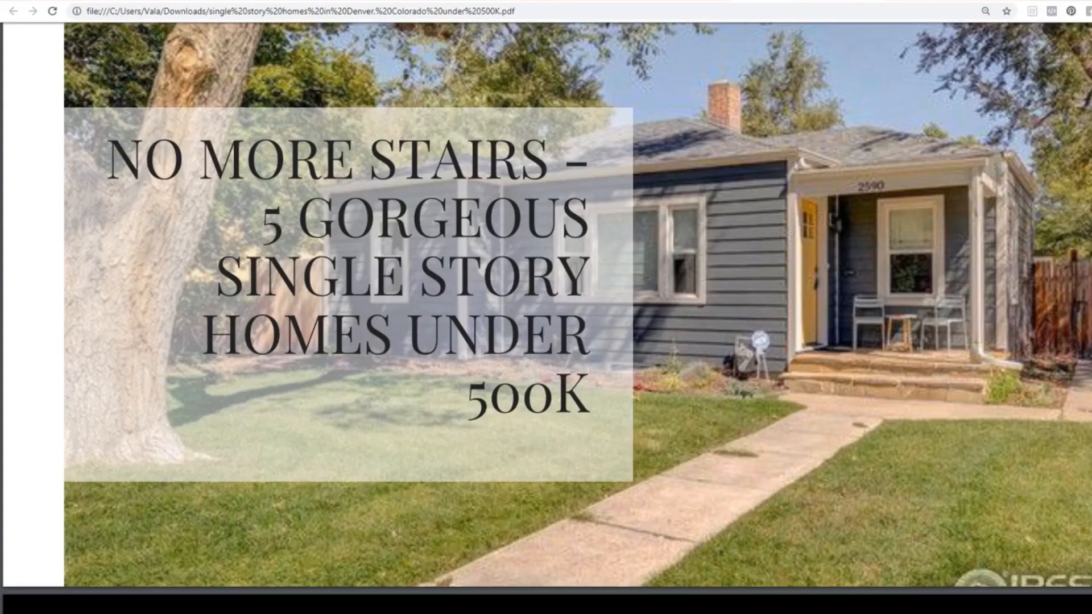
left_click(84, 1)
Step: Paste the brochure's Dropbox link into the Thank You Screen Website Link, then review the form's intro
left_click(398, 484)
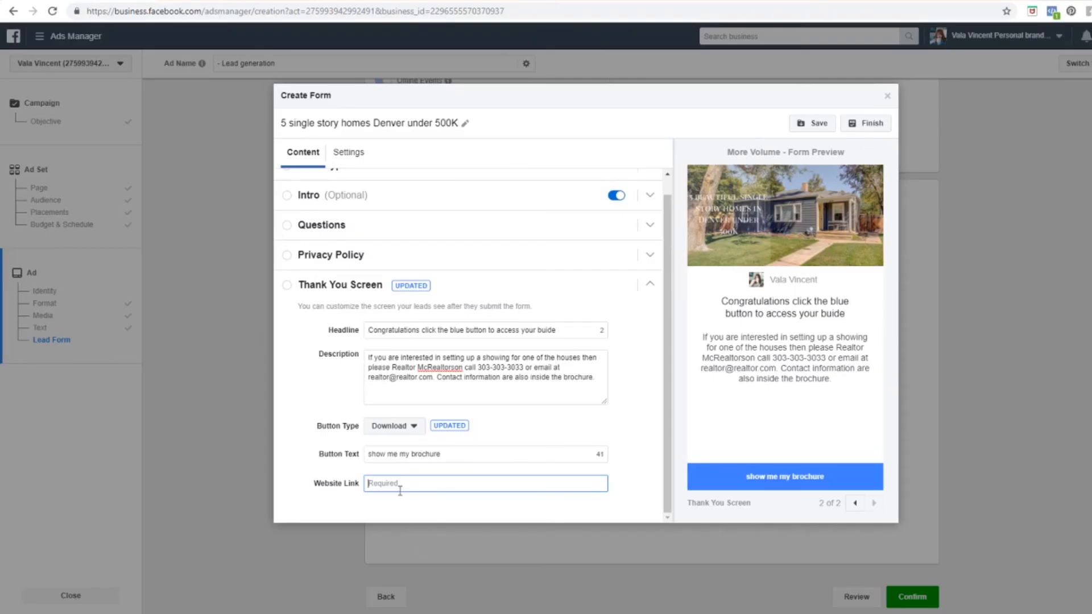
key("ctrl+v")
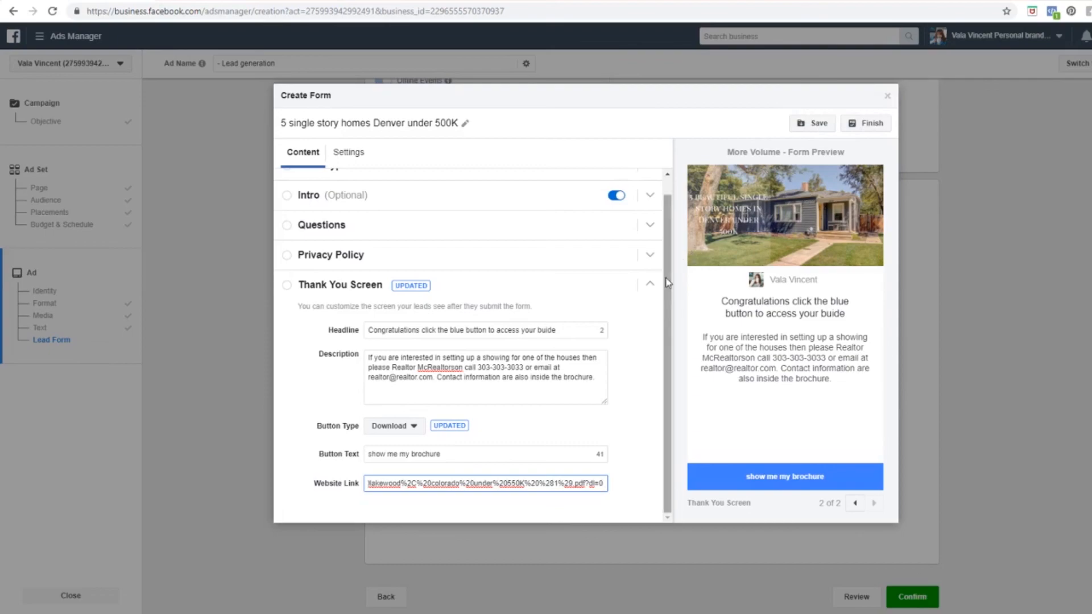
scroll(671, 290, "up", 1)
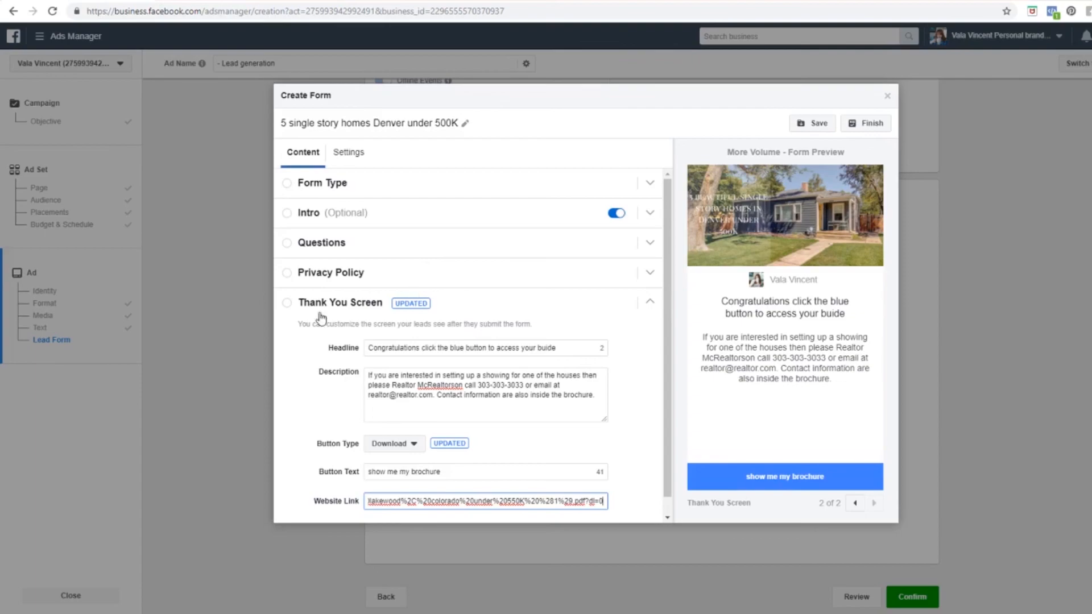
left_click(320, 214)
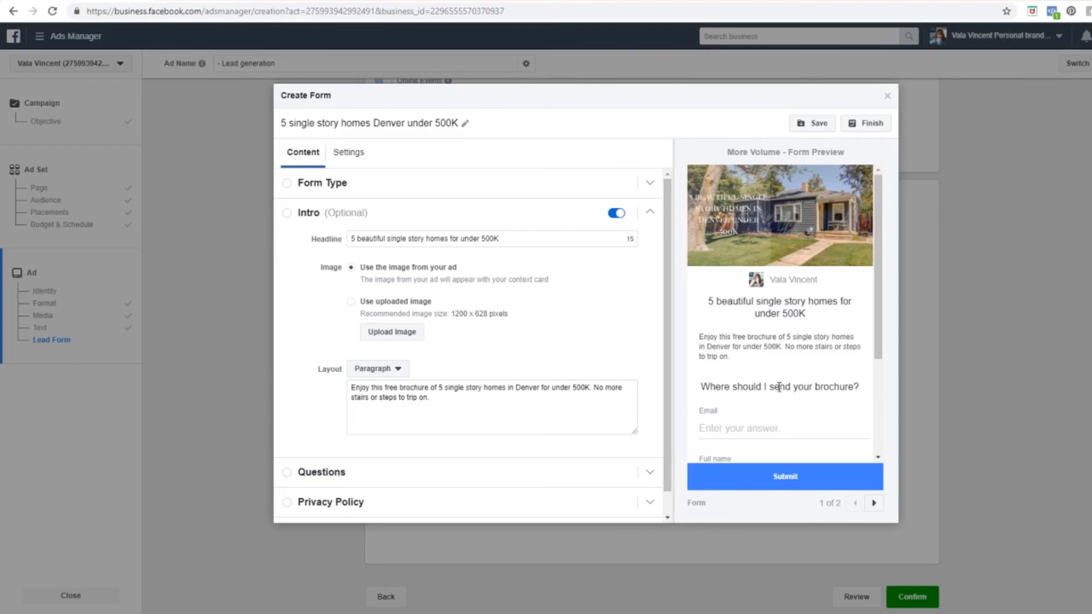
scroll(832, 388, "down", 2)
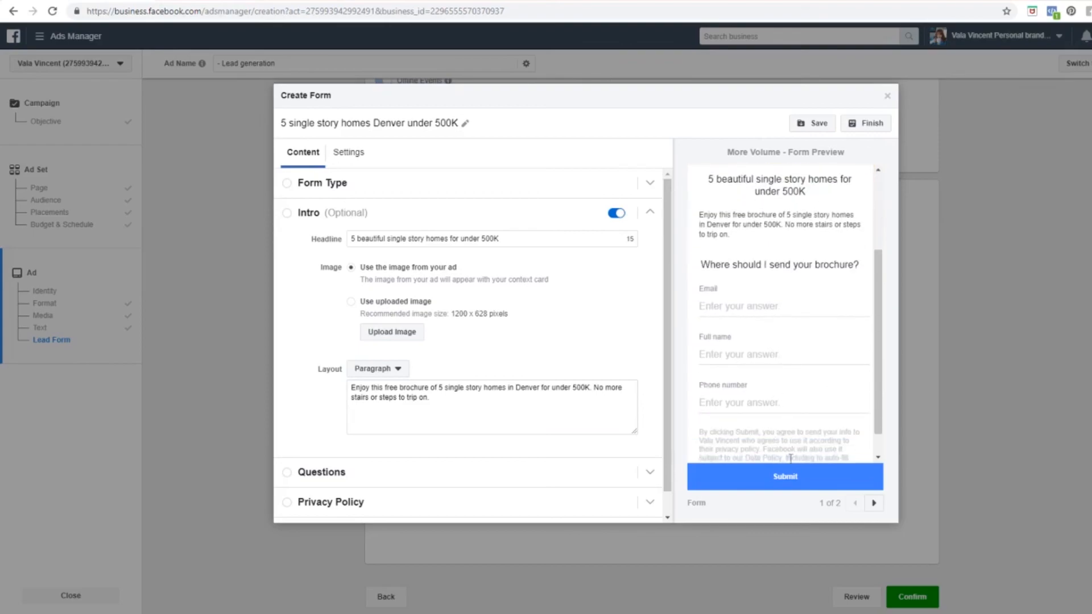
scroll(348, 495, "down", 1)
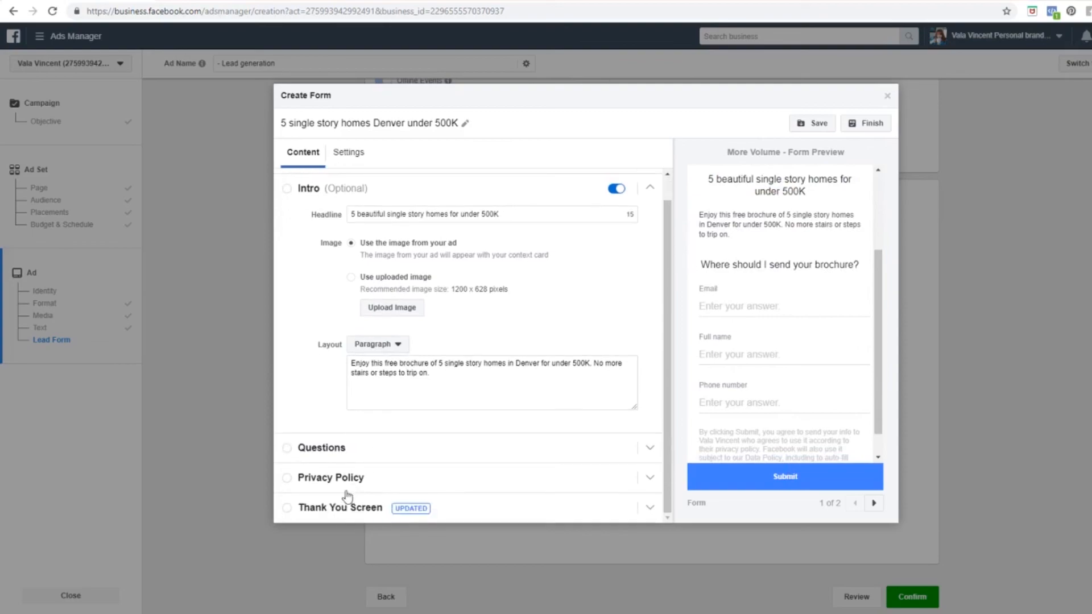
left_click(310, 509)
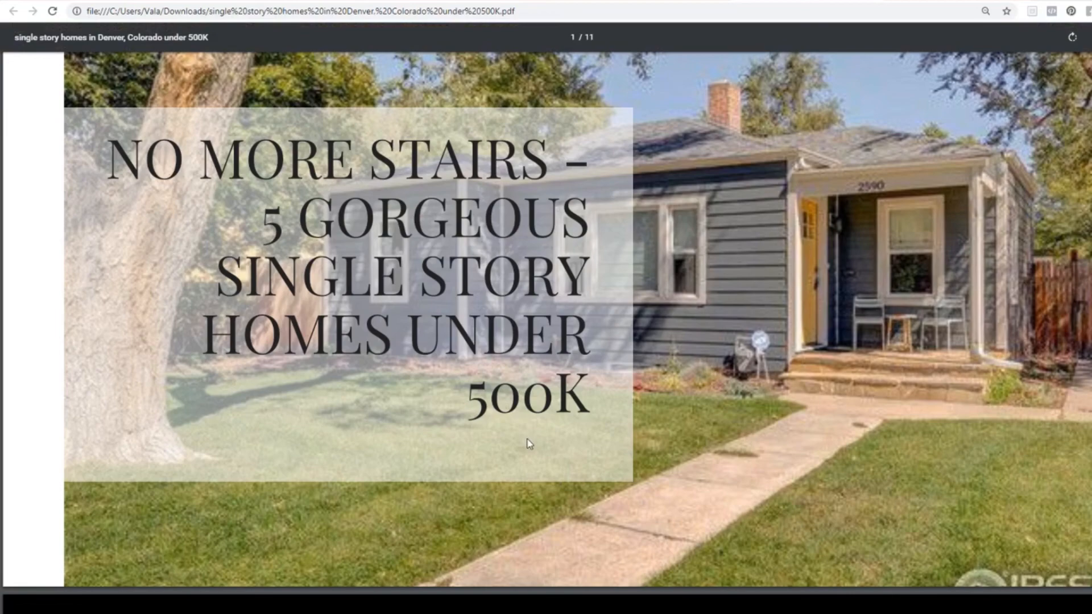
left_click(110, 1)
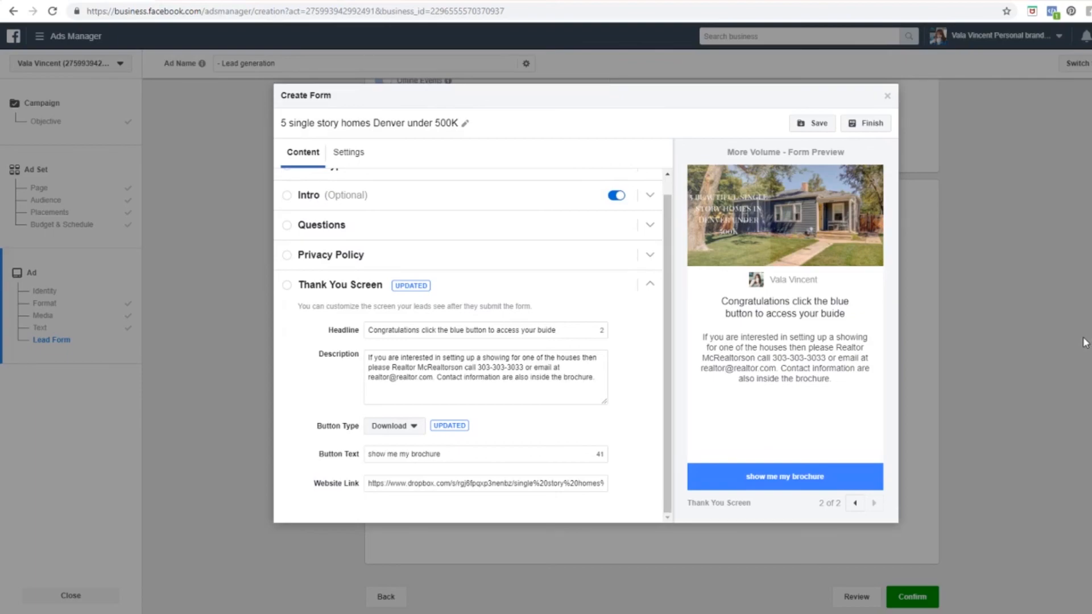
Step: Close the lead form and ad editors to view the 'Denver - single story homes - 45+' ad set results
left_click(887, 98)
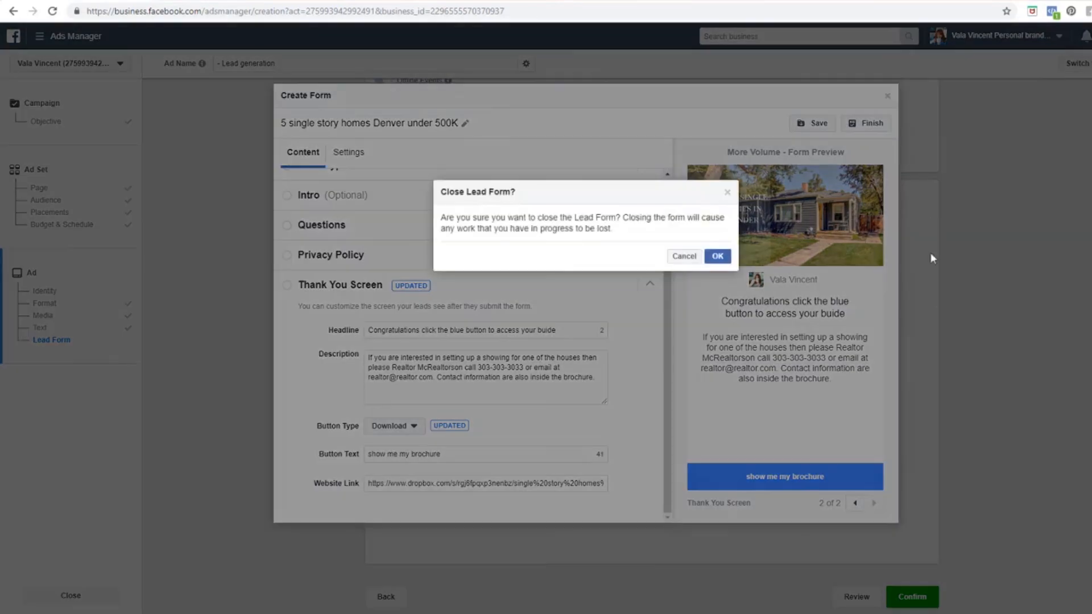
left_click(718, 256)
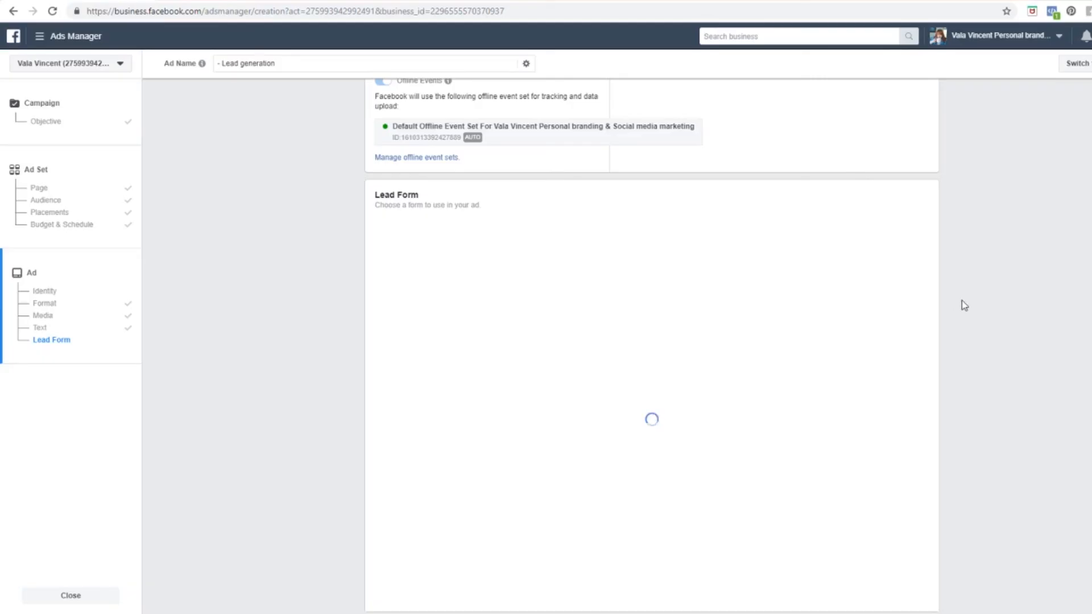
scroll(305, 407, "up", 9)
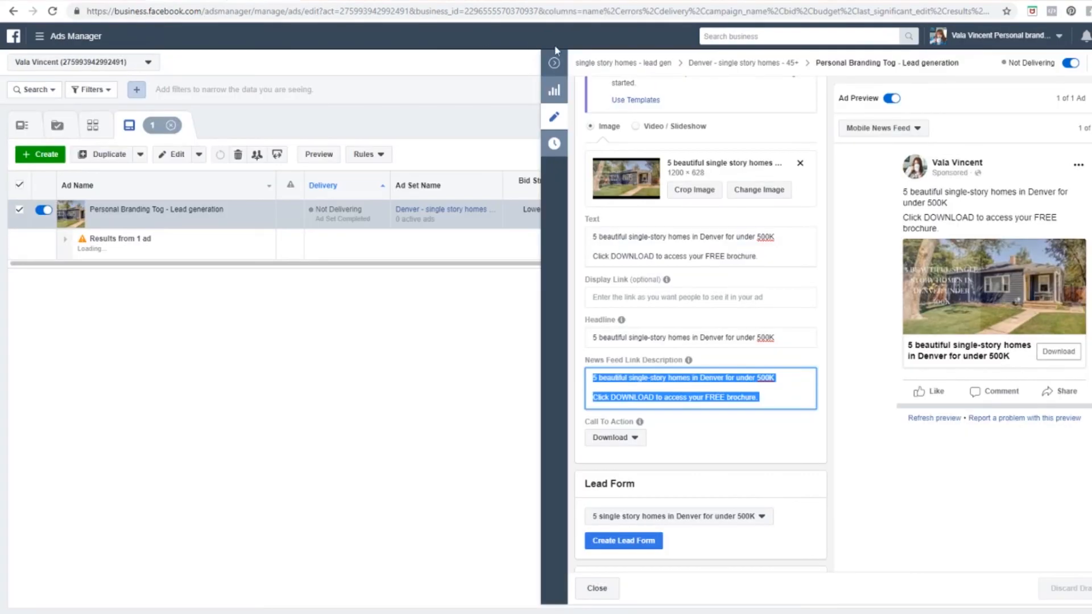
left_click(553, 63)
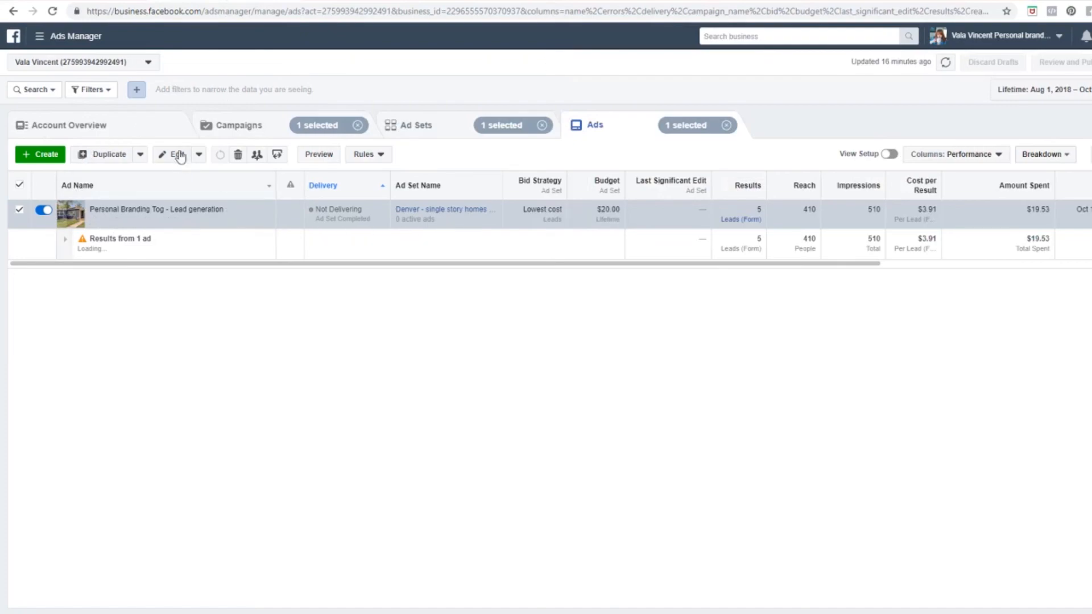
left_click(447, 136)
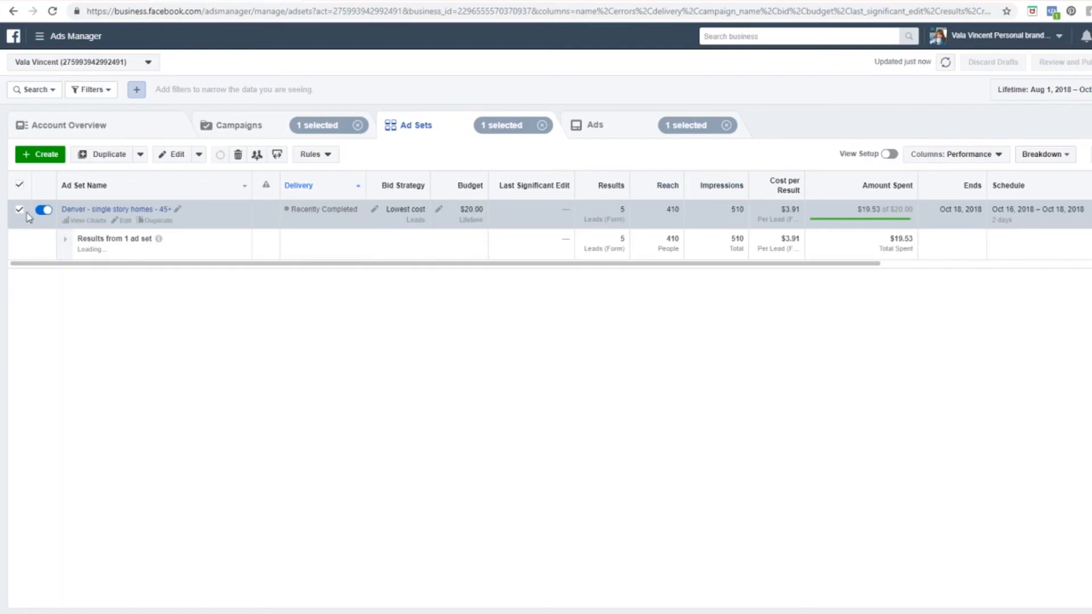
Step: Break the ad set's results down by Age and Gender under By Delivery
left_click(1068, 156)
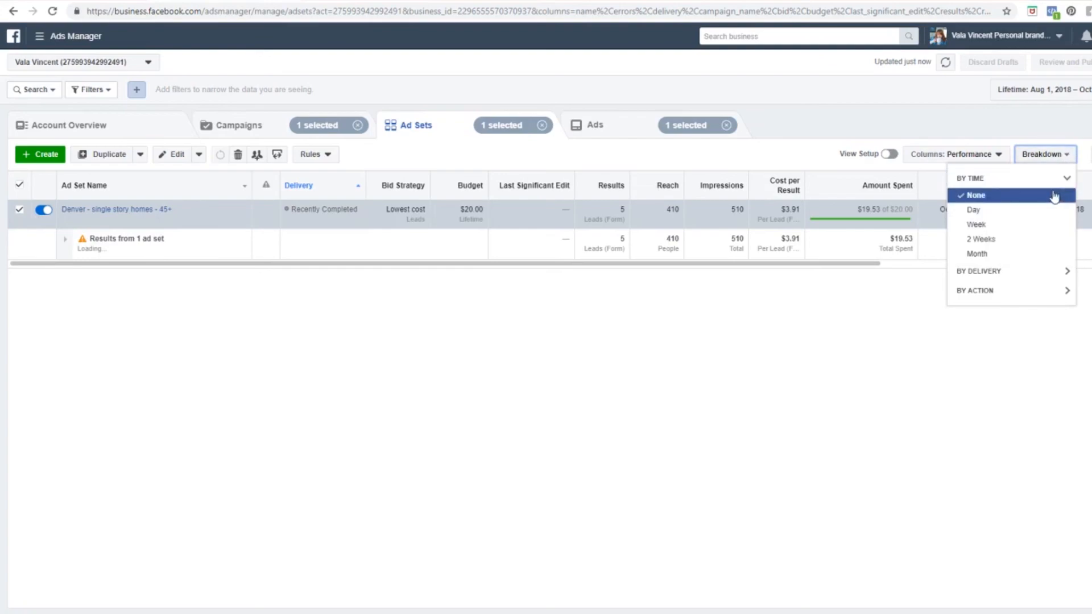
left_click(1016, 277)
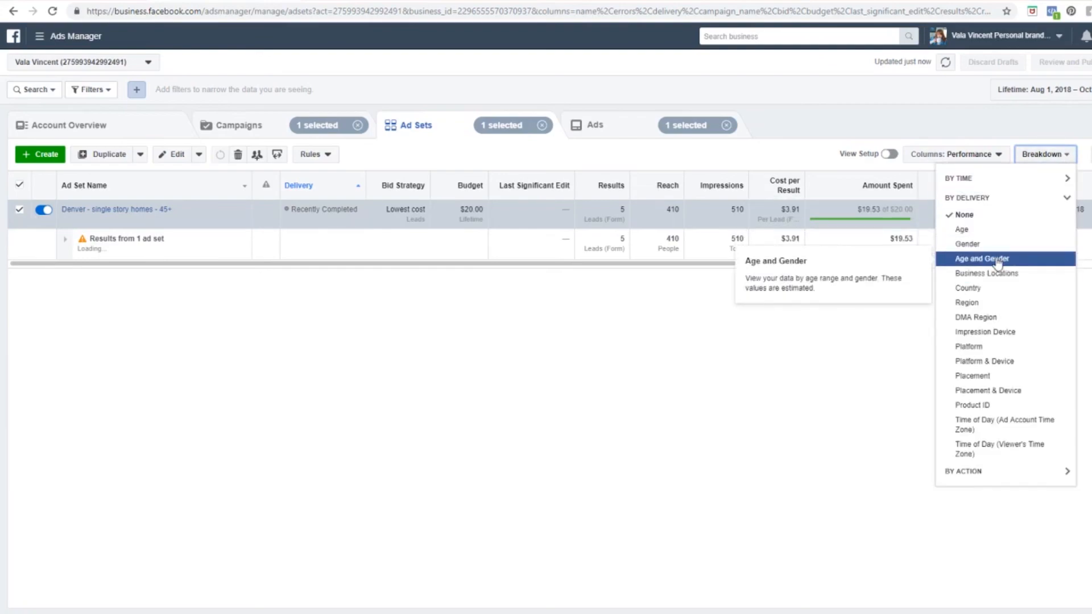
left_click(997, 260)
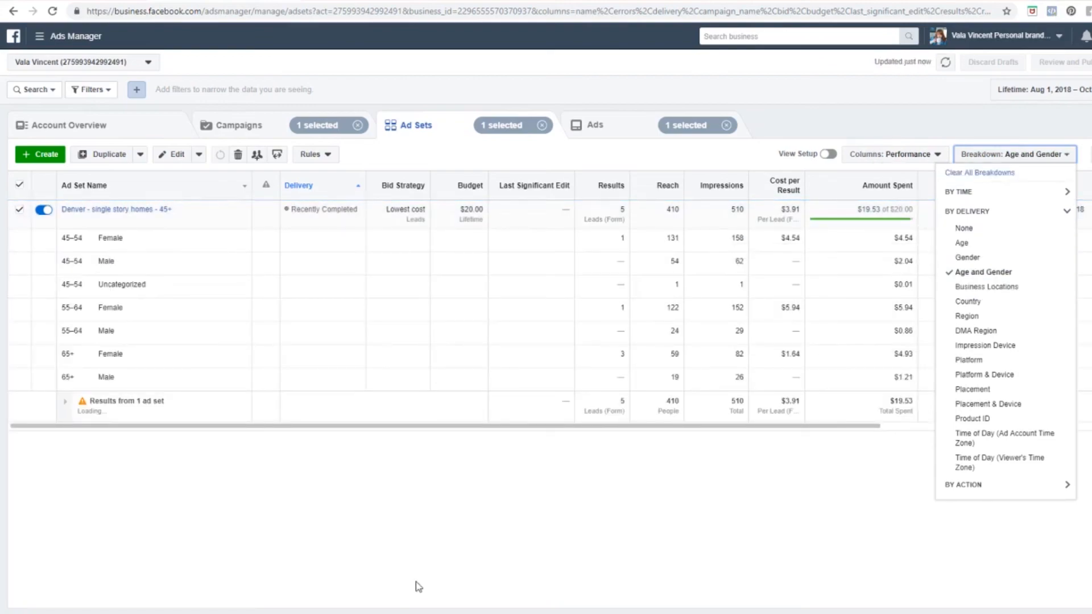
left_click(1062, 155)
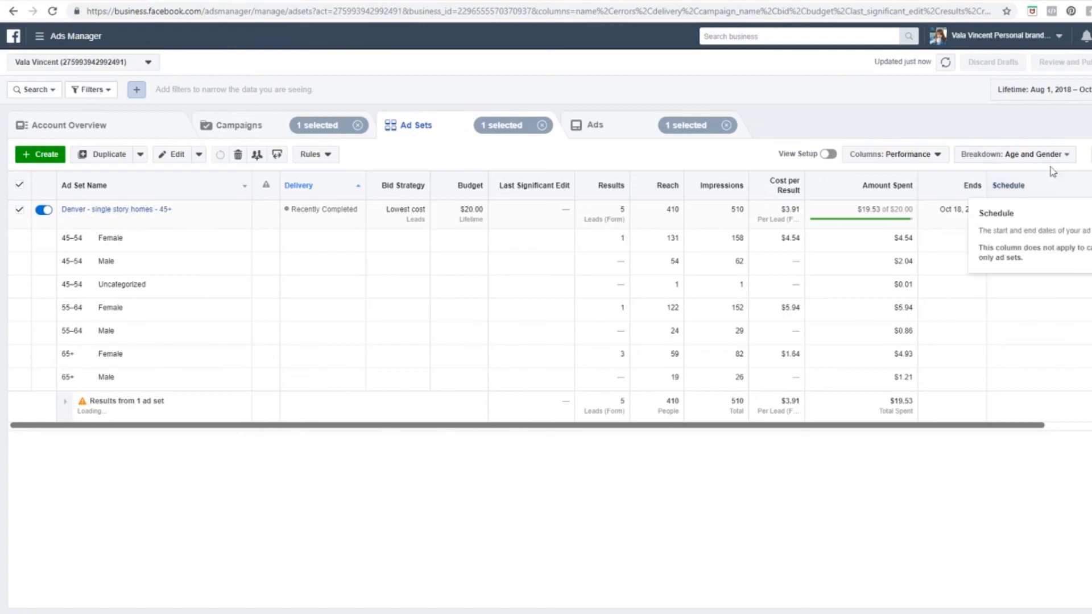
left_click(1067, 155)
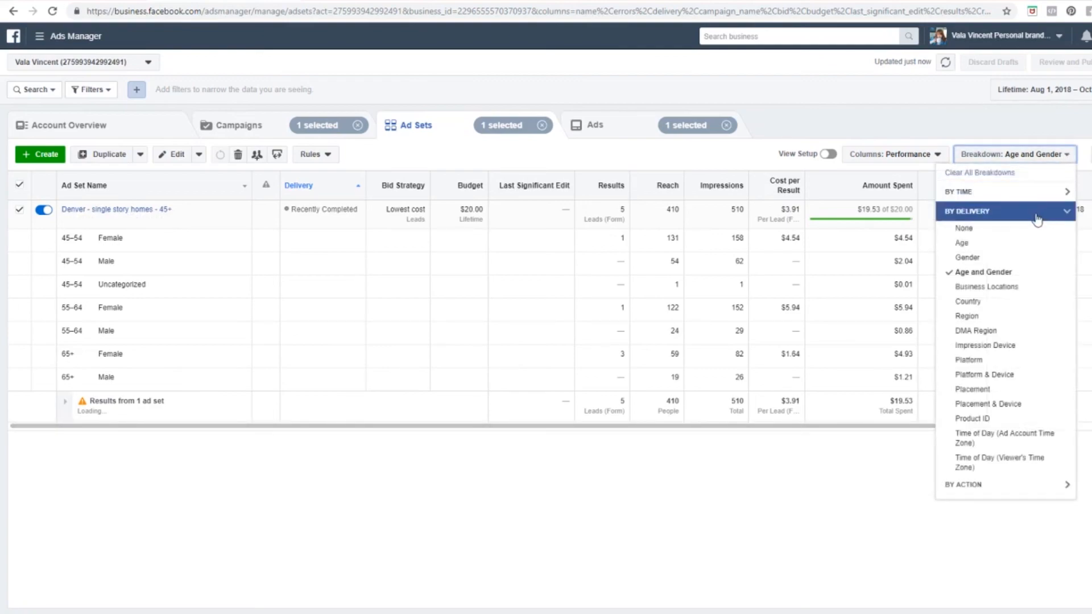
Step: Switch the breakdown to Platform & Device, then to hour of day
left_click(1031, 376)
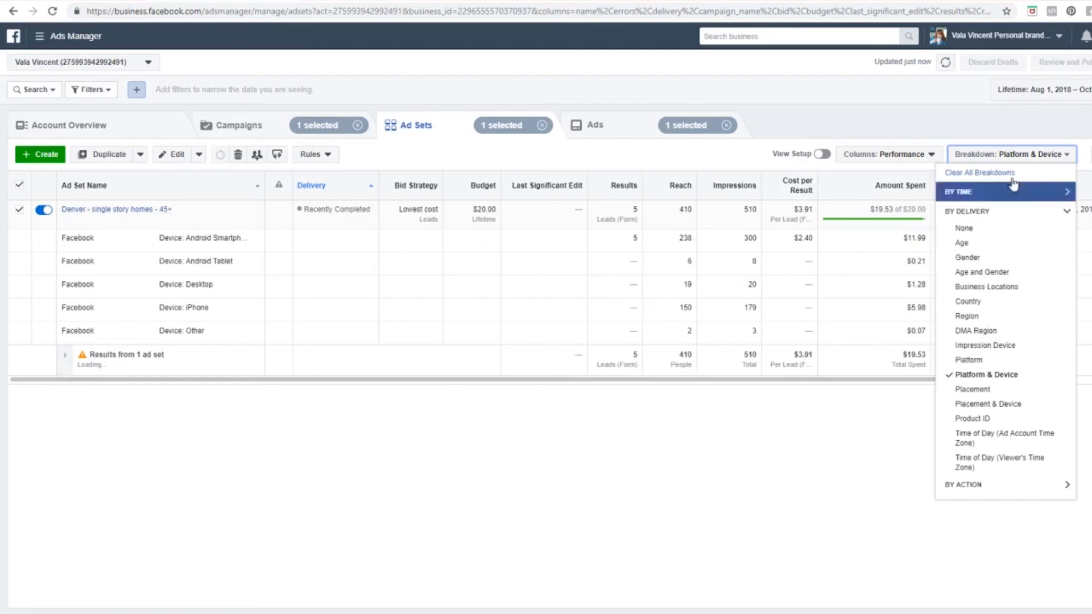
mouse_move(1045, 372)
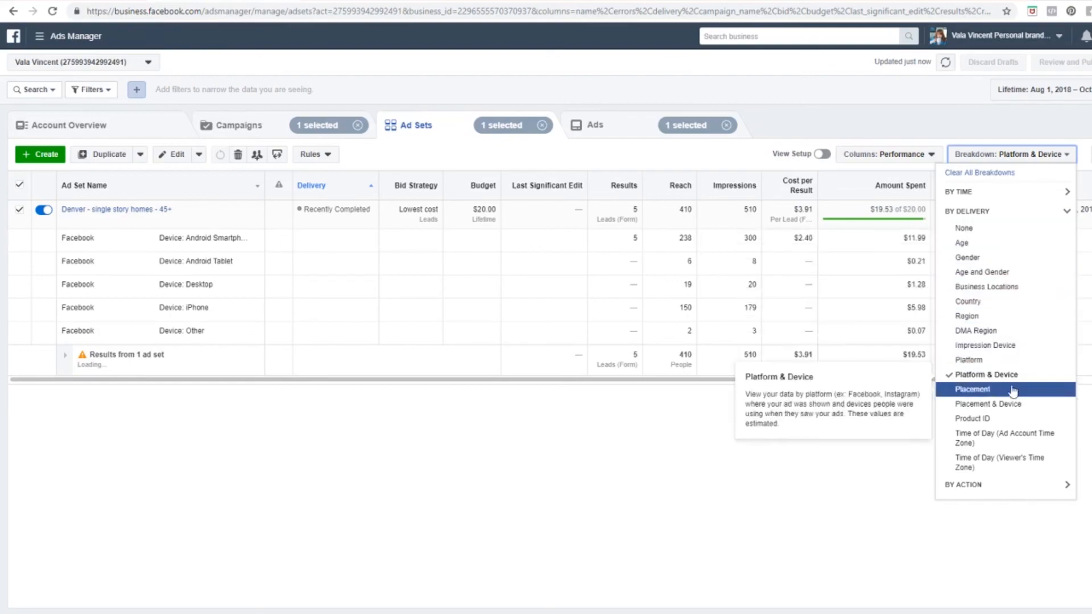
left_click(1024, 443)
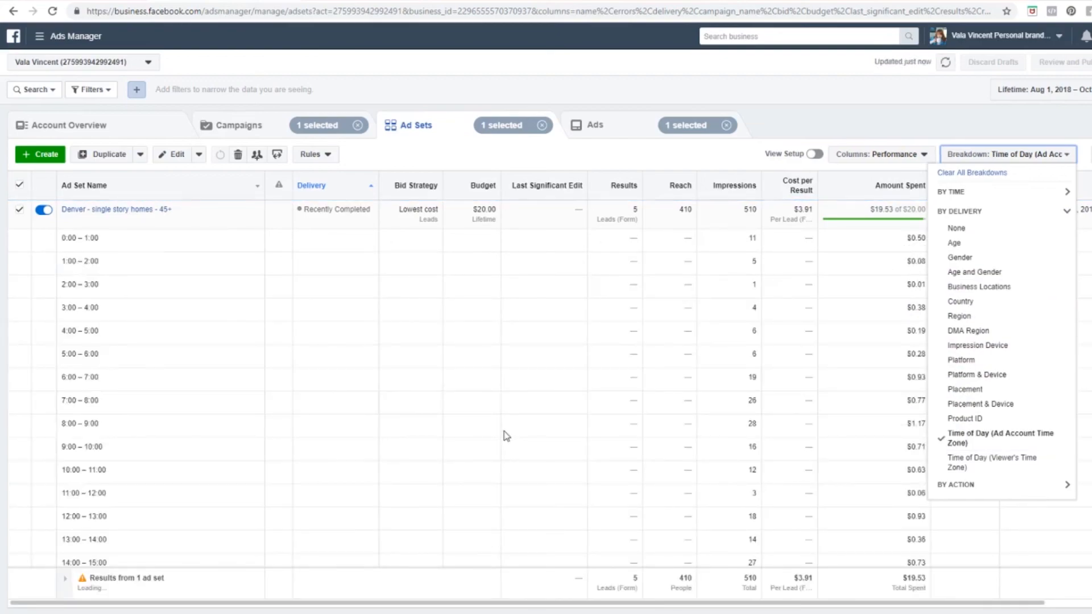
Step: Set the By Delivery breakdown to None, removing the Time of Day split
scroll(723, 342, "down", 2)
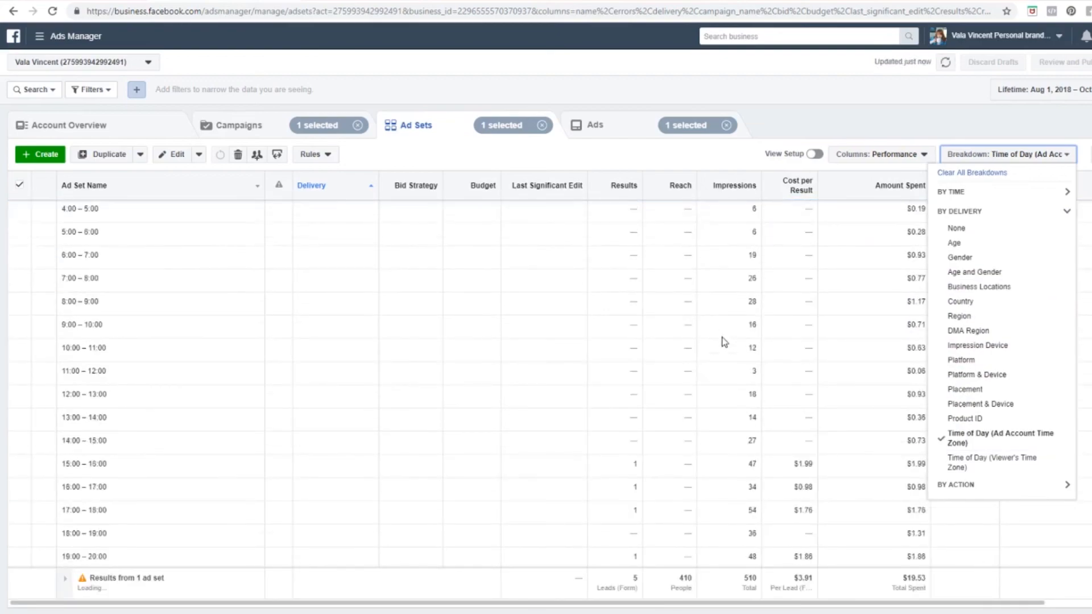
scroll(723, 341, "down", 2)
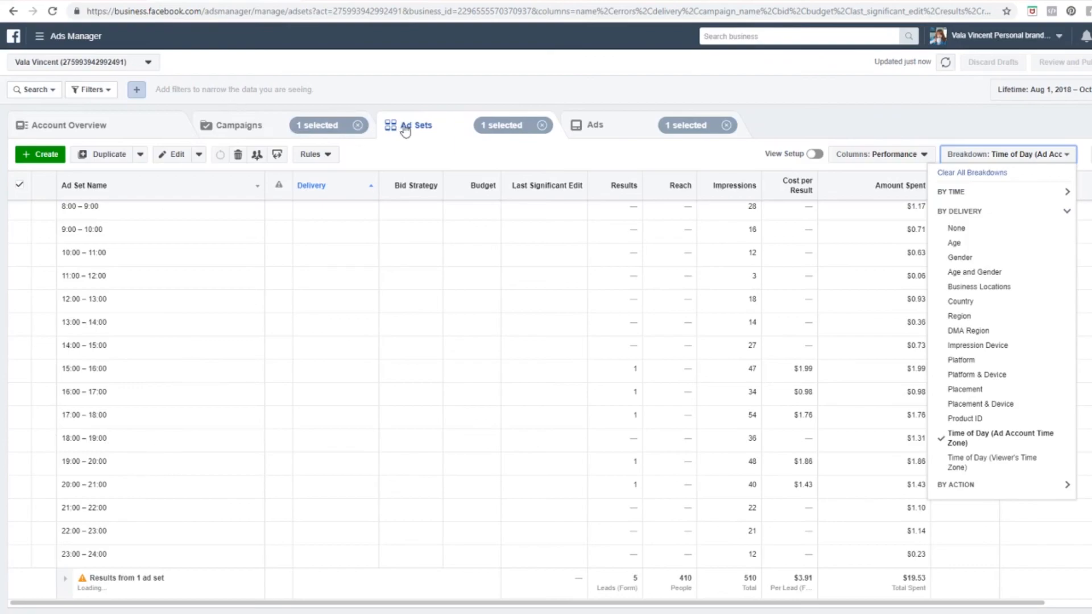
left_click(1038, 230)
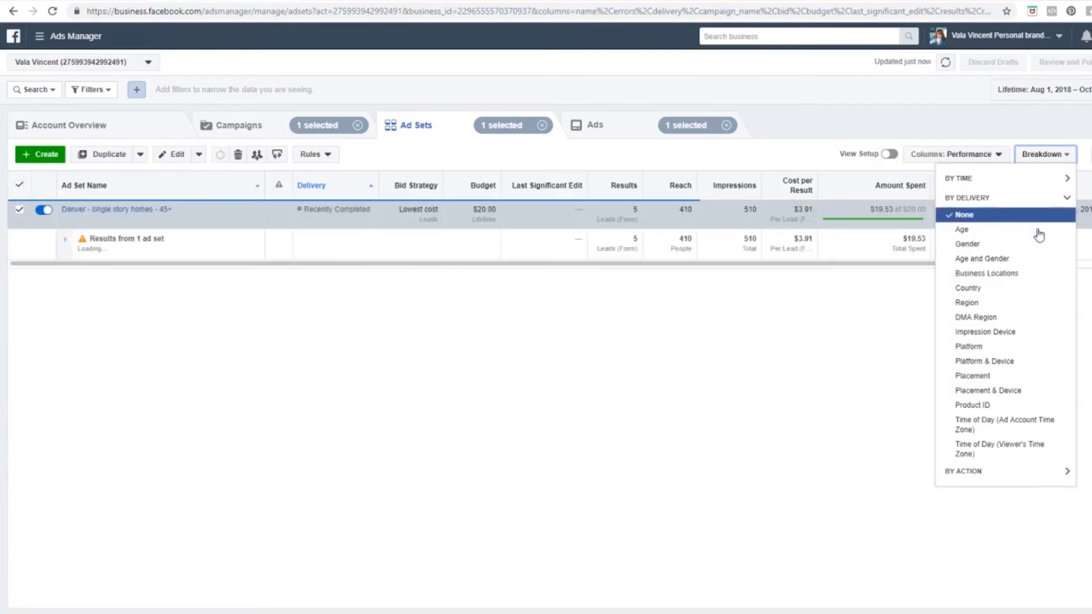
Step: Check the ad set row's 5 leads at $3.91 cost per result
left_click(362, 250)
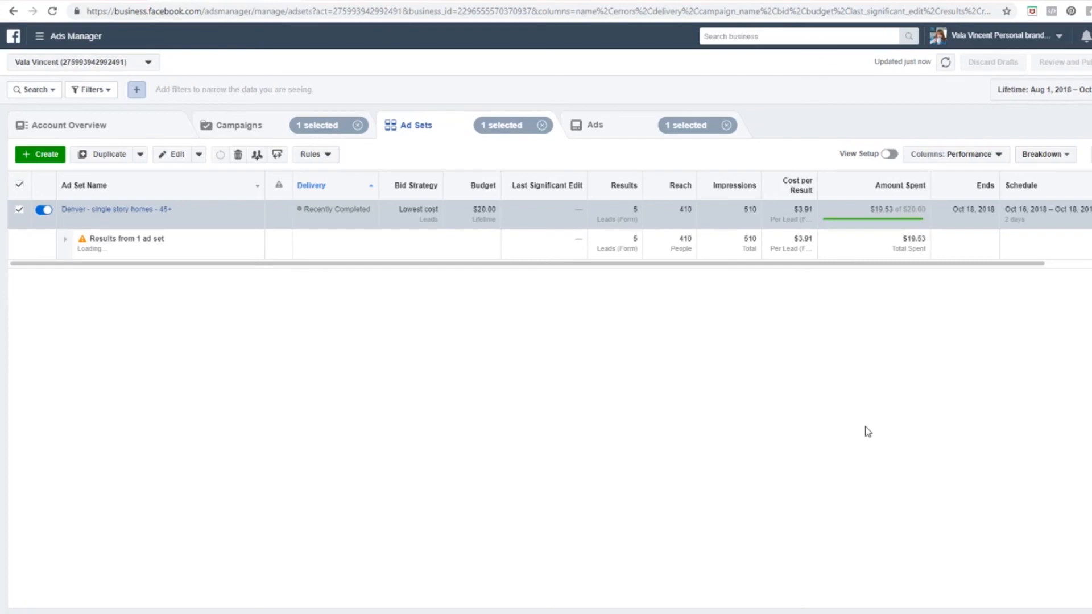
left_click_drag(875, 264, 951, 274)
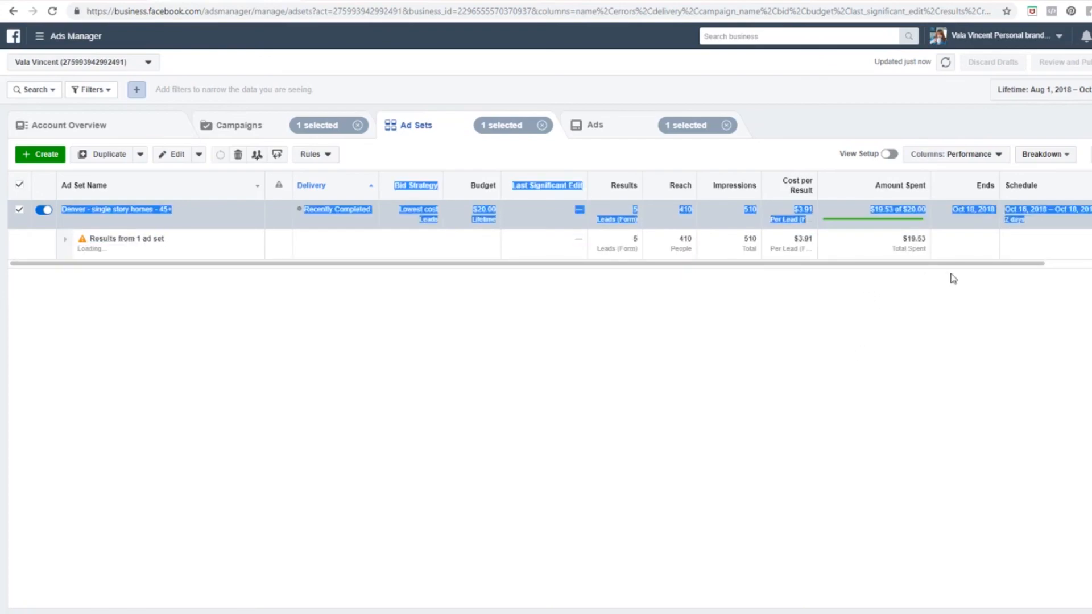
left_click(880, 294)
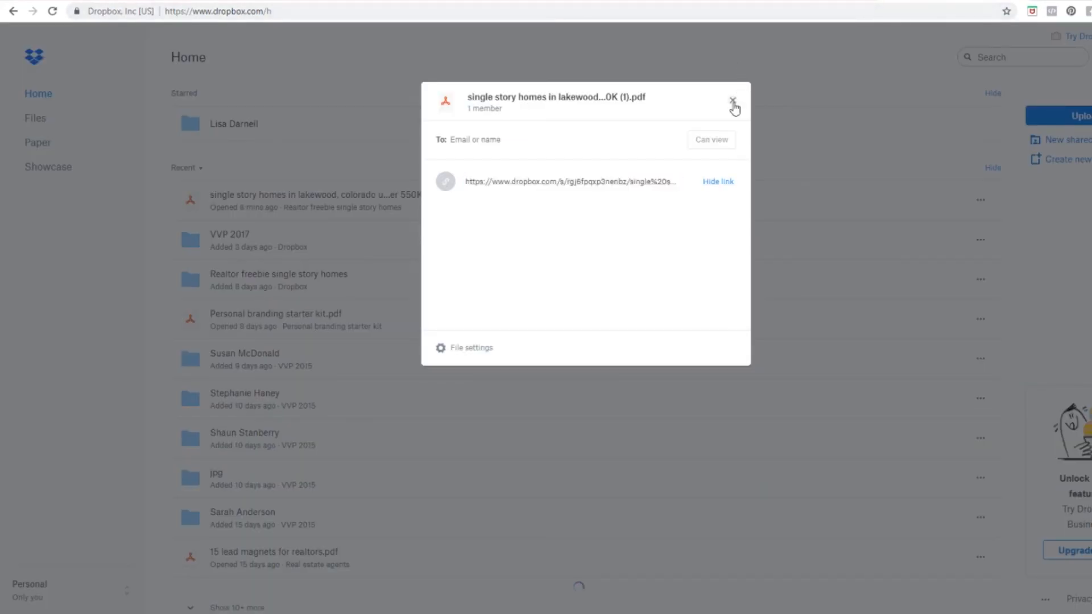
Step: Close the brochure's Dropbox Share dialog and go to the personal brand's Facebook Page address
left_click(733, 101)
left_click(704, 10)
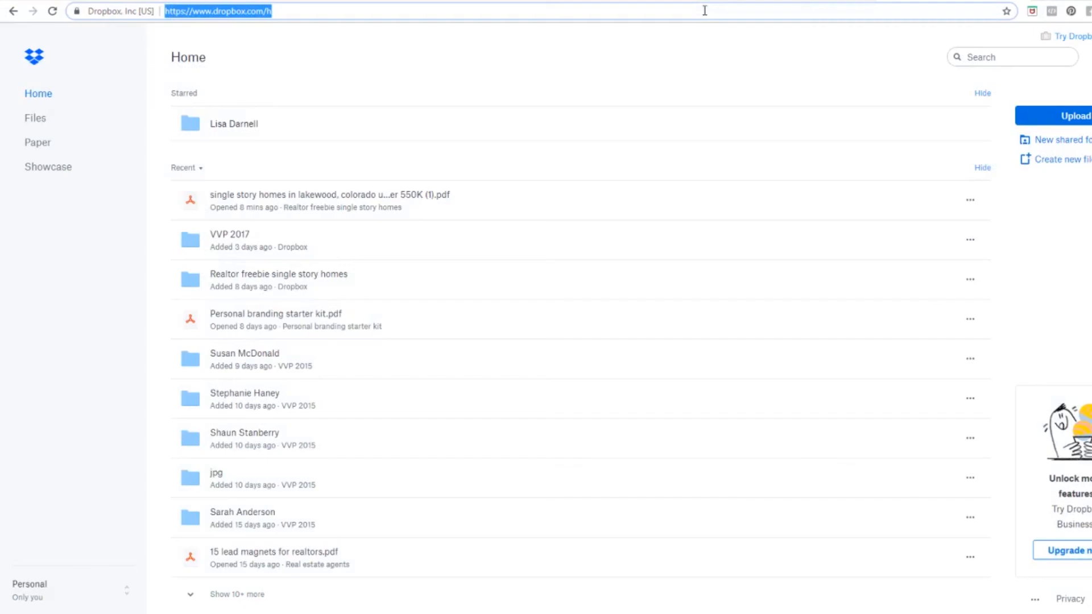
type("facebook.com/valavinc")
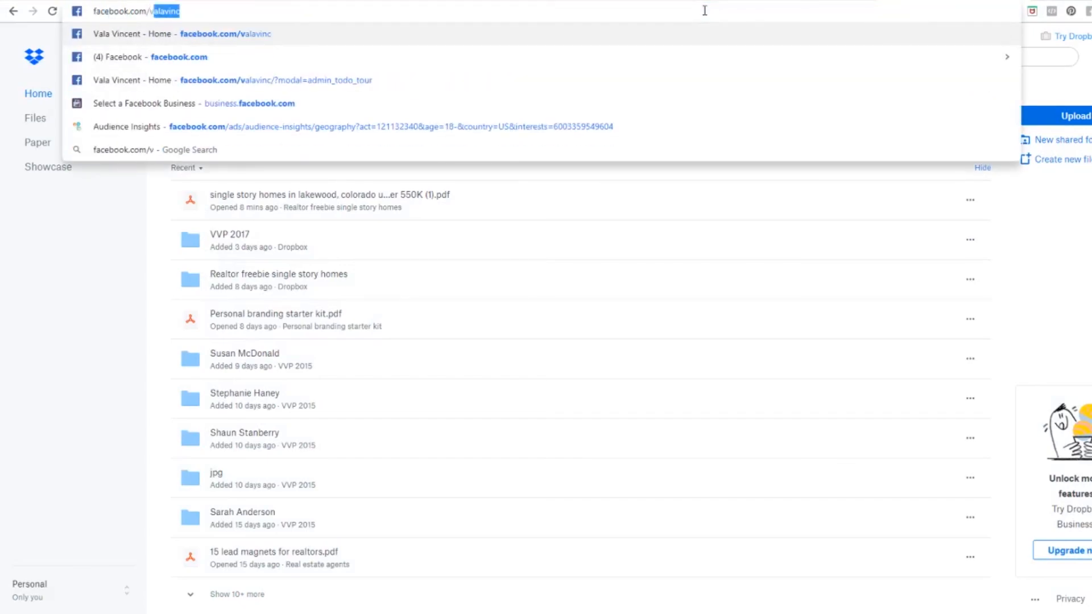
key("Return")
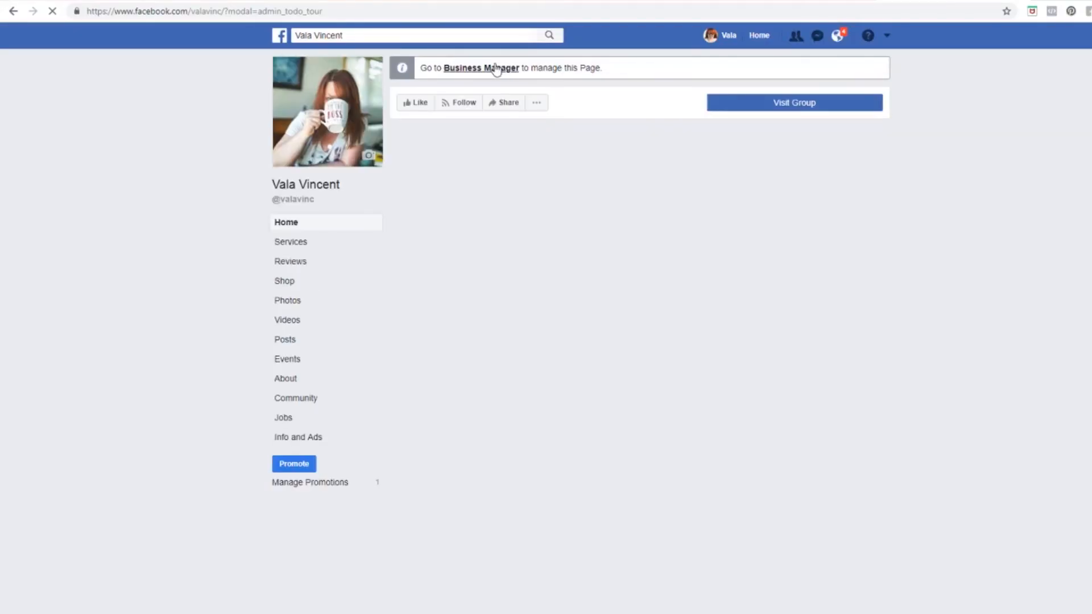
Step: Go through Business Manager, Publishing Tools and Leads Setup to the lead Forms Library
left_click(496, 69)
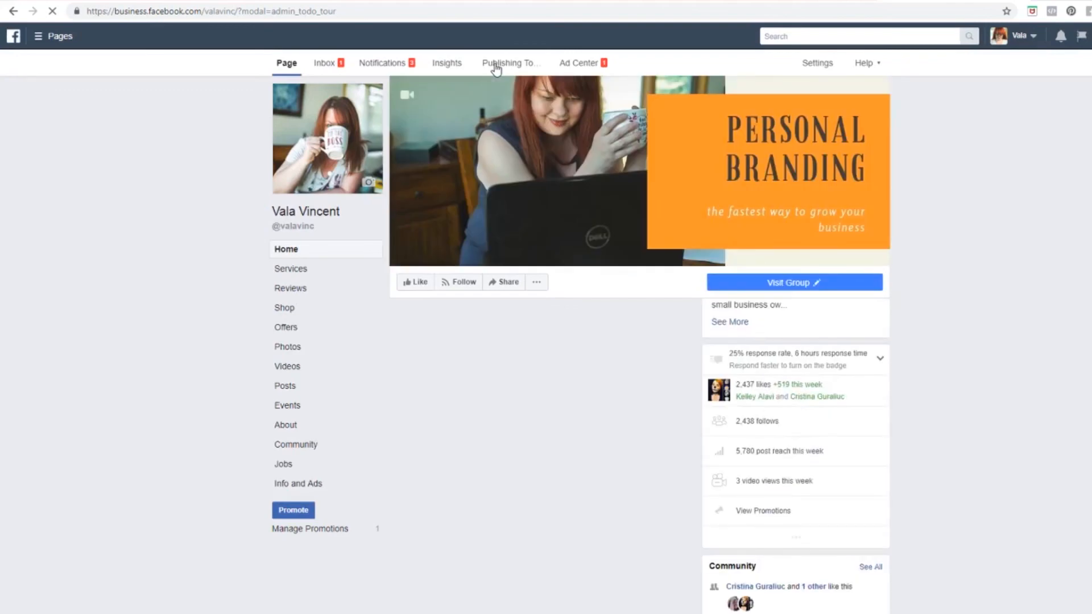
left_click(512, 64)
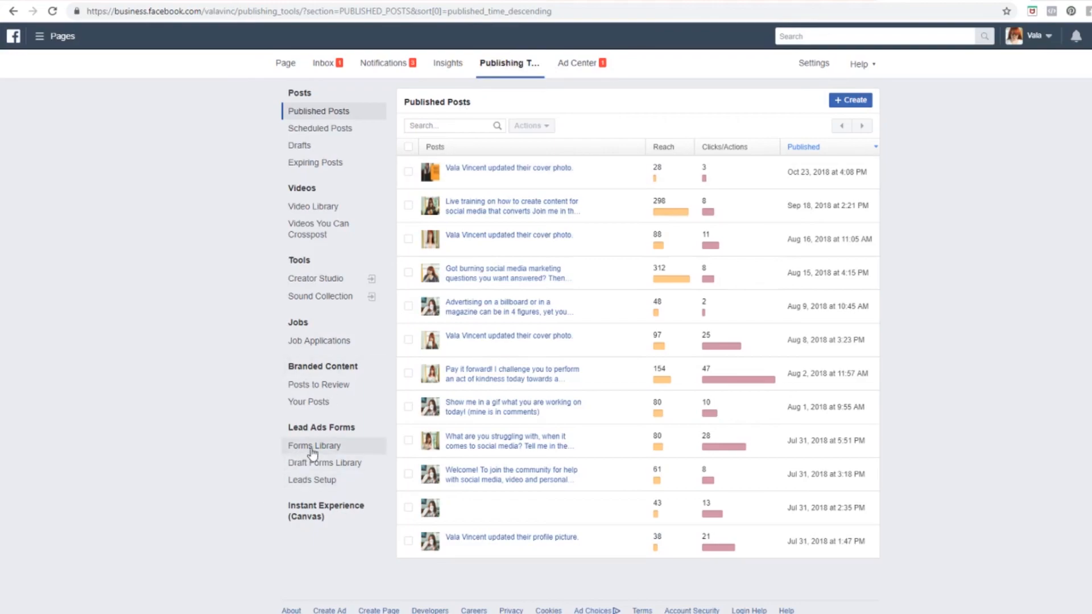
left_click(317, 482)
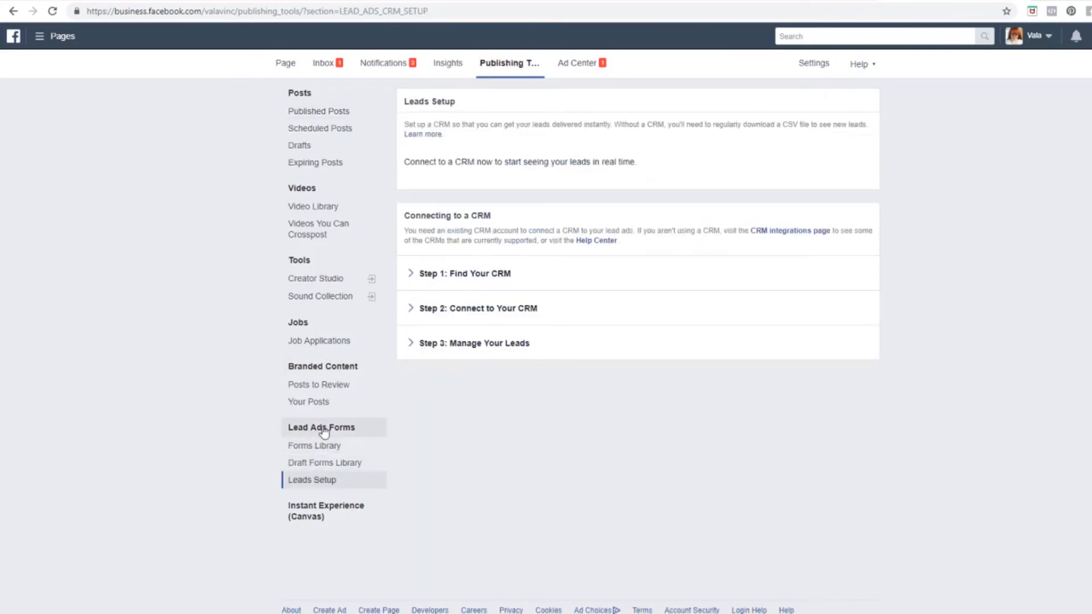
left_click(326, 449)
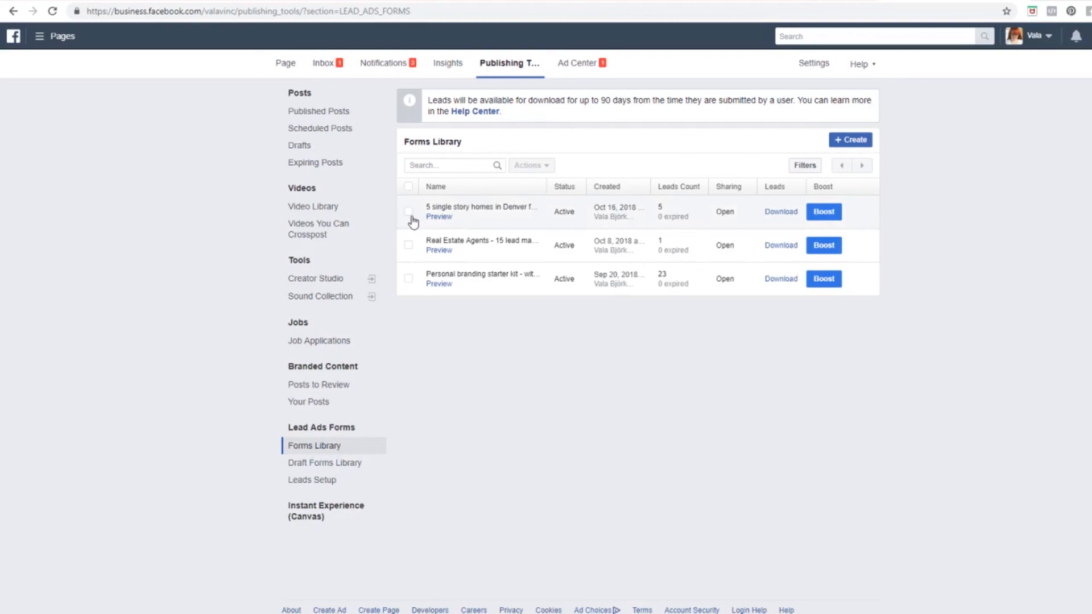
Step: Download the Denver single story homes form's new leads as an XLS file
mouse_move(631, 205)
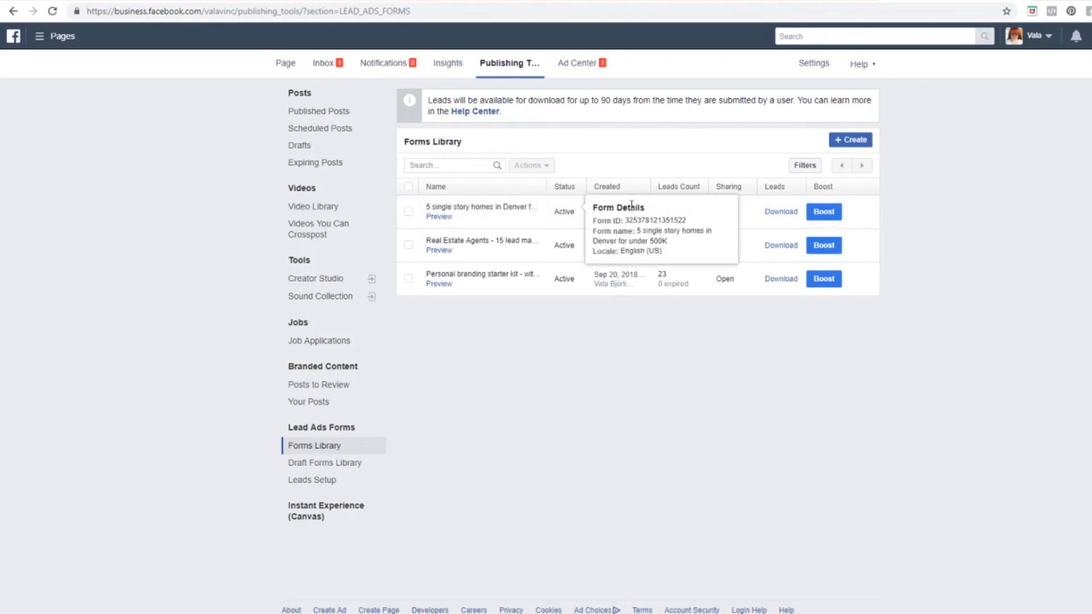
left_click(780, 211)
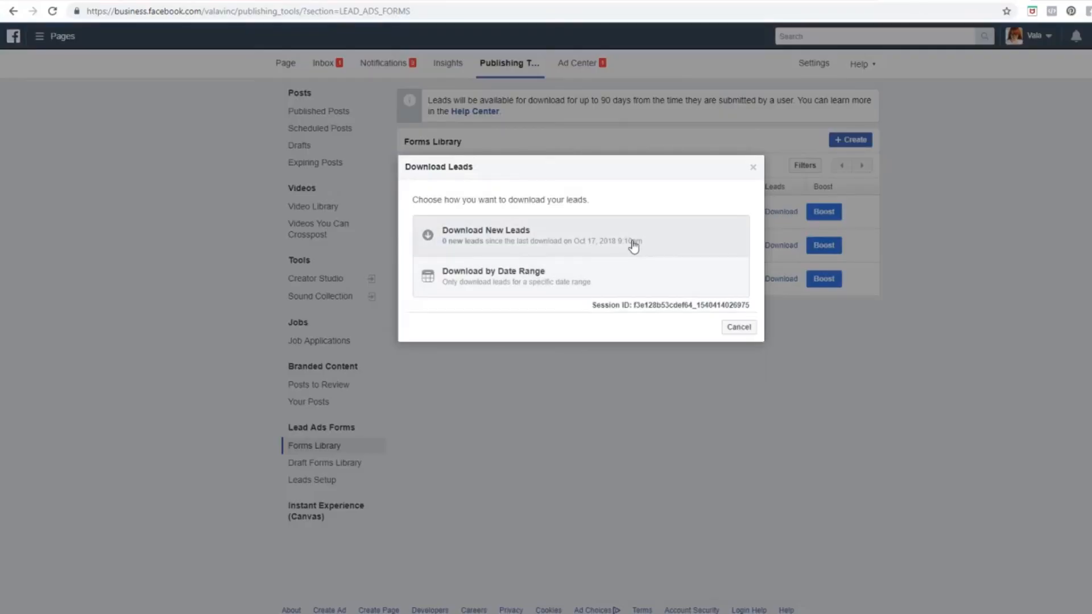
left_click(657, 244)
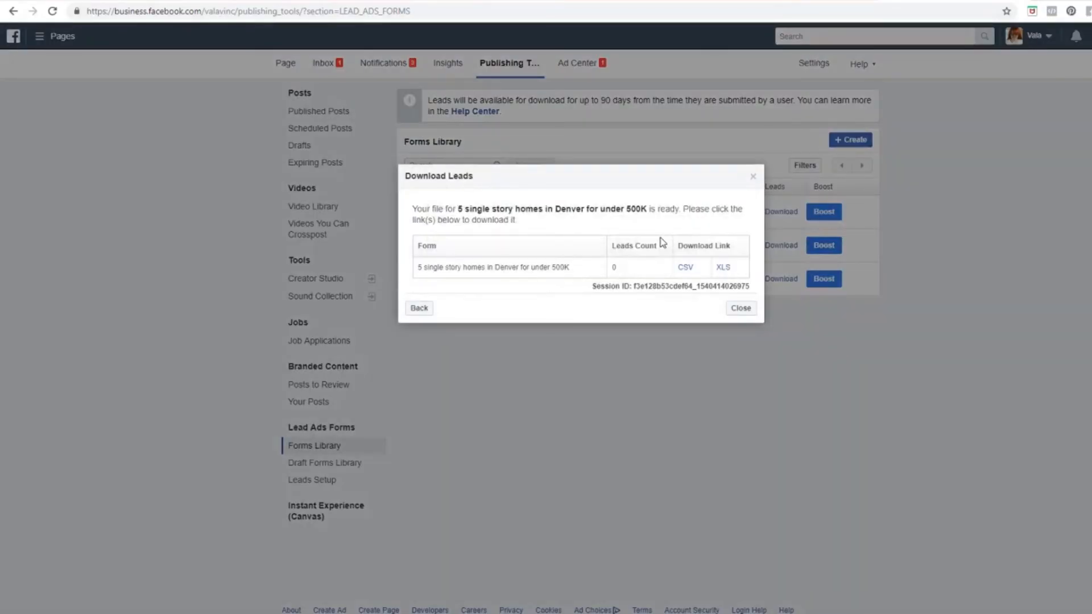
left_click(725, 269)
left_click(737, 307)
mouse_move(489, 212)
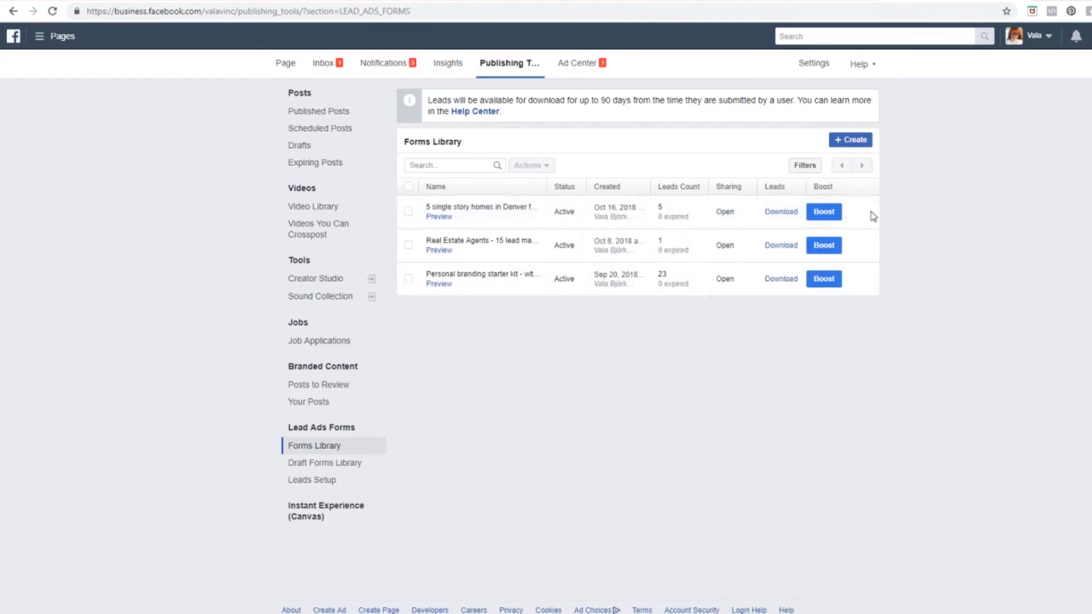
Step: Reopen the lead download options for the Denver single story homes form
left_click(775, 220)
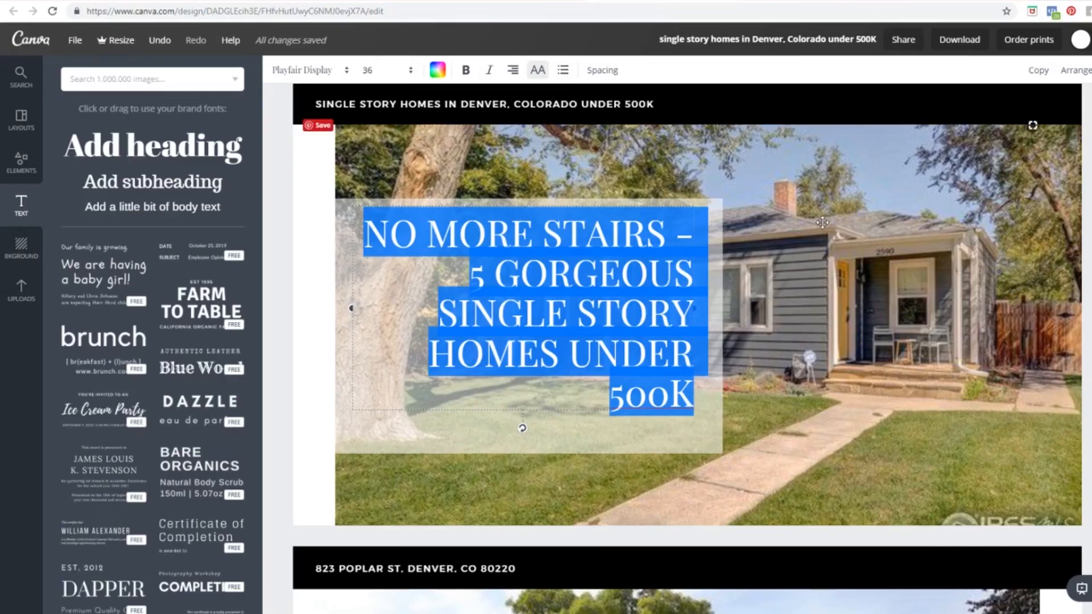
left_click(822, 223)
left_click(1086, 199)
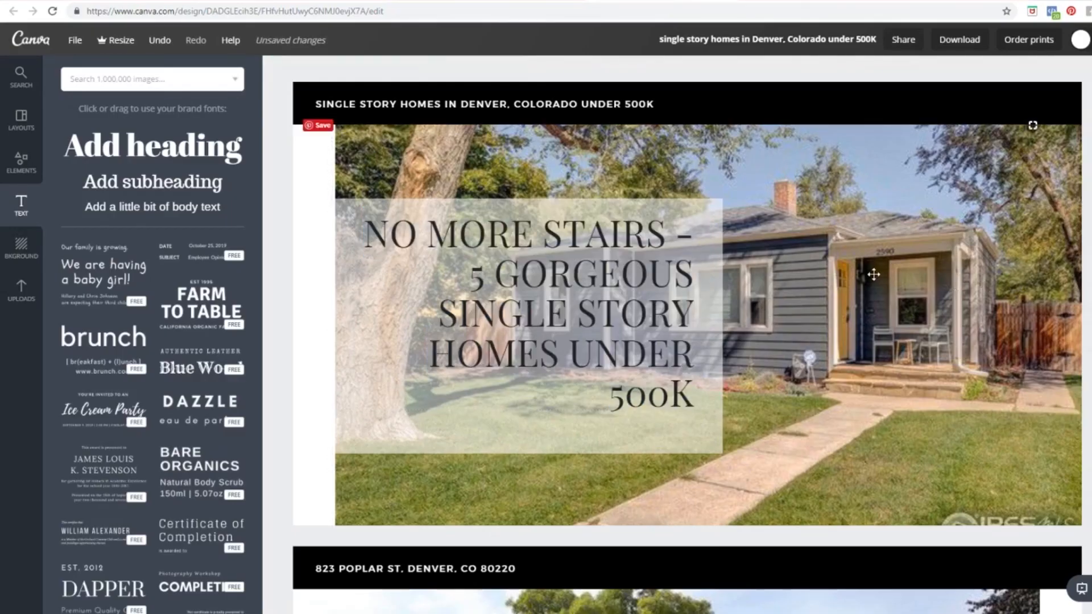
scroll(873, 275, "down", 8)
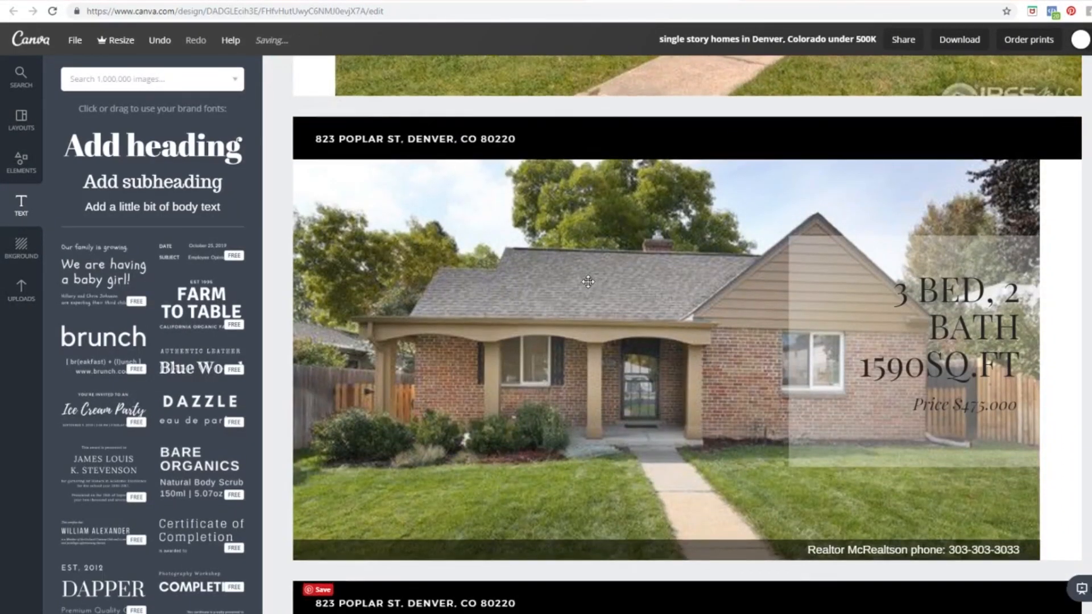
scroll(588, 281, "down", 9)
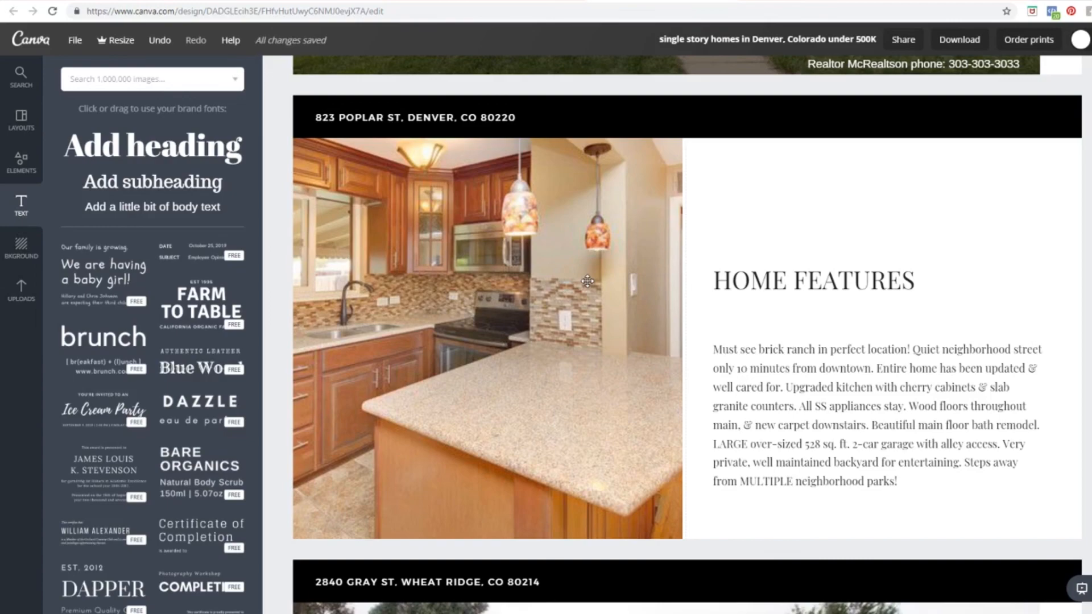
scroll(587, 281, "down", 8)
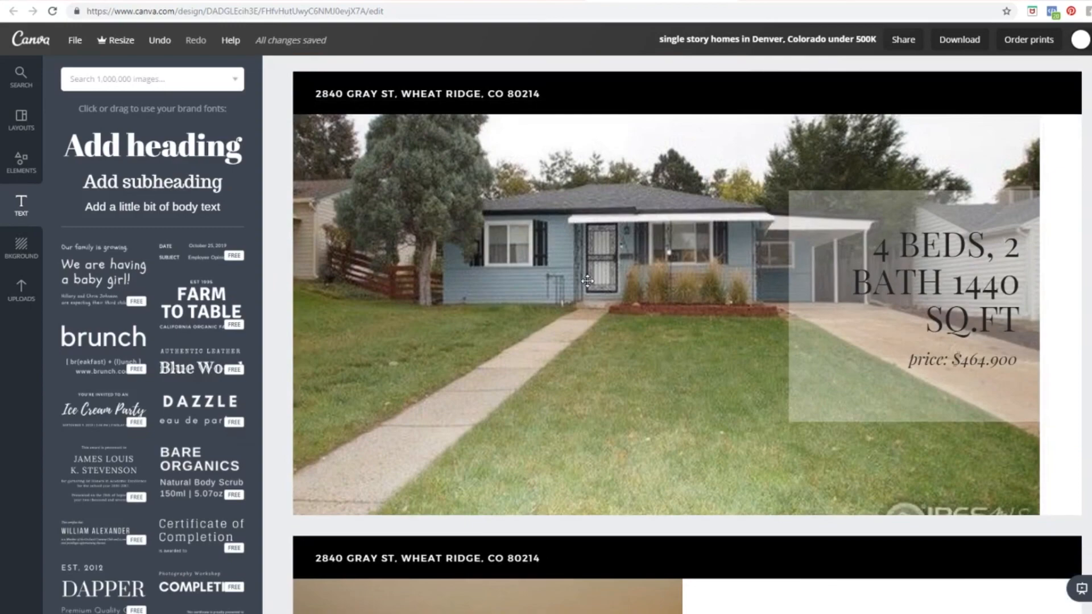
scroll(587, 281, "down", 1)
scroll(587, 280, "up", 1)
scroll(587, 281, "down", 10)
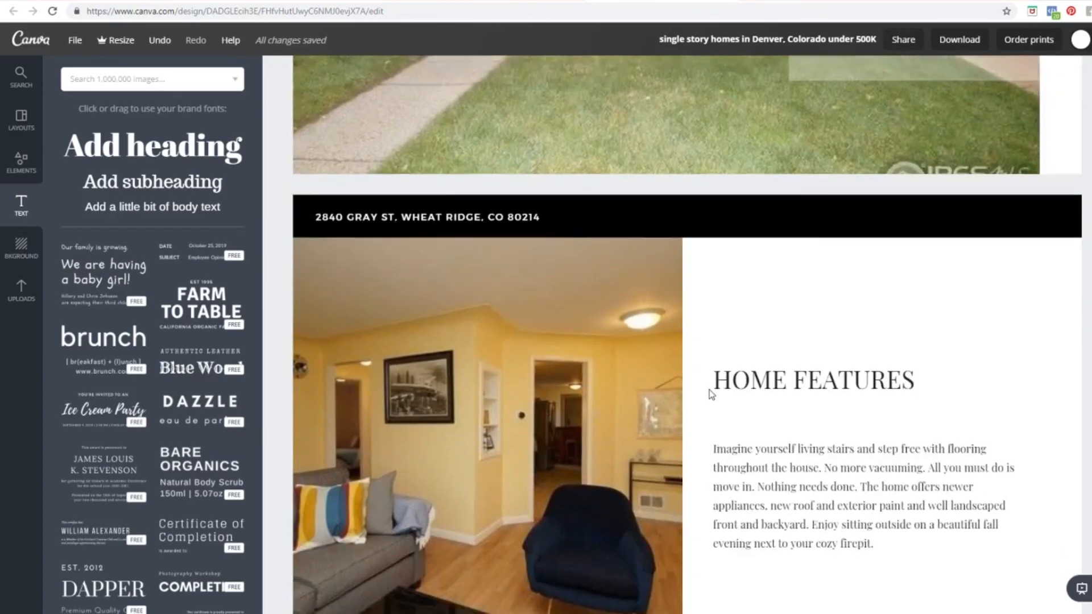
scroll(708, 390, "down", 10)
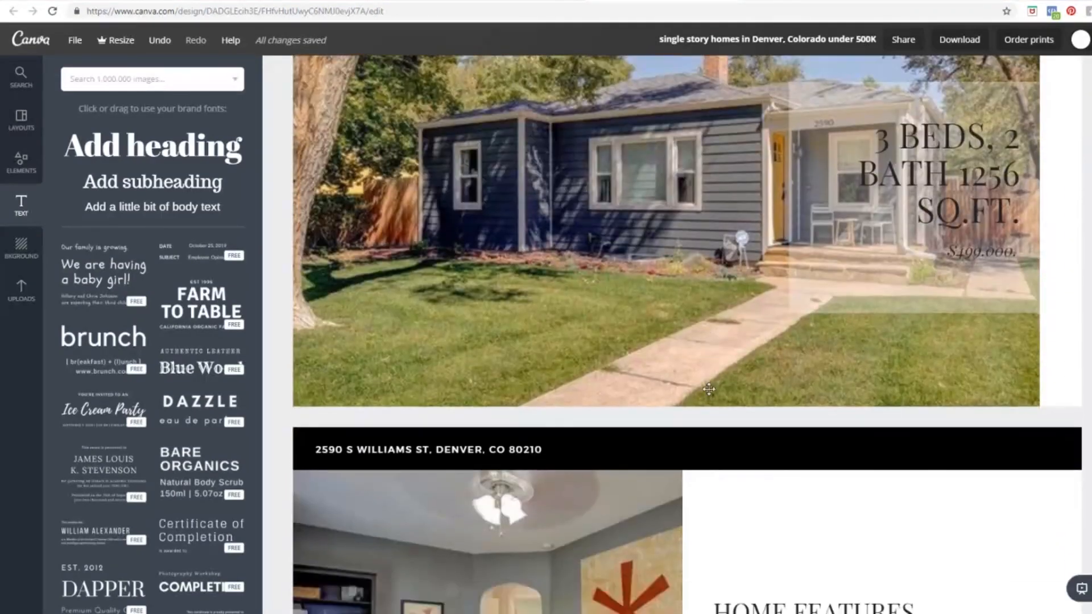
scroll(709, 388, "down", 3)
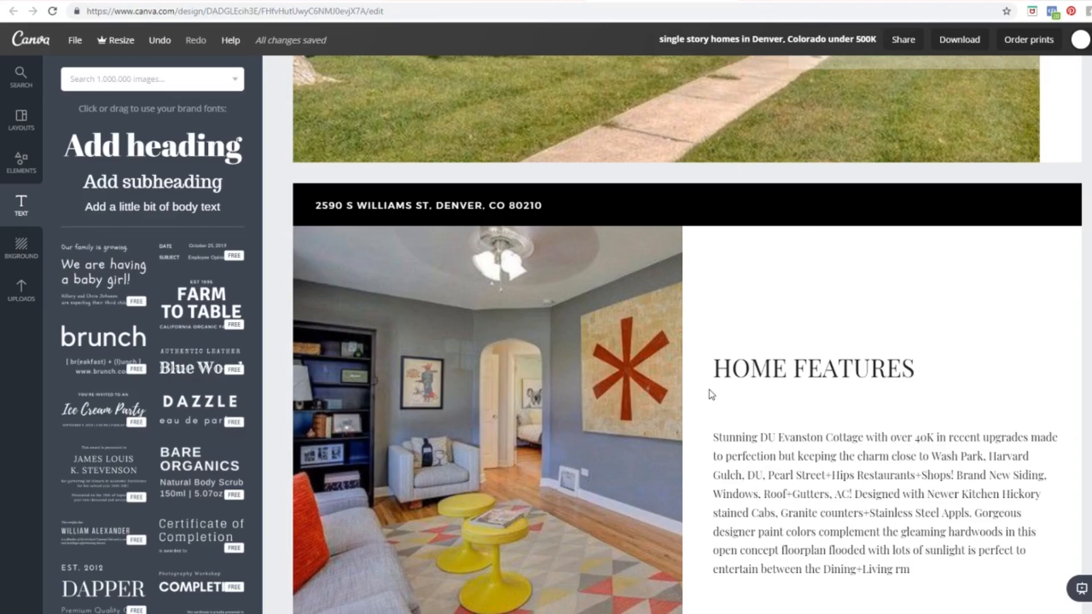
scroll(709, 390, "up", 12)
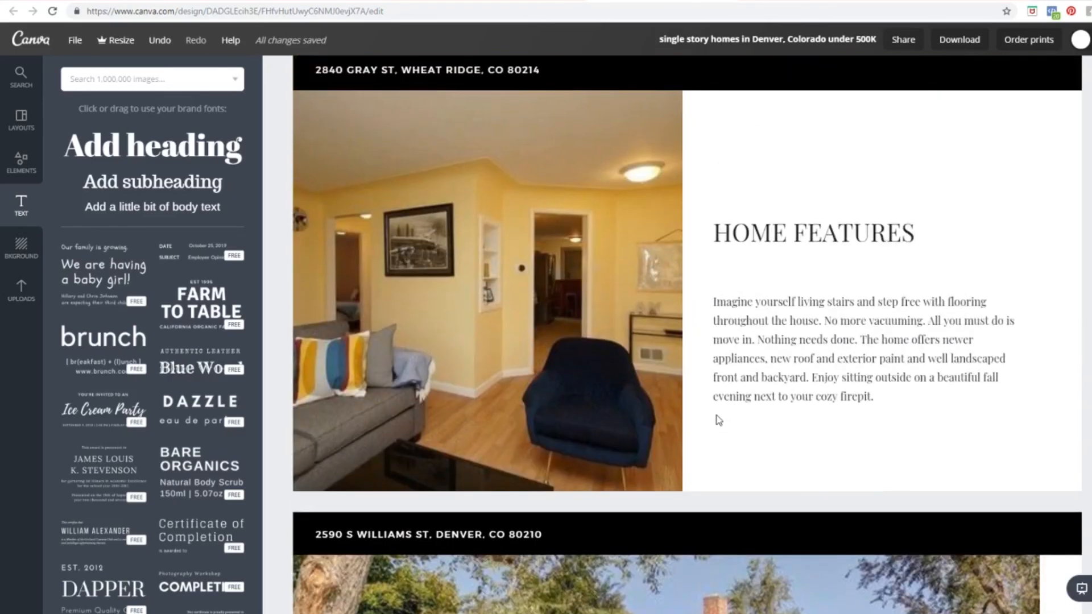
scroll(713, 404, "up", 3)
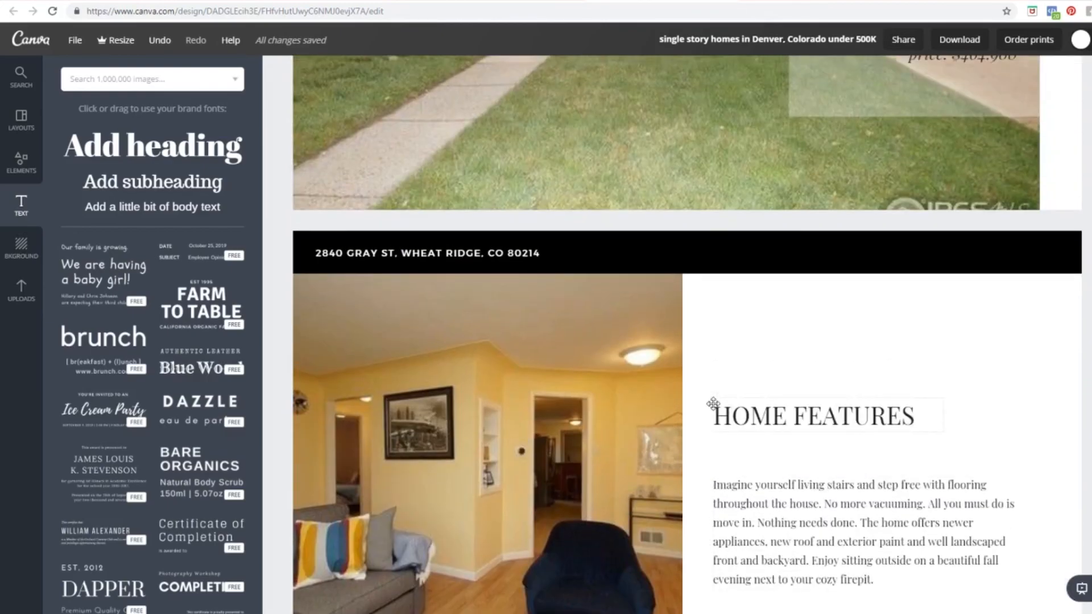
scroll(712, 404, "up", 20)
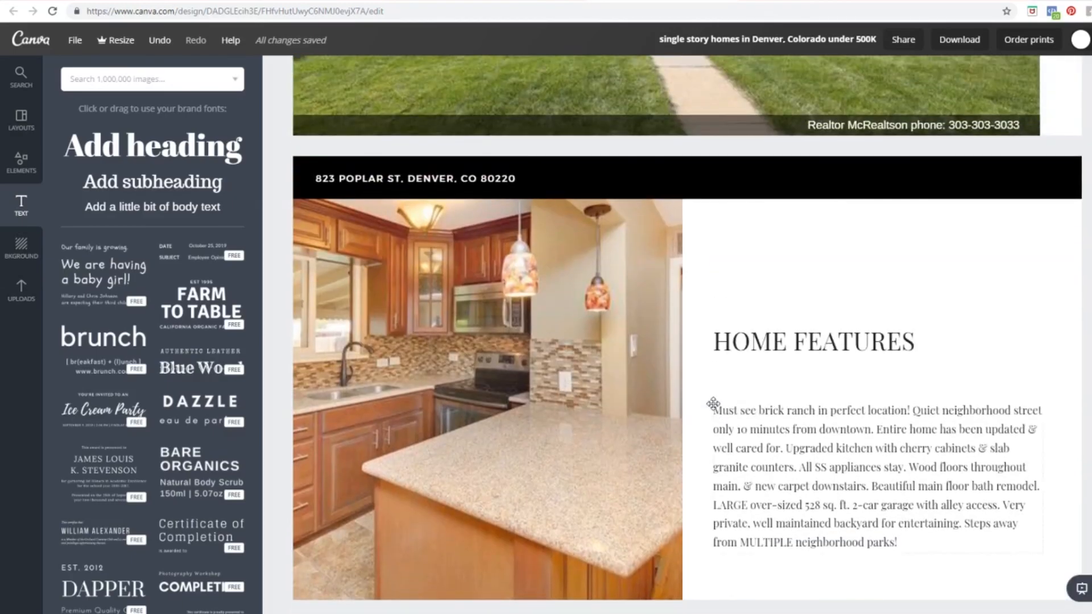
scroll(712, 404, "up", 7)
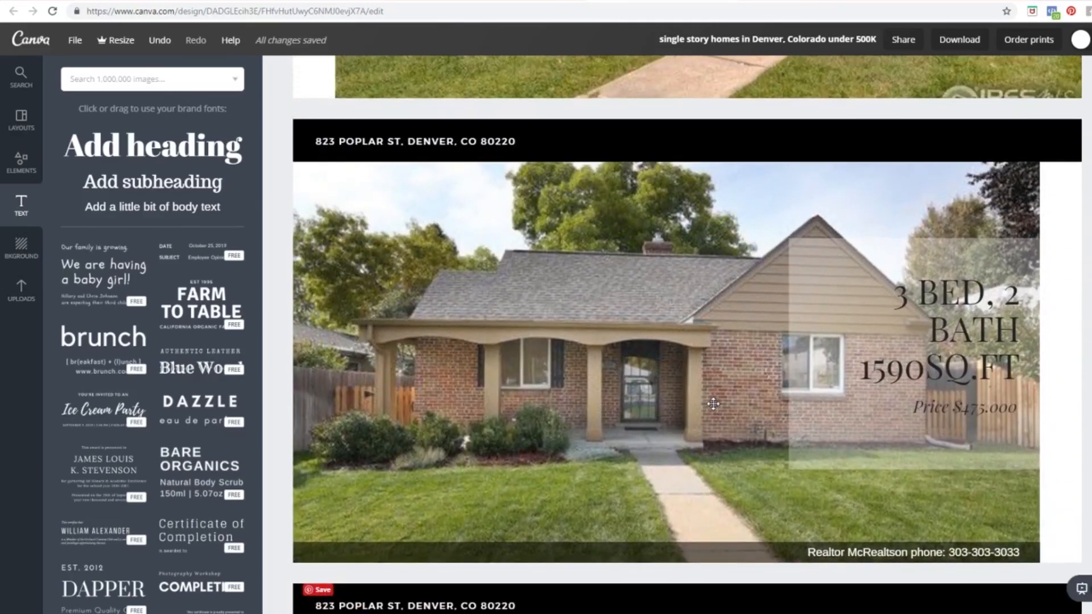